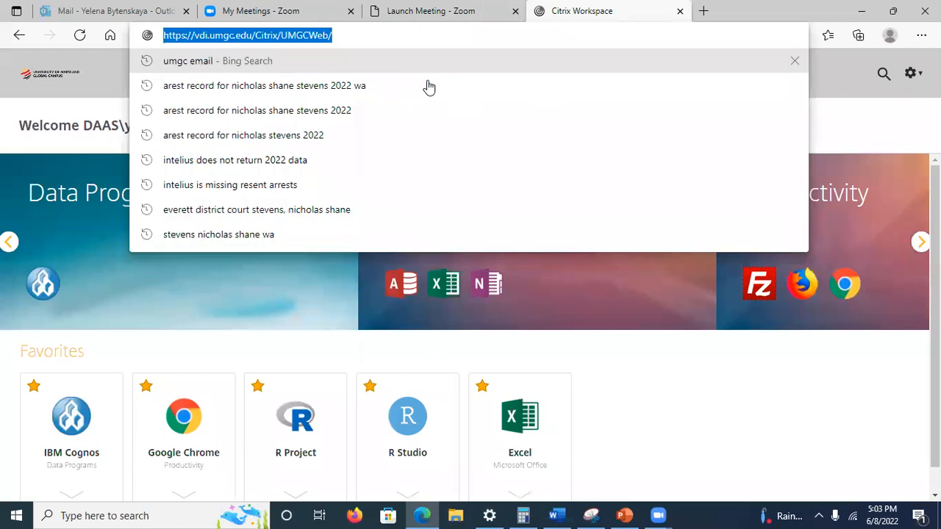
{"action": "type", "text": "https://vdi.umgc.edu"}
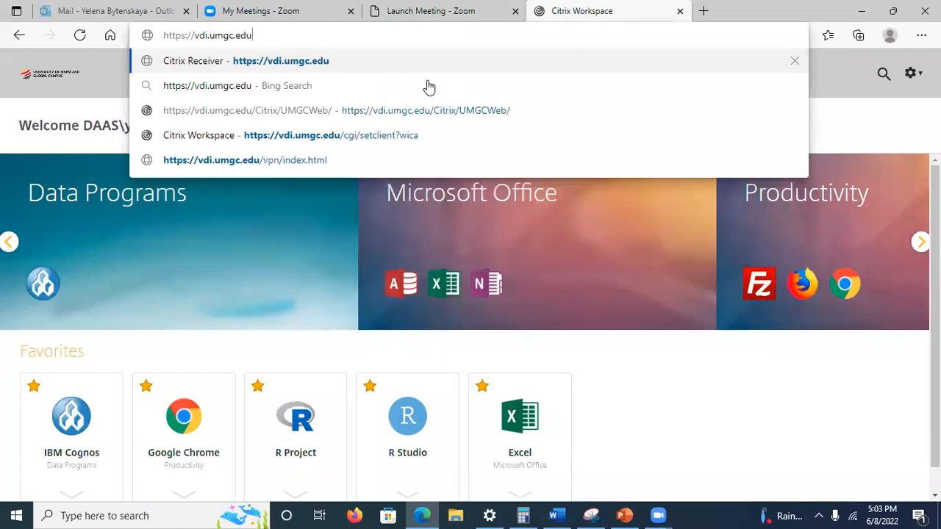
{"action": "key", "text": "Return"}
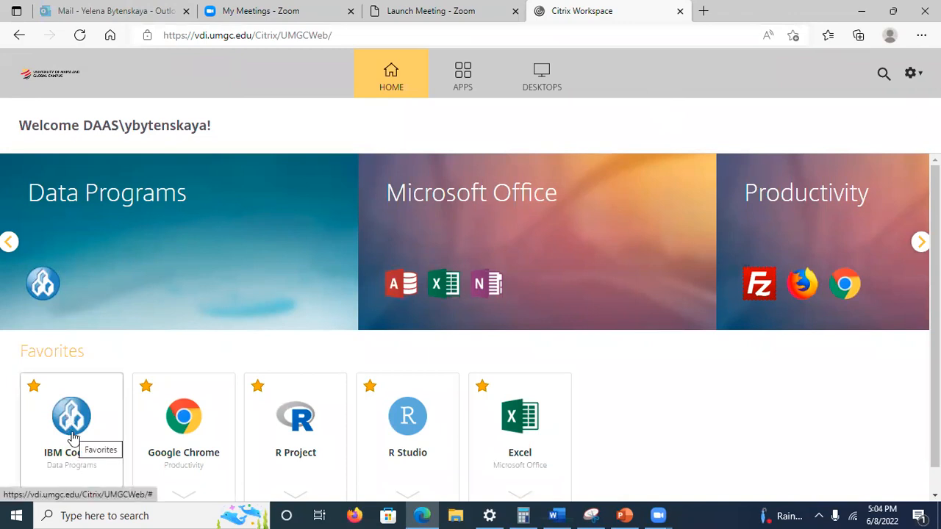
{"action": "left_click", "coordinate": [42, 284]}
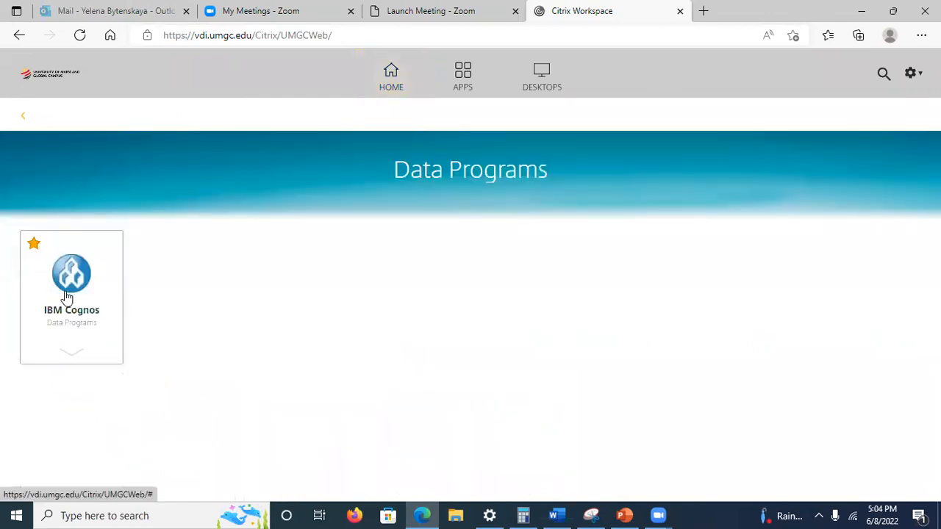
{"action": "left_click", "coordinate": [68, 293]}
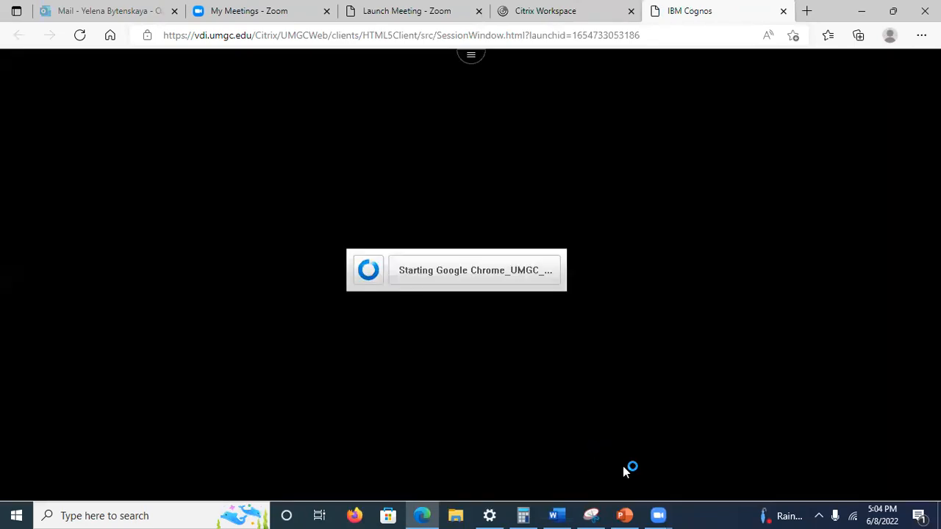
Switch to the PowerPoint presentation and read the login instructions on slide 6
{"action": "left_click", "coordinate": [625, 515]}
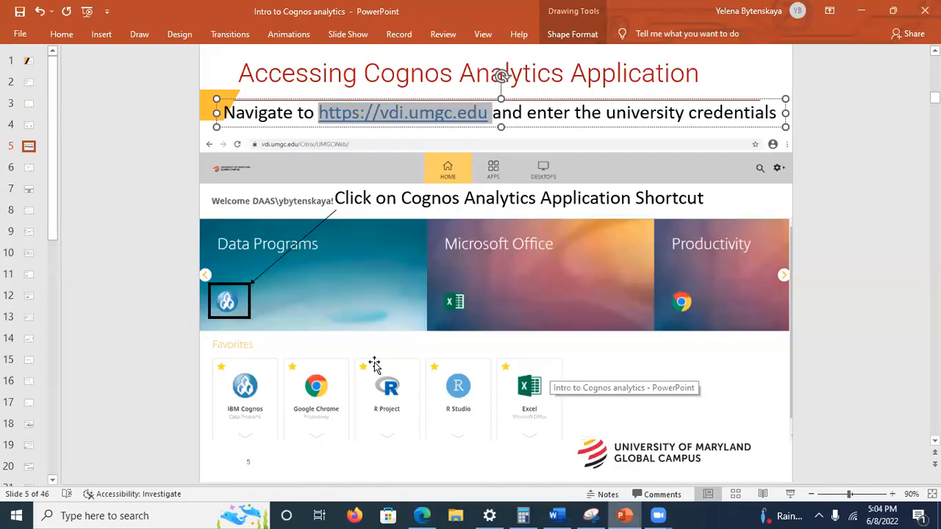
{"action": "left_click", "coordinate": [29, 168]}
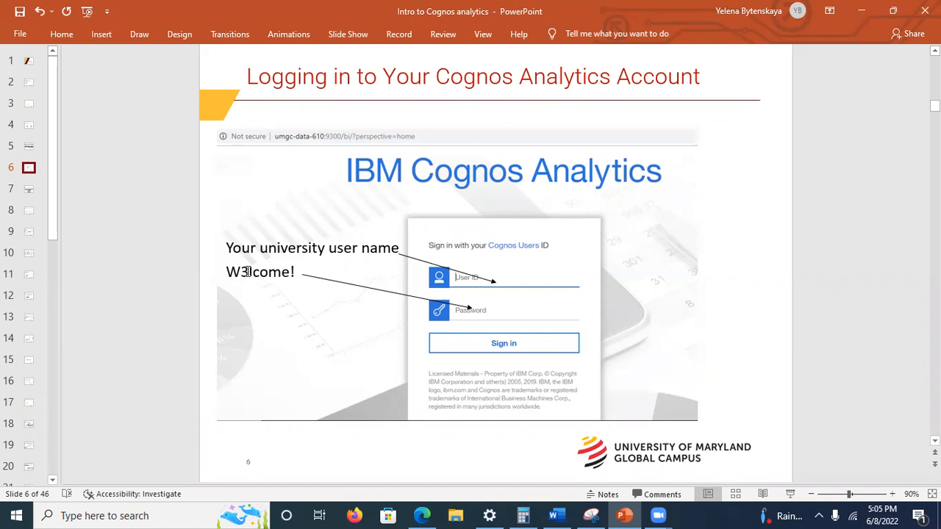
{"action": "left_click", "coordinate": [295, 272]}
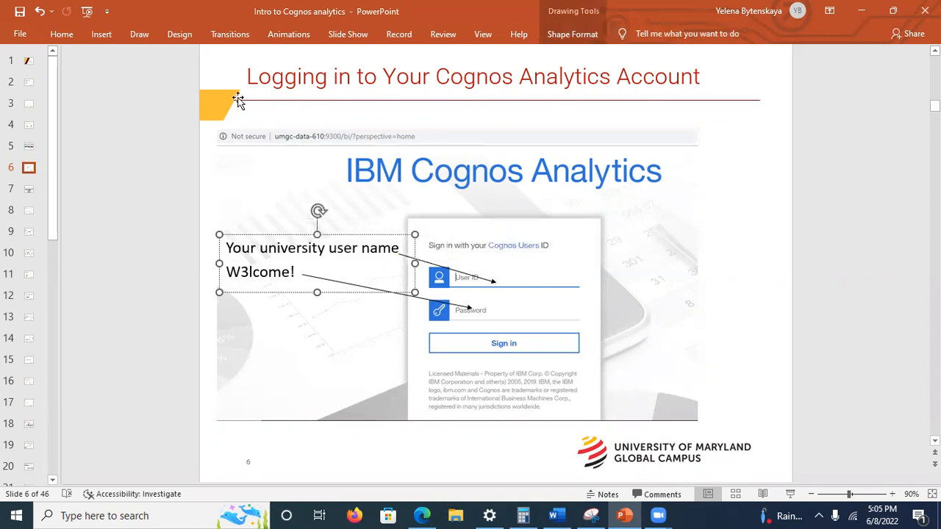
{"action": "left_click", "coordinate": [324, 325]}
{"action": "left_click", "coordinate": [753, 282]}
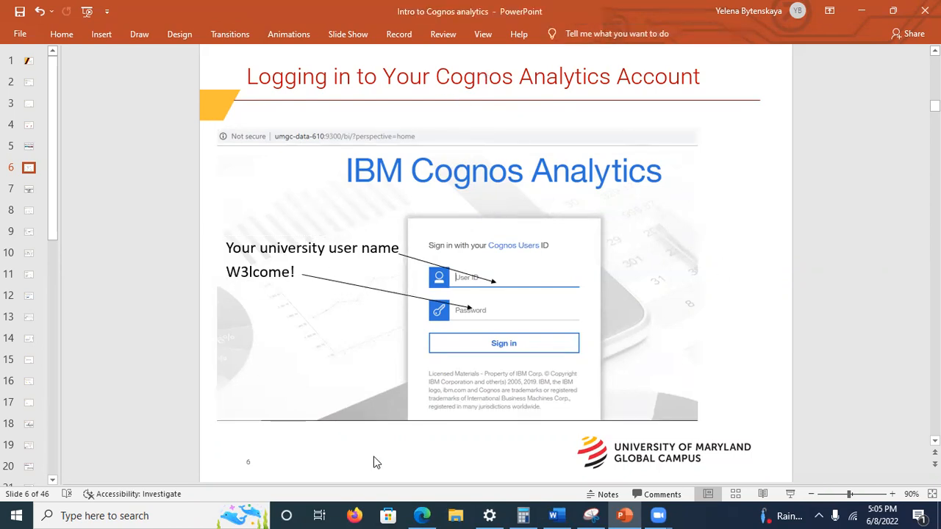
Switch back to Microsoft Edge and sign in to IBM Cognos Analytics with user ID demo3 and the account password
{"action": "mouse_move", "coordinate": [425, 515]}
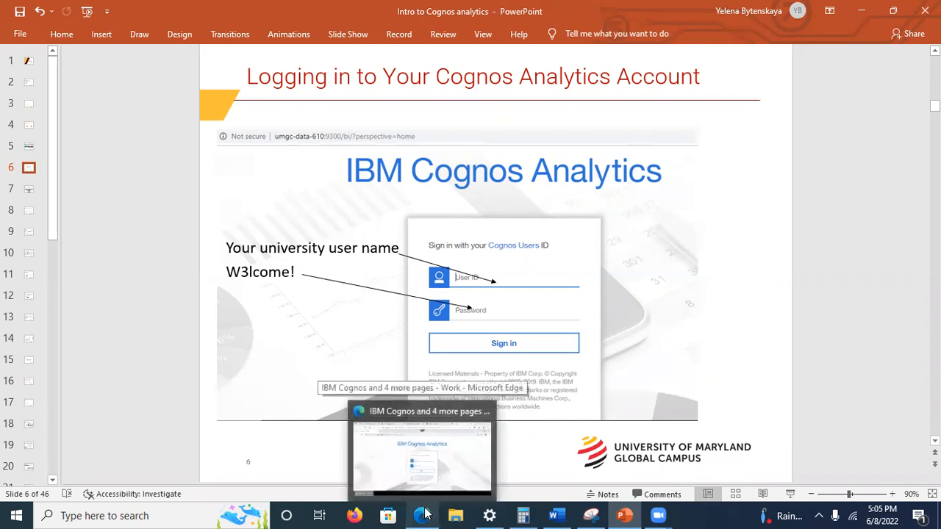
{"action": "left_click", "coordinate": [436, 454]}
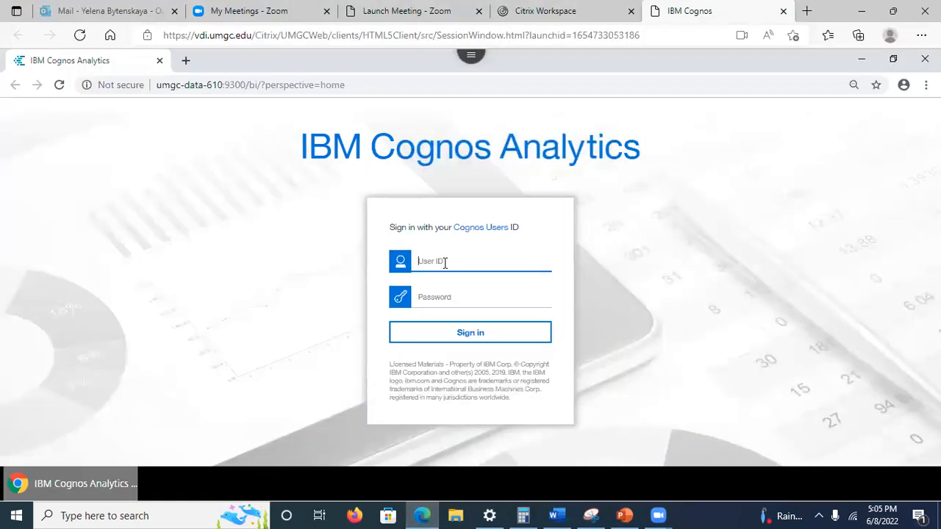
{"action": "type", "text": "demo3"}
{"action": "left_click", "coordinate": [436, 296]}
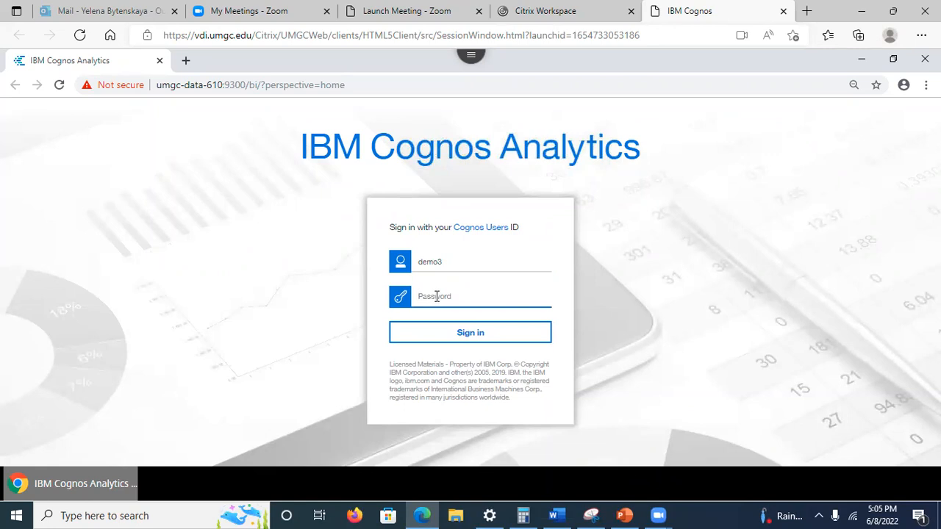
{"action": "type", "text": "•••••"}
{"action": "left_click", "coordinate": [454, 339]}
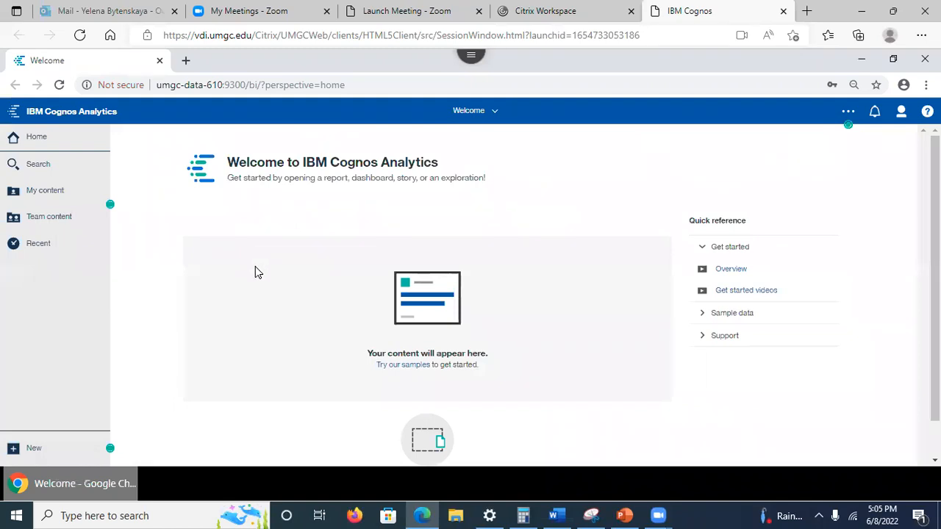
Increase the zoom of the Cognos page by one level
{"action": "left_click", "coordinate": [925, 85]}
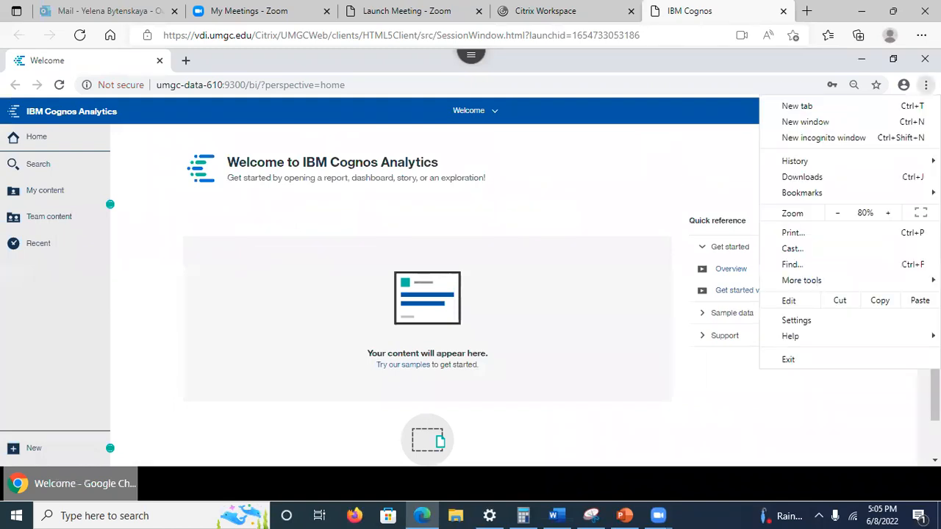
{"action": "left_click", "coordinate": [888, 214]}
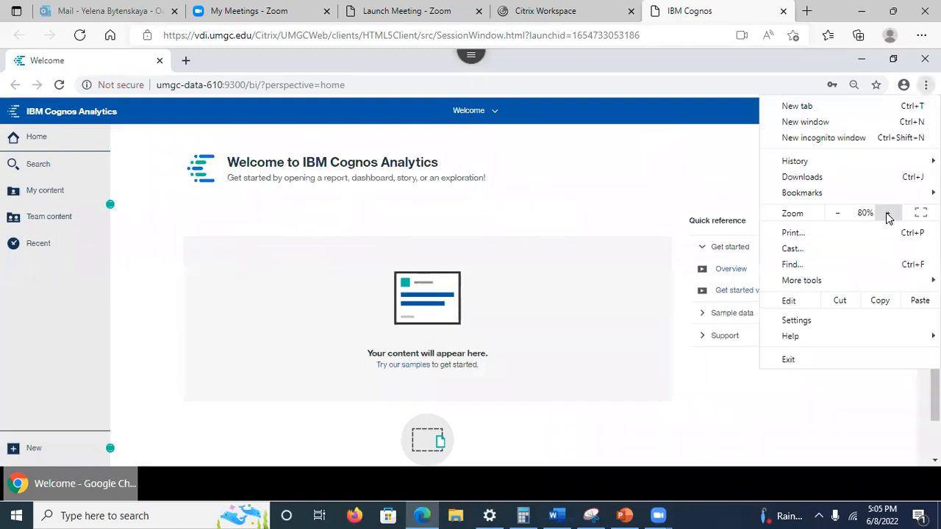
{"action": "left_click", "coordinate": [353, 257]}
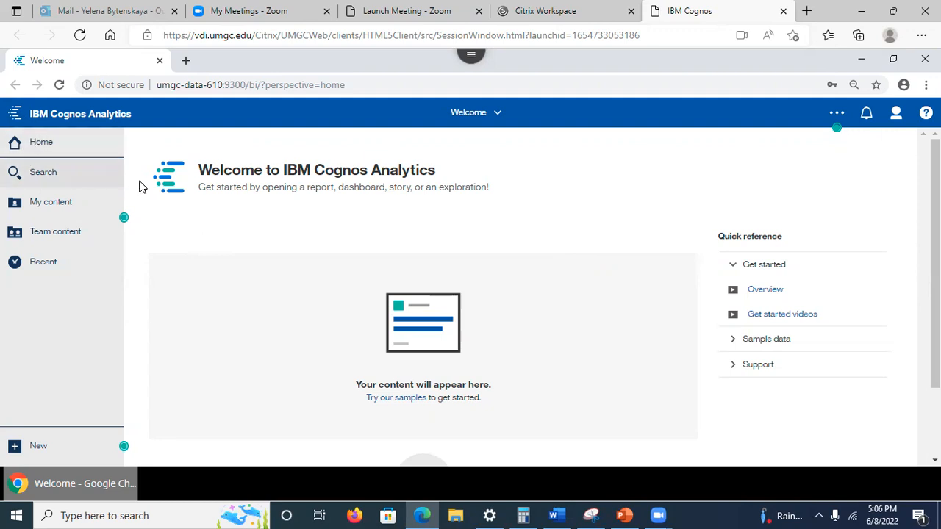
Show the files stored in My content
{"action": "left_click", "coordinate": [51, 206]}
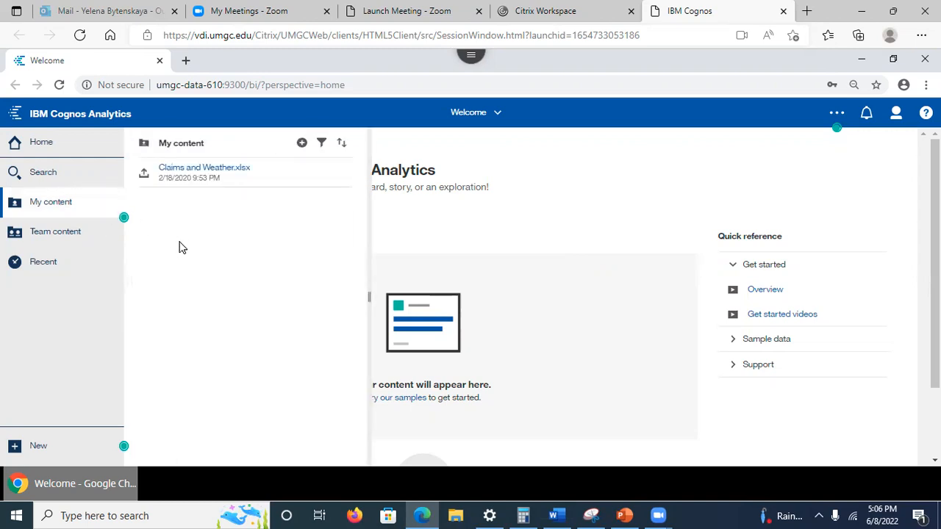
{"action": "left_click", "coordinate": [65, 209]}
{"action": "left_click", "coordinate": [65, 209]}
{"action": "left_click", "coordinate": [51, 206]}
Browse Team content through DATA 610 Data for Assignments to the Walk-through Data folder, and return to the Team content root
{"action": "left_click", "coordinate": [64, 235]}
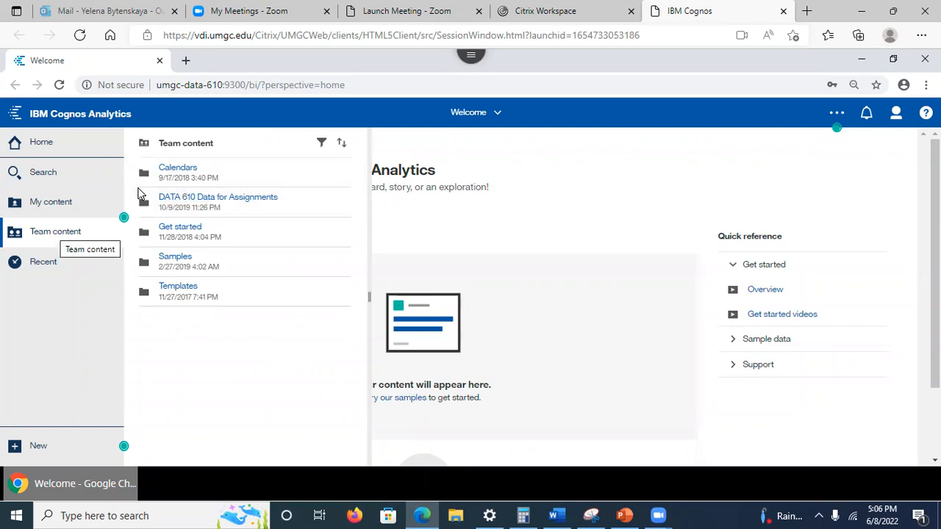
{"action": "left_click", "coordinate": [257, 204]}
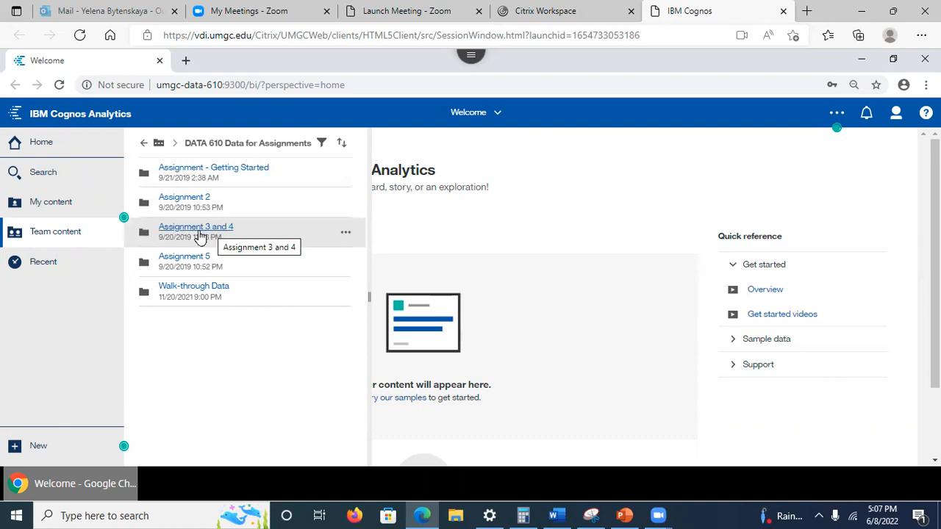
{"action": "left_click", "coordinate": [209, 293]}
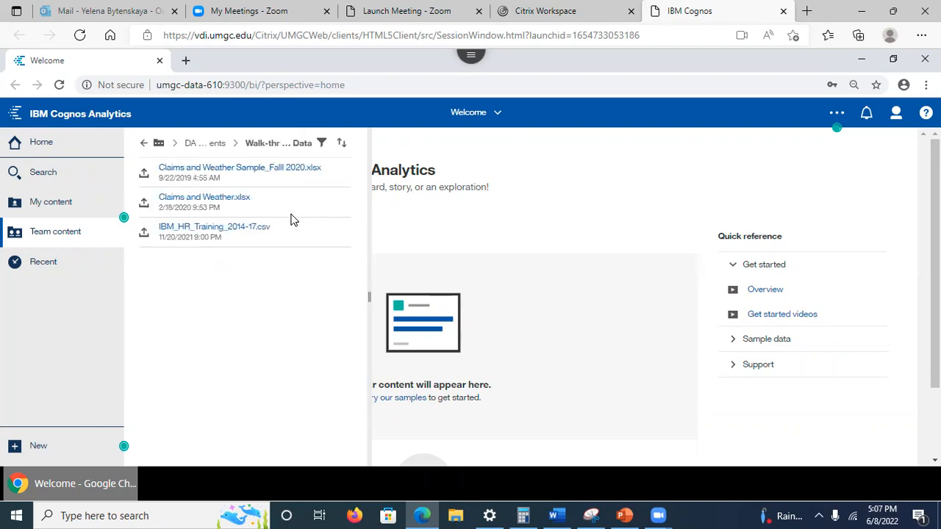
{"action": "left_click", "coordinate": [212, 145]}
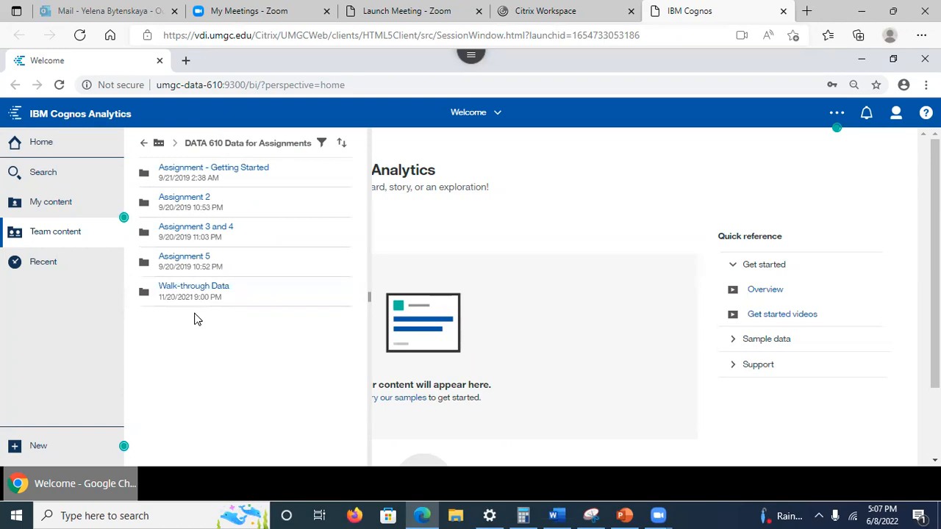
{"action": "left_click", "coordinate": [143, 143]}
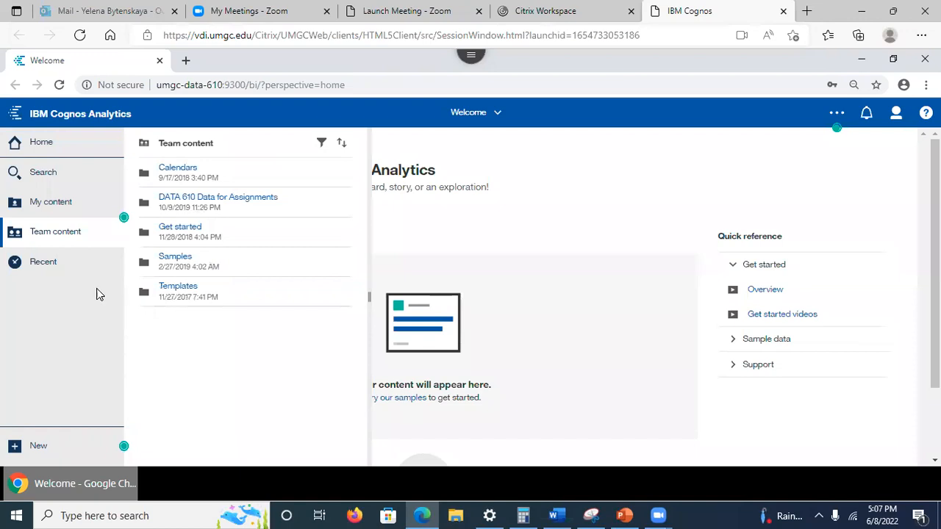
Check the recently viewed items and return to My content
{"action": "left_click", "coordinate": [44, 271]}
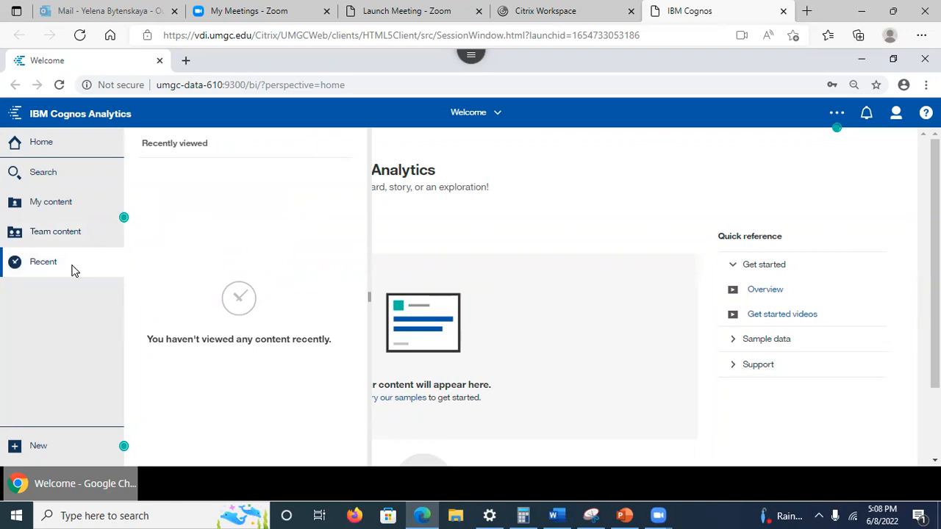
{"action": "left_click", "coordinate": [73, 209]}
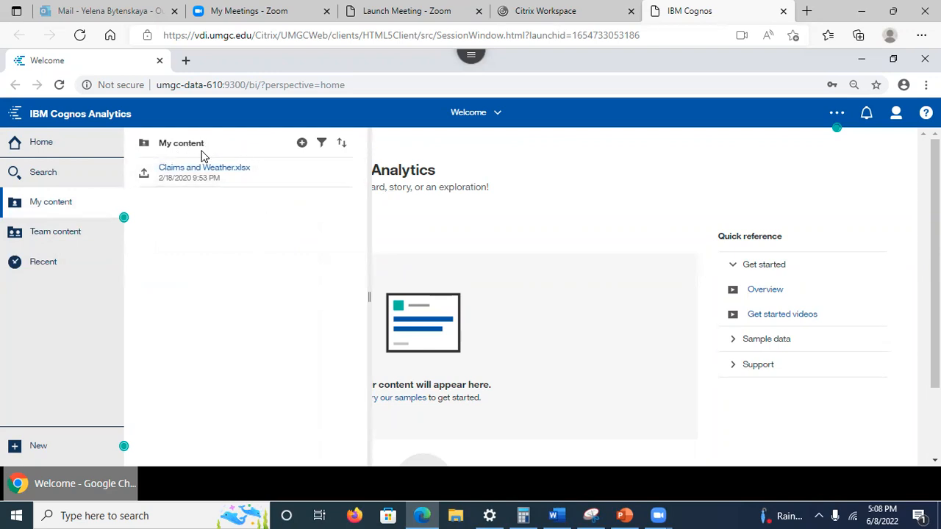
{"action": "mouse_move", "coordinate": [349, 177]}
Search all Cognos content for "insurance" and look through the results
{"action": "left_click", "coordinate": [53, 172]}
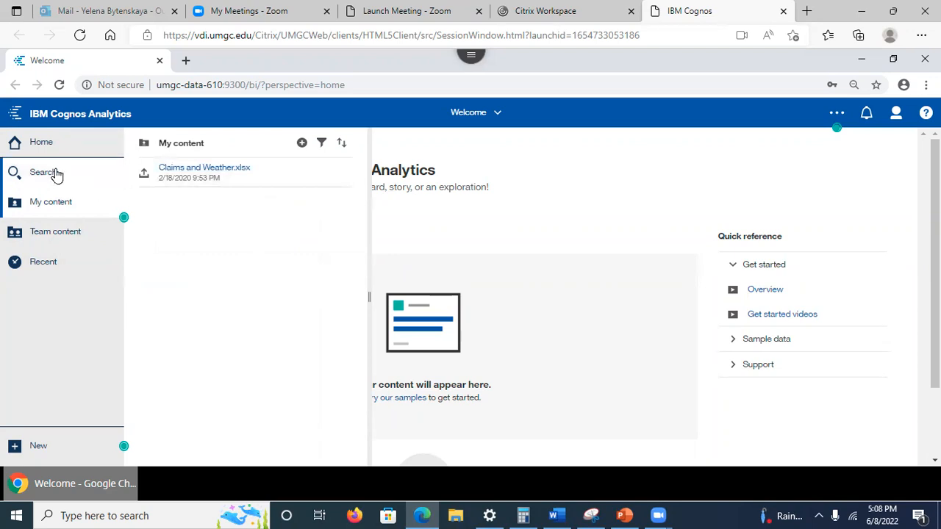
{"action": "left_click", "coordinate": [189, 176]}
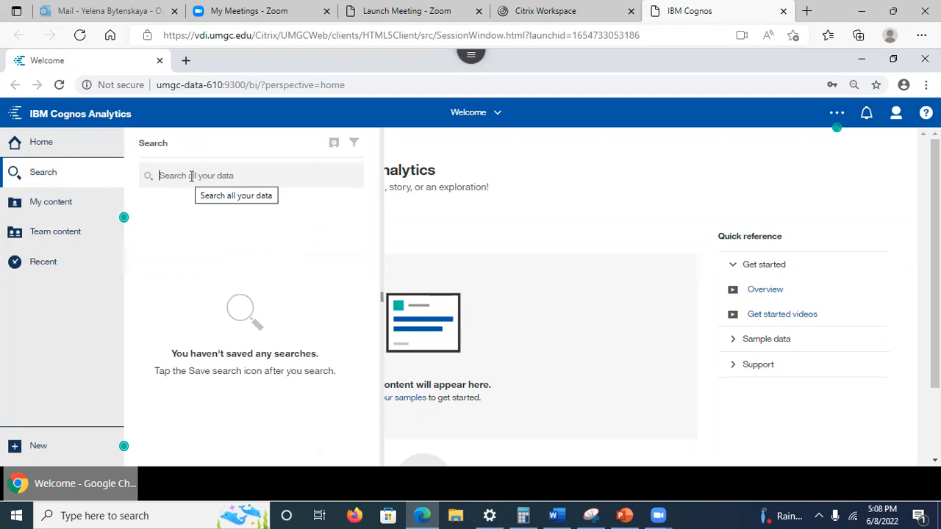
{"action": "type", "text": "we"}
{"action": "key", "text": "BackSpace"}
{"action": "key", "text": "BackSpace"}
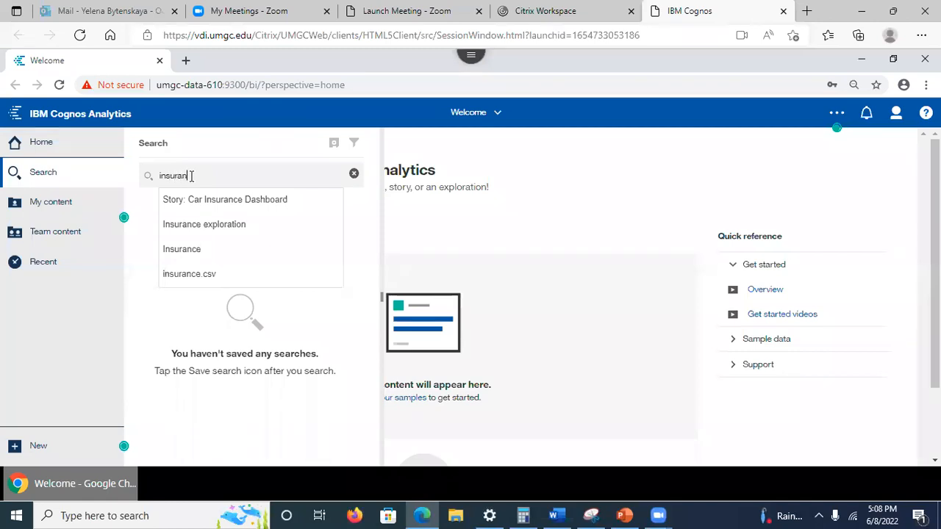
{"action": "type", "text": "insurance"}
{"action": "key", "text": "Return"}
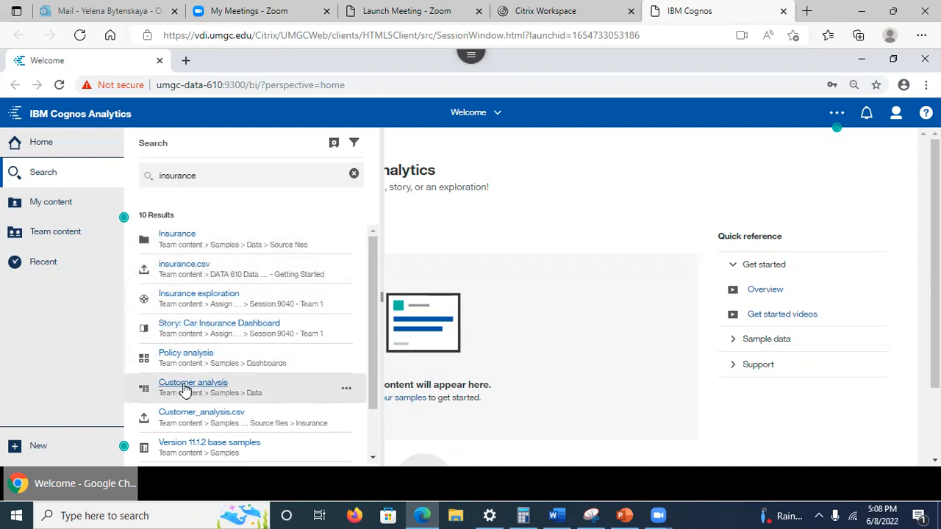
{"action": "left_click_drag", "start_coordinate": [375, 386], "coordinate": [374, 451]}
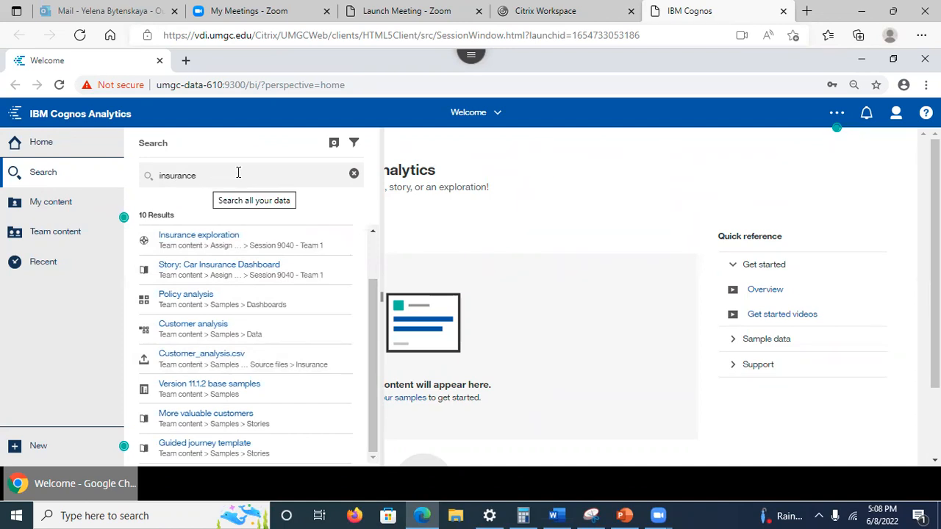
Try filtering the insurance search results by the Data type and by the Dashboards type, clearing each filter again
{"action": "left_click", "coordinate": [355, 144]}
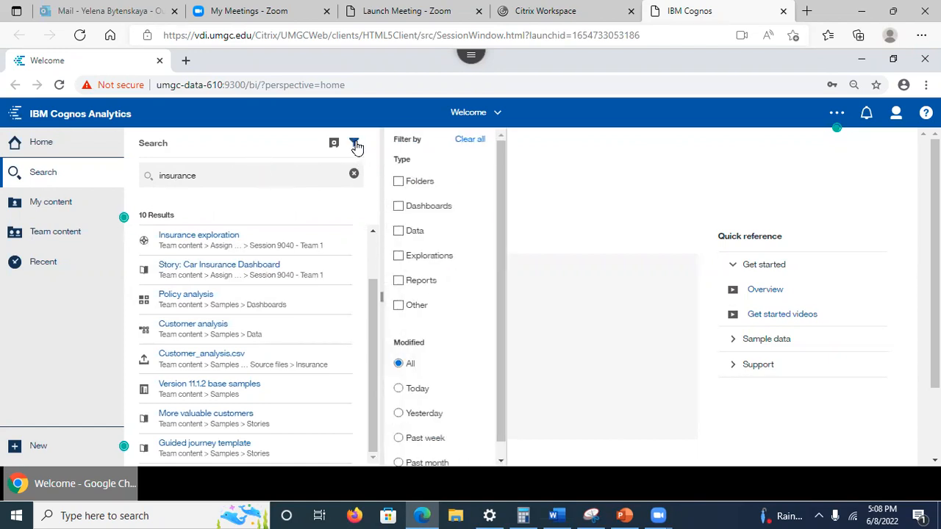
{"action": "left_click", "coordinate": [398, 232]}
{"action": "left_click", "coordinate": [399, 232]}
{"action": "left_click", "coordinate": [399, 207]}
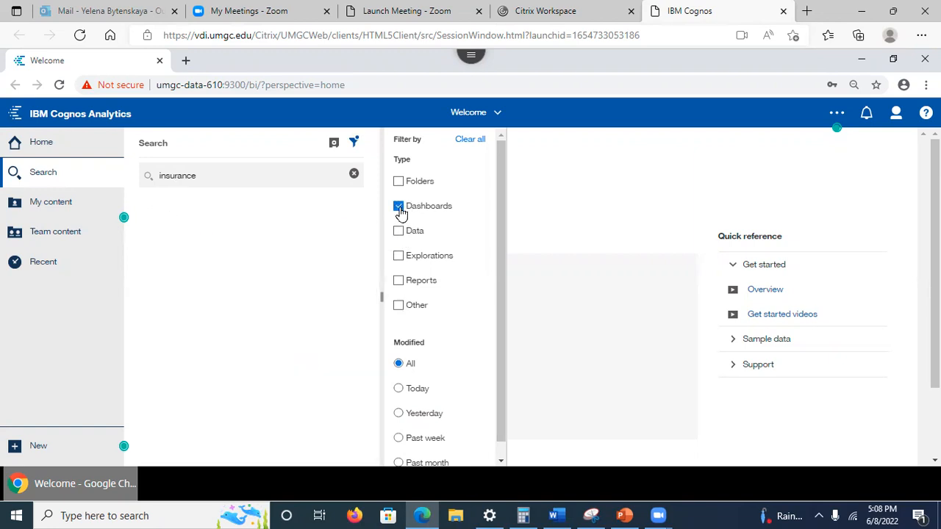
{"action": "left_click", "coordinate": [398, 206]}
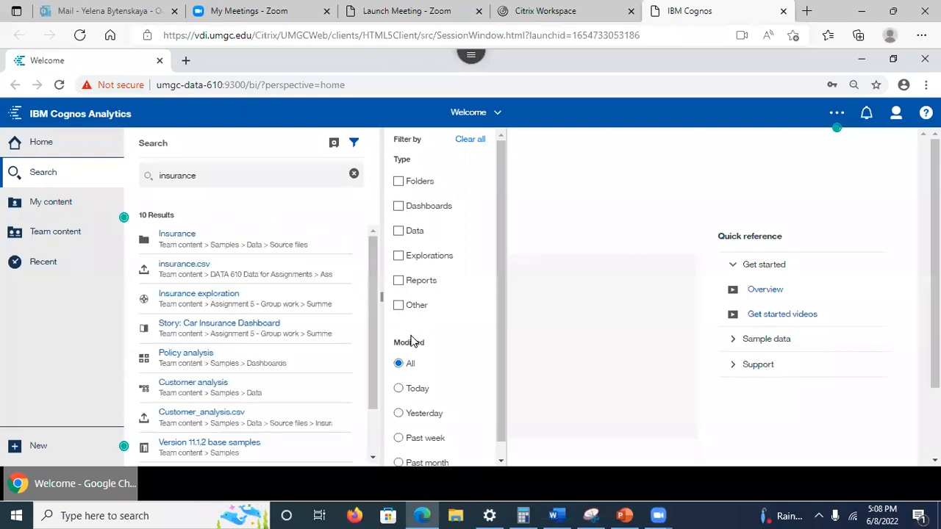
Try limiting the search results to items modified Today, reset the modified filter to All, and close the filter options
{"action": "left_click", "coordinate": [398, 389]}
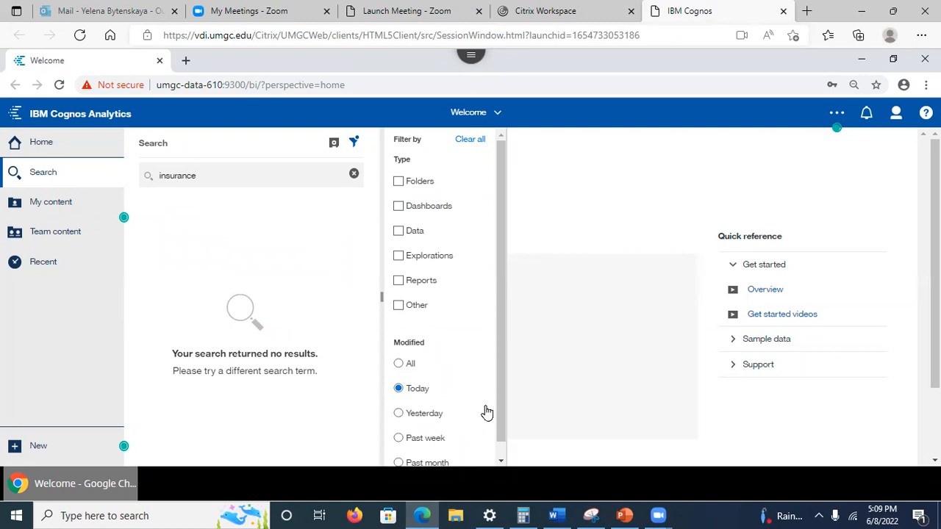
{"action": "left_click_drag", "start_coordinate": [498, 385], "coordinate": [501, 452]}
{"action": "left_click", "coordinate": [398, 348]}
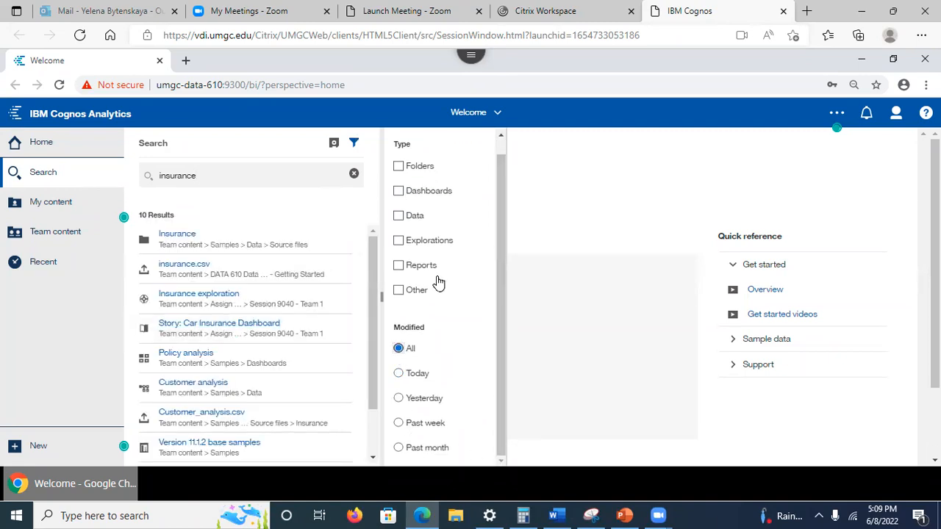
{"action": "left_click_drag", "start_coordinate": [505, 252], "coordinate": [508, 216]}
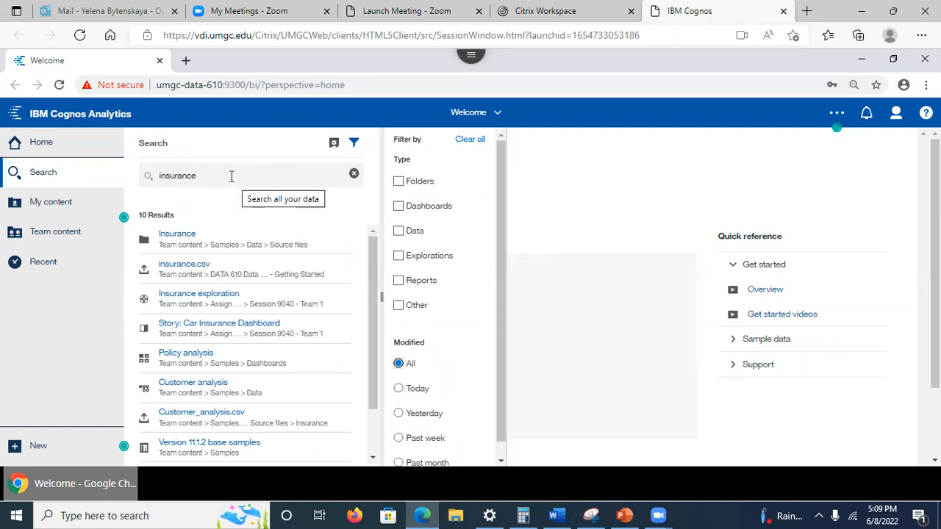
{"action": "left_click", "coordinate": [354, 143]}
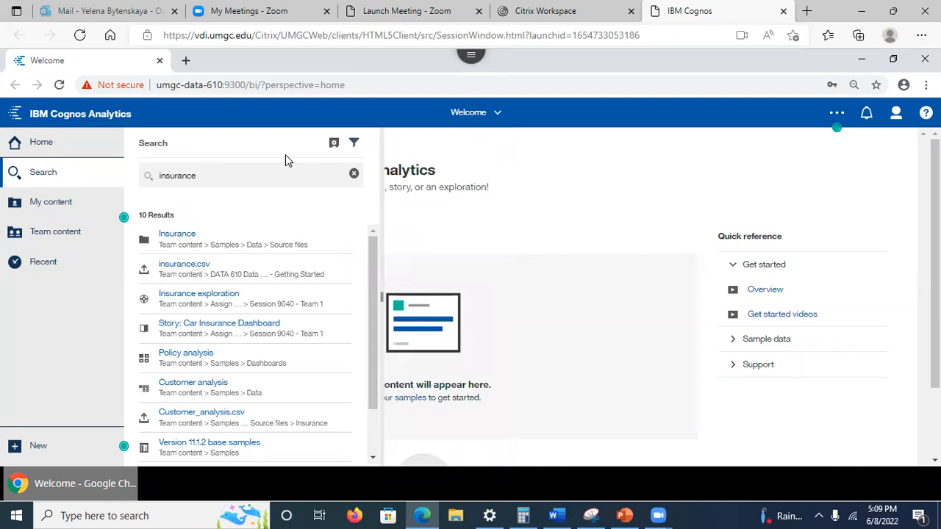
Check the recently viewed items and open the Assignment - Getting Started folder under DATA 610 Data for Assignments in Team content
{"action": "left_click", "coordinate": [47, 263]}
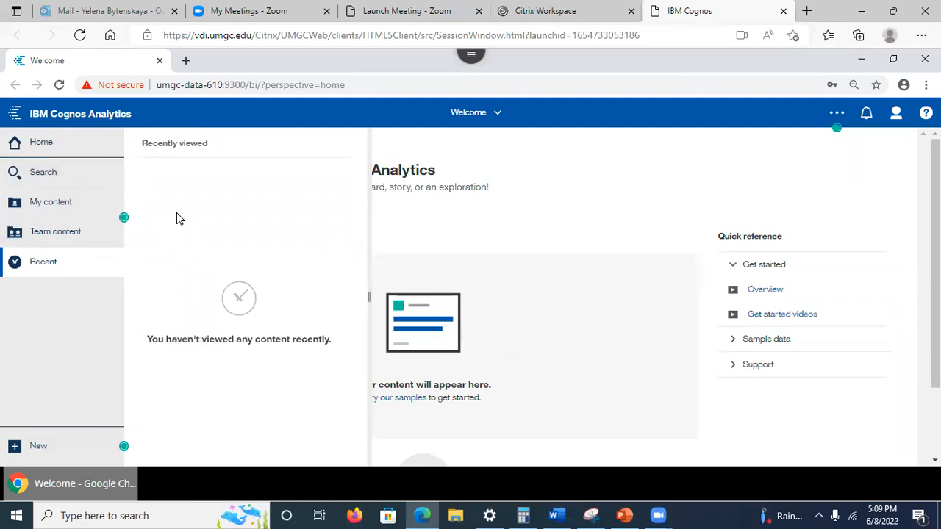
{"action": "left_click", "coordinate": [48, 239]}
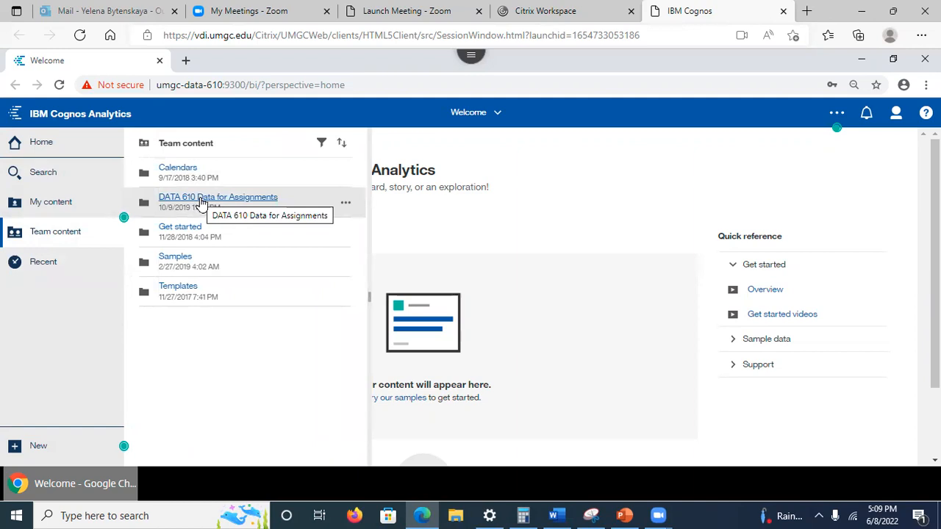
{"action": "left_click", "coordinate": [202, 199]}
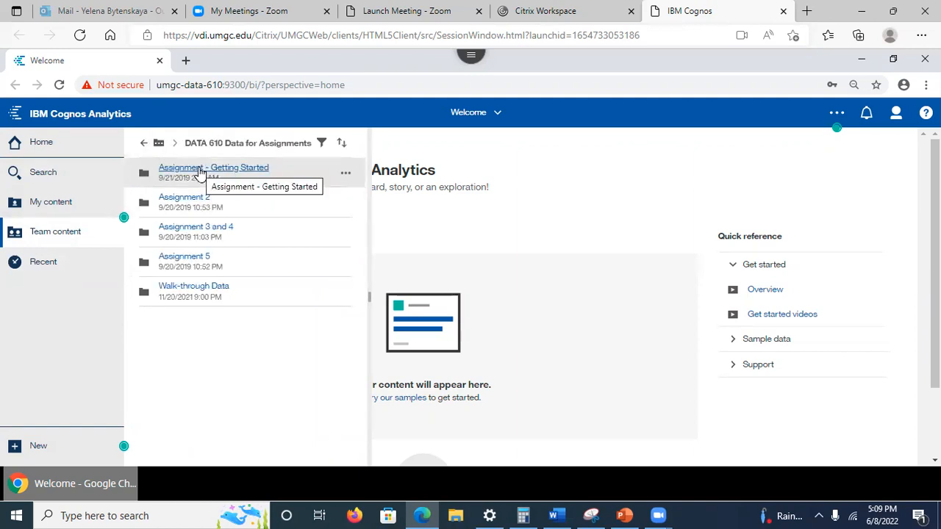
{"action": "left_click", "coordinate": [200, 171]}
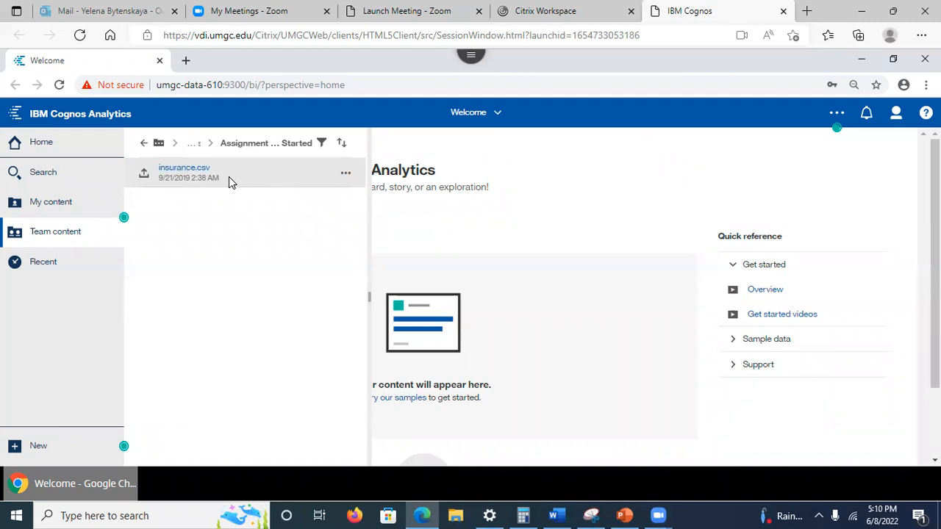
Try to move insurance.csv from the Assignment - Getting Started folder to My content
{"action": "left_click", "coordinate": [345, 178]}
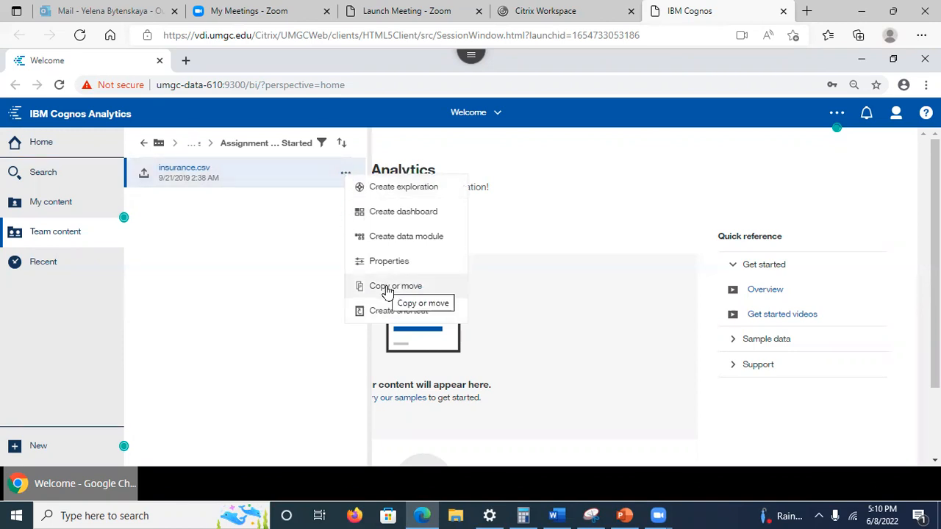
{"action": "left_click", "coordinate": [386, 286]}
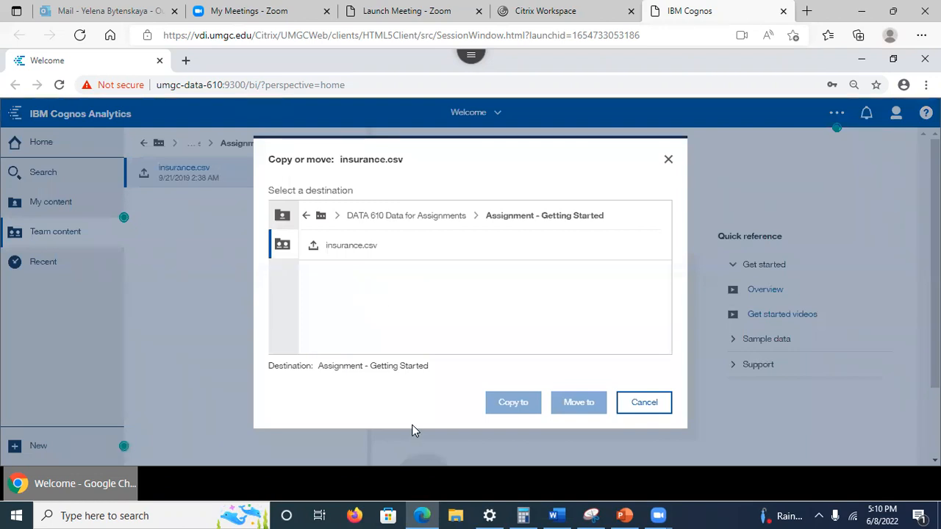
{"action": "left_click", "coordinate": [283, 218]}
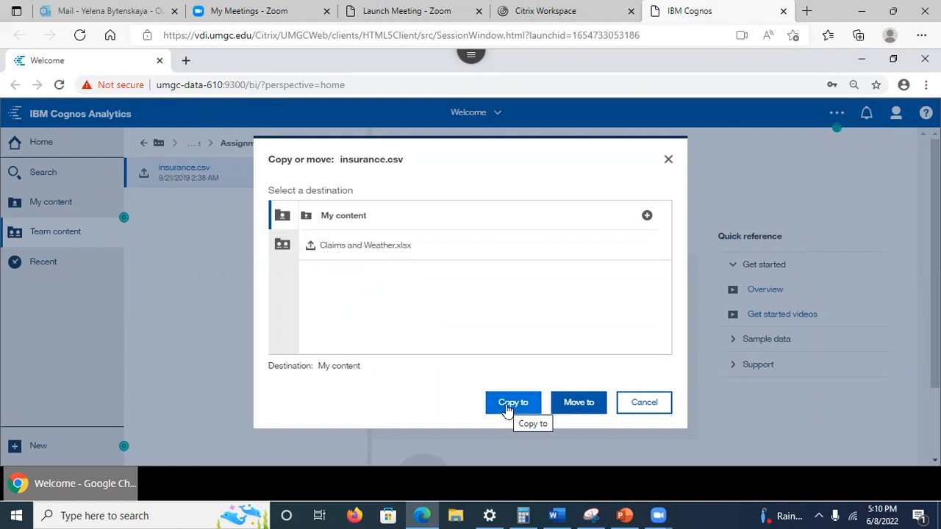
{"action": "left_click", "coordinate": [579, 405]}
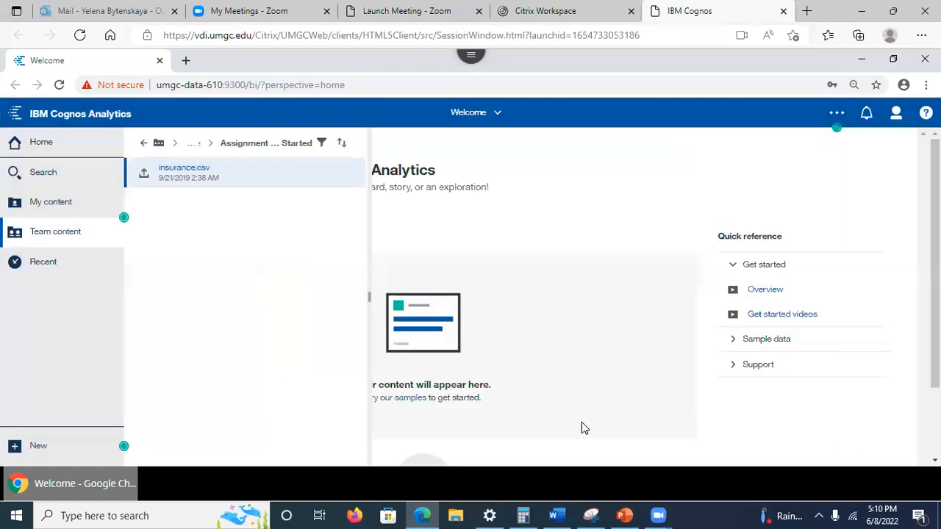
{"action": "left_click", "coordinate": [746, 322]}
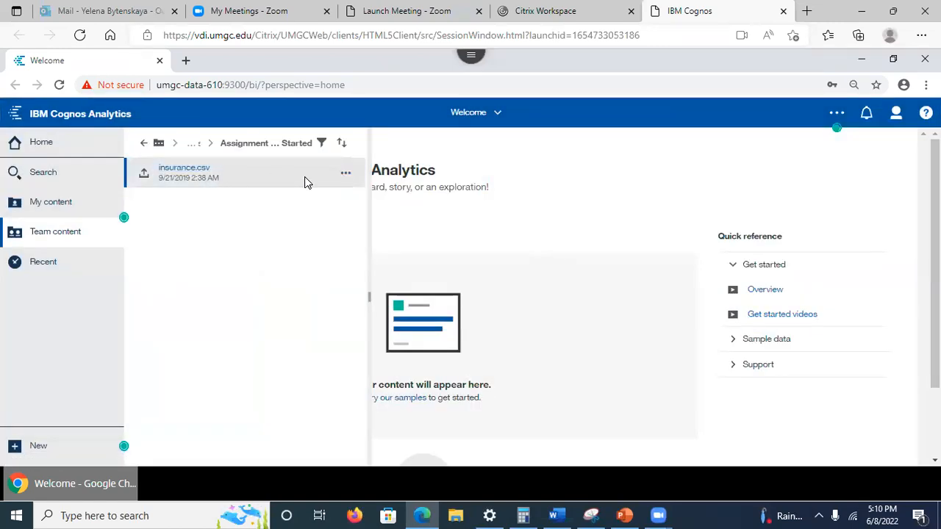
Copy insurance.csv from the Assignment - Getting Started folder to My content
{"action": "left_click", "coordinate": [346, 175]}
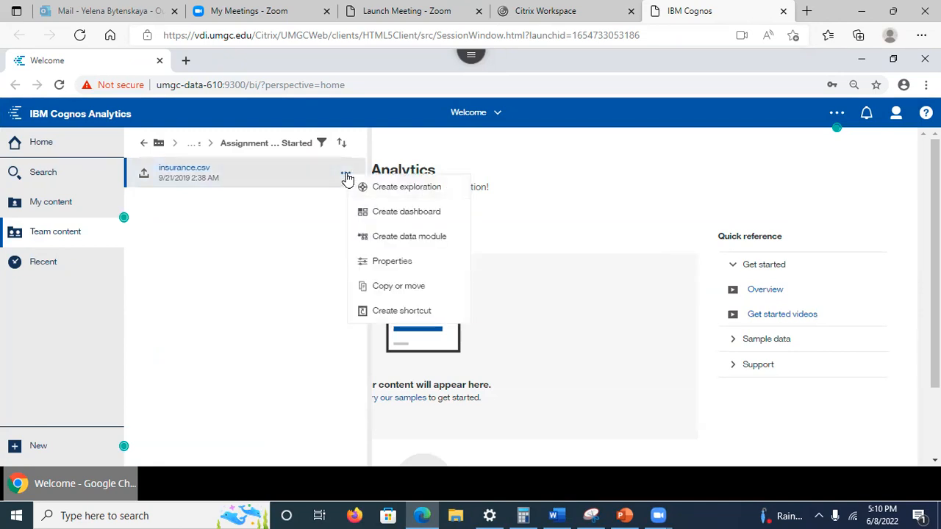
{"action": "left_click", "coordinate": [390, 285]}
{"action": "left_click", "coordinate": [284, 217]}
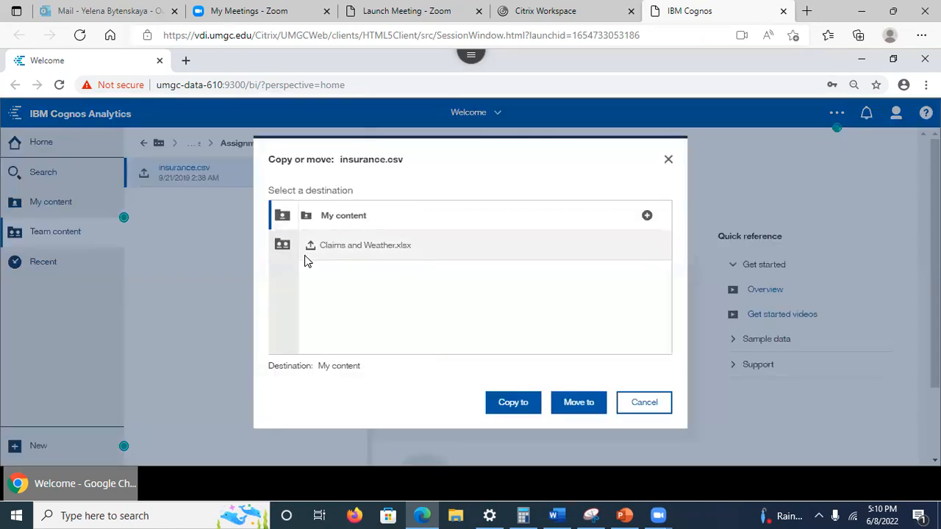
{"action": "left_click", "coordinate": [511, 408]}
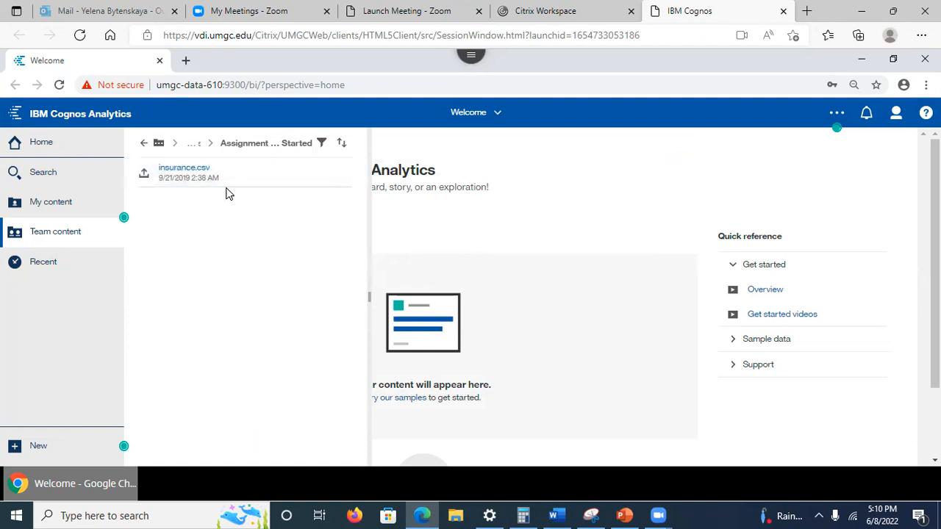
Return to the top level of Team content and open My content to check for the copied insurance.csv
{"action": "left_click", "coordinate": [194, 145]}
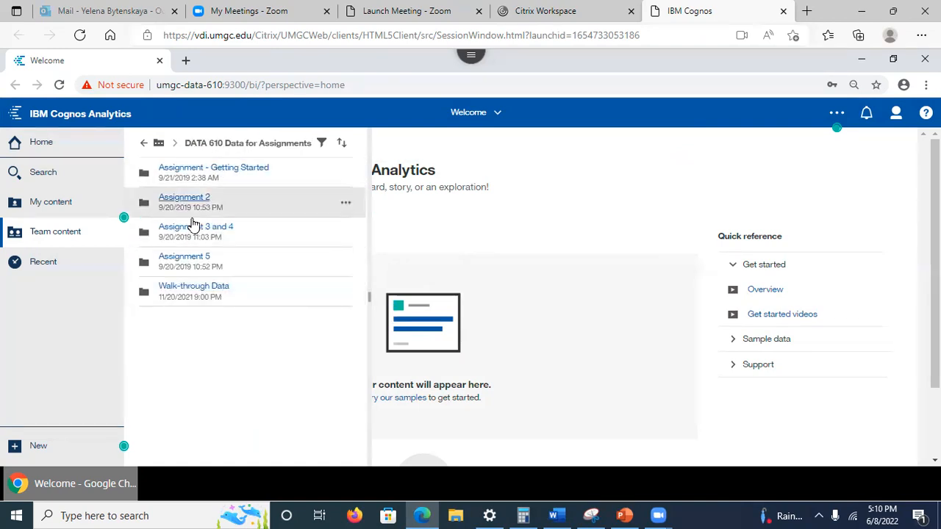
{"action": "left_click", "coordinate": [144, 144]}
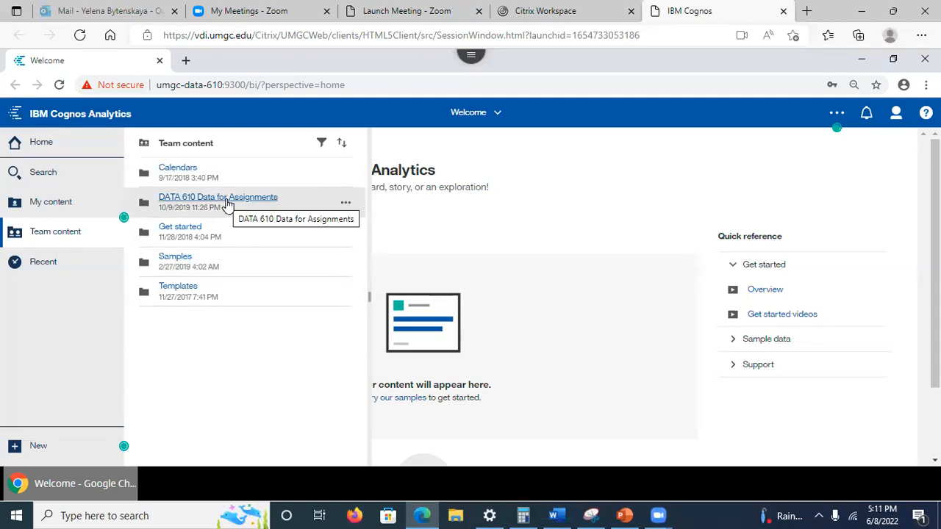
{"action": "left_click", "coordinate": [55, 210]}
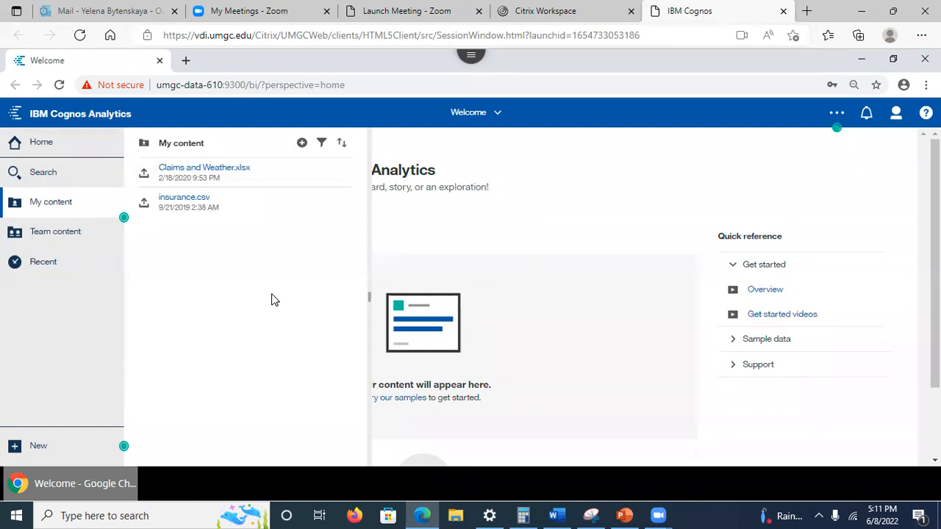
{"action": "left_click", "coordinate": [424, 77]}
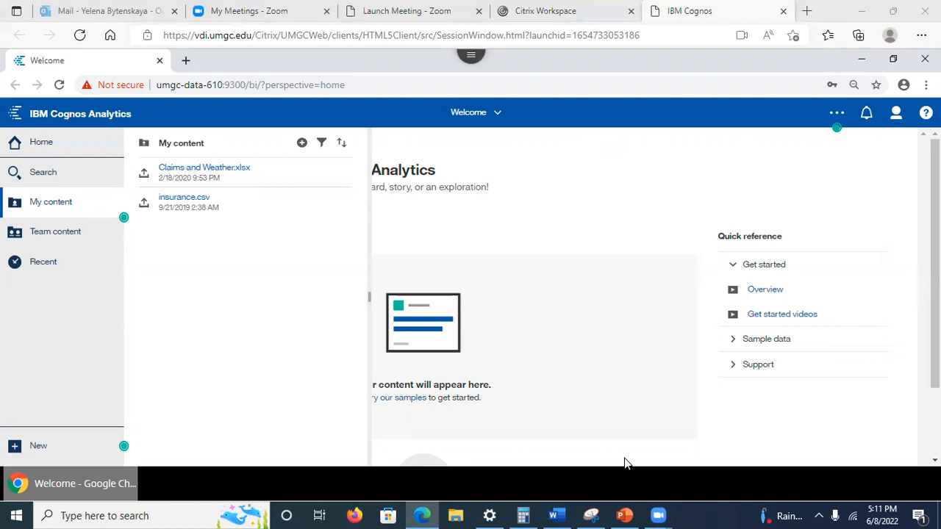
Look at the login slide in PowerPoint, return to Cognos, and review and close the Team content folder list
{"action": "left_click", "coordinate": [623, 514]}
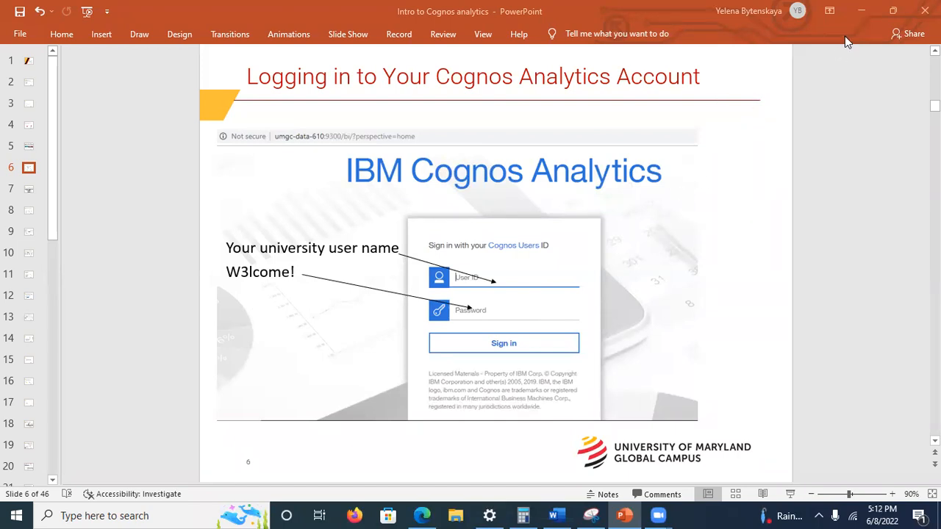
{"action": "left_click", "coordinate": [860, 20]}
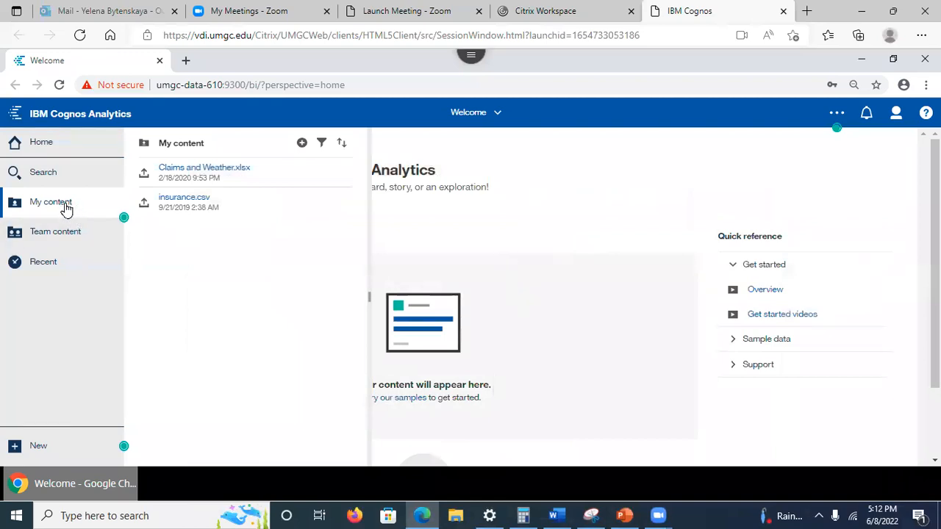
{"action": "left_click", "coordinate": [56, 233]}
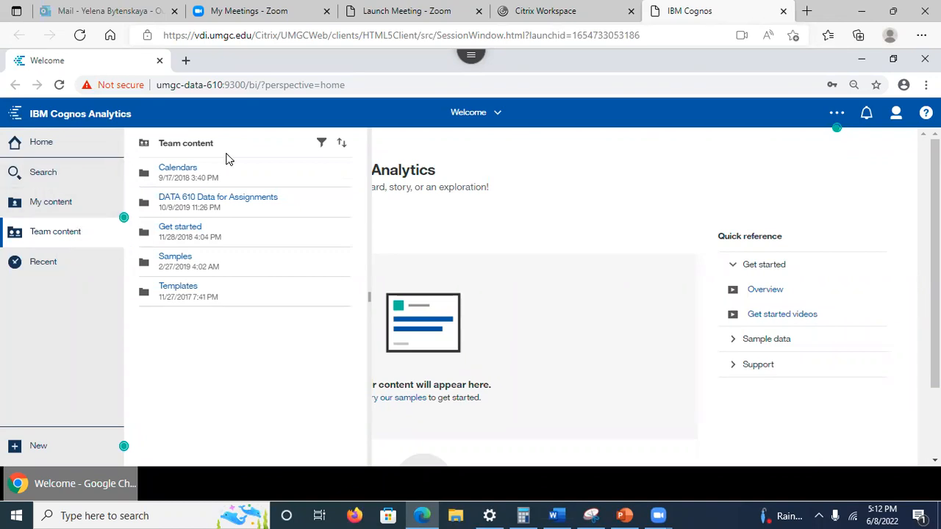
{"action": "left_click", "coordinate": [51, 237]}
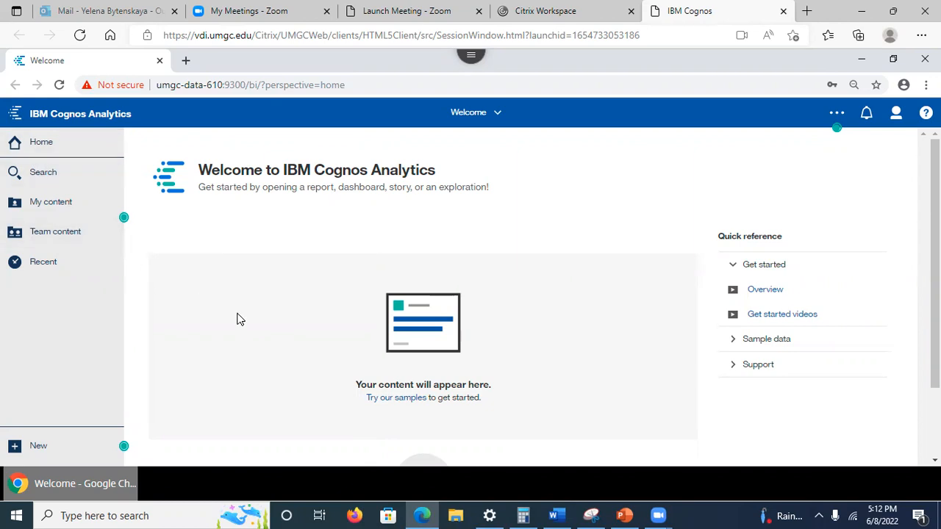
Switch to PowerPoint, view slide 7 about the top menu bar, and return to the Cognos session
{"action": "left_click", "coordinate": [621, 514]}
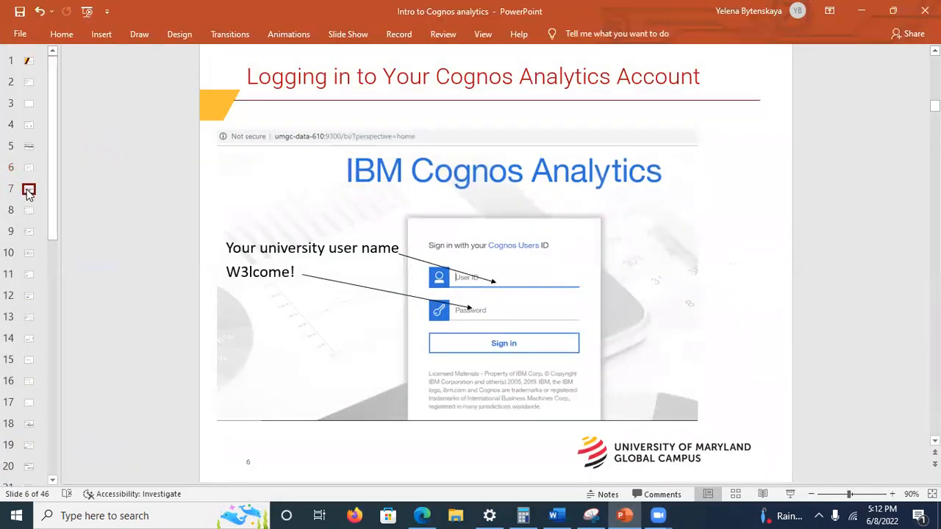
{"action": "left_click", "coordinate": [28, 191]}
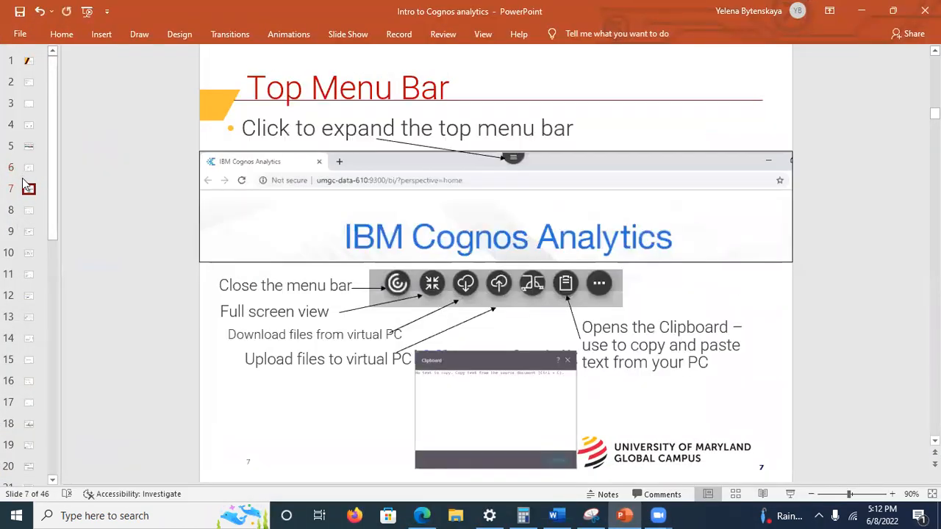
{"action": "left_click", "coordinate": [861, 12]}
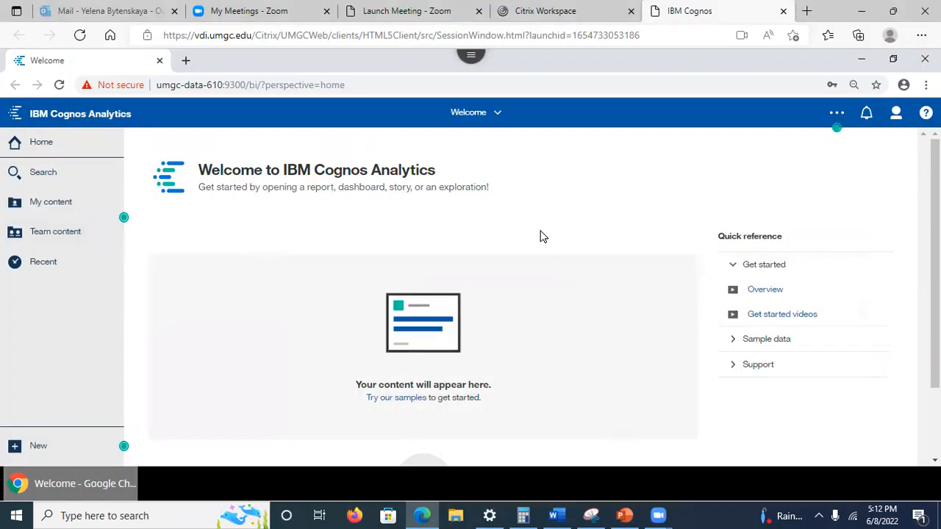
Expand the virtual desktop's session controls, open and close the Clipboard window, and review the FullScreen option before collapsing the controls
{"action": "left_click", "coordinate": [472, 66]}
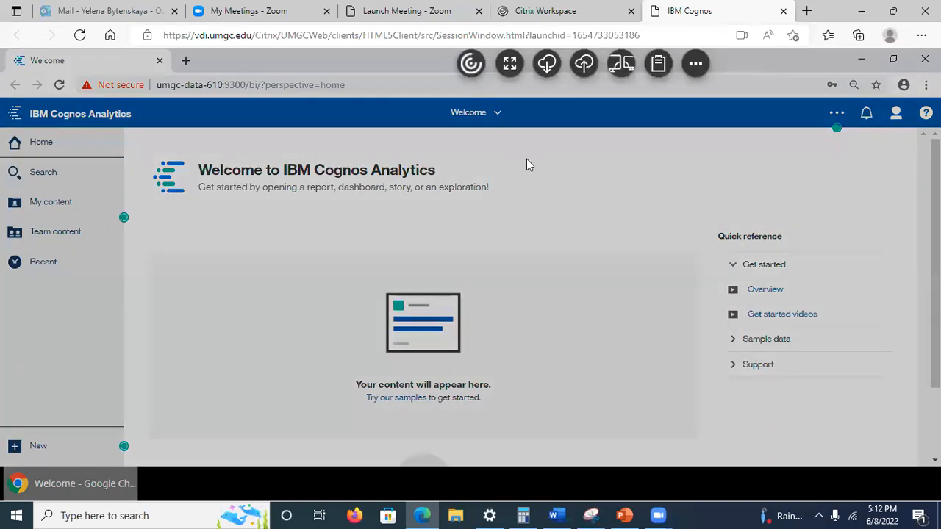
{"action": "left_click", "coordinate": [672, 69]}
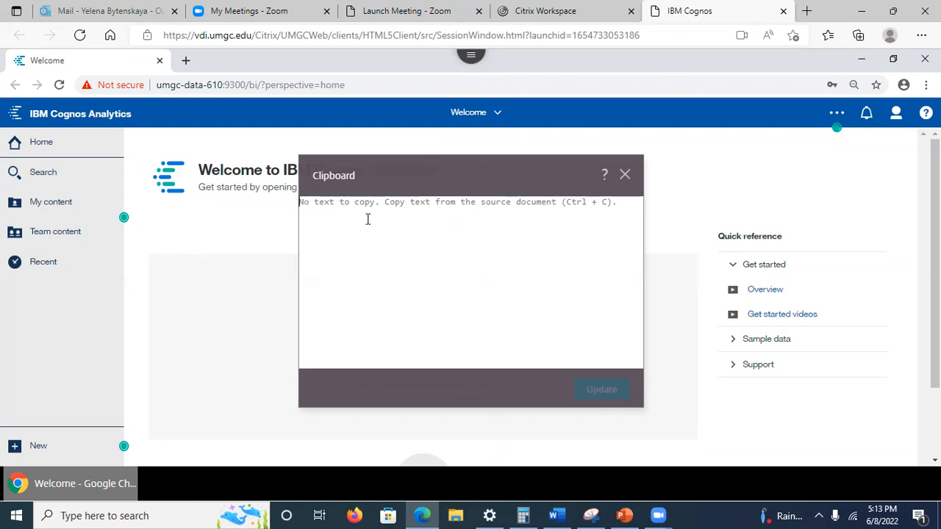
{"action": "left_click", "coordinate": [626, 175]}
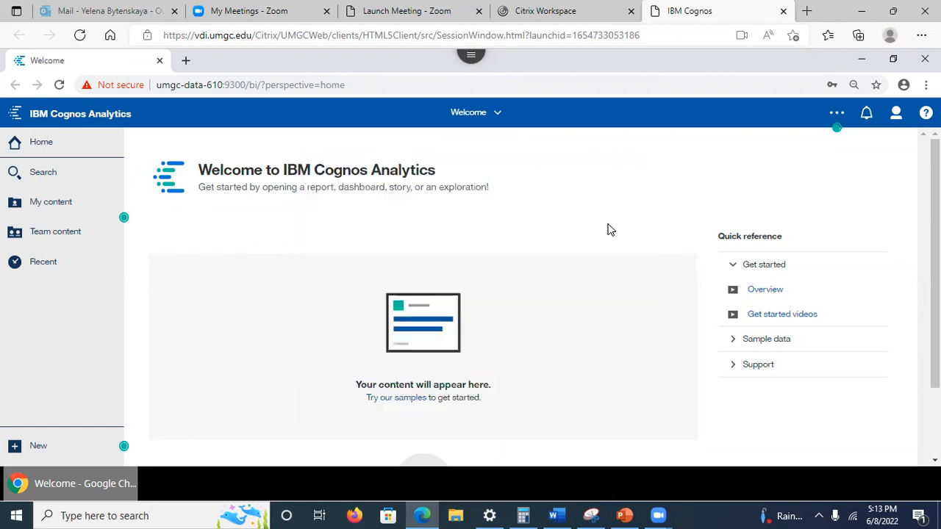
{"action": "left_click", "coordinate": [475, 58]}
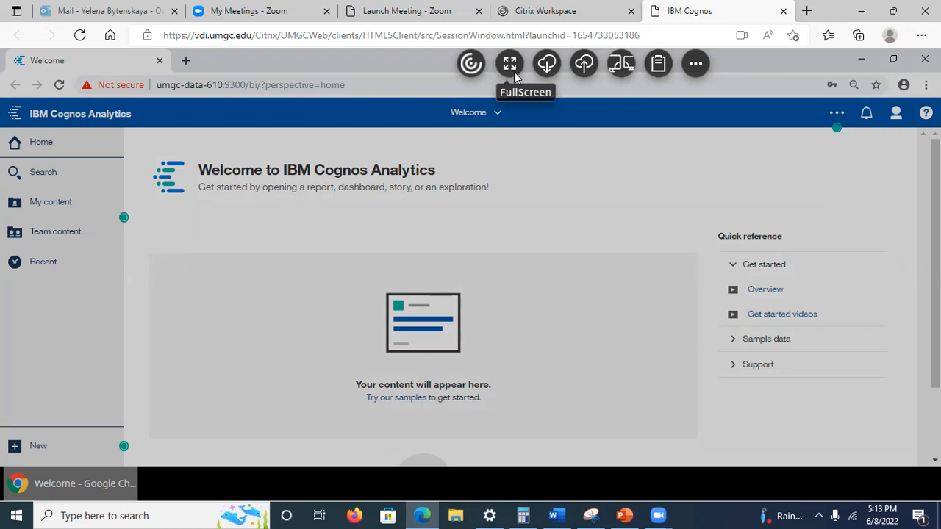
{"action": "left_click", "coordinate": [472, 64]}
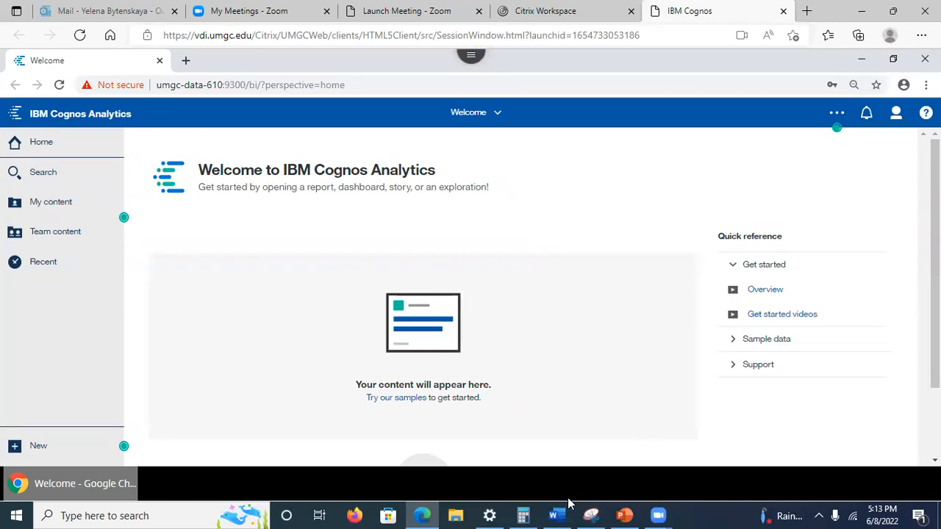
Switch to PowerPoint, view slide 8 about the Cognos landing page and navigation, and return to the Cognos session
{"action": "left_click", "coordinate": [624, 515]}
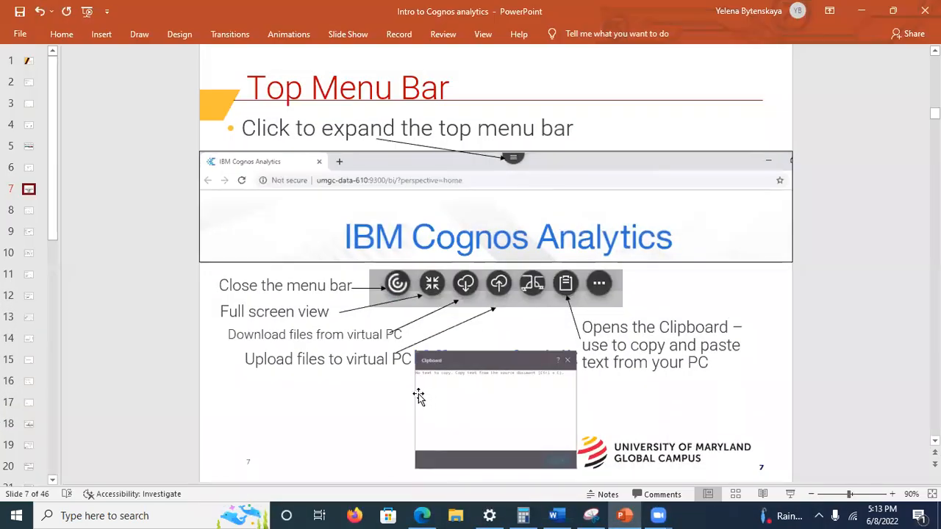
{"action": "left_click", "coordinate": [31, 212]}
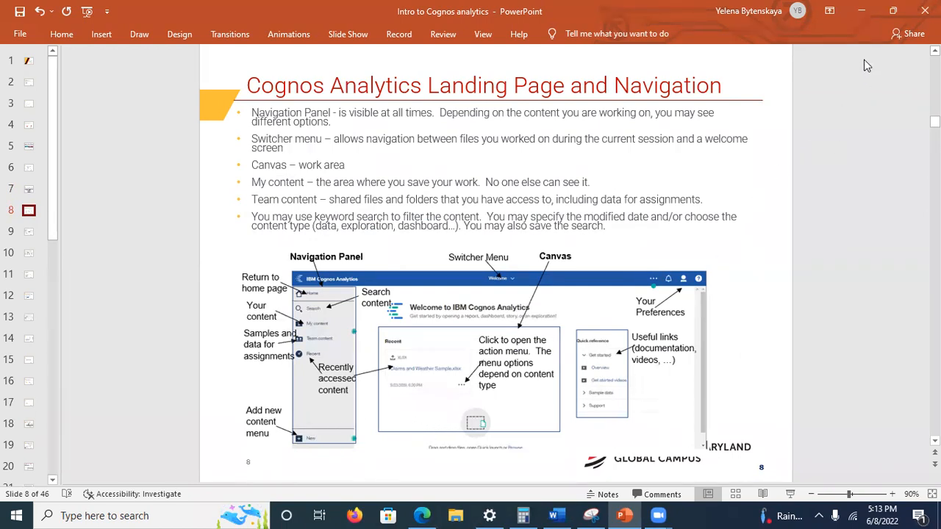
{"action": "left_click", "coordinate": [866, 16]}
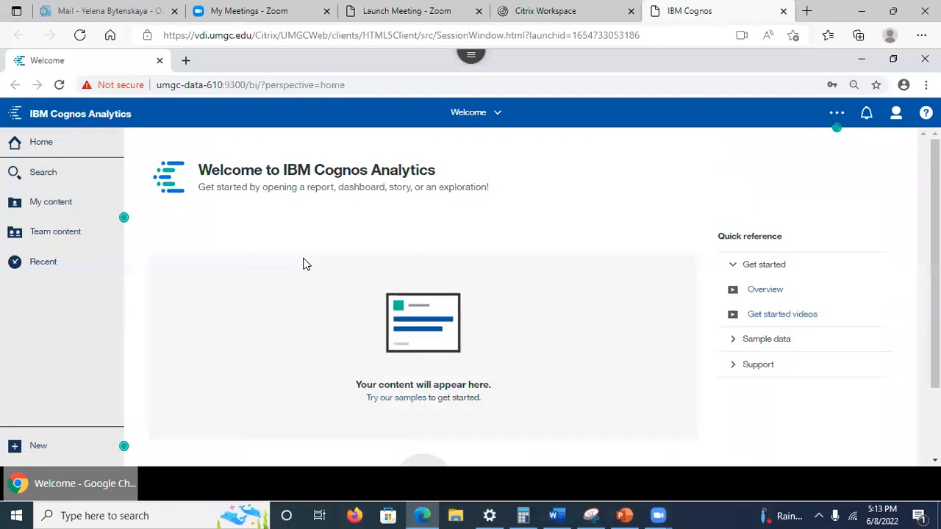
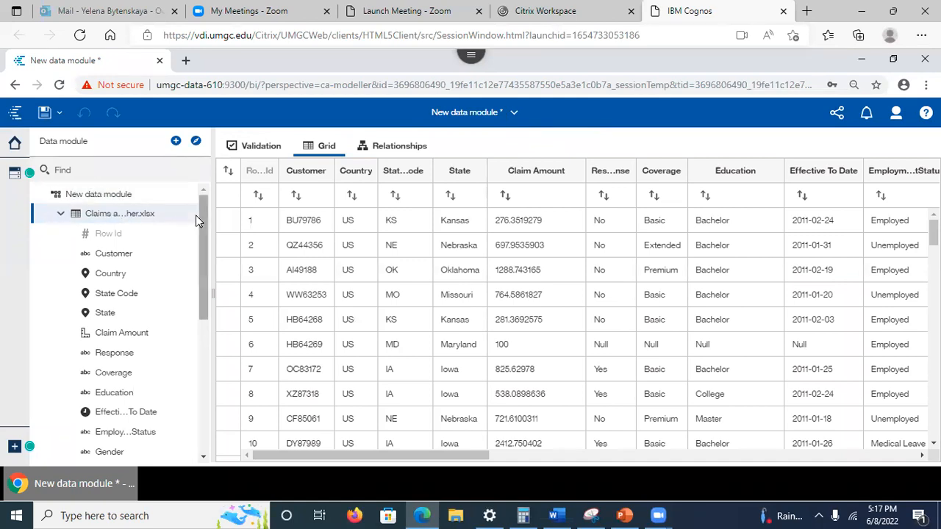
Hide the Customer column of the claims and weather table from users in the new data module
{"action": "left_click_drag", "start_coordinate": [195, 215], "coordinate": [168, 210]}
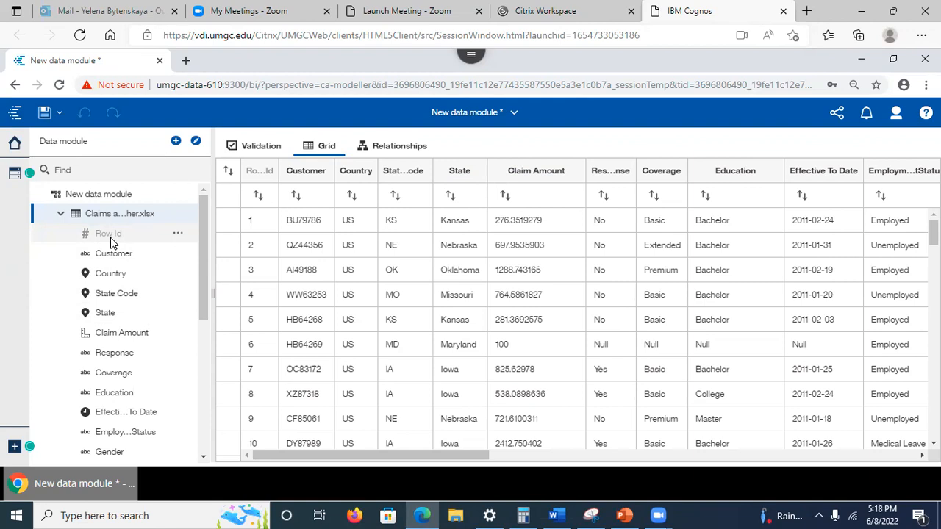
{"action": "left_click", "coordinate": [179, 255]}
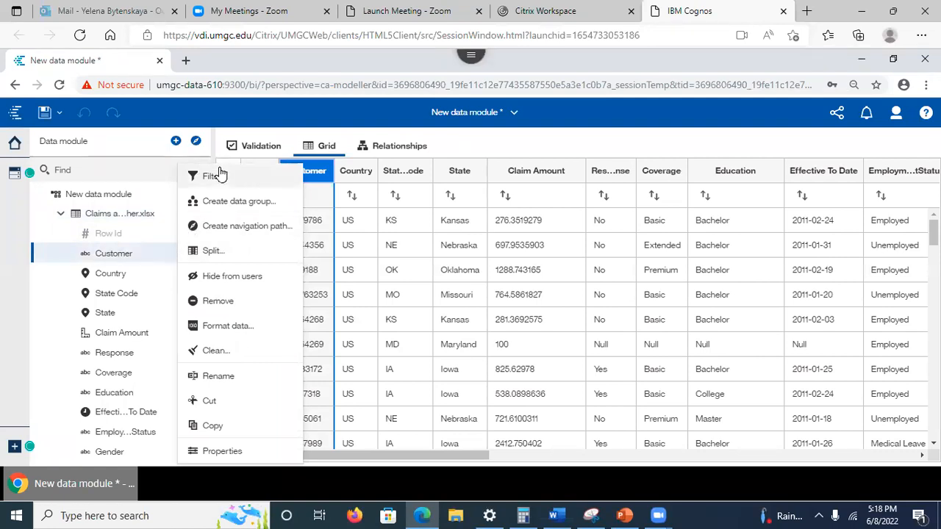
{"action": "left_click", "coordinate": [221, 280]}
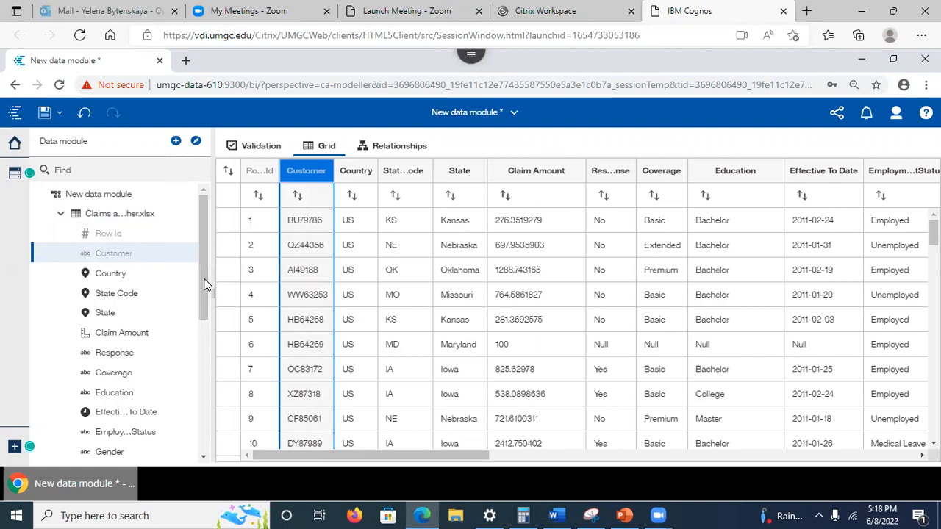
Make the Customer column visible to users again and select the missing Education value in row 6 of the data grid
{"action": "left_click", "coordinate": [179, 256]}
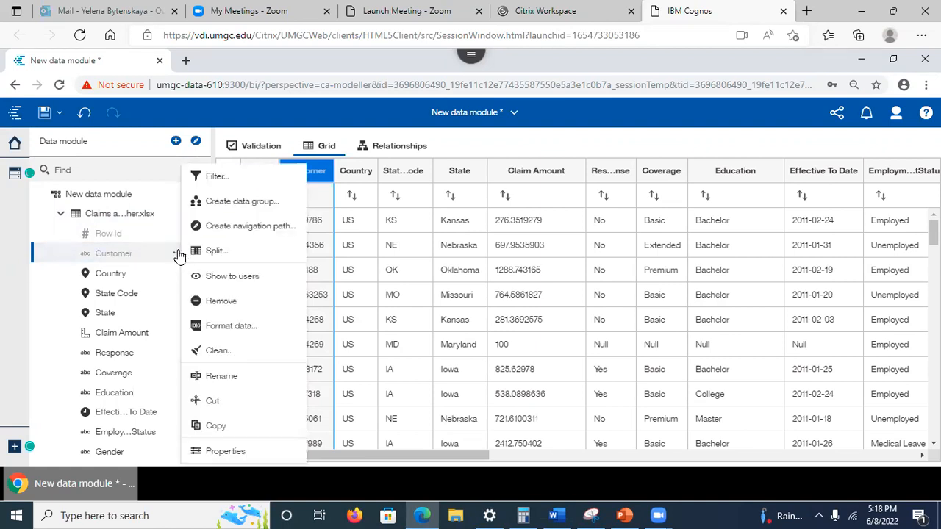
{"action": "left_click", "coordinate": [221, 278]}
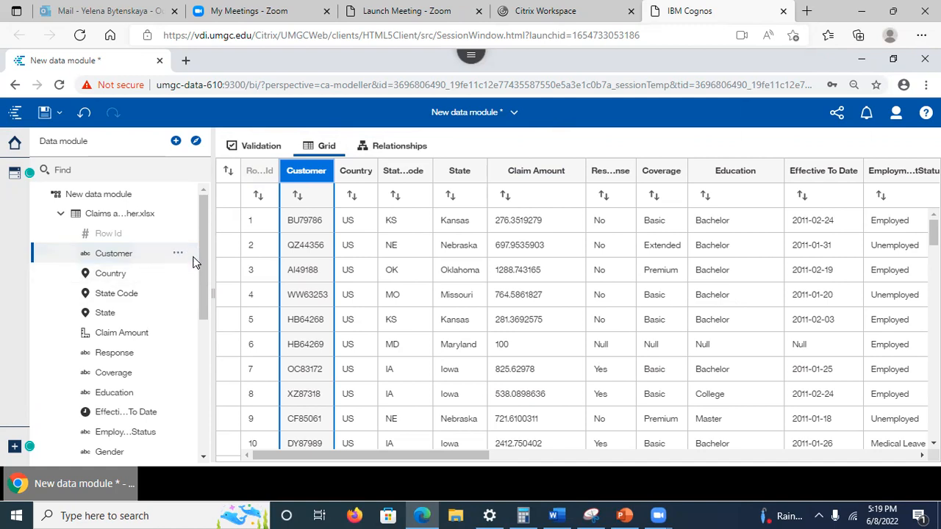
{"action": "scroll", "coordinate": [211, 316], "scroll_direction": "down", "scroll_amount": 5}
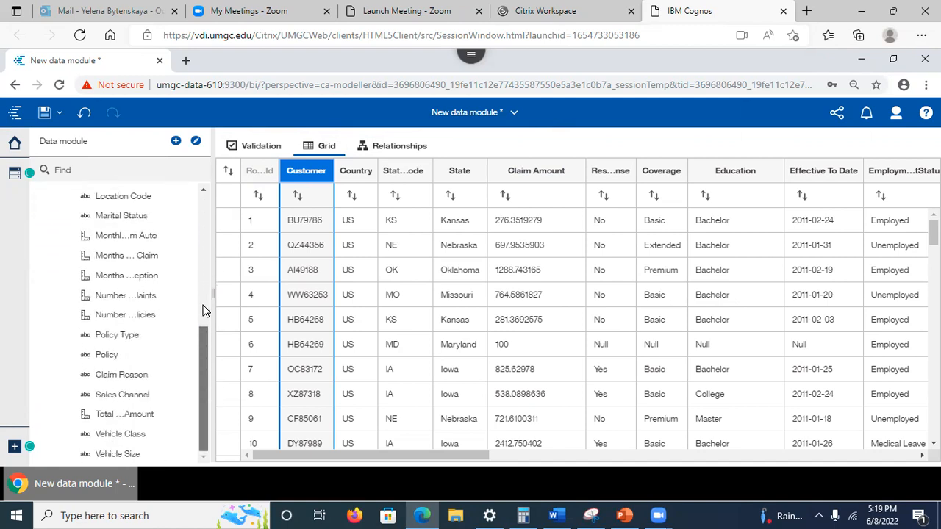
{"action": "scroll", "coordinate": [204, 311], "scroll_direction": "up", "scroll_amount": 5}
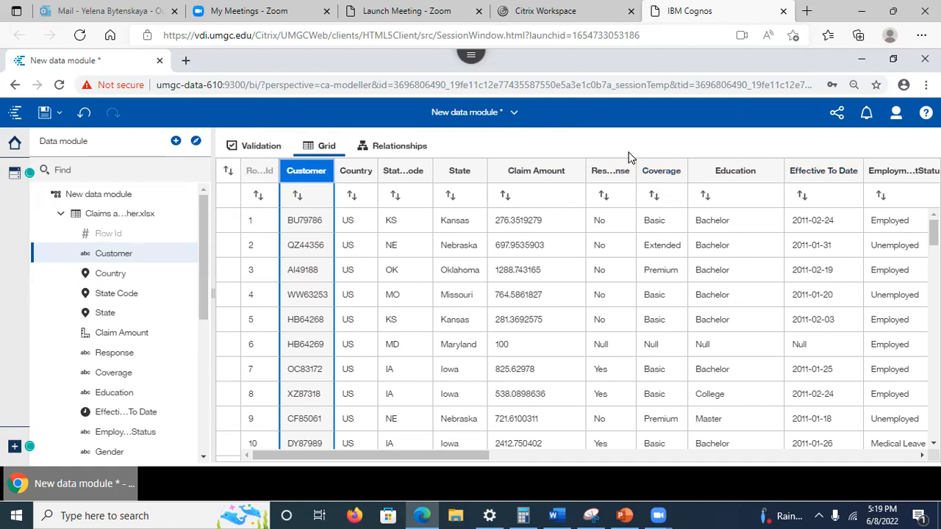
{"action": "left_click", "coordinate": [713, 353]}
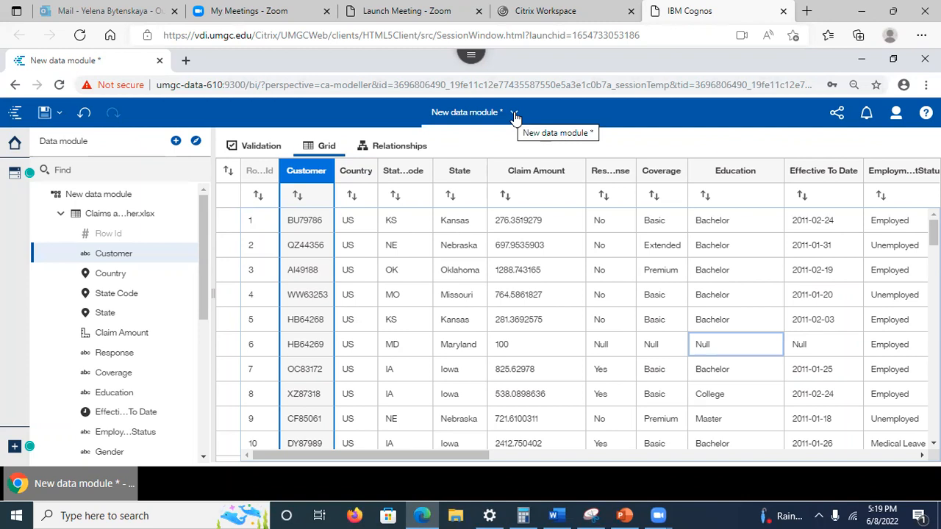
Save the data module to My content under the name Claims and Weather Data Module
{"action": "left_click", "coordinate": [44, 112]}
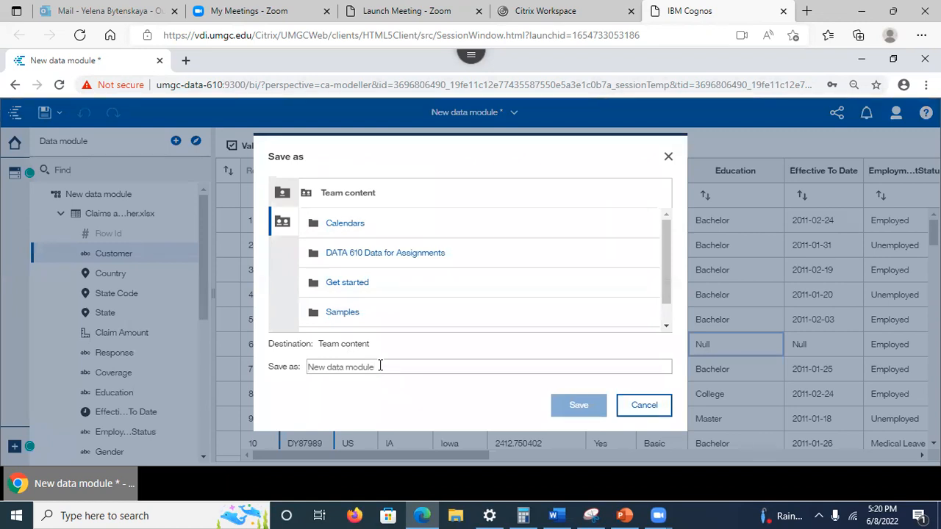
{"action": "left_click_drag", "start_coordinate": [380, 366], "coordinate": [288, 364]}
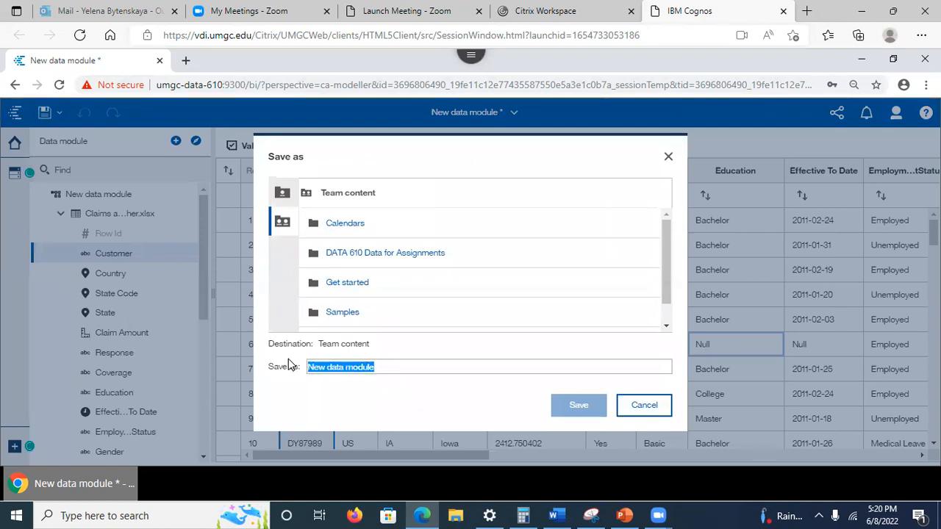
{"action": "type", "text": "Cl"}
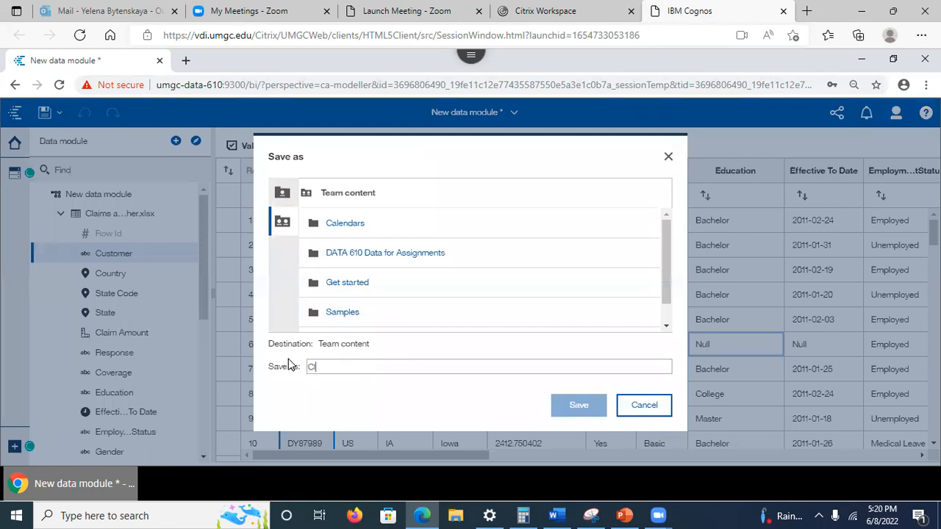
{"action": "type", "text": "aims and Weather Data Module"}
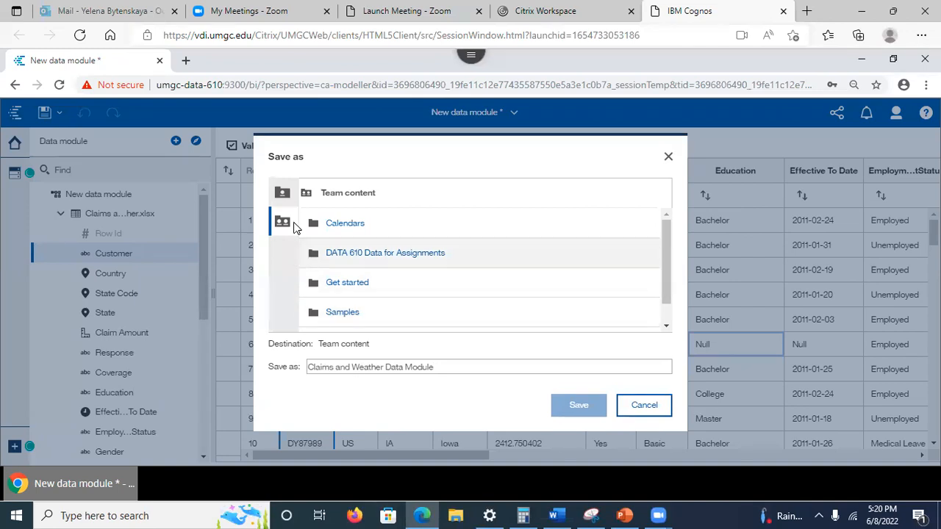
{"action": "left_click", "coordinate": [283, 194]}
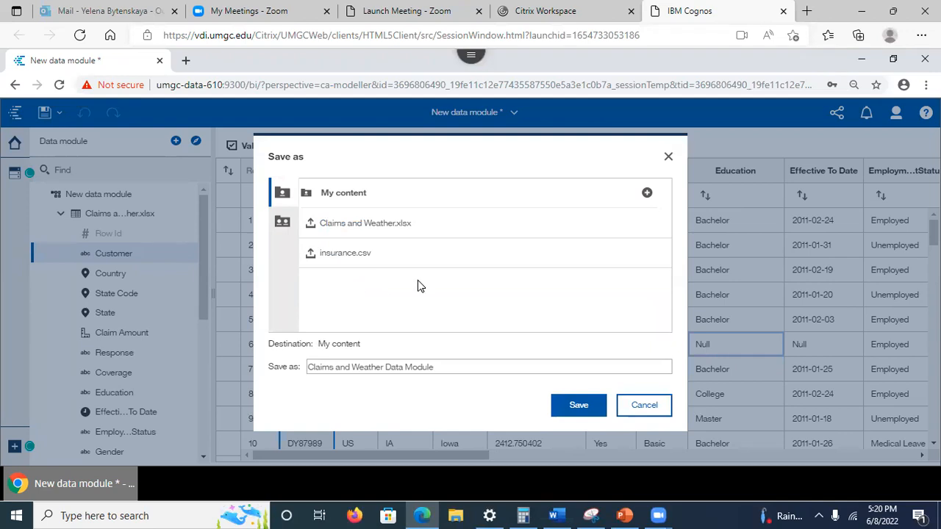
{"action": "left_click", "coordinate": [578, 407]}
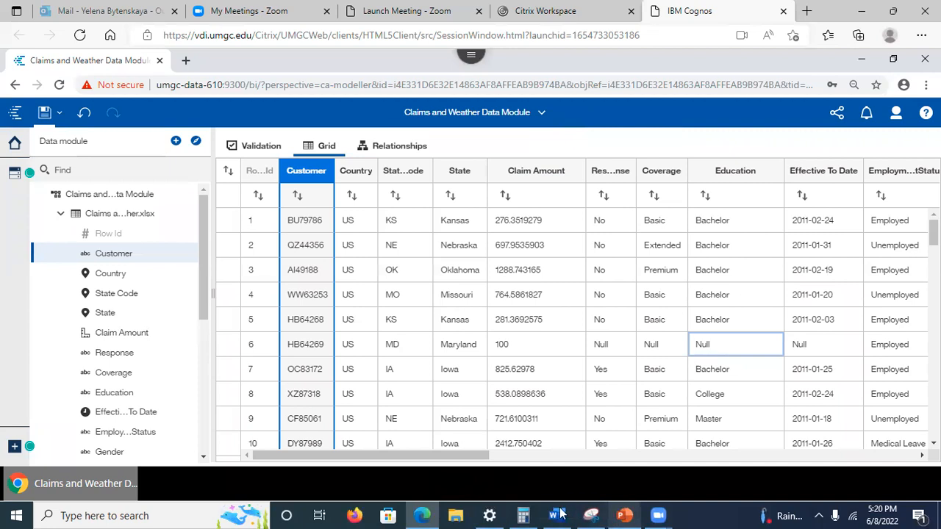
Switch to PowerPoint, view slides 12 to 14 on creating data modules, their interface and column properties, and return to the Cognos session
{"action": "left_click", "coordinate": [624, 515]}
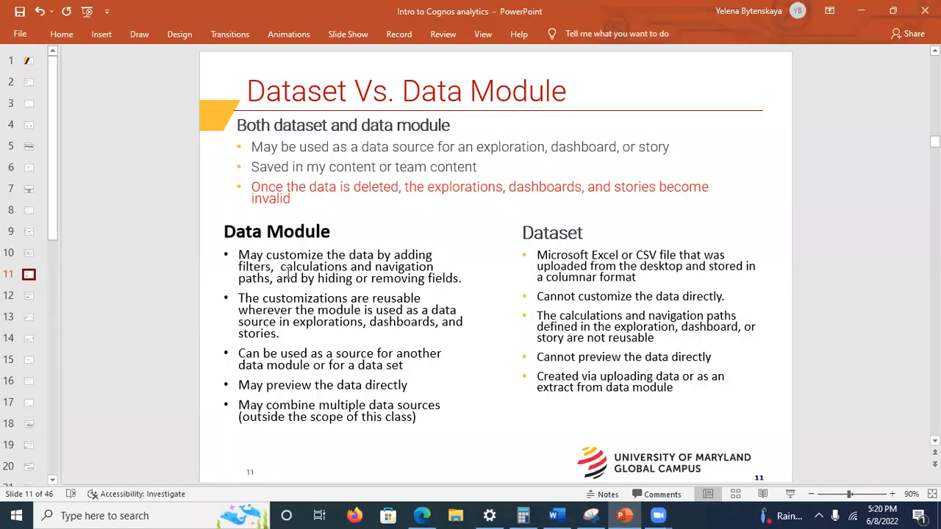
{"action": "left_click", "coordinate": [31, 298]}
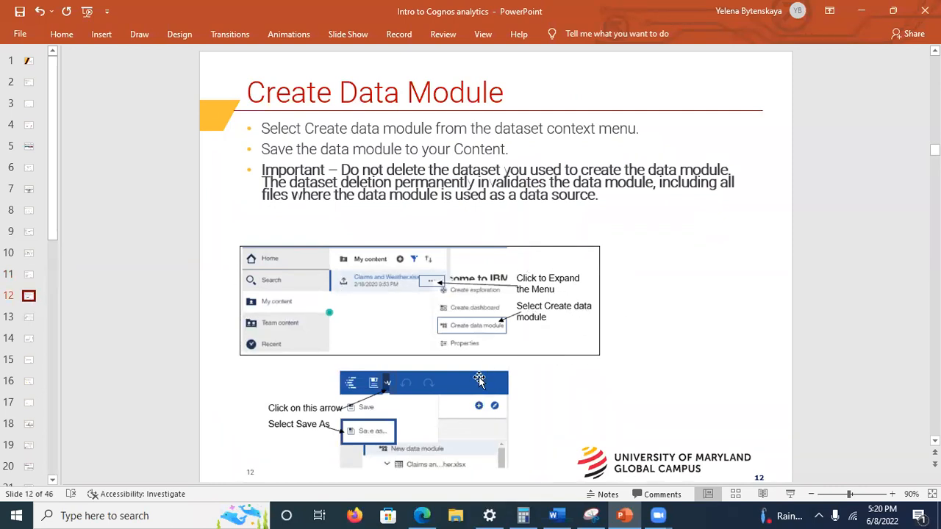
{"action": "left_click", "coordinate": [29, 318]}
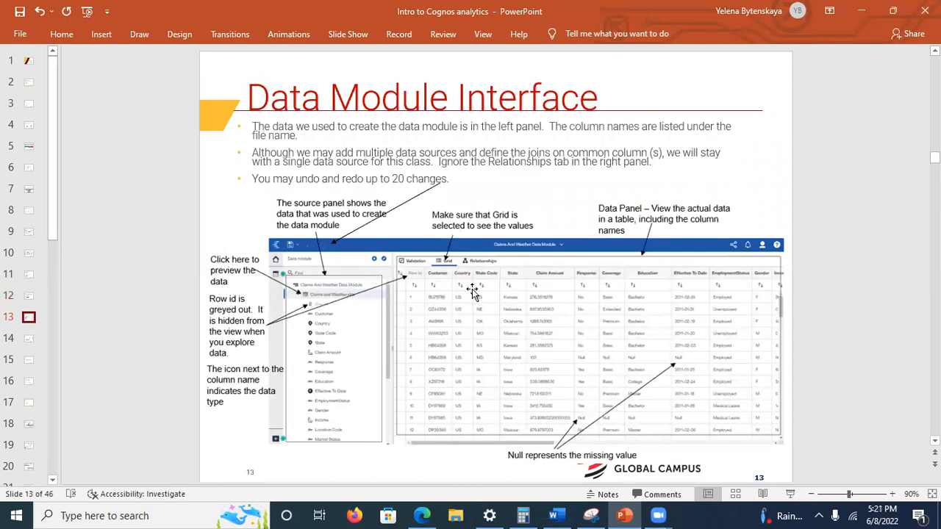
{"action": "left_click", "coordinate": [31, 339]}
{"action": "left_click", "coordinate": [29, 320]}
{"action": "left_click", "coordinate": [24, 338]}
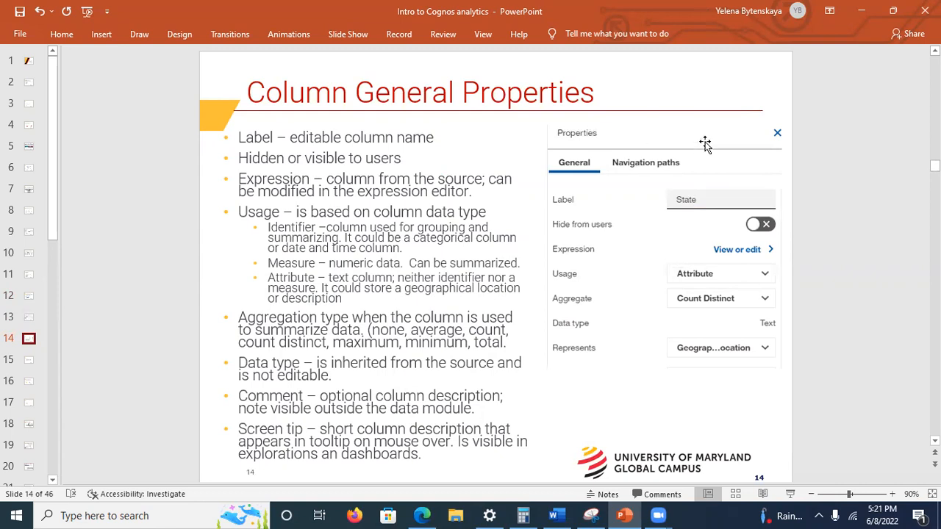
{"action": "left_click", "coordinate": [861, 13]}
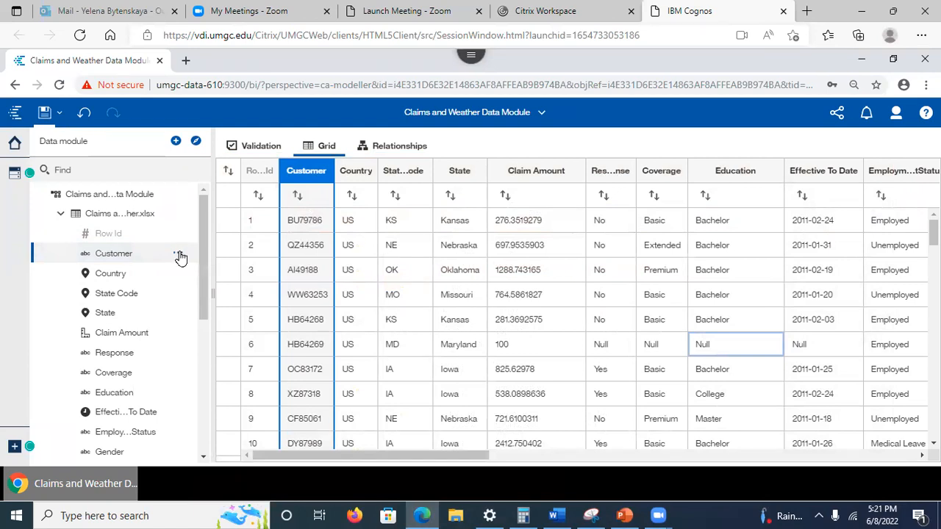
Open the Customer column's properties and review its general, sorting and advanced settings
{"action": "left_click", "coordinate": [179, 255]}
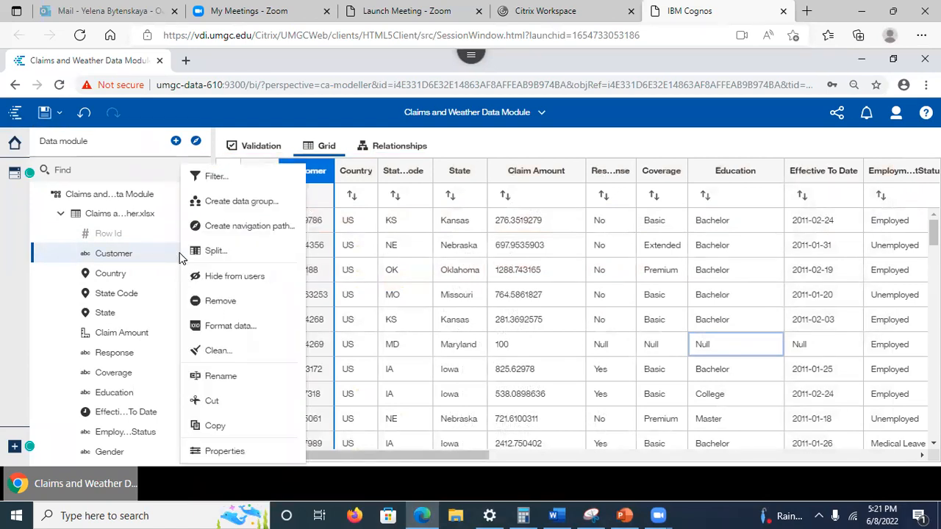
{"action": "left_click", "coordinate": [227, 452]}
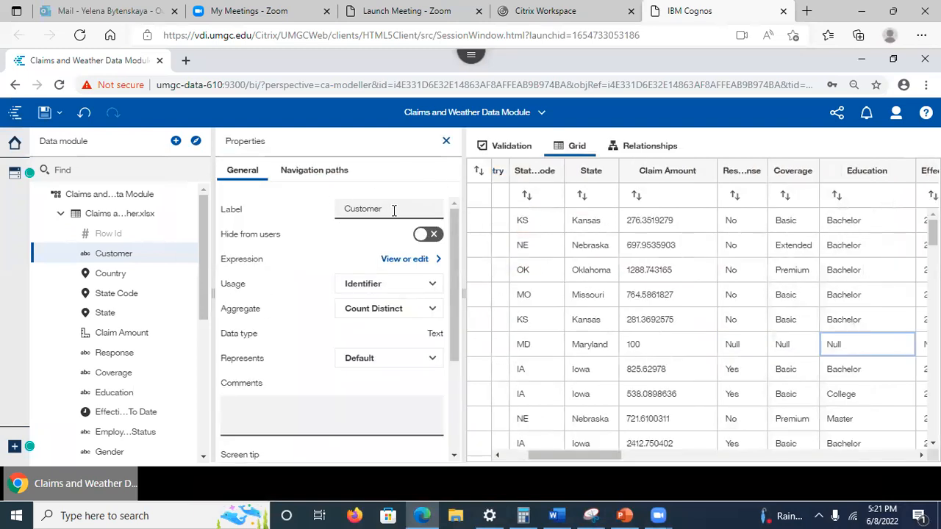
{"action": "double_click", "coordinate": [393, 210]}
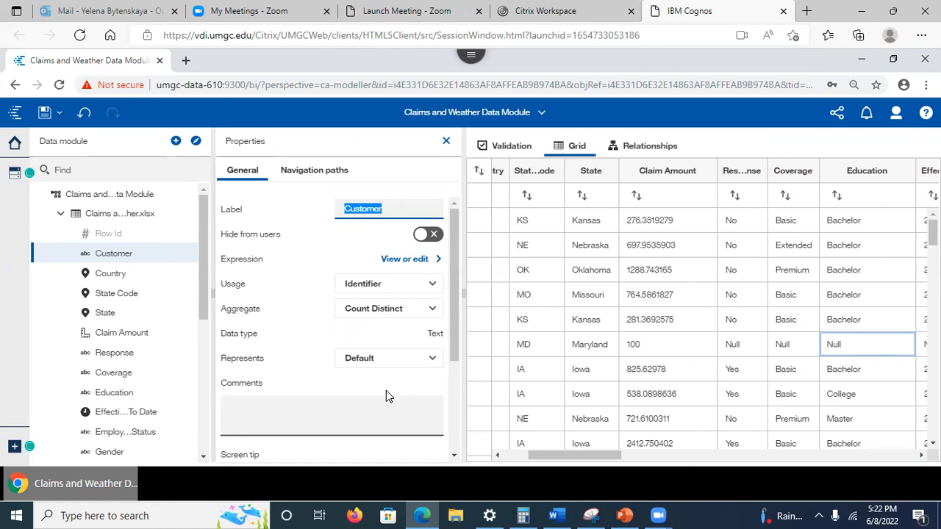
{"action": "left_click_drag", "start_coordinate": [453, 340], "coordinate": [453, 367]}
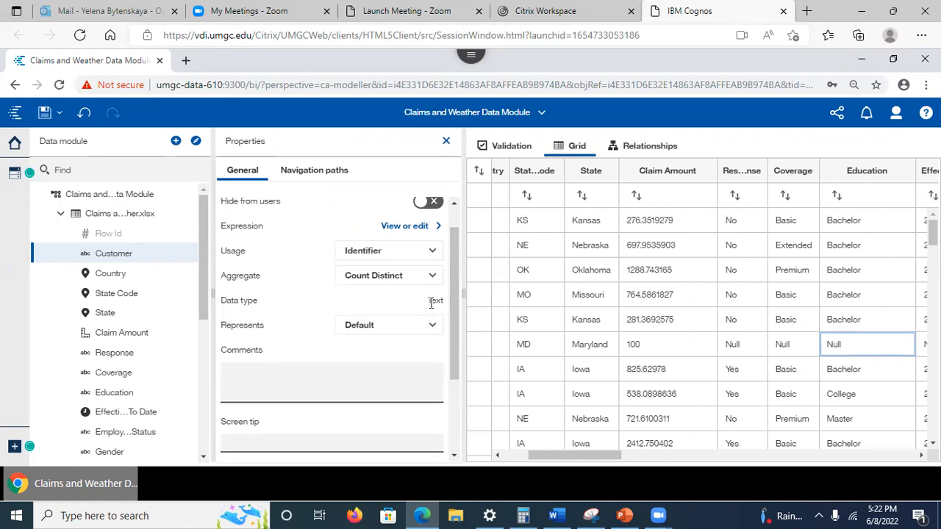
{"action": "left_click_drag", "start_coordinate": [451, 339], "coordinate": [454, 445]}
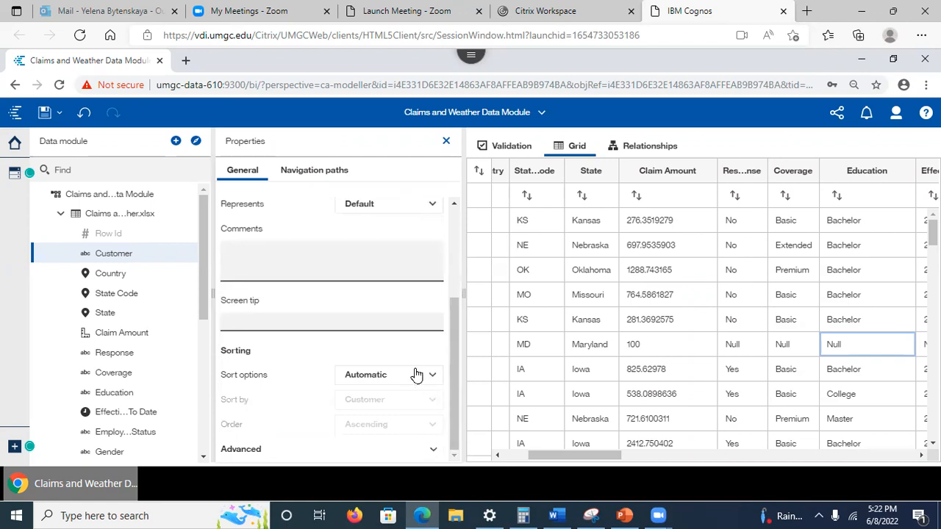
{"action": "left_click", "coordinate": [433, 449]}
{"action": "left_click_drag", "start_coordinate": [456, 330], "coordinate": [459, 422]}
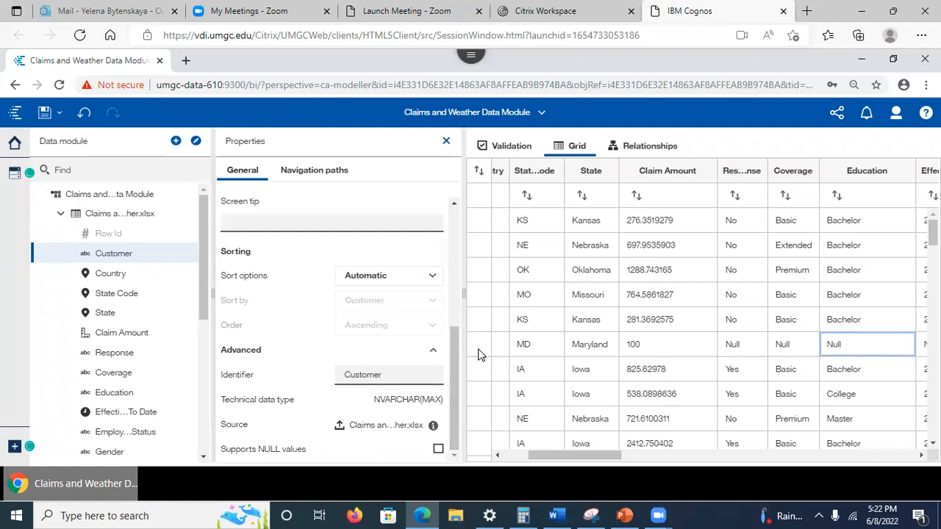
{"action": "left_click_drag", "start_coordinate": [457, 368], "coordinate": [451, 260]}
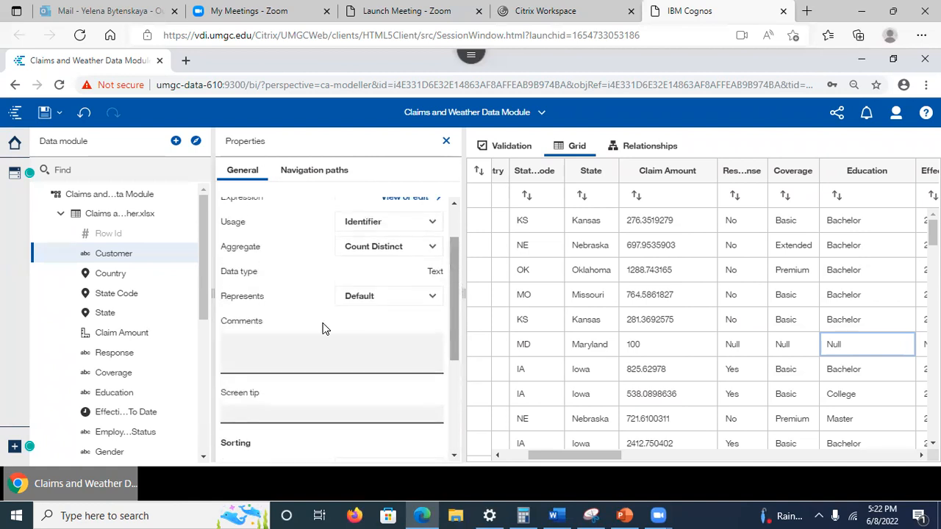
Examine the Comments and Screen tip fields of the Customer column, followed by its sorting and advanced properties
{"action": "left_click", "coordinate": [258, 352]}
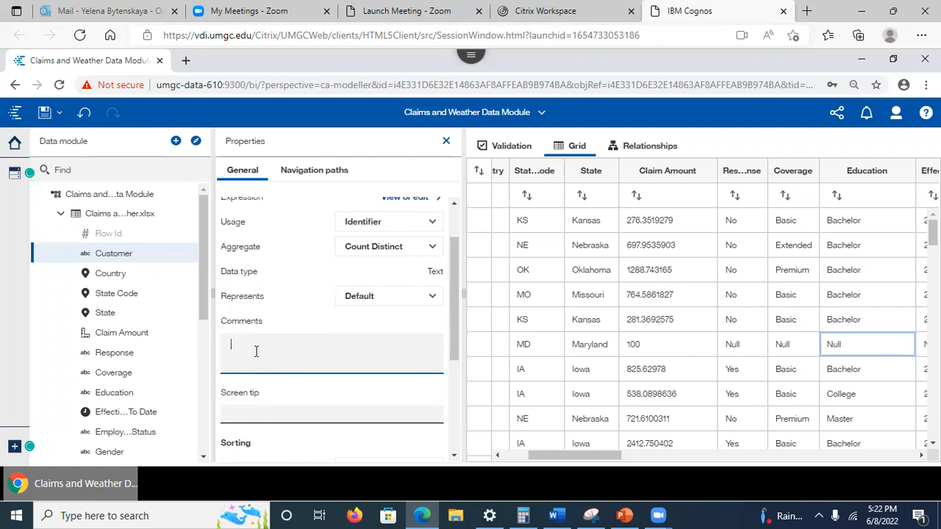
{"action": "left_click", "coordinate": [233, 414]}
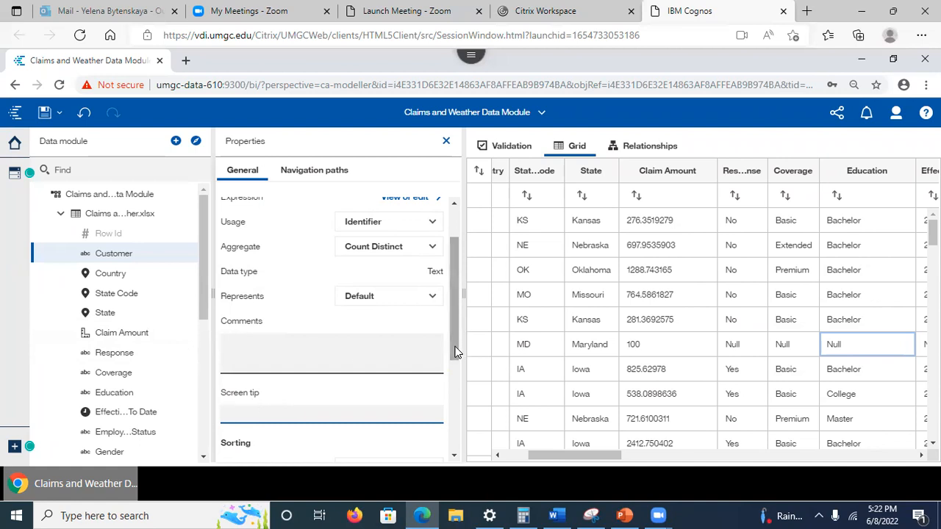
{"action": "left_click_drag", "start_coordinate": [459, 340], "coordinate": [453, 412]}
{"action": "scroll", "coordinate": [453, 412], "scroll_direction": "down", "scroll_amount": 1}
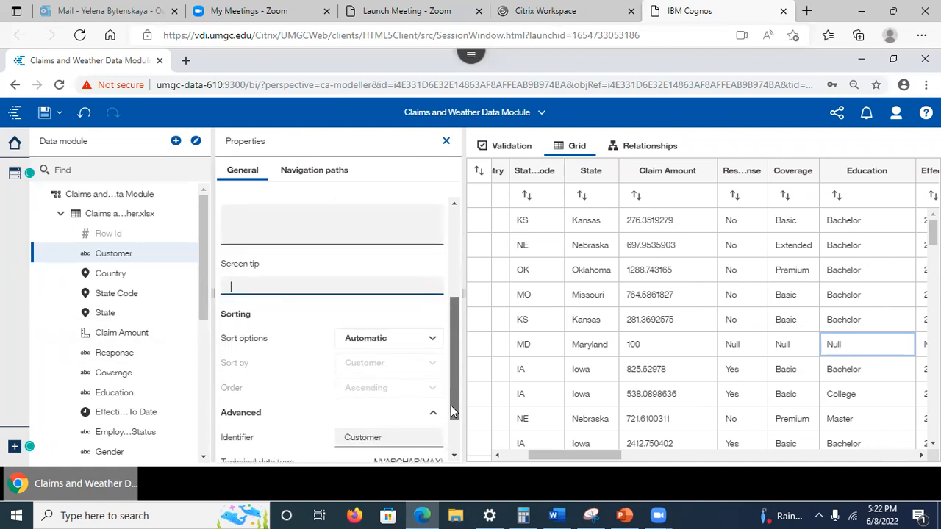
{"action": "scroll", "coordinate": [453, 412], "scroll_direction": "down", "scroll_amount": 2}
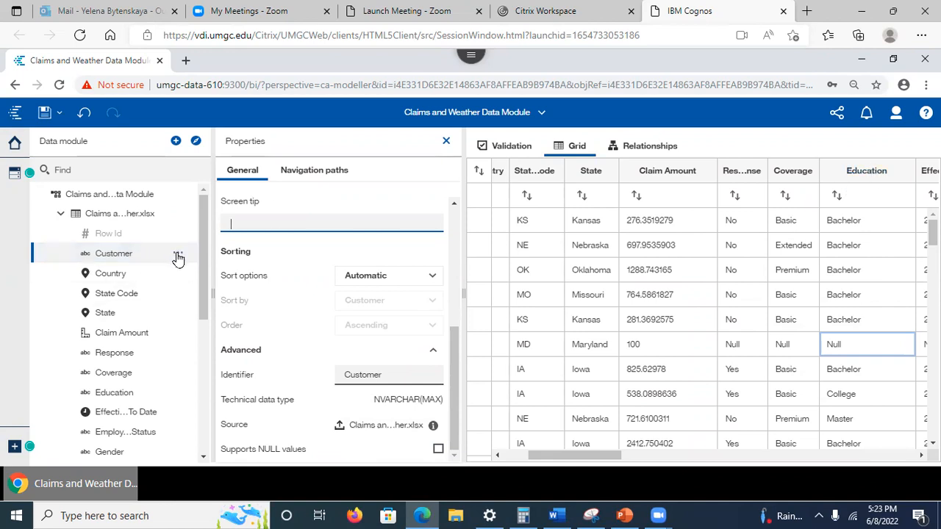
Open the Coverage column's properties from the data grid, check its NULL value support, and close the properties
{"action": "left_click", "coordinate": [783, 172]}
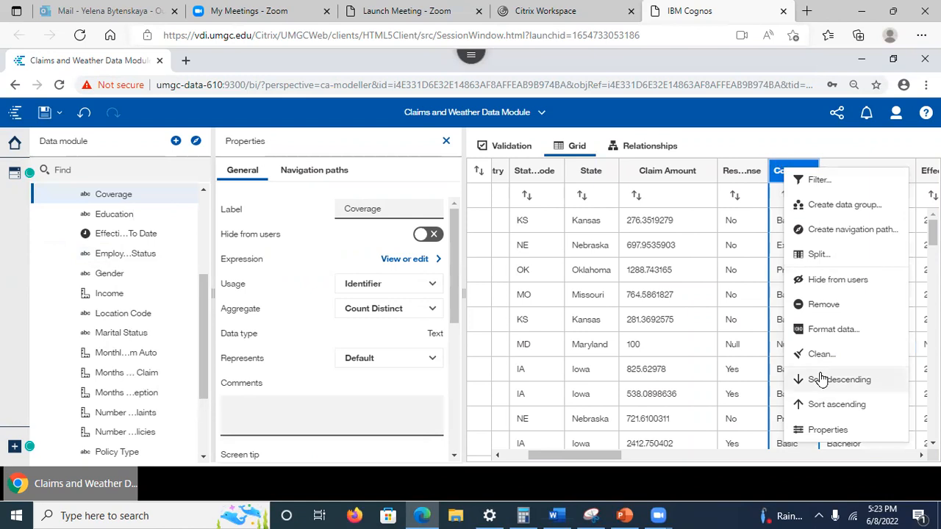
{"action": "left_click", "coordinate": [808, 432]}
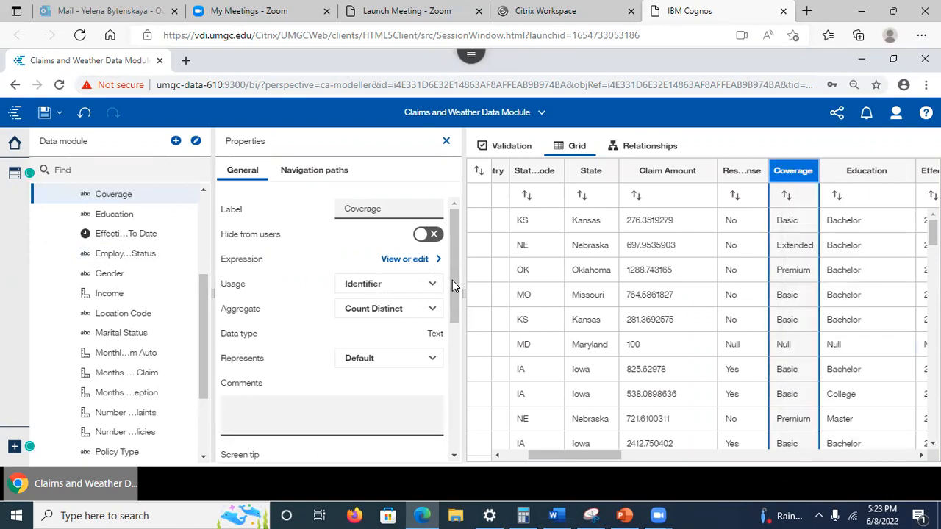
{"action": "left_click_drag", "start_coordinate": [452, 295], "coordinate": [453, 450]}
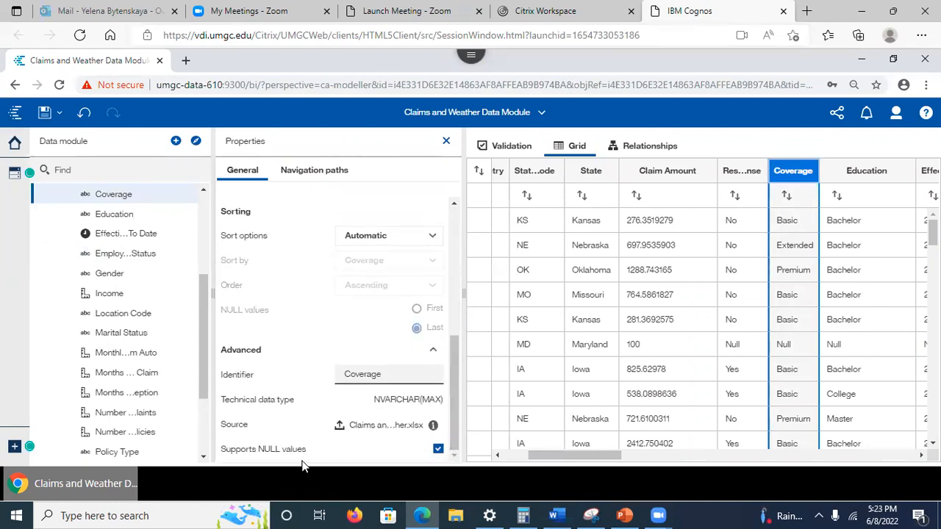
{"action": "left_click", "coordinate": [445, 140]}
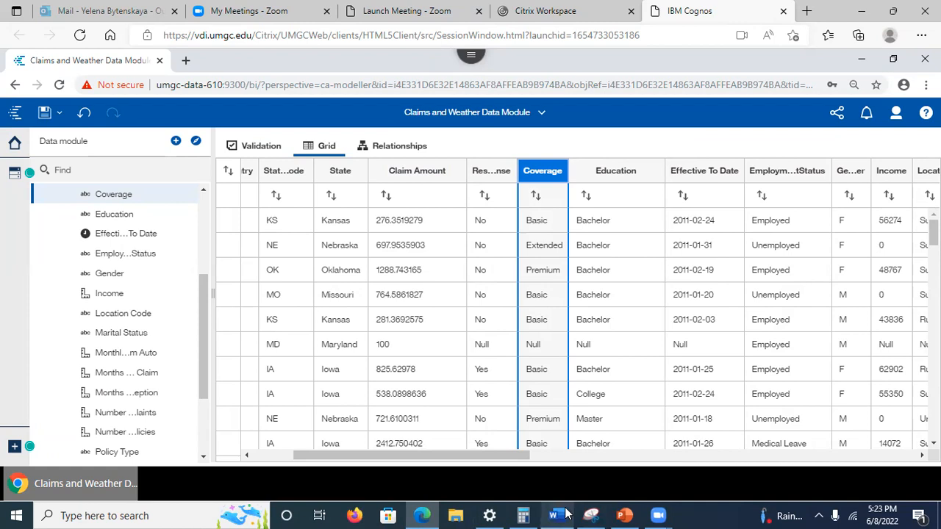
Switch to PowerPoint and view slide 15 about data preparation
{"action": "left_click", "coordinate": [624, 516]}
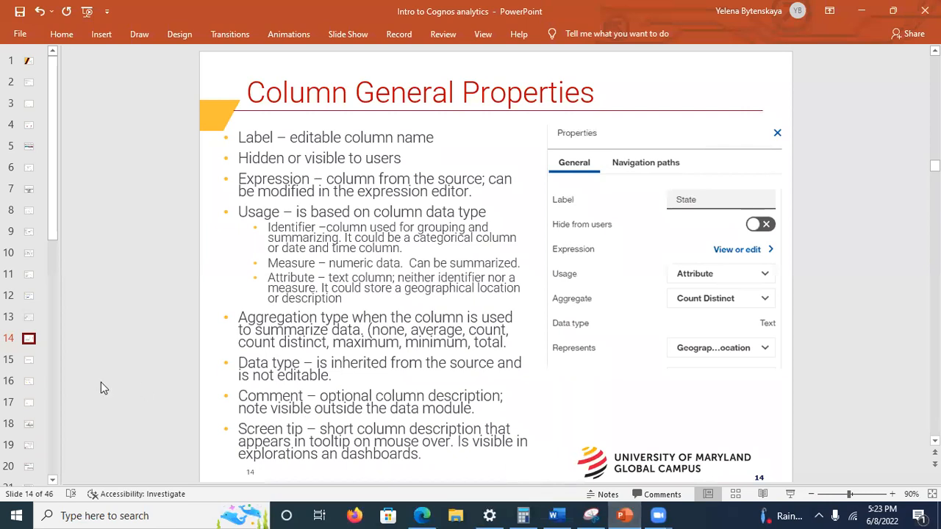
{"action": "left_click", "coordinate": [29, 359]}
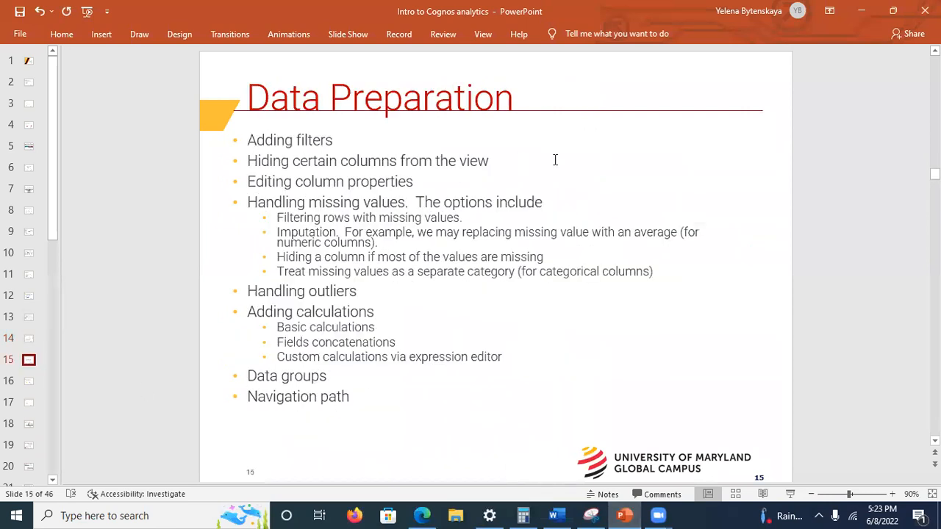
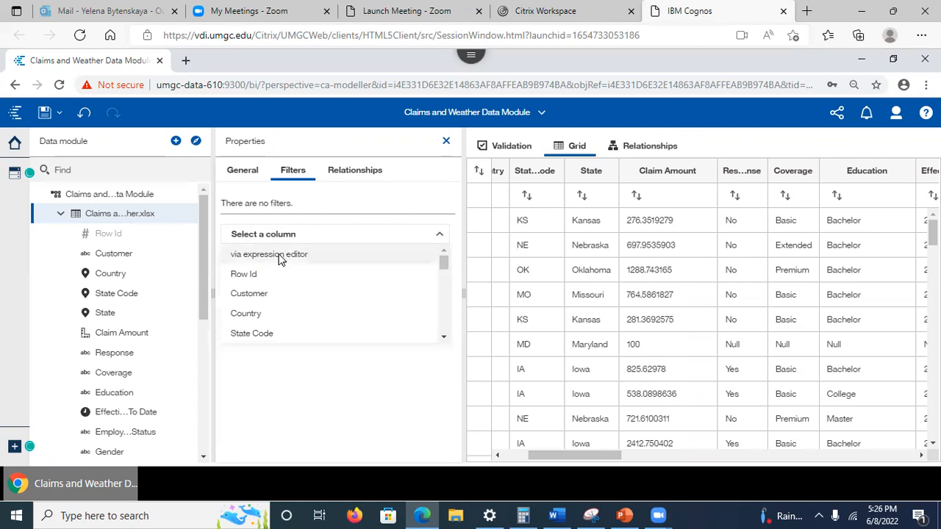
Start a table filter via the expression editor and insert the Effective To Date column into its expression
{"action": "left_click", "coordinate": [281, 257]}
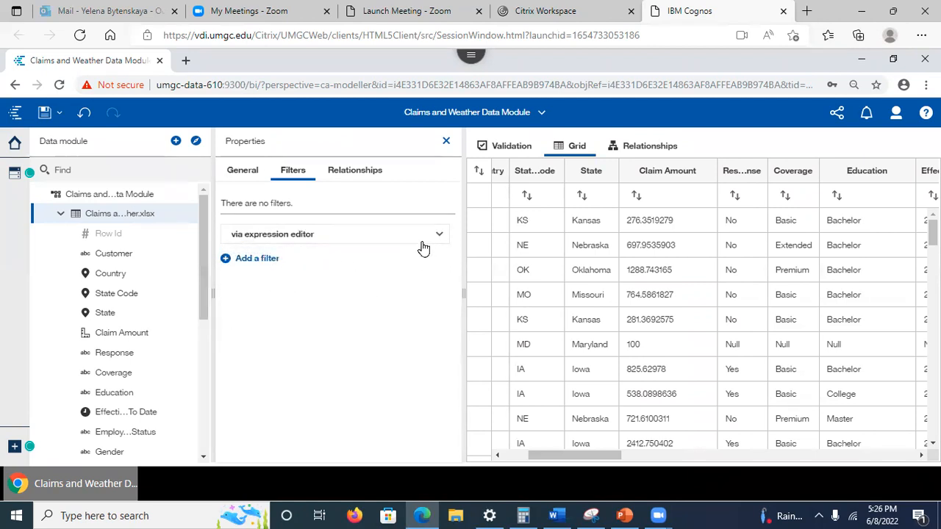
{"action": "left_click", "coordinate": [263, 259]}
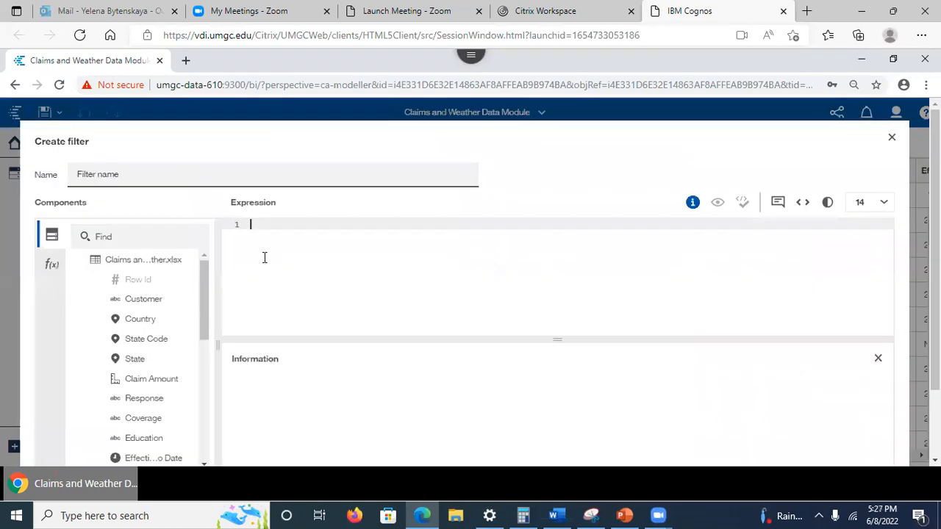
{"action": "left_click", "coordinate": [253, 173]}
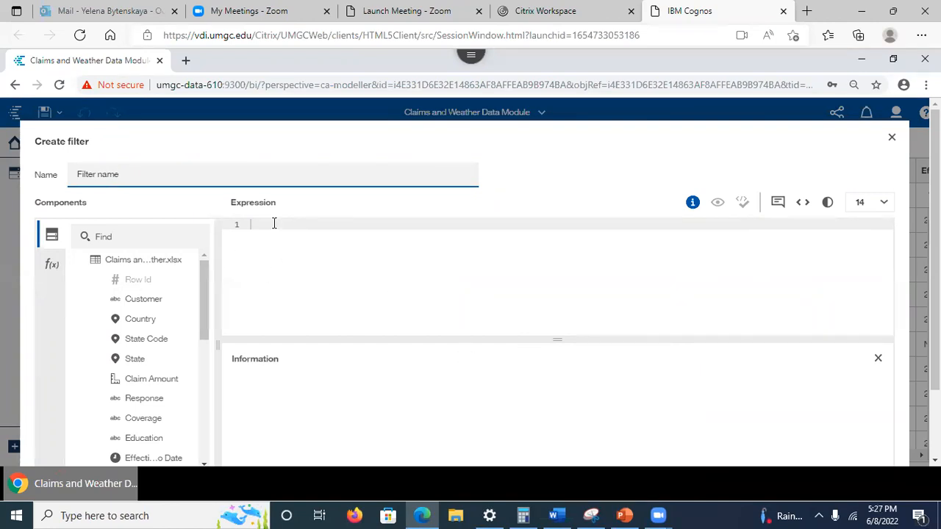
{"action": "left_click_drag", "start_coordinate": [205, 283], "coordinate": [207, 324]}
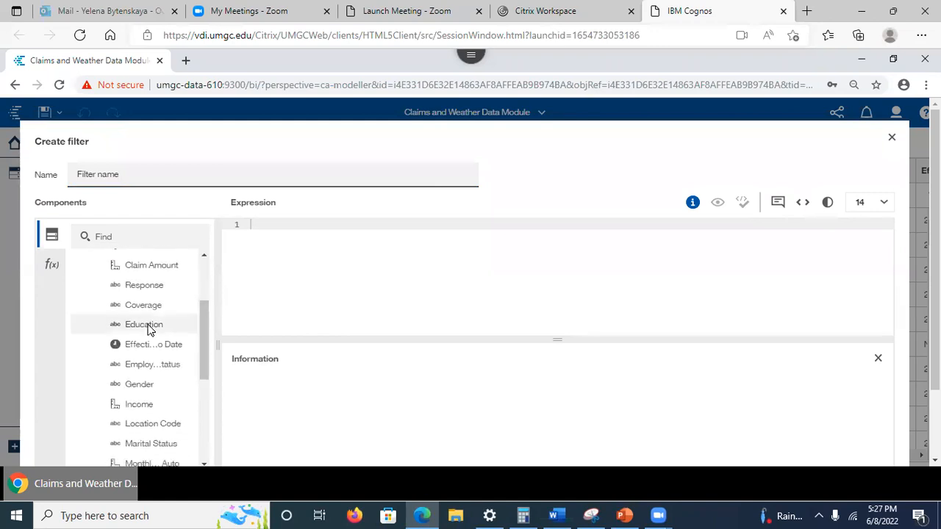
{"action": "left_click_drag", "start_coordinate": [130, 345], "coordinate": [251, 238]}
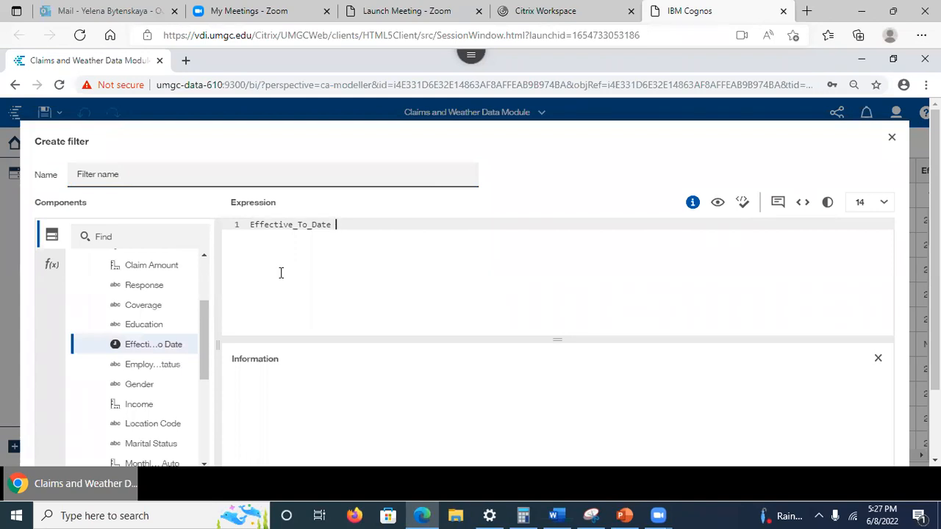
Complete the filter expression with the "is not missing" operator after Effective_To_Date
{"action": "left_click", "coordinate": [53, 265]}
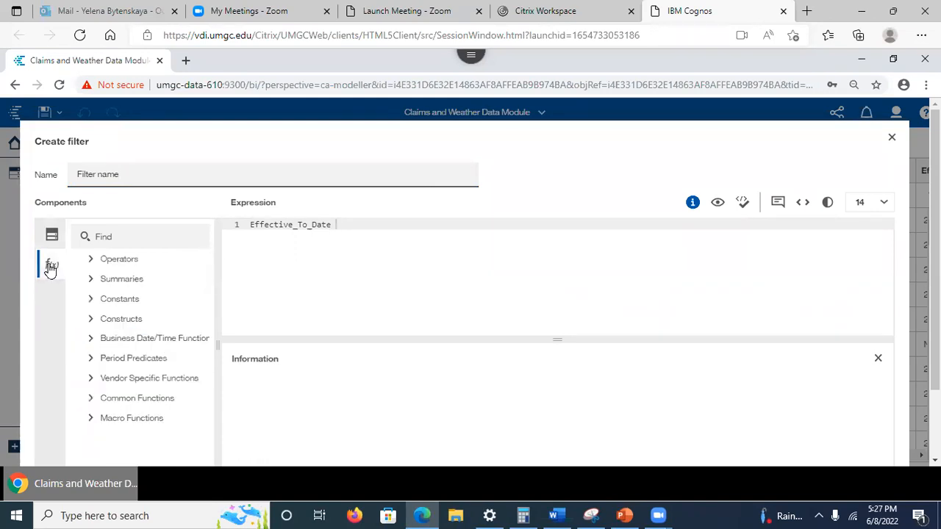
{"action": "left_click", "coordinate": [90, 259]}
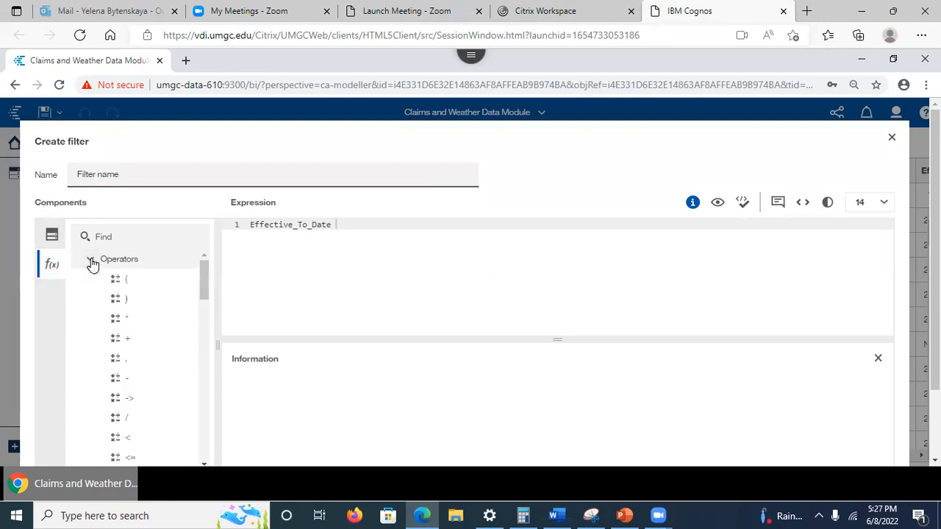
{"action": "left_click_drag", "start_coordinate": [204, 294], "coordinate": [207, 389]}
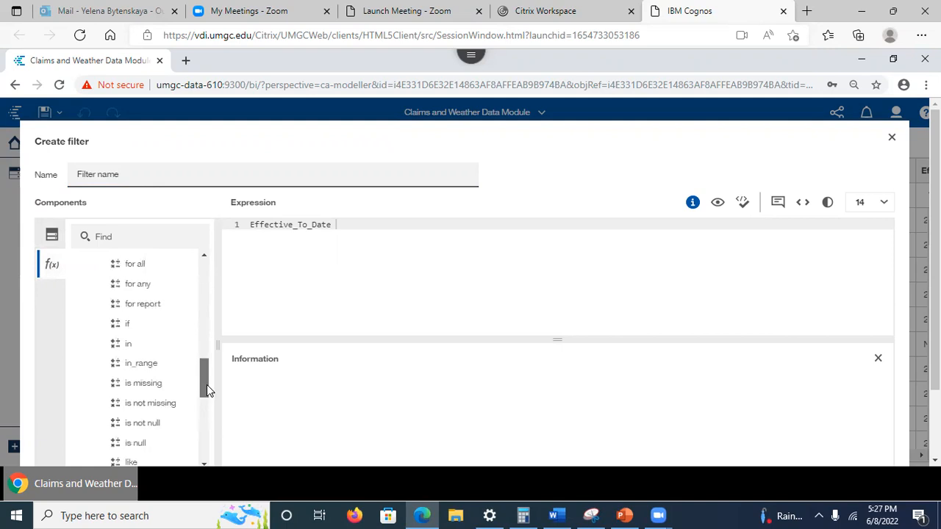
{"action": "left_click", "coordinate": [140, 404]}
{"action": "left_click_drag", "start_coordinate": [139, 410], "coordinate": [354, 227]}
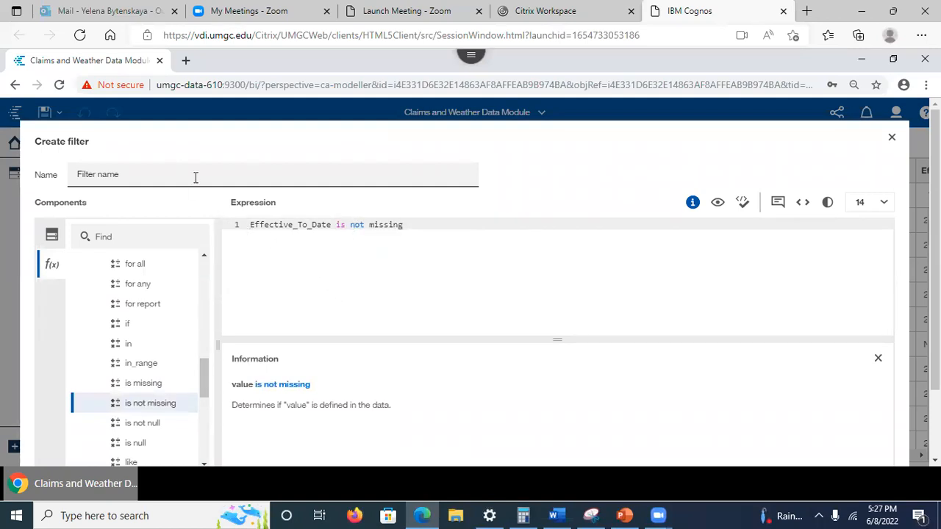
Name the filter "Effective To date not missing"
{"action": "left_click_drag", "start_coordinate": [158, 170], "coordinate": [49, 180]}
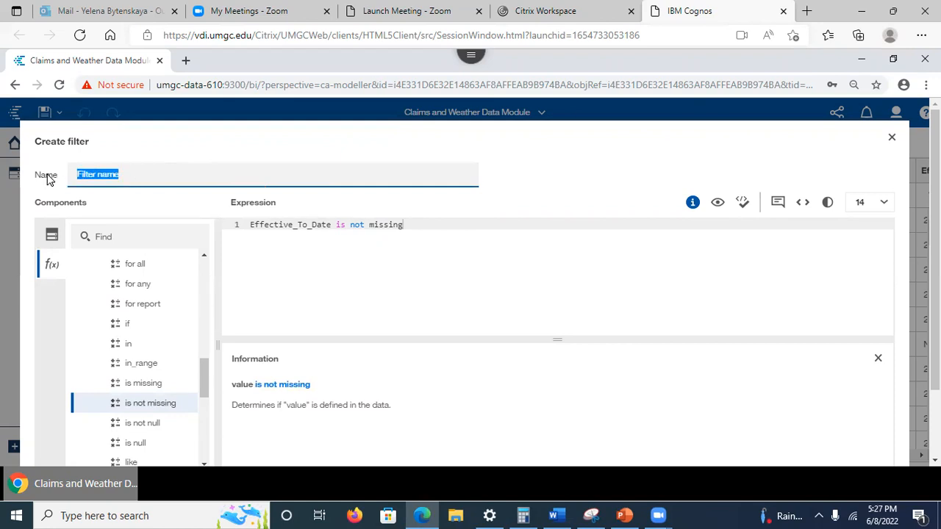
{"action": "key", "text": "BackSpace"}
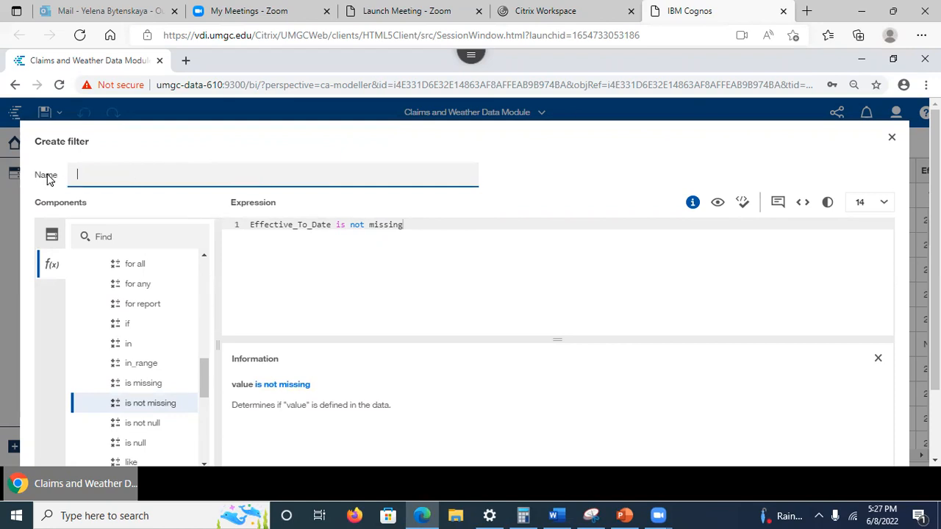
{"action": "type", "text": "Effective To date not missing"}
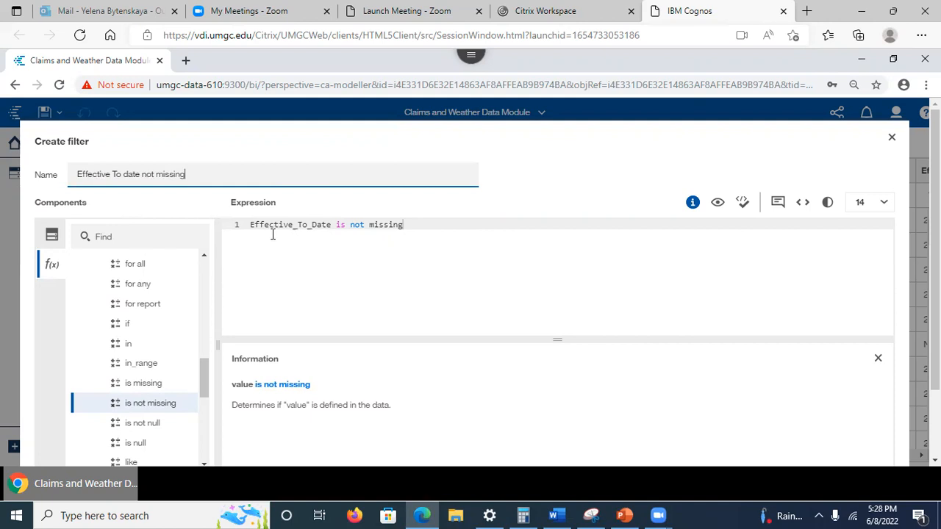
{"action": "left_click", "coordinate": [273, 234]}
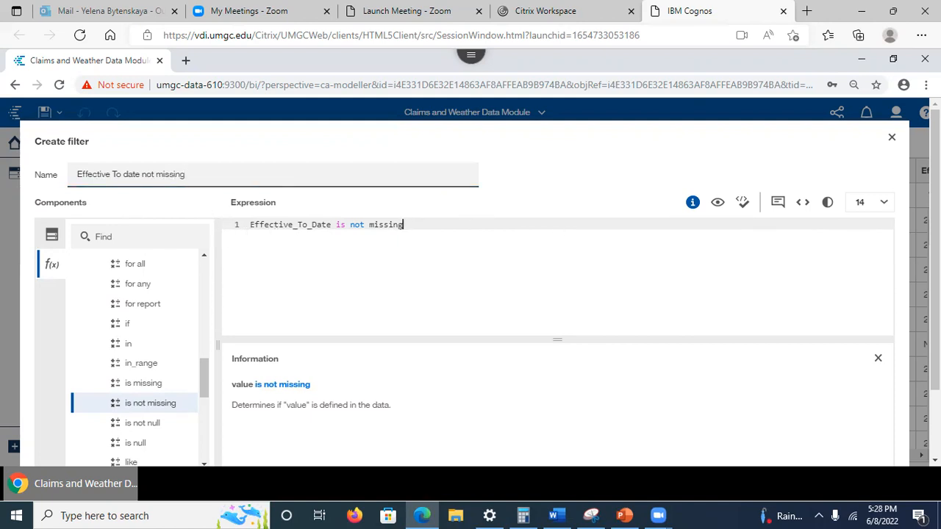
Validate the filter expression and accept the filter
{"action": "left_click_drag", "start_coordinate": [936, 234], "coordinate": [936, 237]}
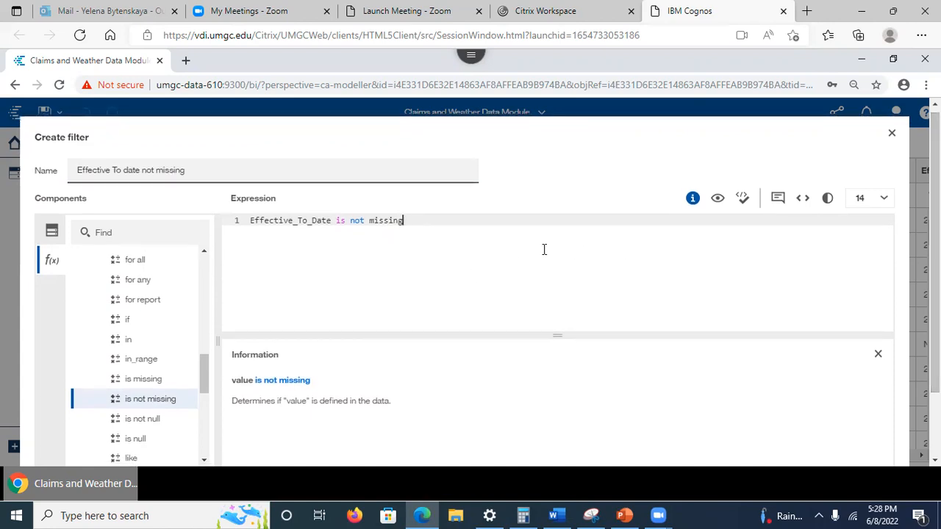
{"action": "left_click", "coordinate": [743, 200]}
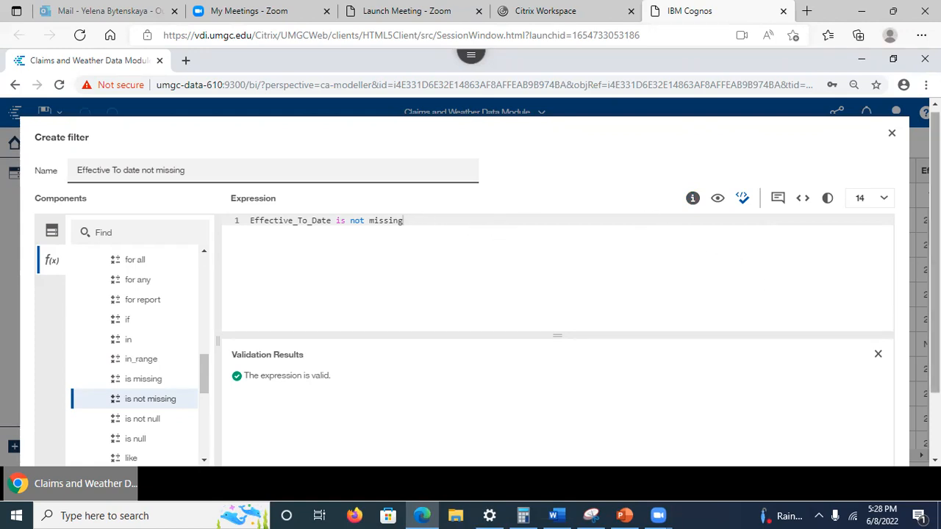
{"action": "scroll", "coordinate": [798, 291], "scroll_direction": "down", "scroll_amount": 1}
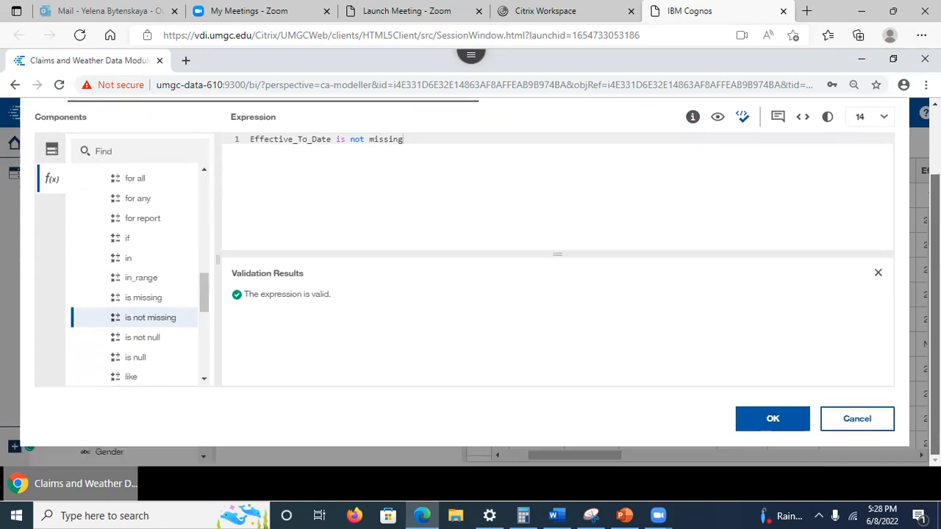
{"action": "left_click", "coordinate": [771, 423]}
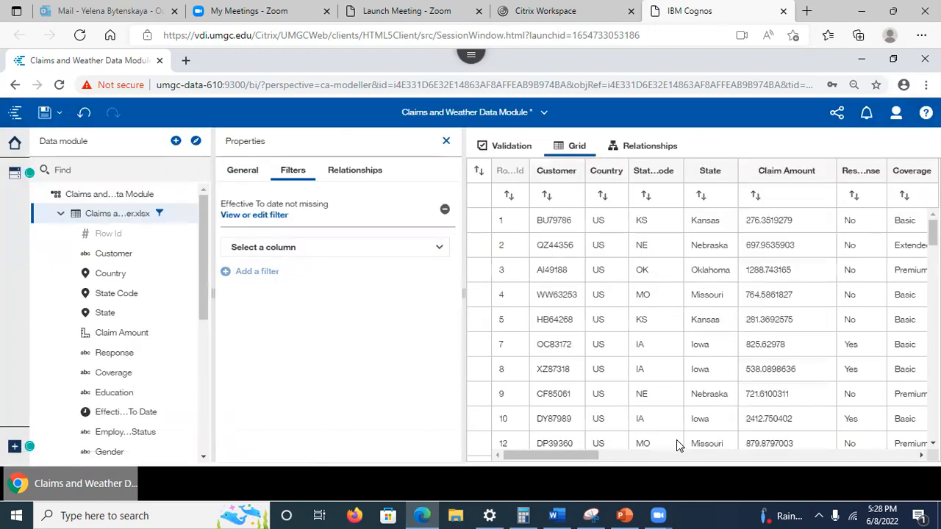
Review the filtered rows in the data grid and close the table's properties
{"action": "left_click_drag", "start_coordinate": [577, 450], "coordinate": [540, 464]}
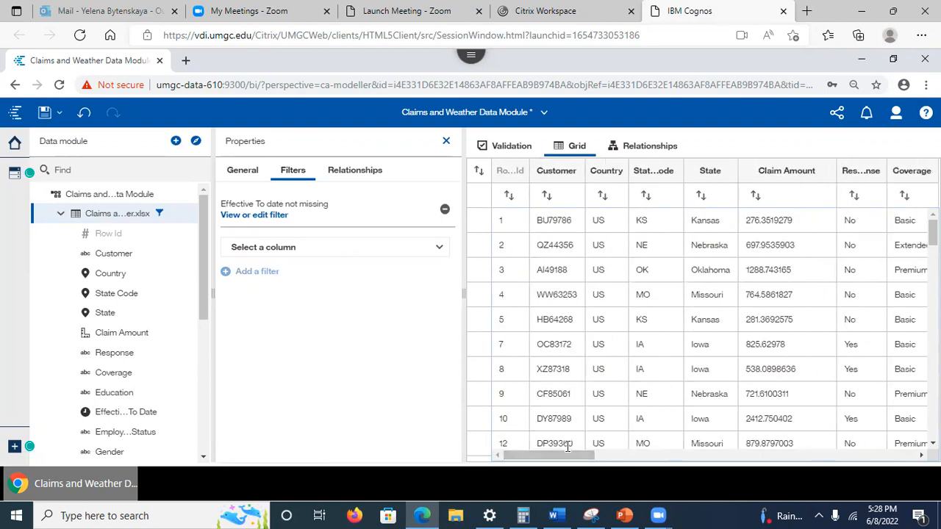
{"action": "left_click_drag", "start_coordinate": [567, 443], "coordinate": [615, 452]}
{"action": "scroll", "coordinate": [612, 441], "scroll_direction": "down", "scroll_amount": 5}
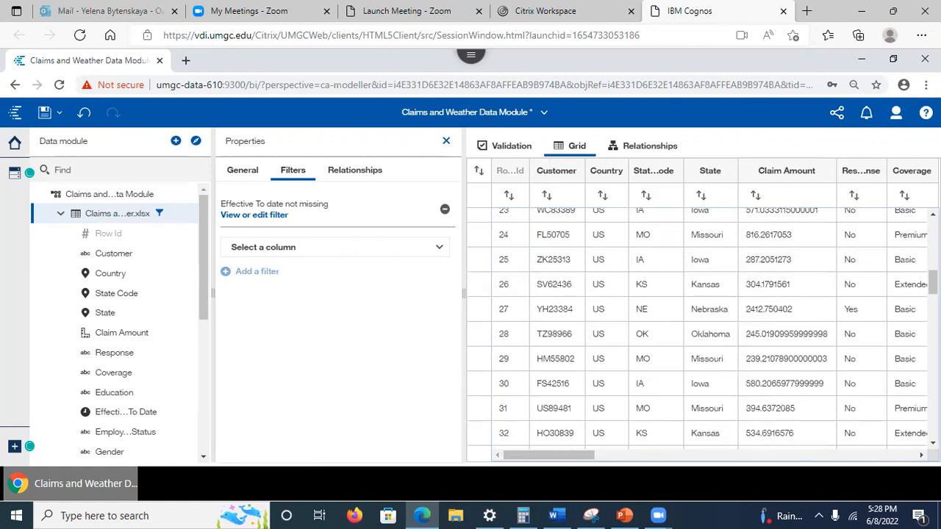
{"action": "scroll", "coordinate": [703, 327], "scroll_direction": "up", "scroll_amount": 7}
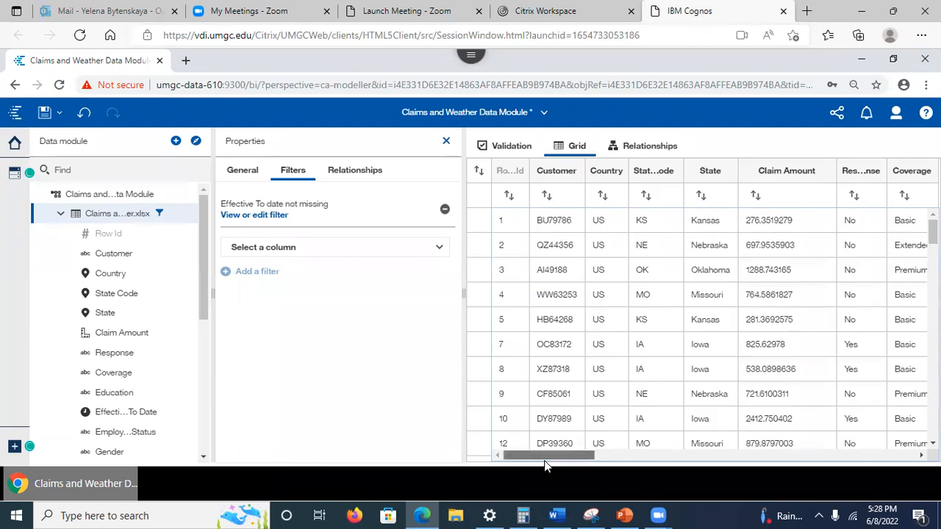
{"action": "left_click", "coordinate": [446, 141]}
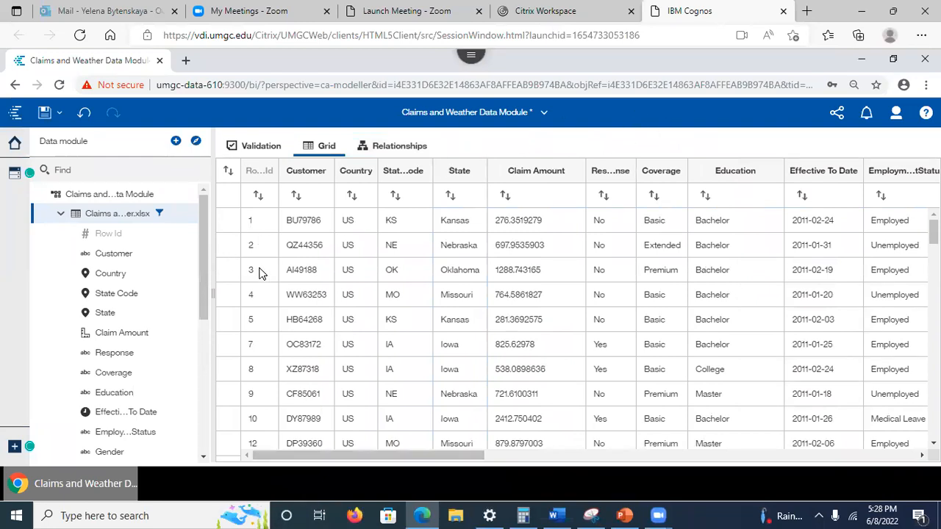
Switch to PowerPoint, go to slide 19 and copy the two-line Policy_Type and Vehicle_Size filter expression
{"action": "left_click", "coordinate": [625, 515]}
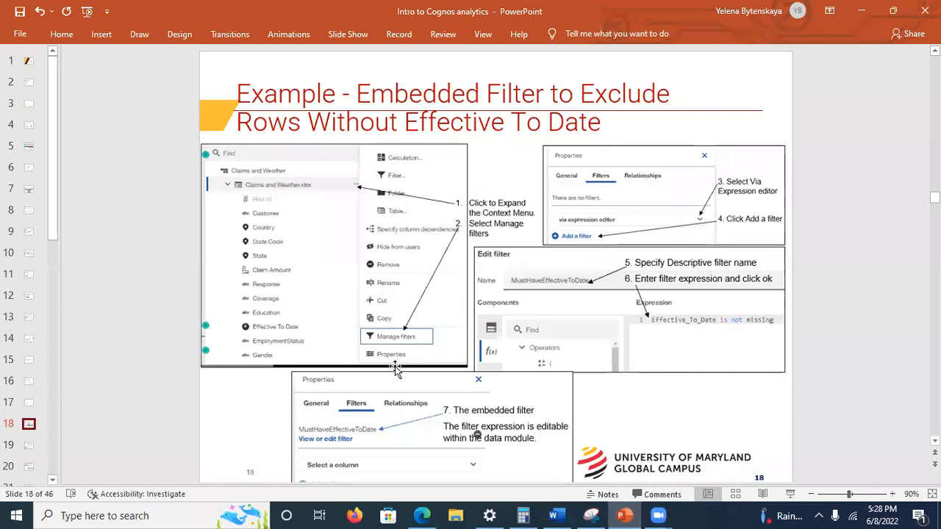
{"action": "left_click", "coordinate": [28, 446]}
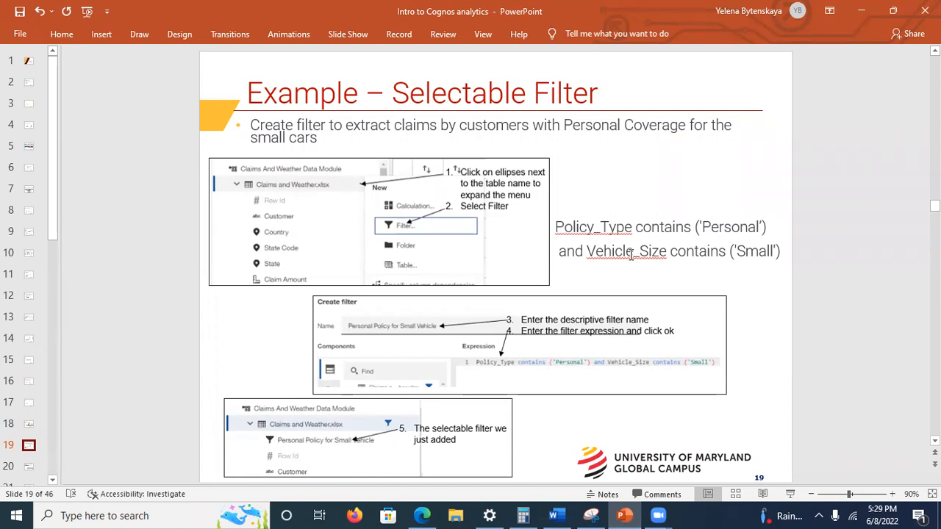
{"action": "left_click", "coordinate": [759, 225]}
{"action": "key", "text": "ctrl+z"}
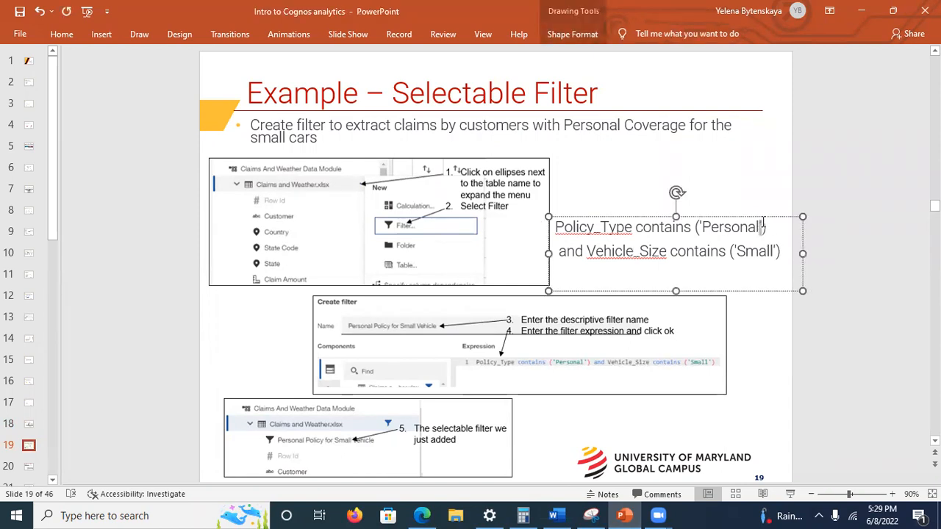
{"action": "left_click", "coordinate": [742, 332]}
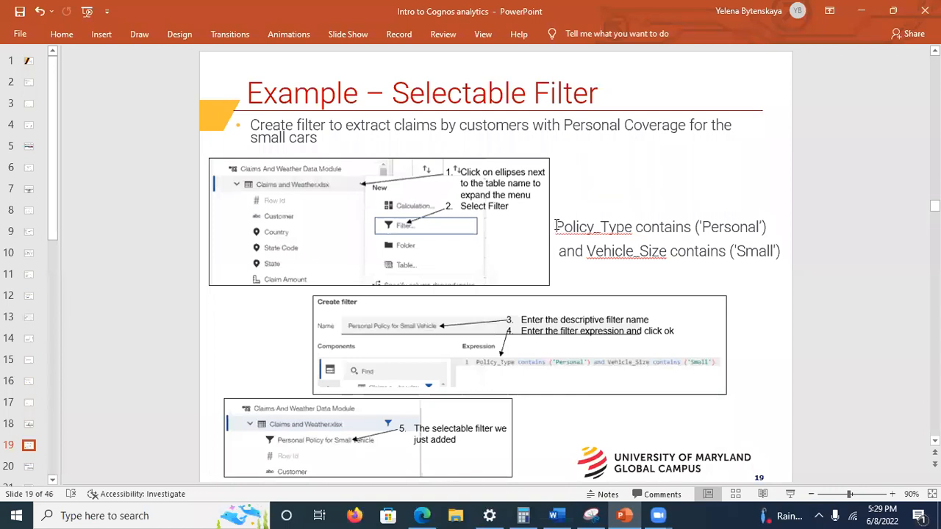
{"action": "left_click_drag", "start_coordinate": [558, 226], "coordinate": [783, 254]}
{"action": "key", "text": "ctrl+c"}
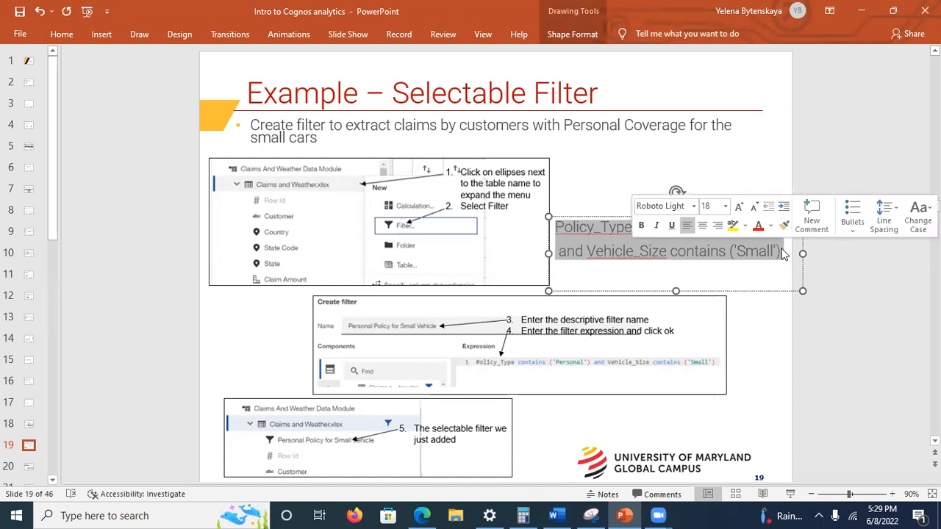
Return to Cognos, start a new filter on the Claims and Weather table, and recheck the example expression on the PowerPoint slide
{"action": "left_click", "coordinate": [862, 10]}
{"action": "mouse_move", "coordinate": [173, 215]}
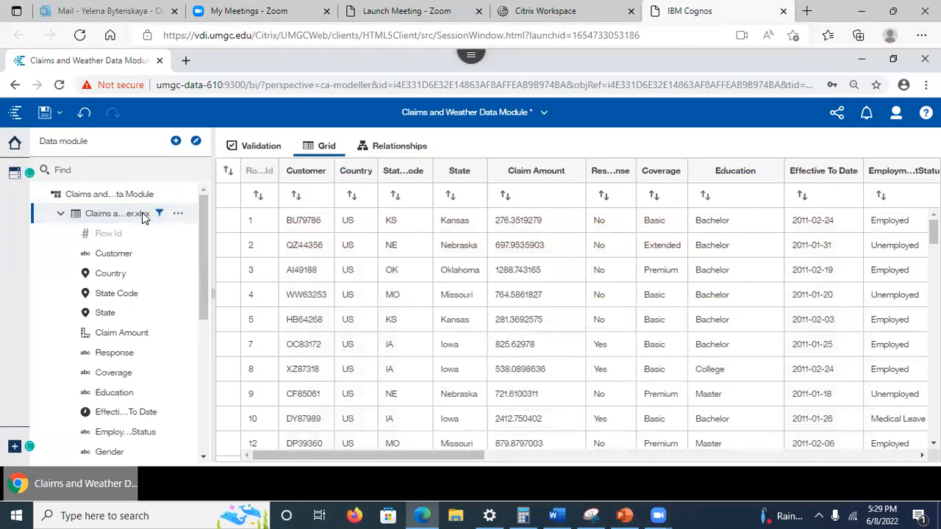
{"action": "left_click", "coordinate": [178, 218]}
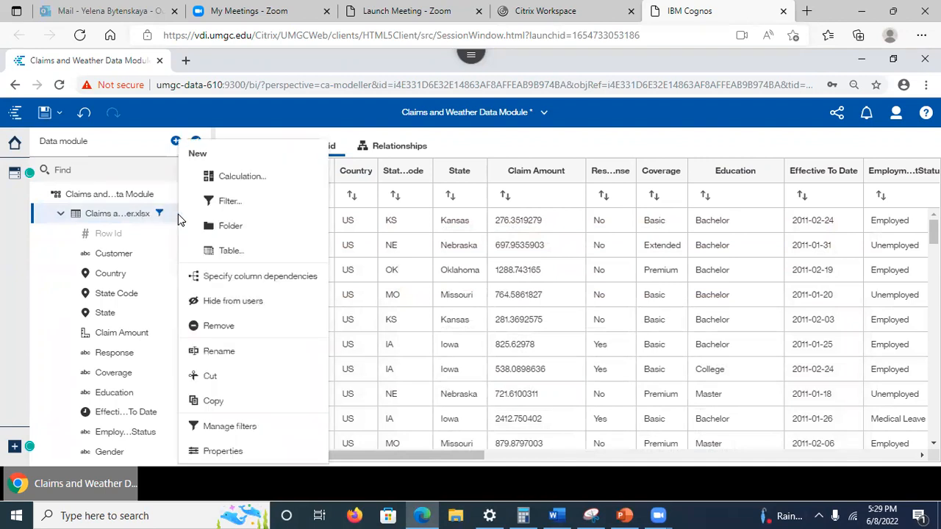
{"action": "left_click", "coordinate": [229, 203]}
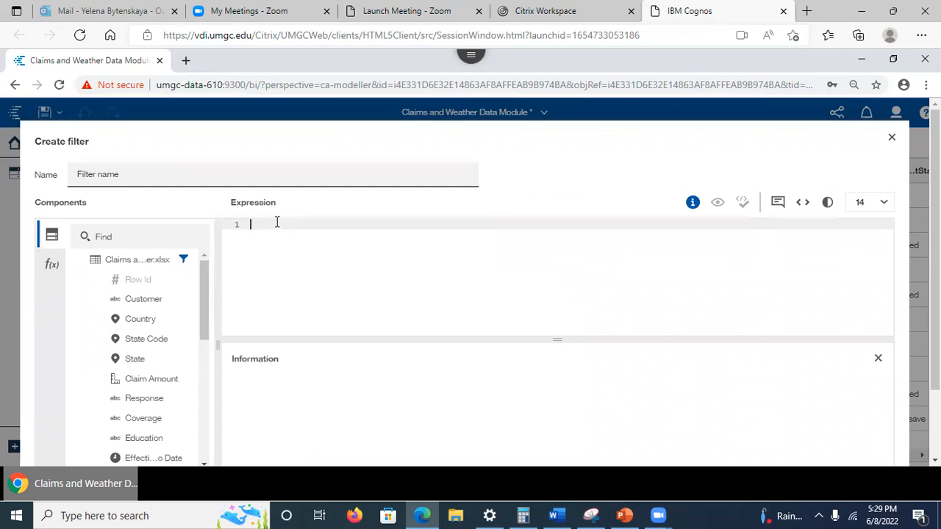
{"action": "left_click", "coordinate": [618, 514]}
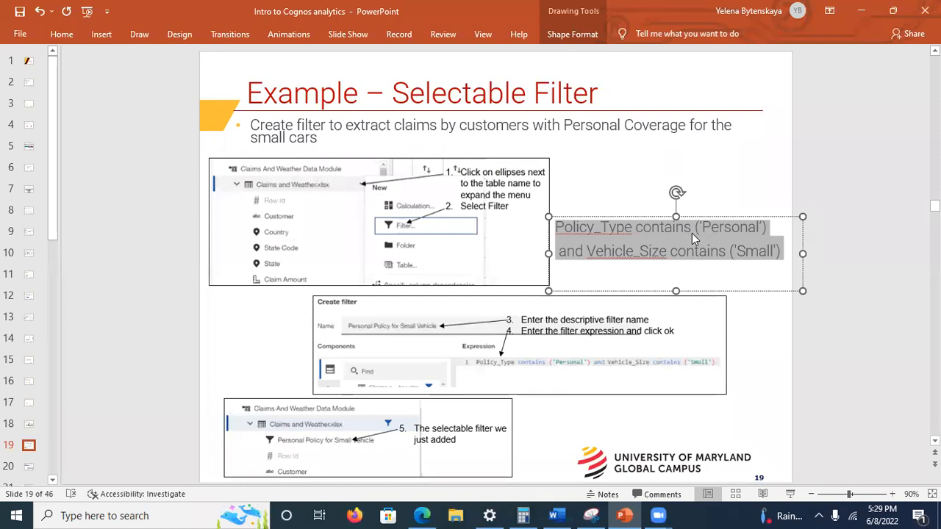
{"action": "left_click", "coordinate": [860, 16]}
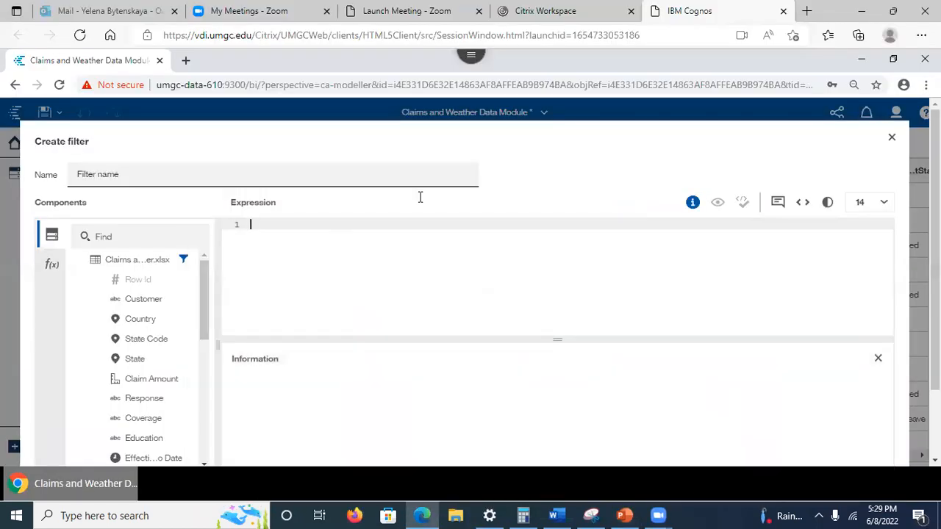
Transfer the copied text through the Citrix session clipboard and paste "Policy_Type contains ('Personal') and Vehicle_Size contains ('Small')" as the filter expression
{"action": "left_click", "coordinate": [472, 65]}
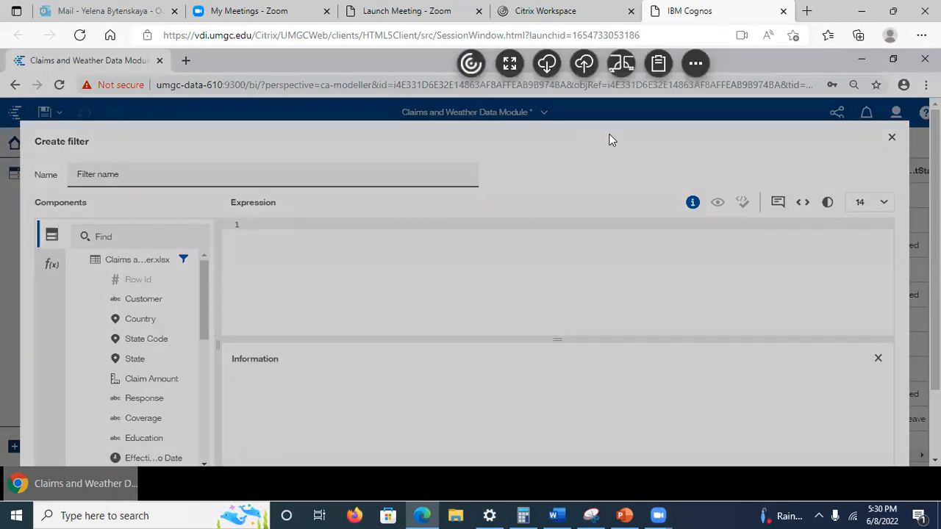
{"action": "left_click", "coordinate": [657, 66]}
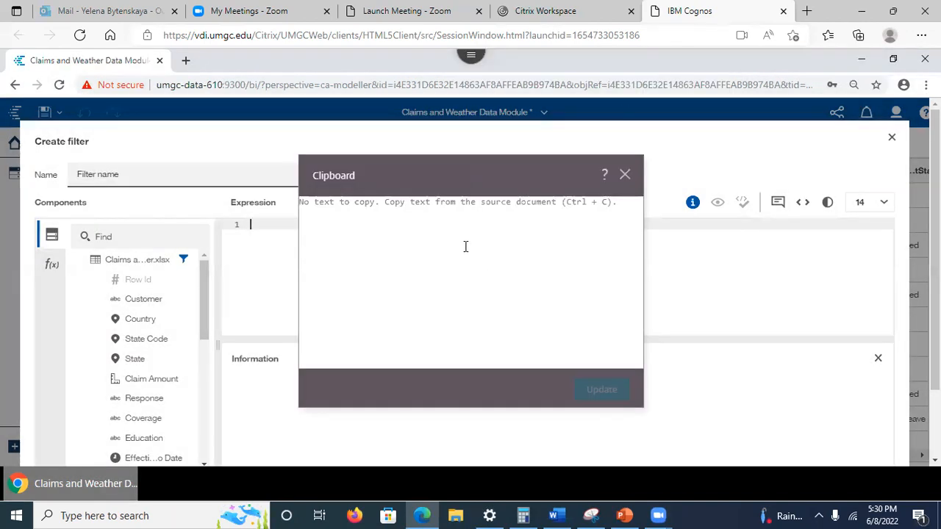
{"action": "key", "text": "ctrl+v"}
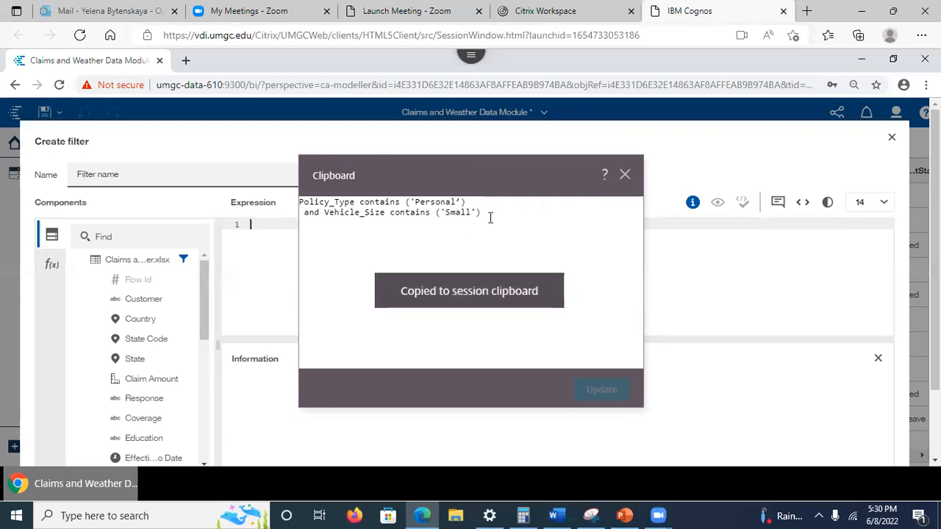
{"action": "left_click", "coordinate": [266, 240]}
{"action": "key", "text": "ctrl+v"}
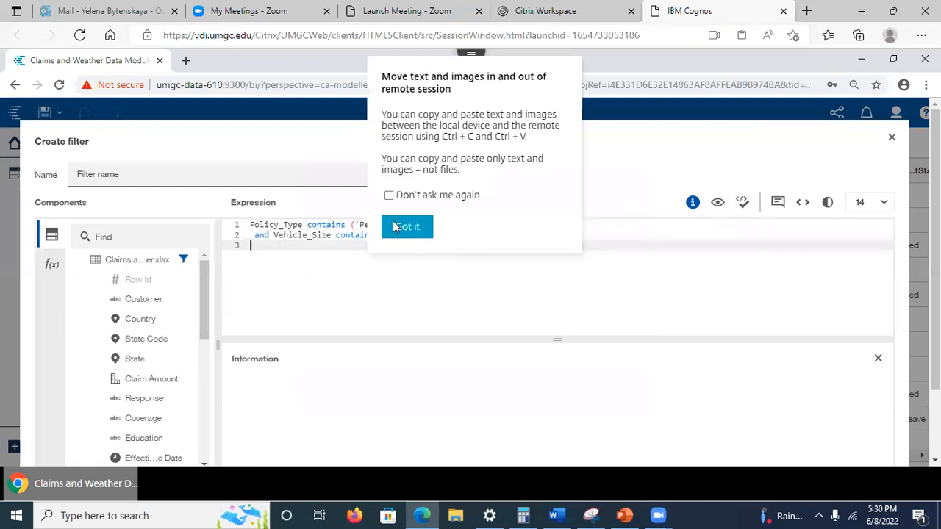
Dismiss the clipboard notice, validate the filter expression and replace the curly closing quote after Personal with a straight one
{"action": "left_click", "coordinate": [407, 228]}
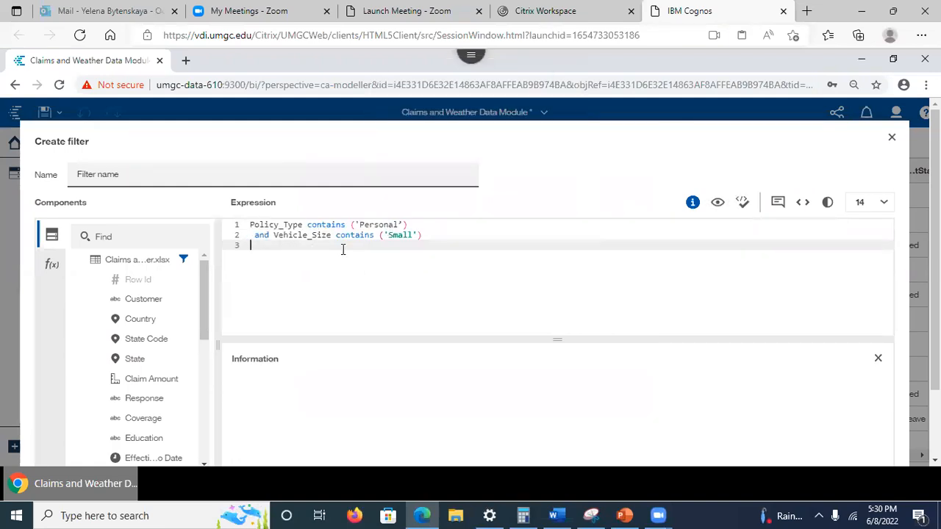
{"action": "left_click", "coordinate": [297, 226]}
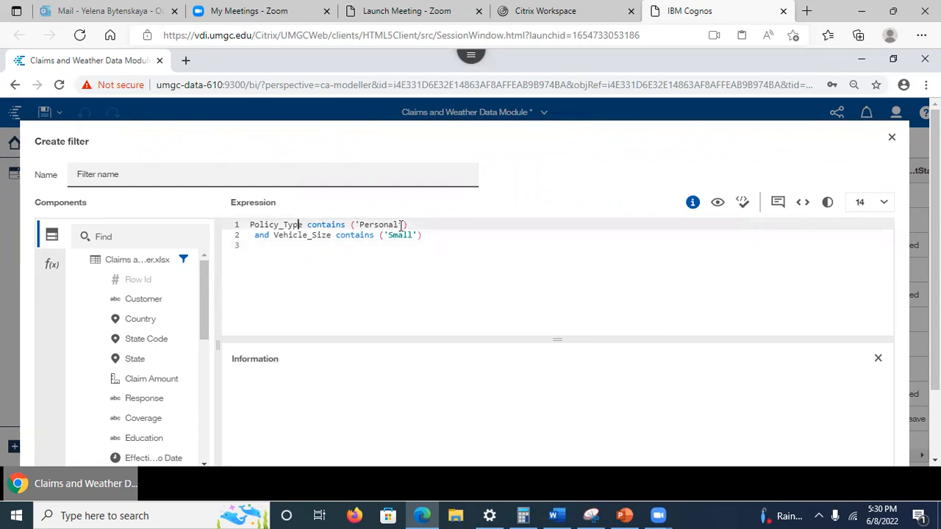
{"action": "left_click", "coordinate": [744, 206]}
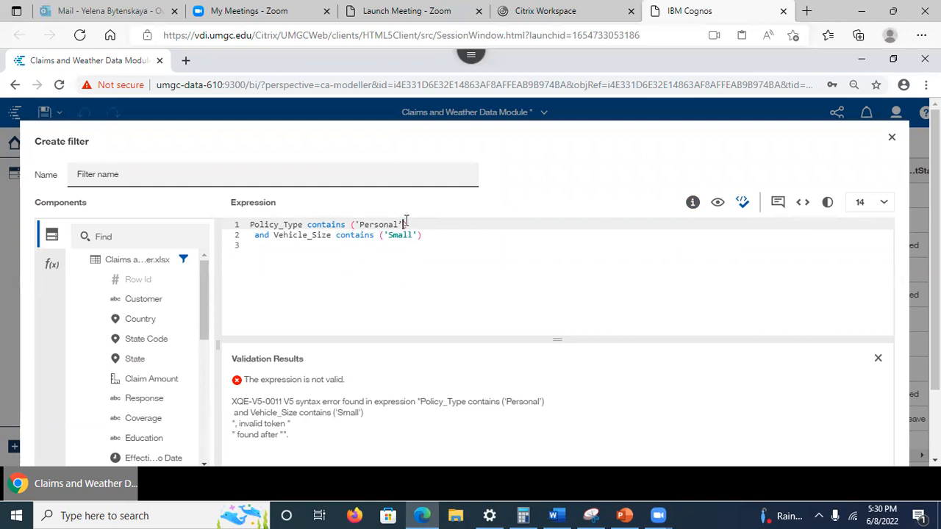
{"action": "key", "text": "BackSpace"}
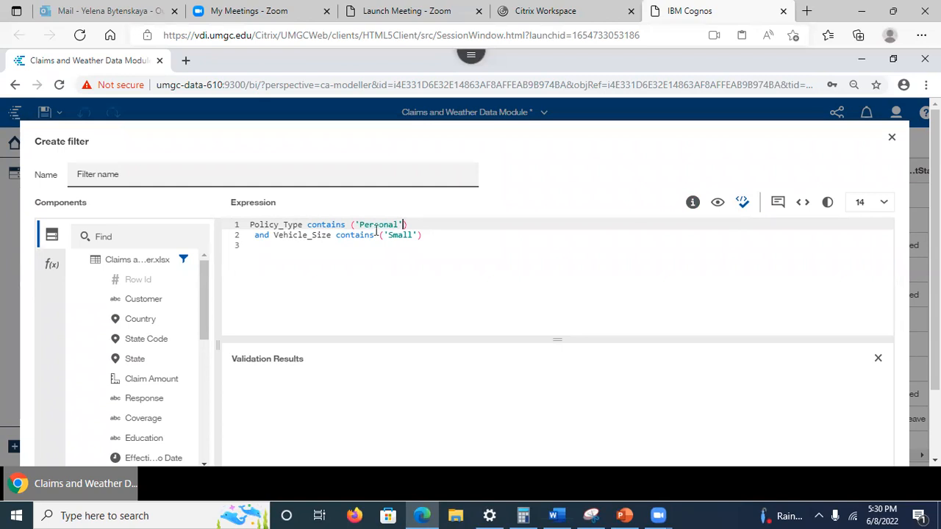
{"action": "left_click", "coordinate": [285, 236]}
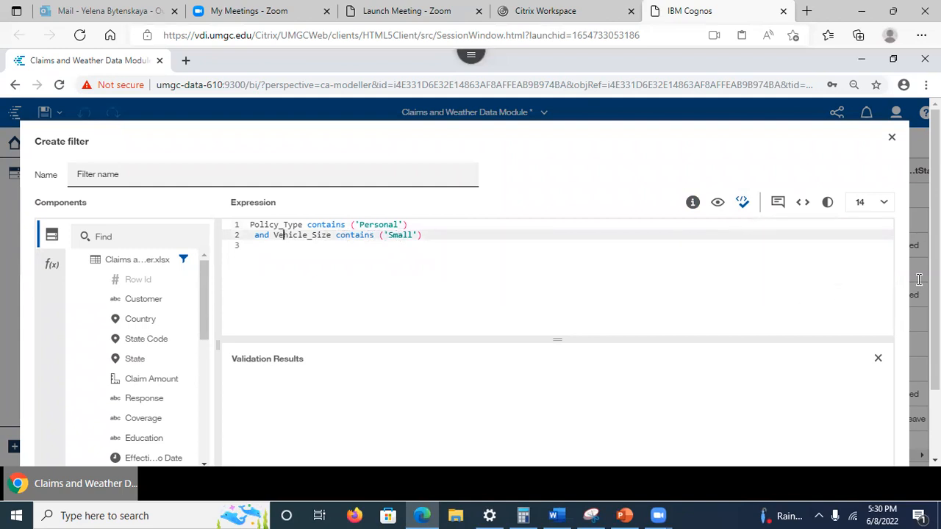
Name the filter "Personal Policy for small vehicle" and save it to the Claims and Weather table
{"action": "left_click", "coordinate": [144, 174]}
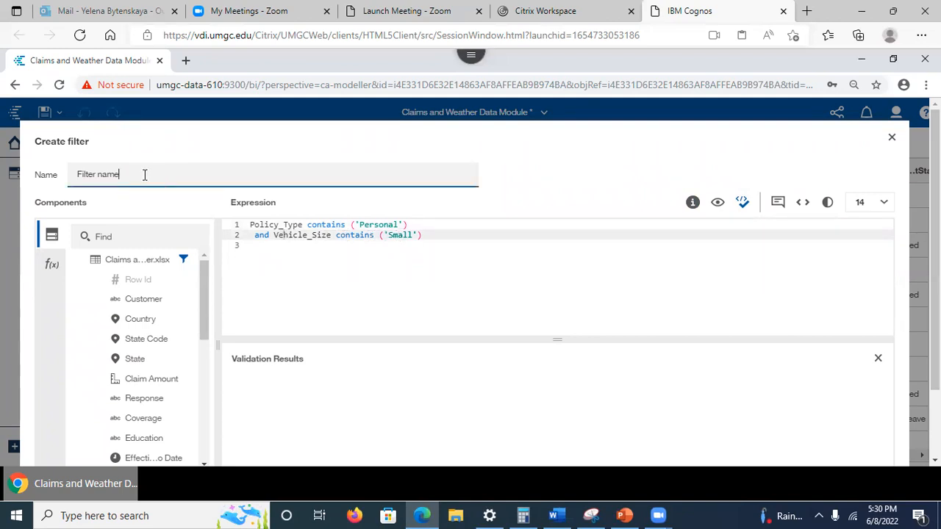
{"action": "left_click_drag", "start_coordinate": [144, 174], "coordinate": [52, 170]}
{"action": "type", "text": "Personal Policy for s"}
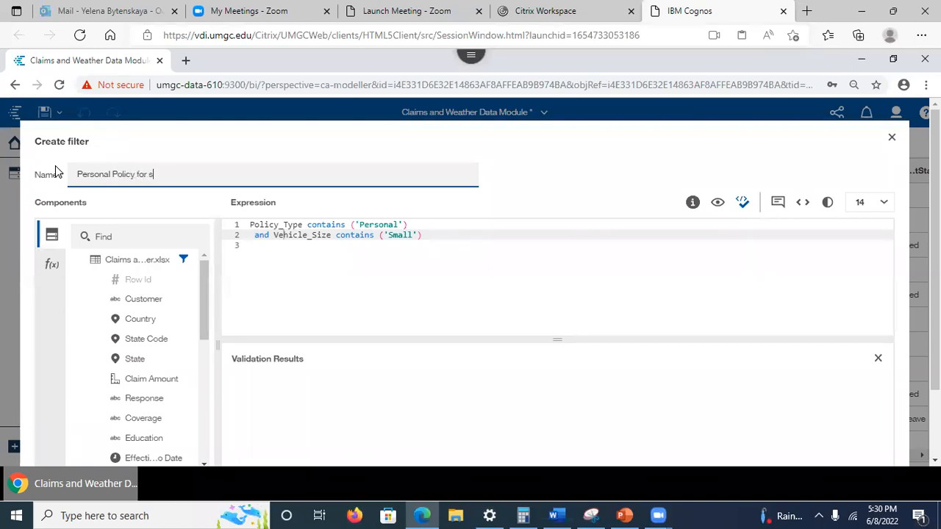
{"action": "type", "text": "mall viehicle"}
{"action": "left_click", "coordinate": [298, 274]}
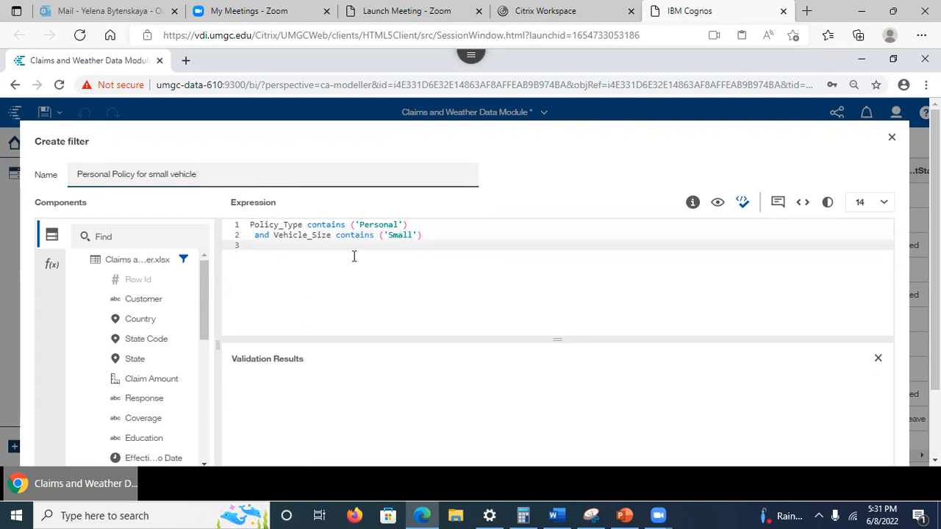
{"action": "scroll", "coordinate": [769, 368], "scroll_direction": "down", "scroll_amount": 2}
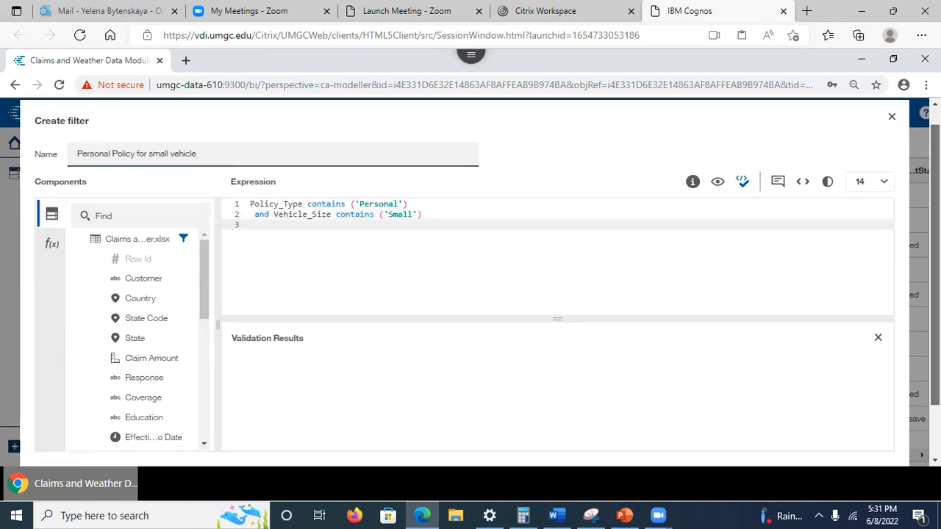
{"action": "left_click", "coordinate": [773, 419]}
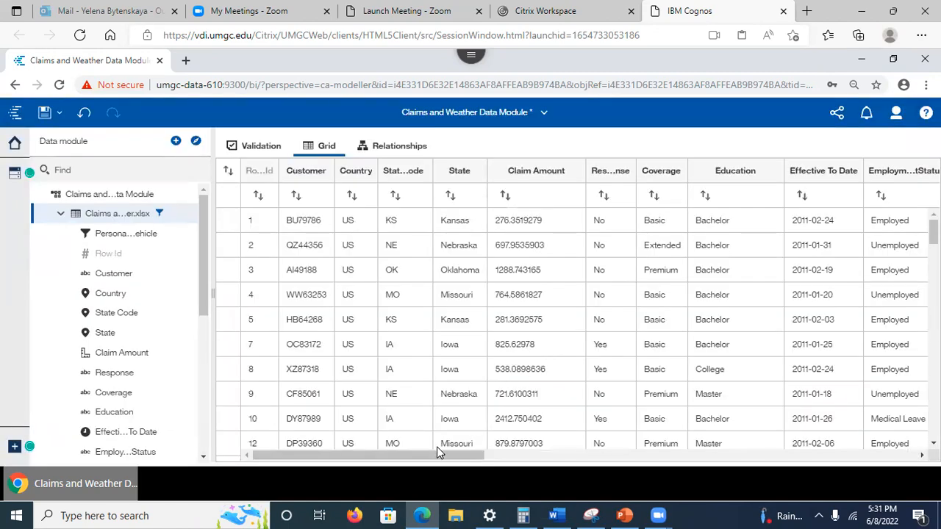
Examine the data grid's columns from employment status to months since policy inception for missing values
{"action": "left_click_drag", "start_coordinate": [439, 447], "coordinate": [642, 419]}
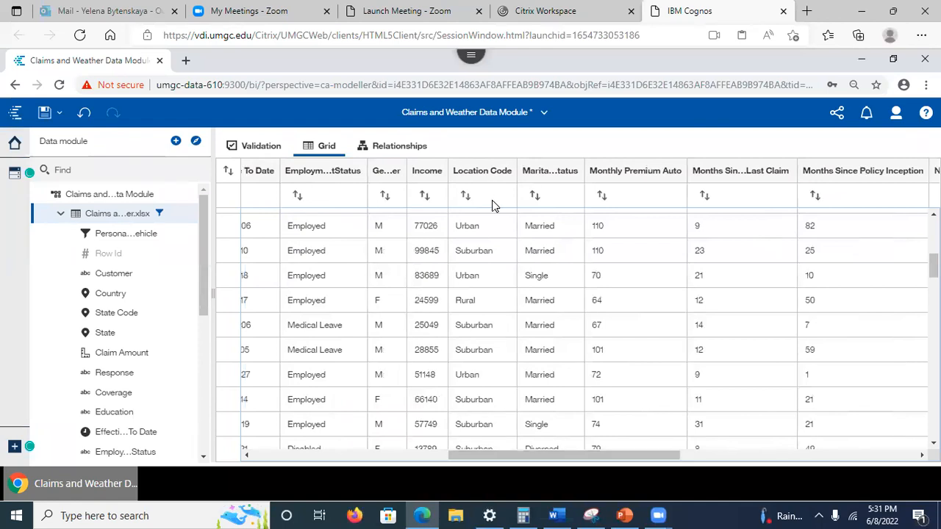
{"action": "scroll", "coordinate": [572, 331], "scroll_direction": "down", "scroll_amount": 10}
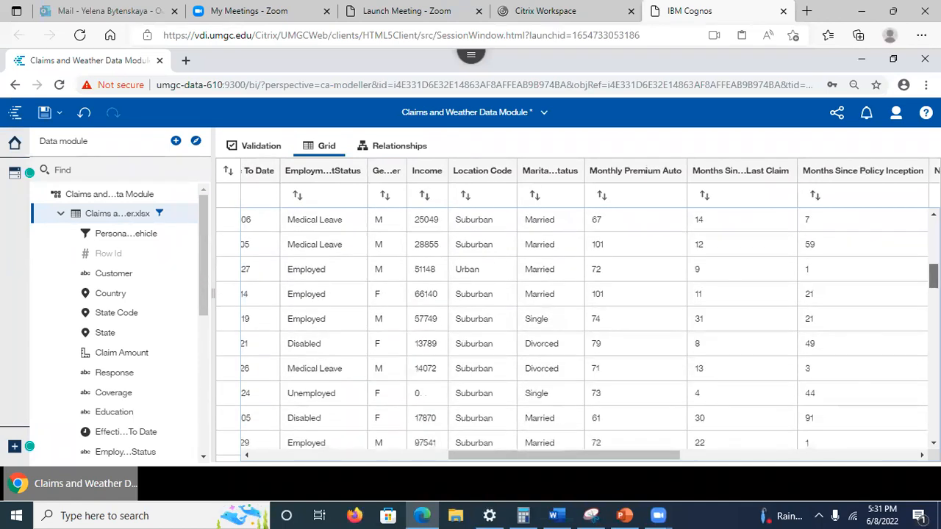
{"action": "scroll", "coordinate": [572, 330], "scroll_direction": "down", "scroll_amount": 5}
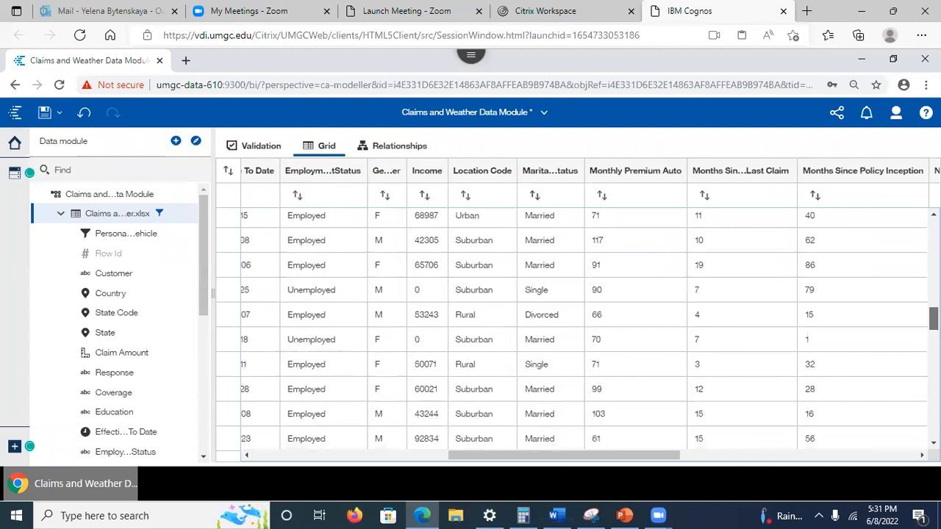
{"action": "scroll", "coordinate": [572, 334], "scroll_direction": "down", "scroll_amount": 8}
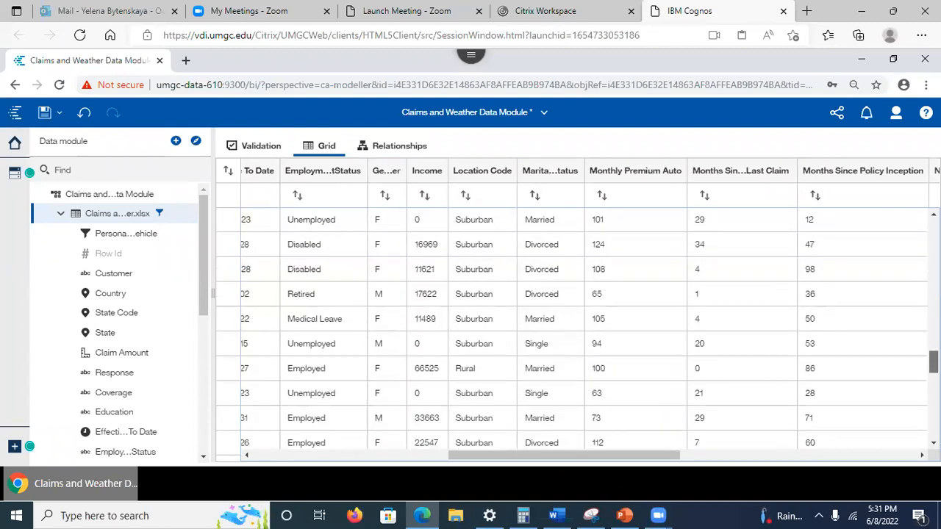
{"action": "scroll", "coordinate": [572, 336], "scroll_direction": "down", "scroll_amount": 8}
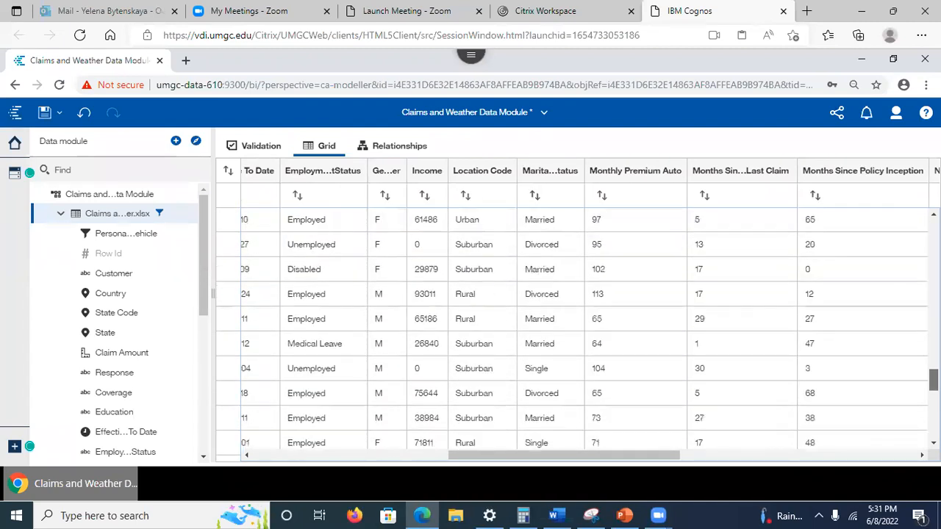
{"action": "scroll", "coordinate": [572, 330], "scroll_direction": "up", "scroll_amount": 10}
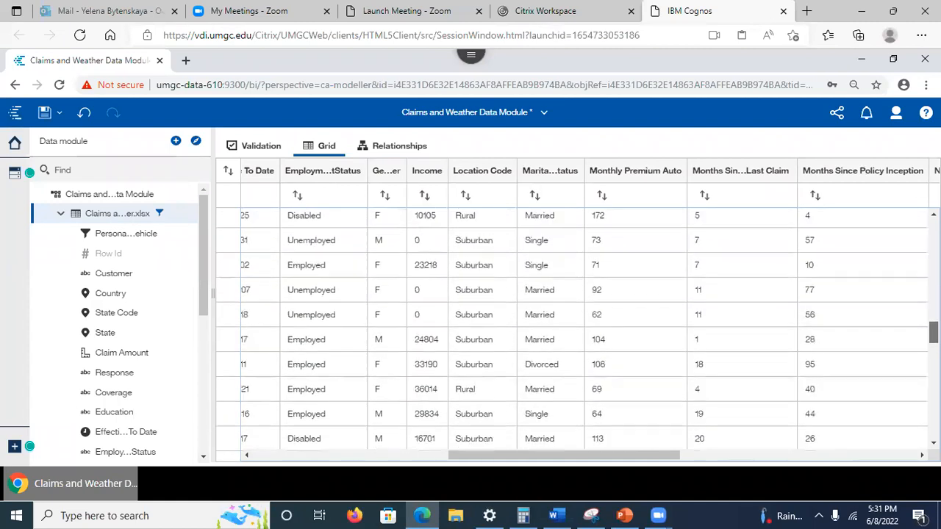
{"action": "scroll", "coordinate": [572, 331], "scroll_direction": "up", "scroll_amount": 5}
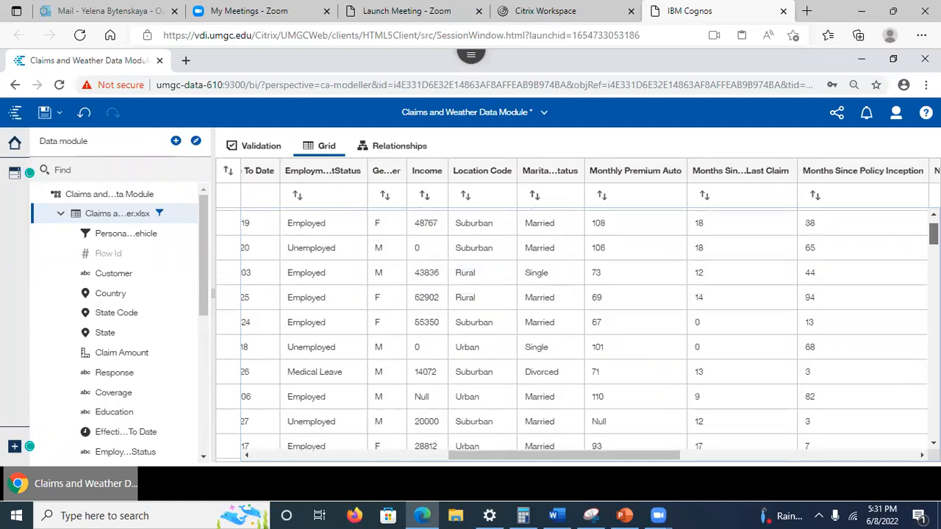
Open the Income column's expression for editing from its properties and insert four blank lines above the Income reference
{"action": "left_click", "coordinate": [429, 175]}
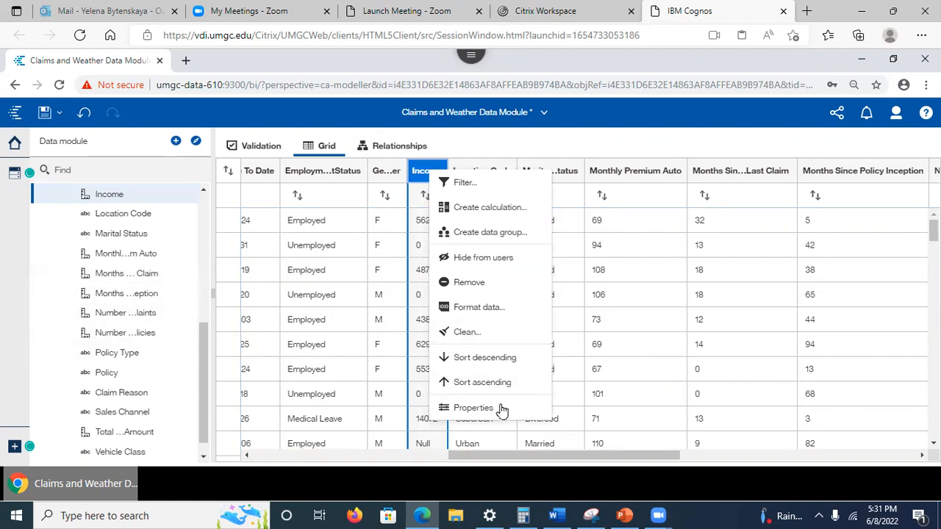
{"action": "left_click", "coordinate": [465, 409]}
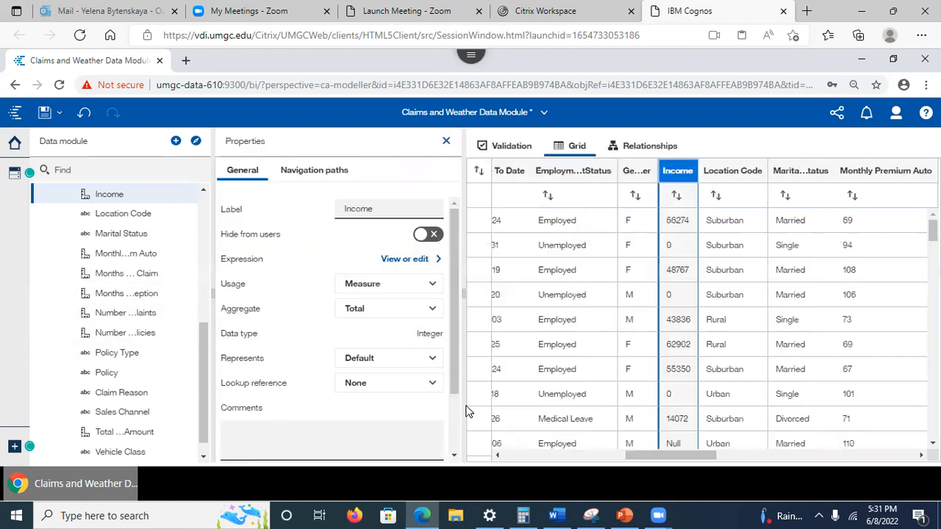
{"action": "left_click", "coordinate": [409, 261]}
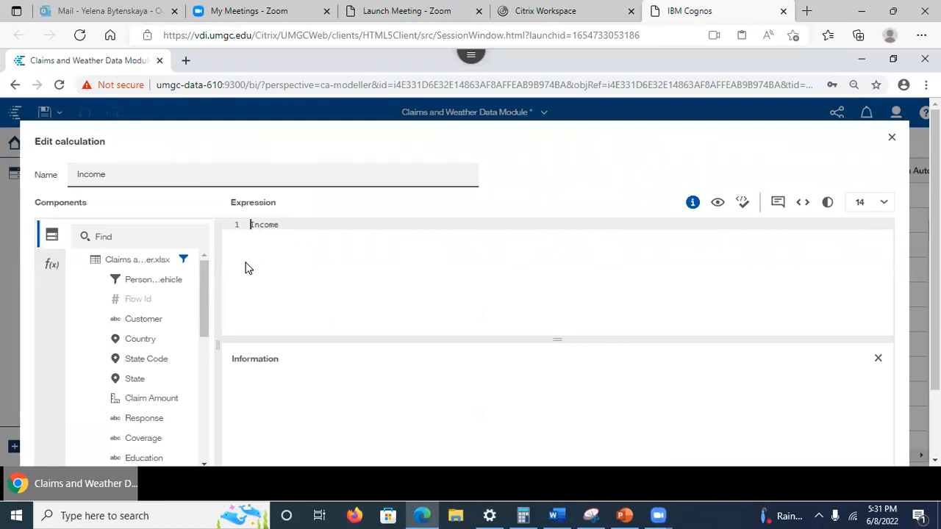
{"action": "key", "text": "Return"}
{"action": "key", "text": "Return"}
{"action": "key", "text": "Return"}
{"action": "key", "text": "Return"}
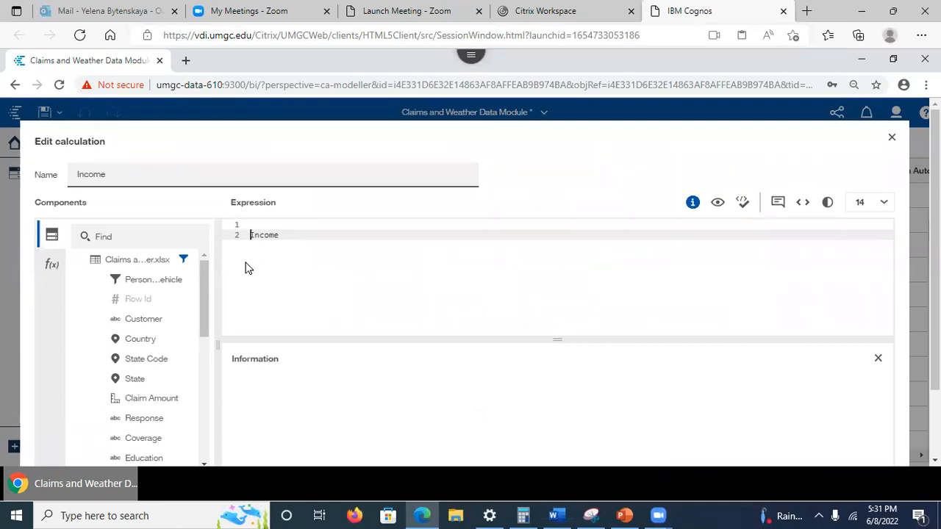
{"action": "left_click", "coordinate": [249, 227]}
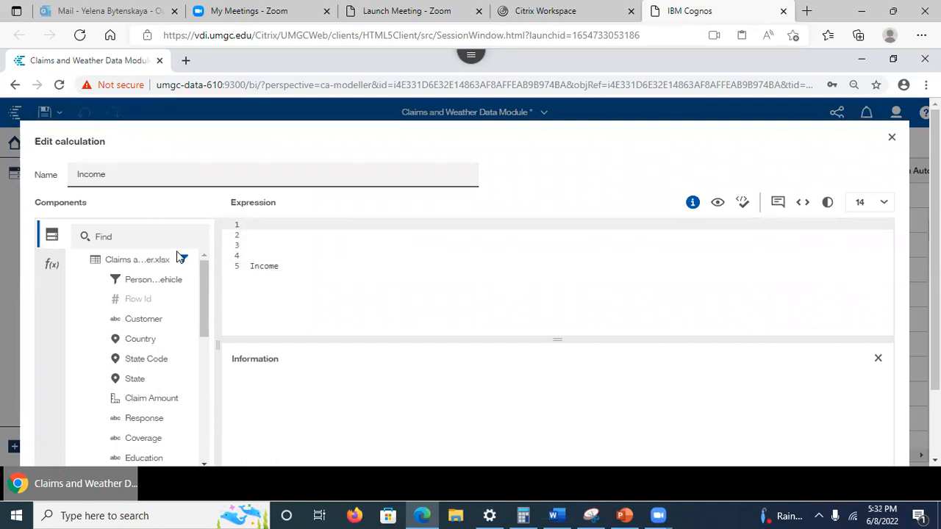
Insert the "if then else" construct on the first line of the Income expression
{"action": "left_click", "coordinate": [51, 266]}
{"action": "left_click", "coordinate": [89, 262]}
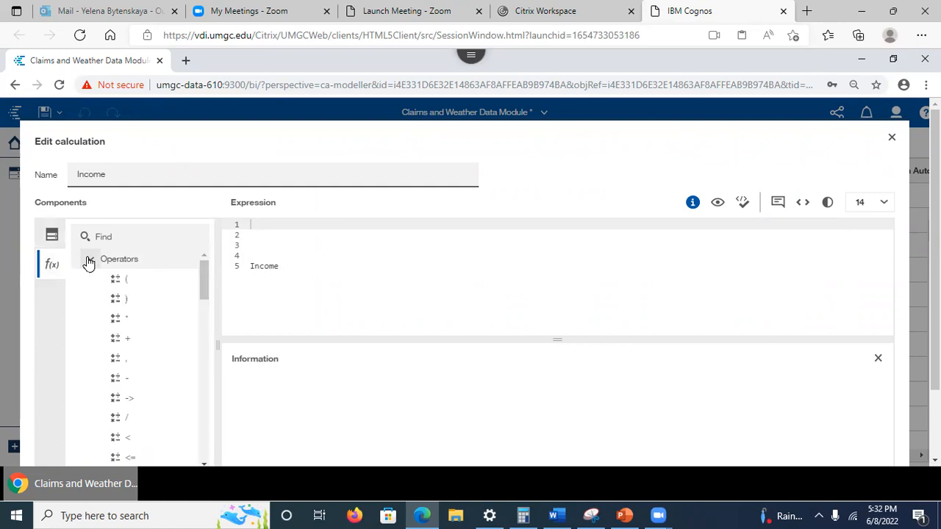
{"action": "left_click", "coordinate": [90, 262]}
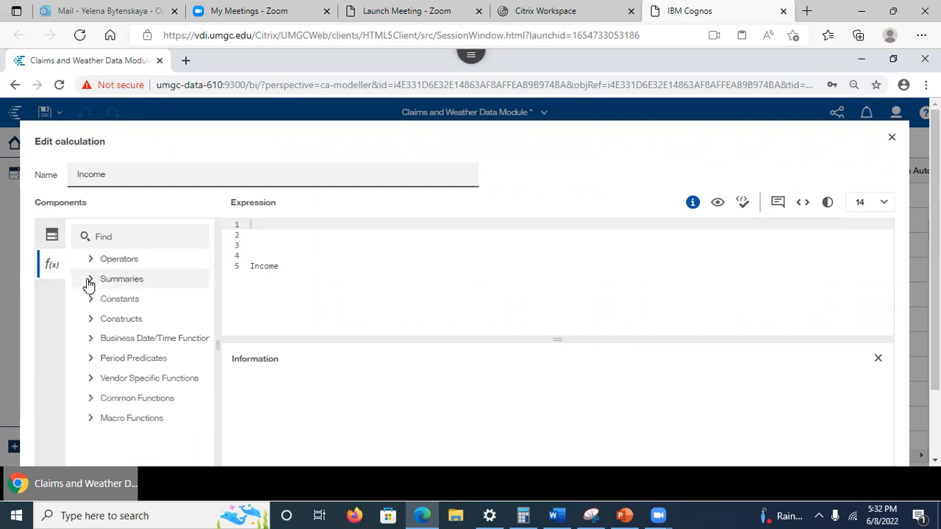
{"action": "left_click", "coordinate": [92, 320]}
{"action": "left_click_drag", "start_coordinate": [143, 335], "coordinate": [261, 226]}
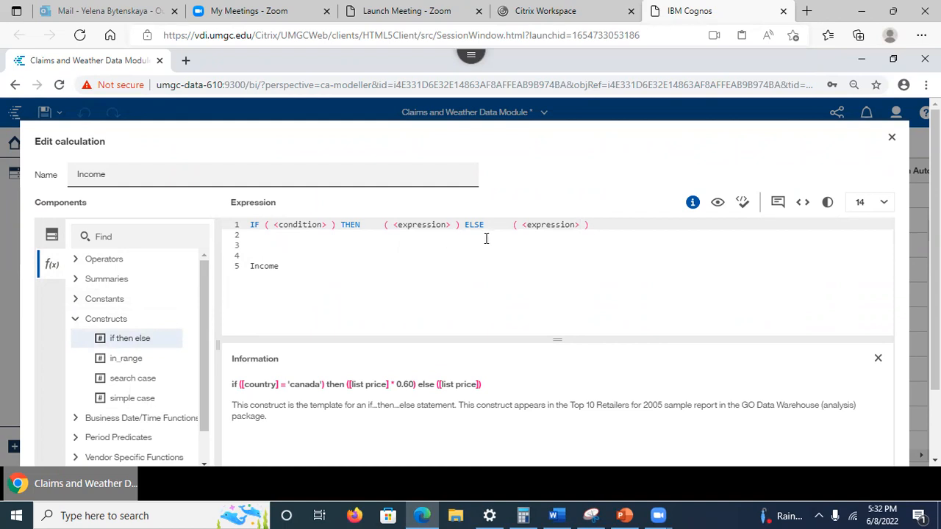
Move the Income reference from the last line into the ELSE part, replacing its expression placeholder
{"action": "left_click", "coordinate": [296, 224]}
{"action": "left_click_drag", "start_coordinate": [251, 266], "coordinate": [283, 266]}
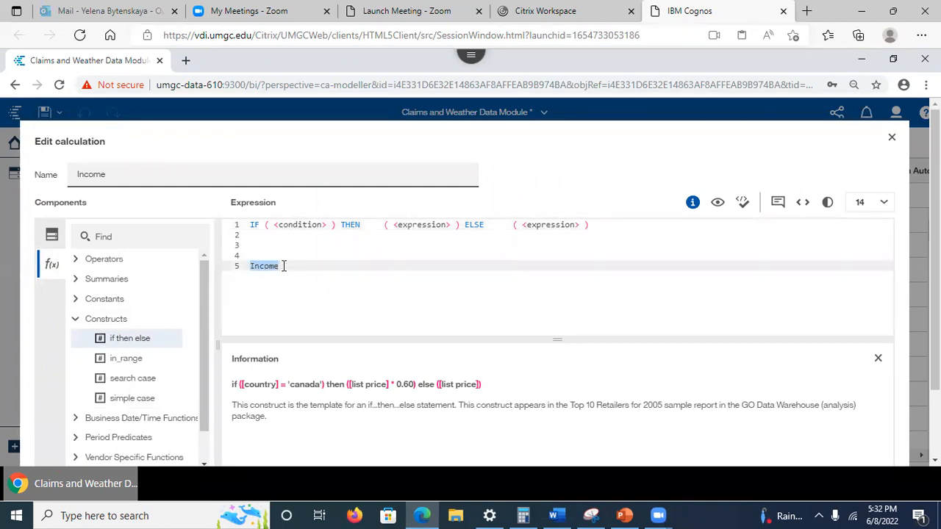
{"action": "key", "text": "ctrl+x"}
{"action": "left_click", "coordinate": [524, 224]}
{"action": "left_click_drag", "start_coordinate": [547, 225], "coordinate": [578, 225]}
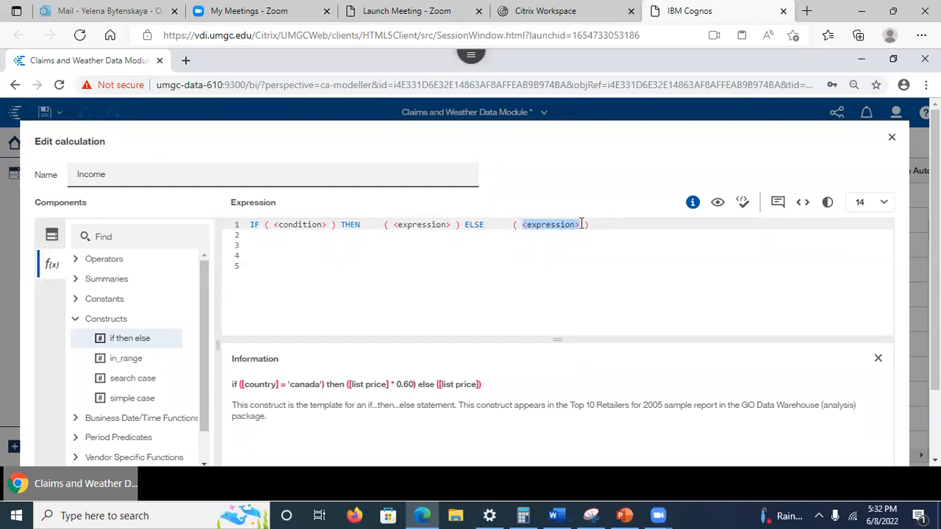
{"action": "key", "text": "ctrl+v"}
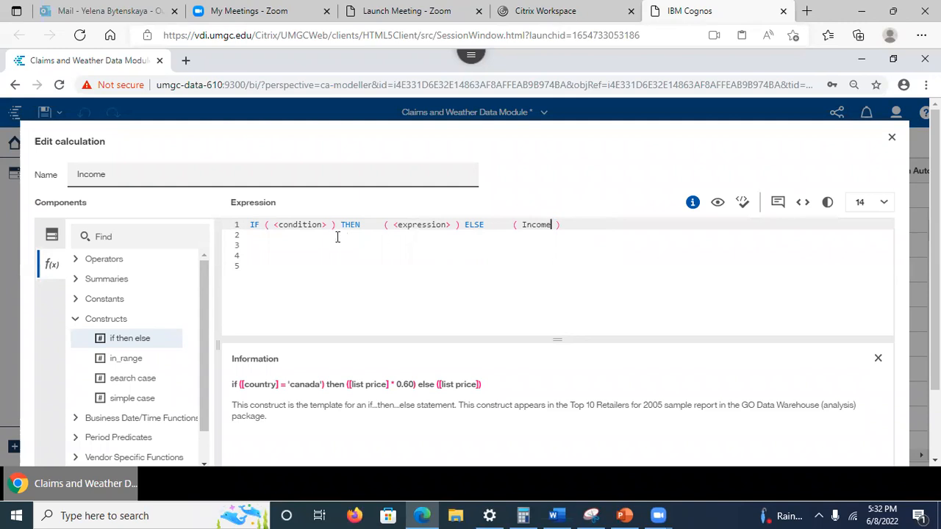
Replace the IF condition placeholder with "Income is missing"
{"action": "left_click_drag", "start_coordinate": [333, 224], "coordinate": [278, 230]}
{"action": "key", "text": "Delete"}
{"action": "key", "text": "ctrl+v"}
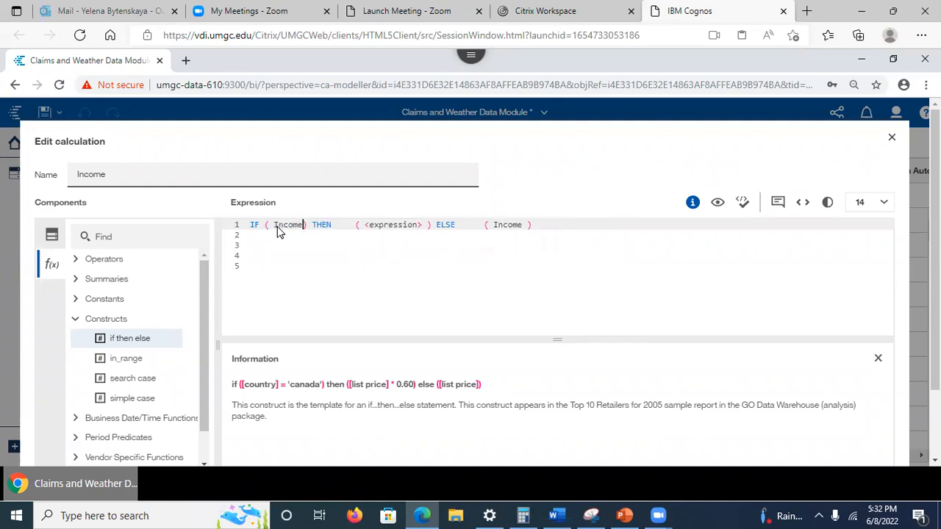
{"action": "type", "text": "is missin"}
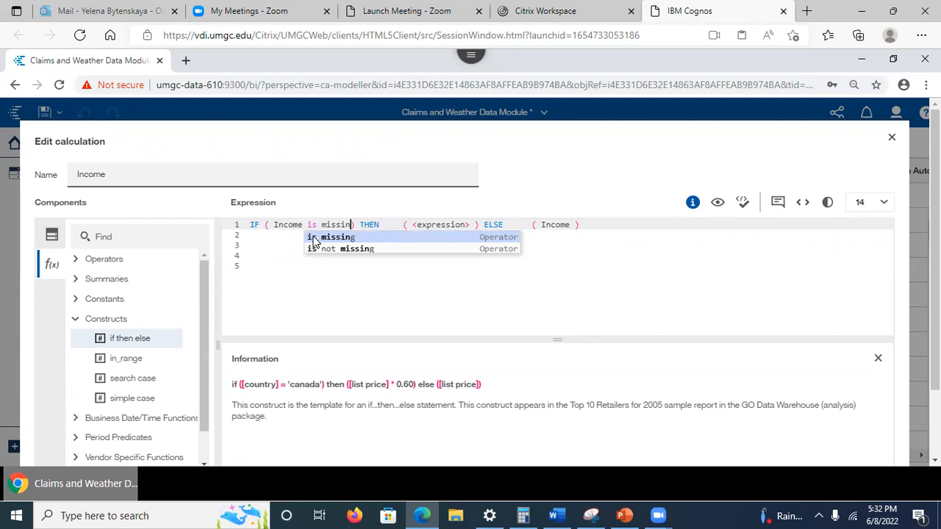
{"action": "type", "text": "g"}
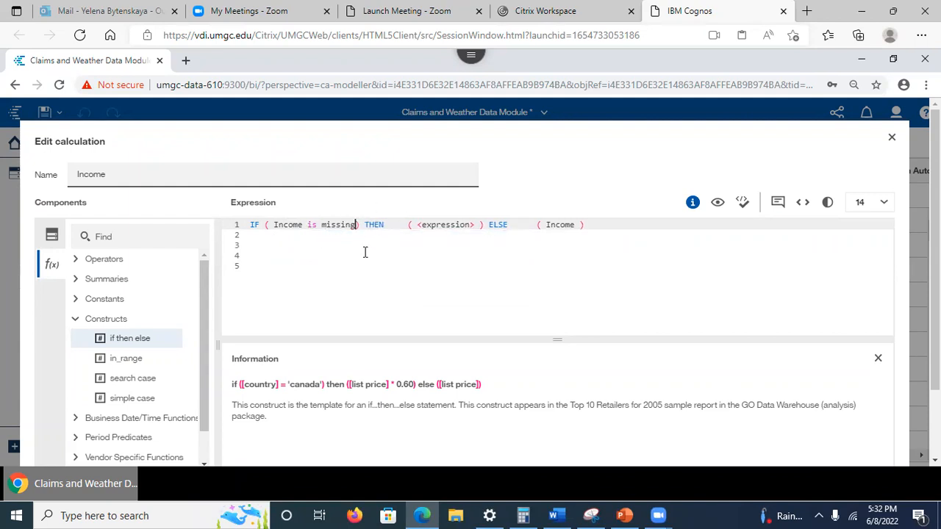
Replace the THEN placeholder with the average summary function applied to income
{"action": "left_click_drag", "start_coordinate": [417, 226], "coordinate": [476, 224]}
{"action": "key", "text": "Delete"}
{"action": "left_click", "coordinate": [81, 283]}
{"action": "left_click_drag", "start_coordinate": [202, 303], "coordinate": [202, 325]}
{"action": "left_click_drag", "start_coordinate": [140, 285], "coordinate": [417, 226]}
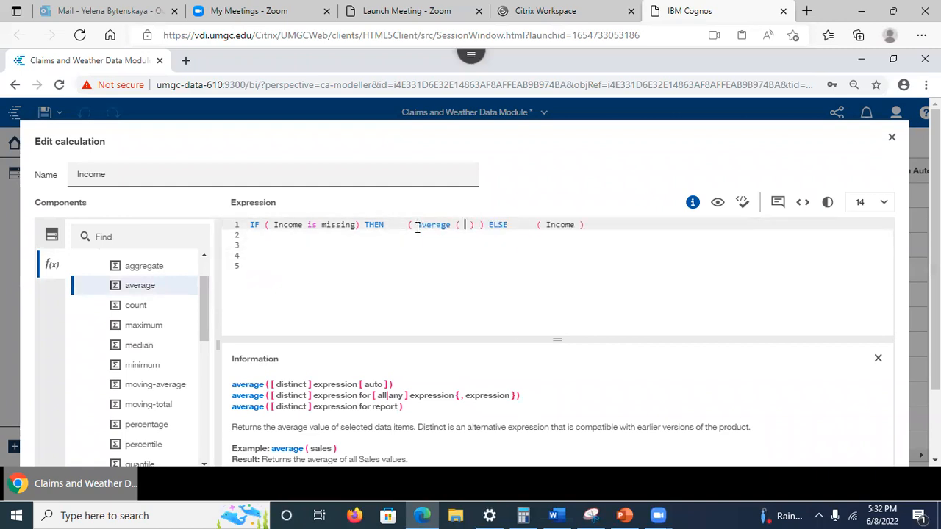
{"action": "type", "text": "income"}
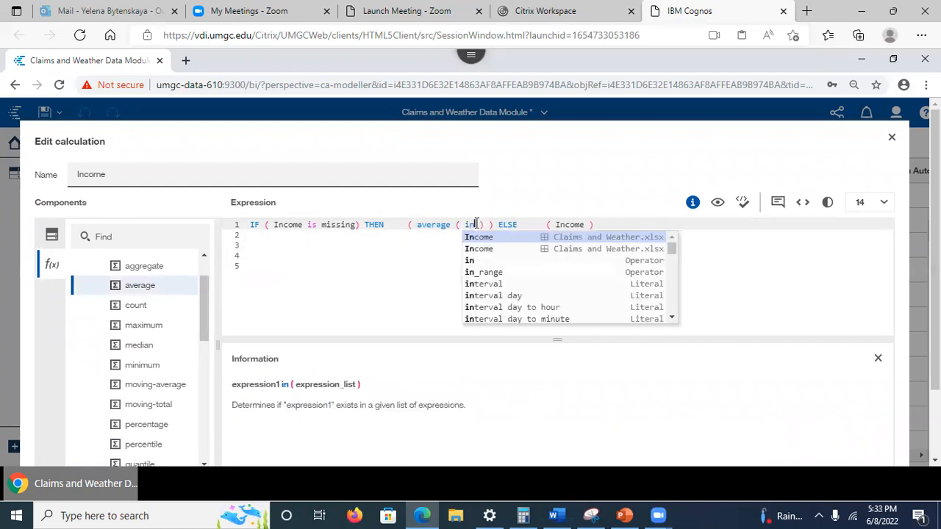
{"action": "left_click", "coordinate": [394, 250]}
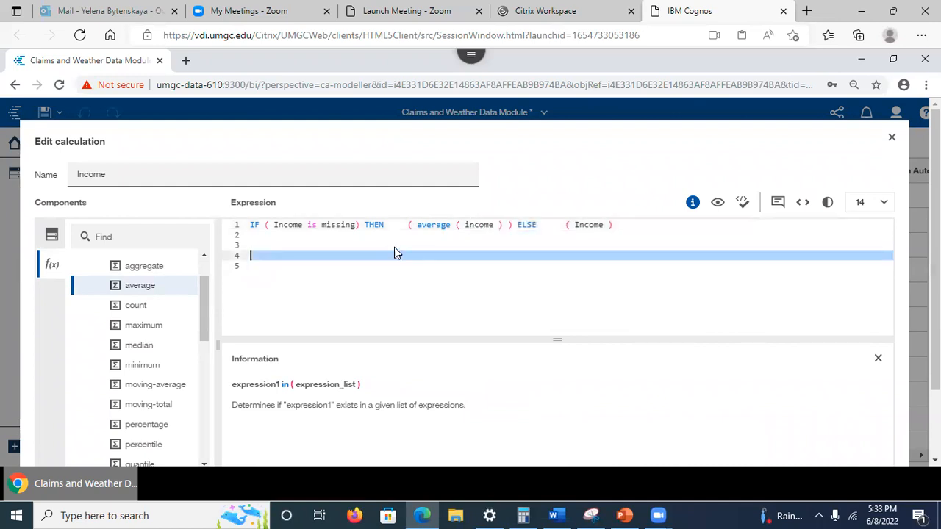
{"action": "left_click", "coordinate": [544, 232]}
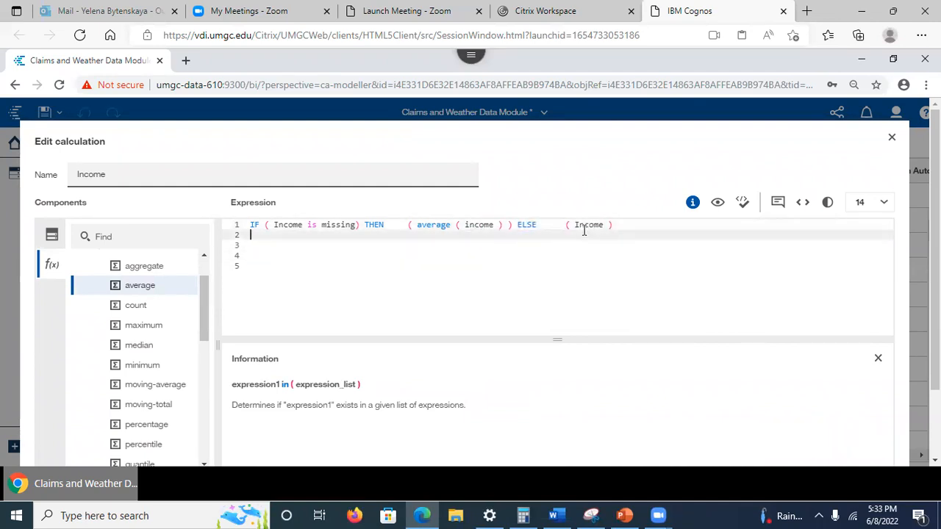
Validate the Income expression and reformat its code into separate IF, THEN and ELSE lines
{"action": "left_click", "coordinate": [742, 201]}
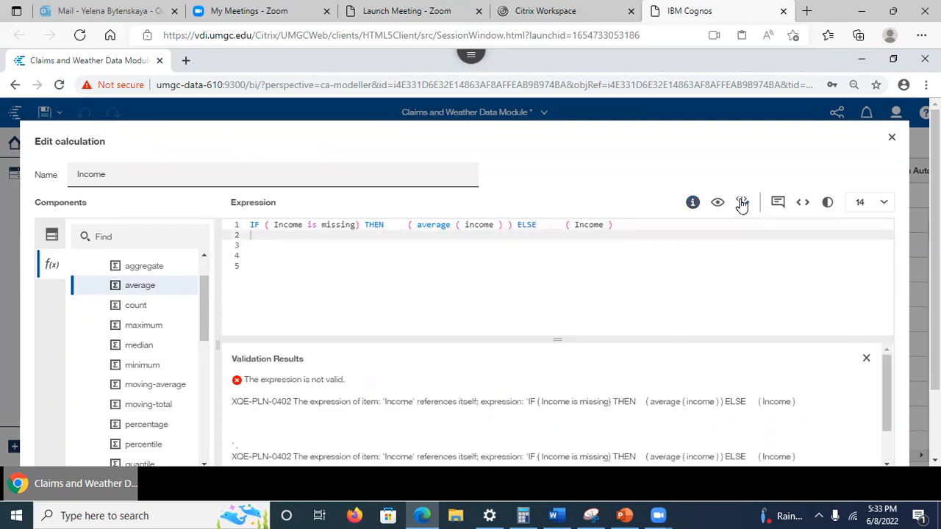
{"action": "left_click_drag", "start_coordinate": [381, 243], "coordinate": [379, 237]}
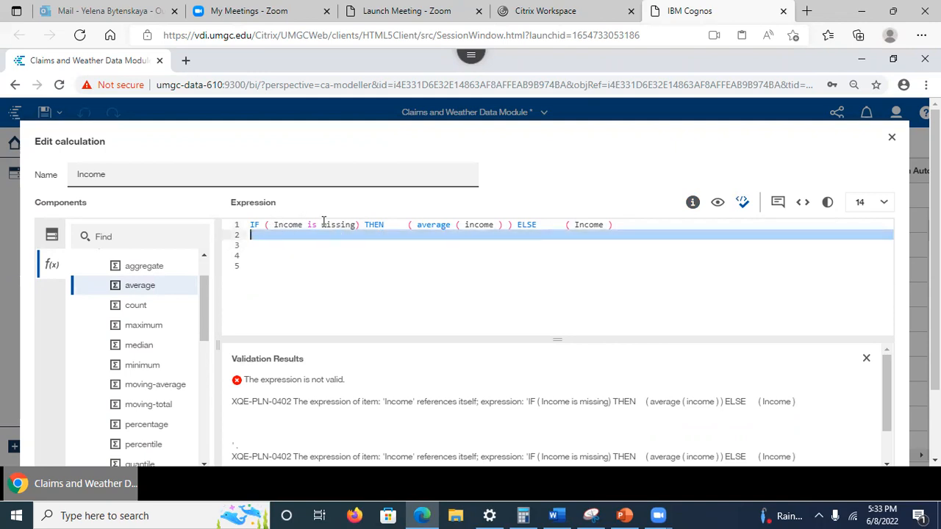
{"action": "left_click", "coordinate": [399, 225]}
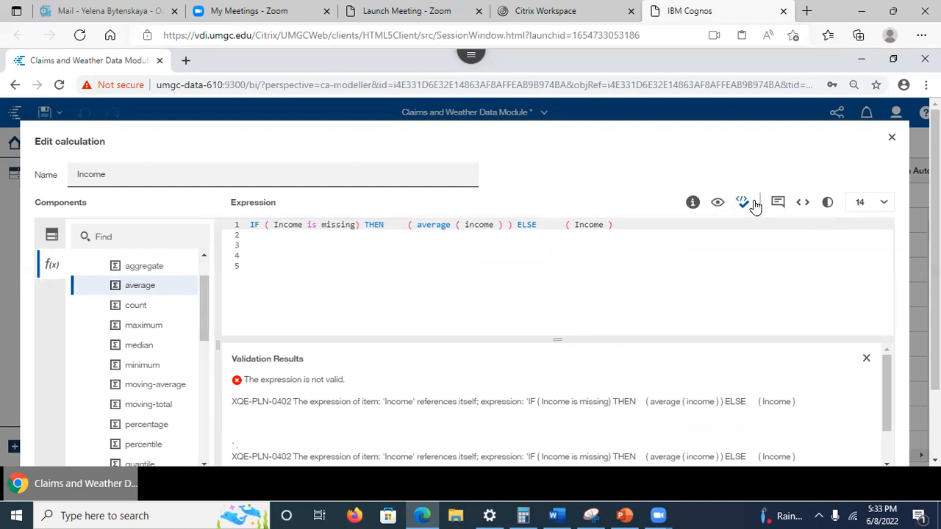
{"action": "left_click", "coordinate": [803, 205]}
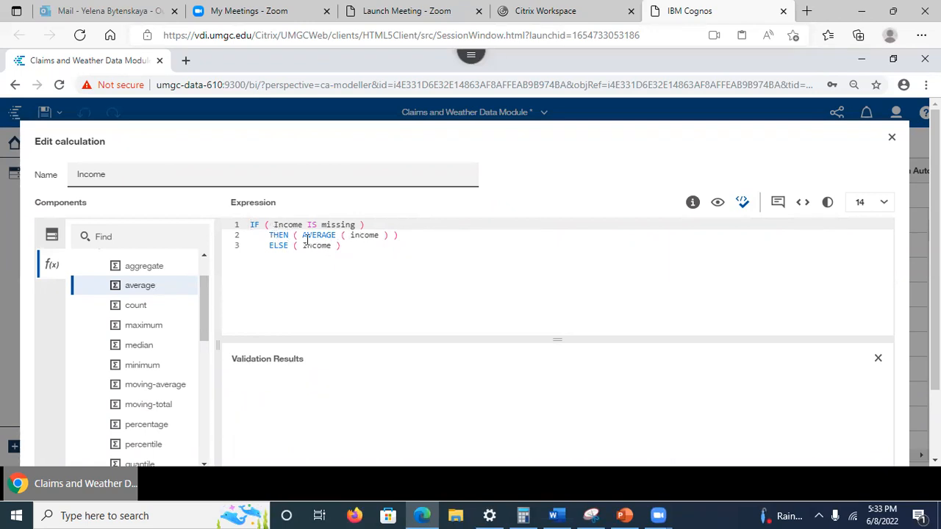
Try the lowercase spelling "income" in the IF condition and validate the expression
{"action": "left_click", "coordinate": [274, 225]}
{"action": "key", "text": "Delete"}
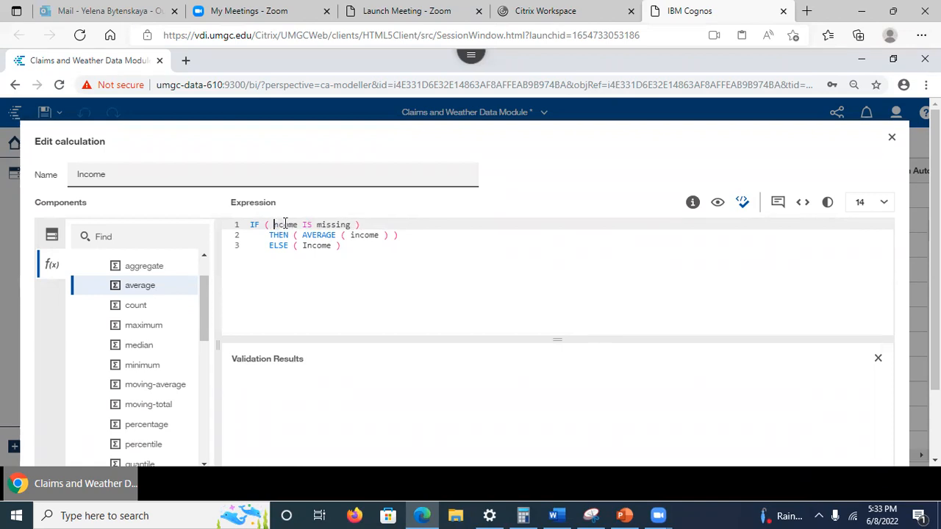
{"action": "type", "text": "i"}
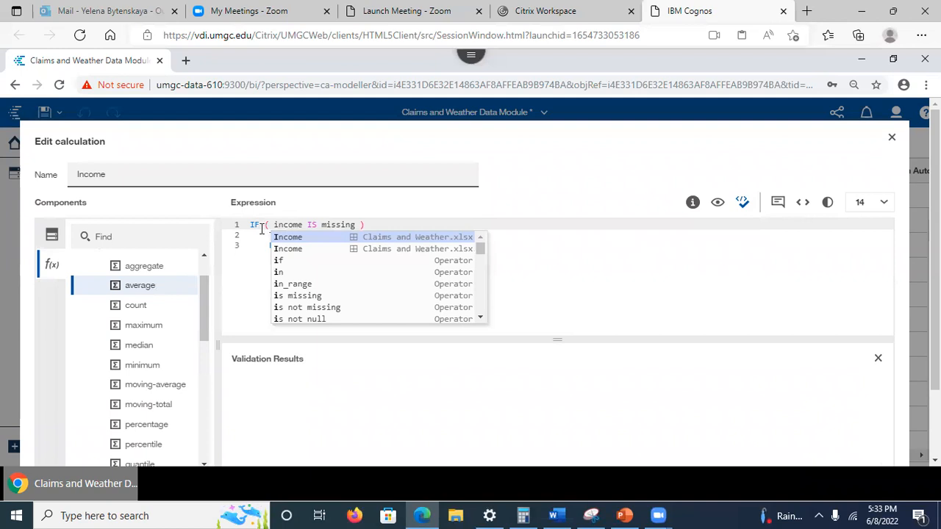
{"action": "key", "text": "Escape"}
{"action": "left_click", "coordinate": [374, 246]}
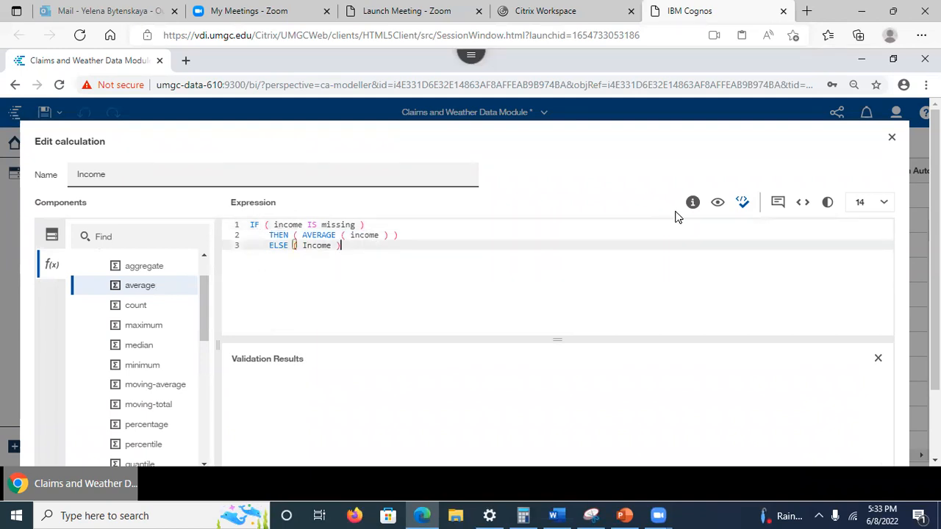
{"action": "left_click", "coordinate": [743, 204]}
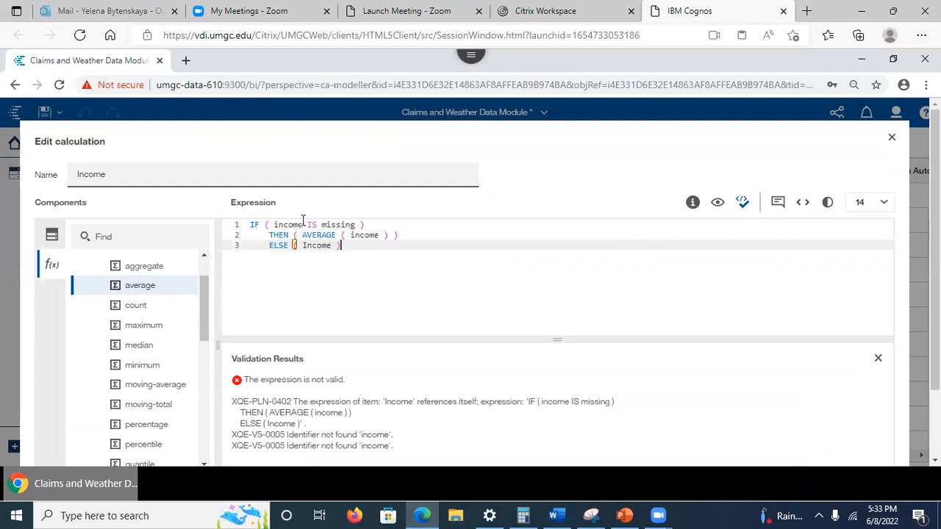
Locate the Income field among the source table's columns and change the IF condition's reference to "Income" to match its spelling
{"action": "key", "text": "Left"}
{"action": "left_click", "coordinate": [279, 224]}
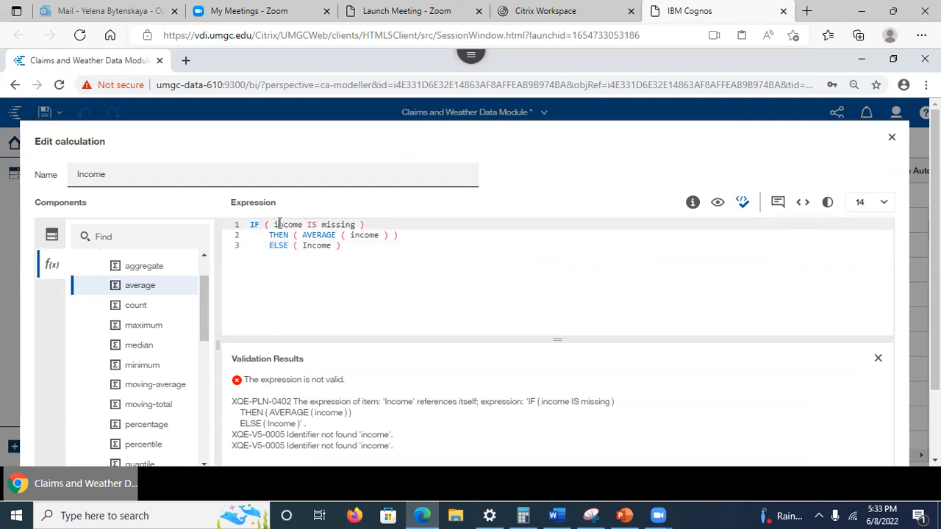
{"action": "left_click", "coordinate": [51, 236]}
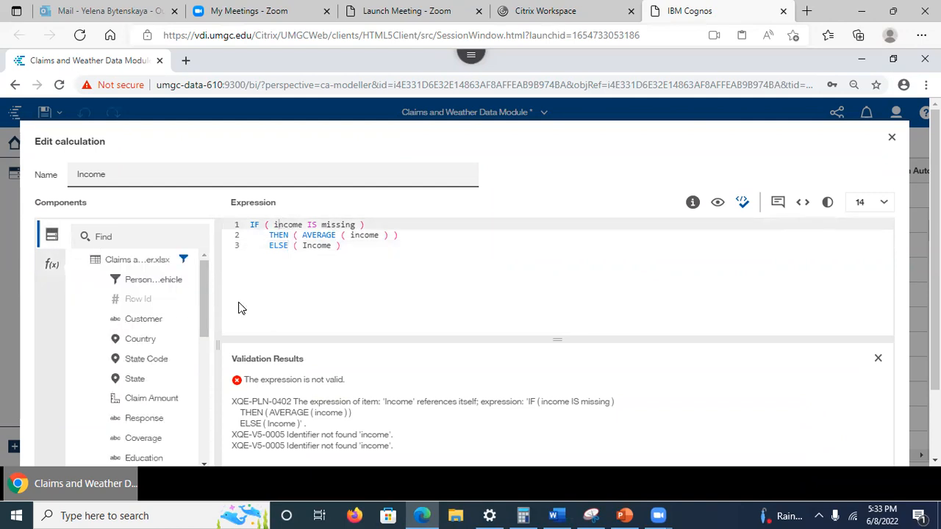
{"action": "left_click_drag", "start_coordinate": [206, 296], "coordinate": [207, 376]}
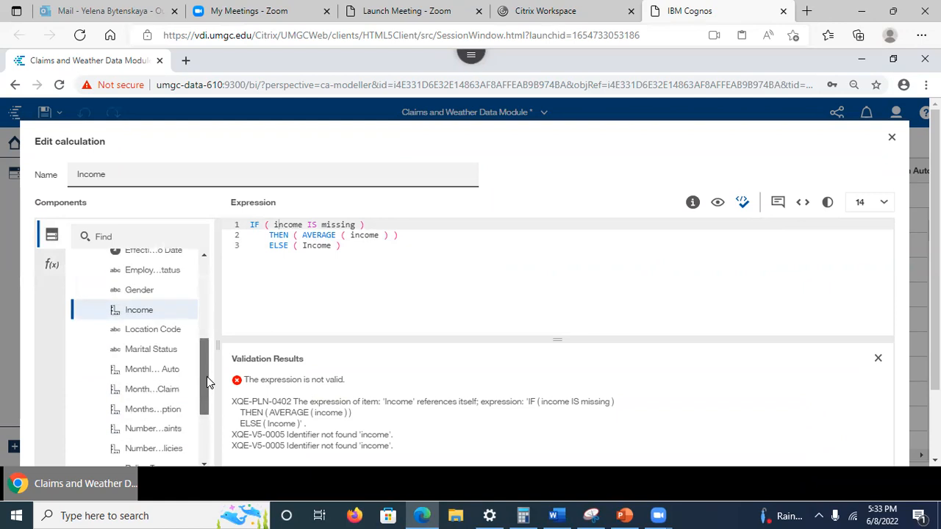
{"action": "left_click", "coordinate": [270, 225]}
{"action": "key", "text": "Delete"}
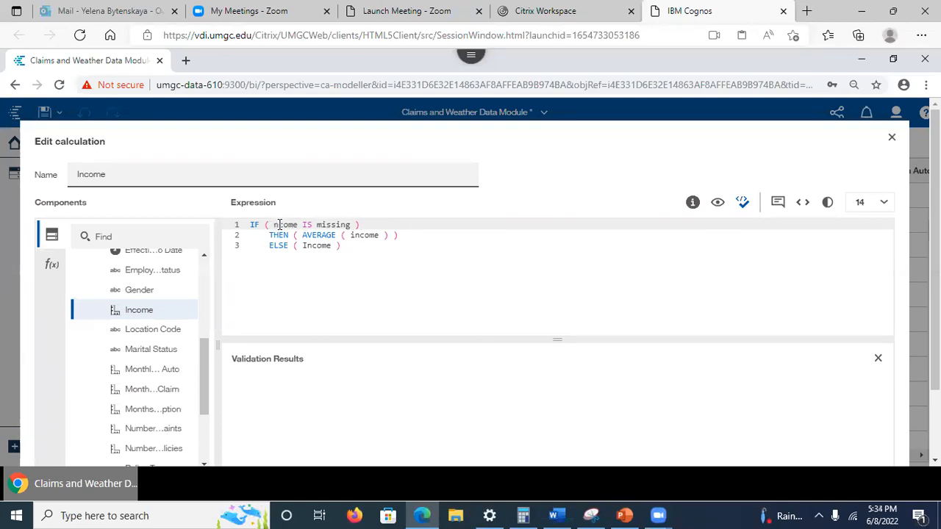
{"action": "type", "text": "I"}
{"action": "left_click", "coordinate": [390, 223]}
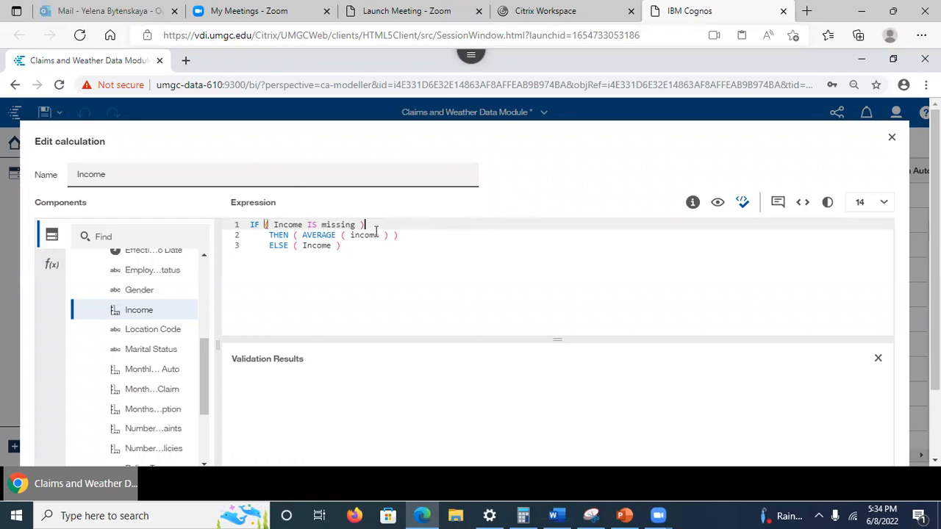
Change the reference inside the AVERAGE function to "Income" and validate the whole expression
{"action": "left_click", "coordinate": [352, 234]}
{"action": "key", "text": "Delete"}
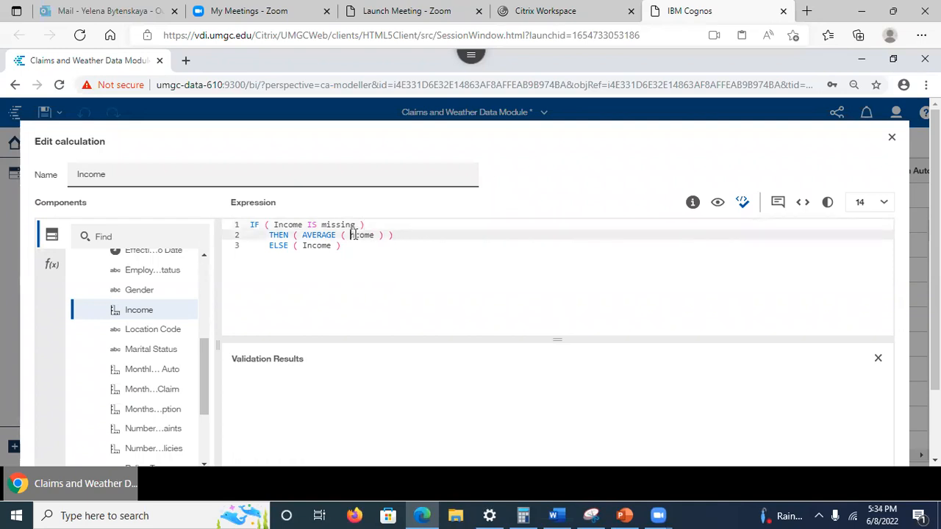
{"action": "type", "text": "I"}
{"action": "left_click", "coordinate": [297, 269]}
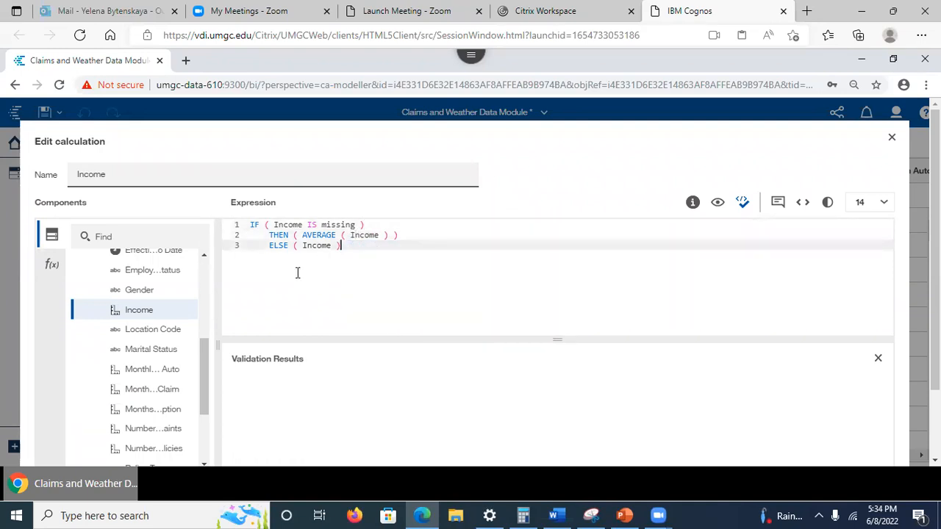
{"action": "left_click", "coordinate": [743, 203]}
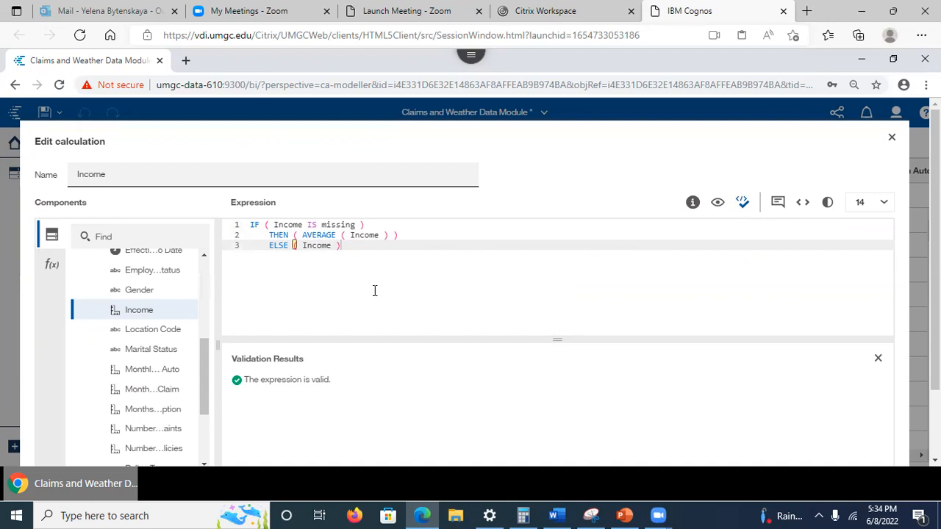
Apply the edited Income calculation and check the Income column's values in the data grid
{"action": "scroll", "coordinate": [375, 291], "scroll_direction": "down", "scroll_amount": 2}
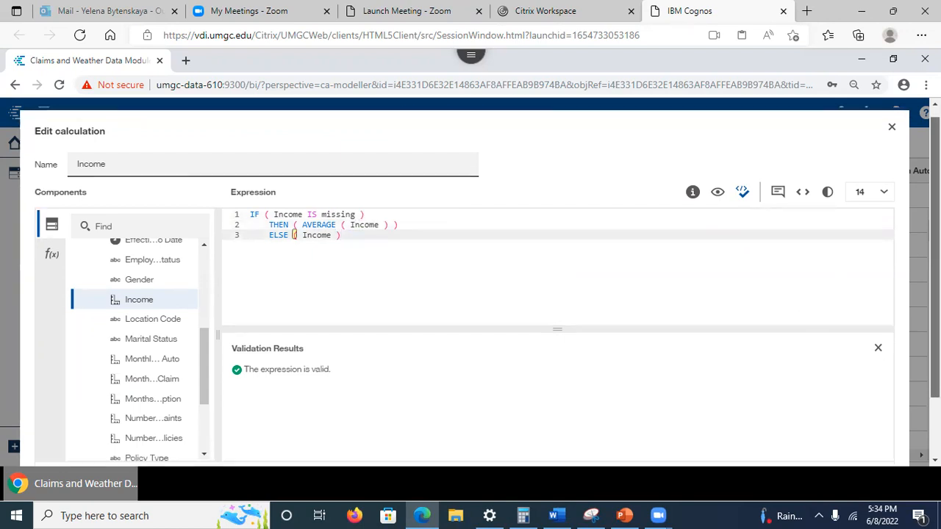
{"action": "left_click", "coordinate": [764, 418]}
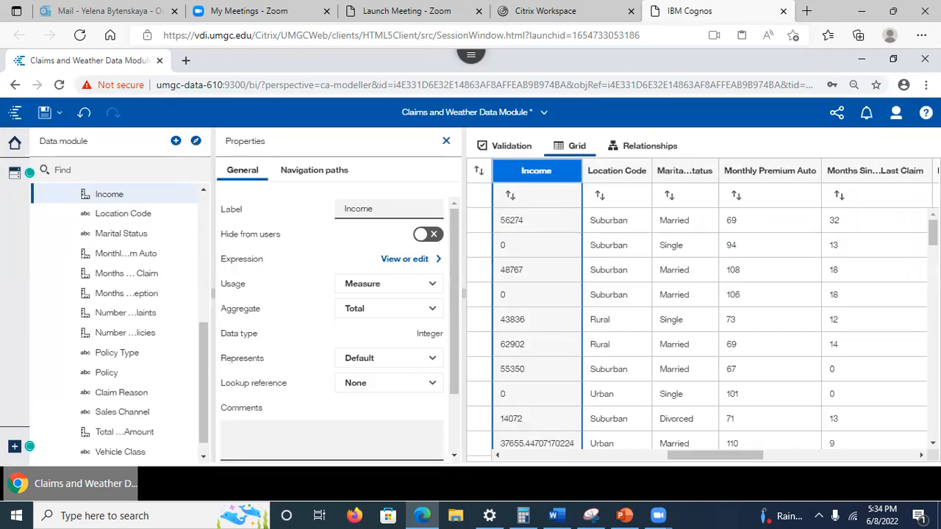
{"action": "mouse_move", "coordinate": [933, 234]}
{"action": "left_mouse_down"}
{"action": "mouse_move", "coordinate": [933, 265]}
{"action": "mouse_move", "coordinate": [933, 249]}
{"action": "left_mouse_up"}
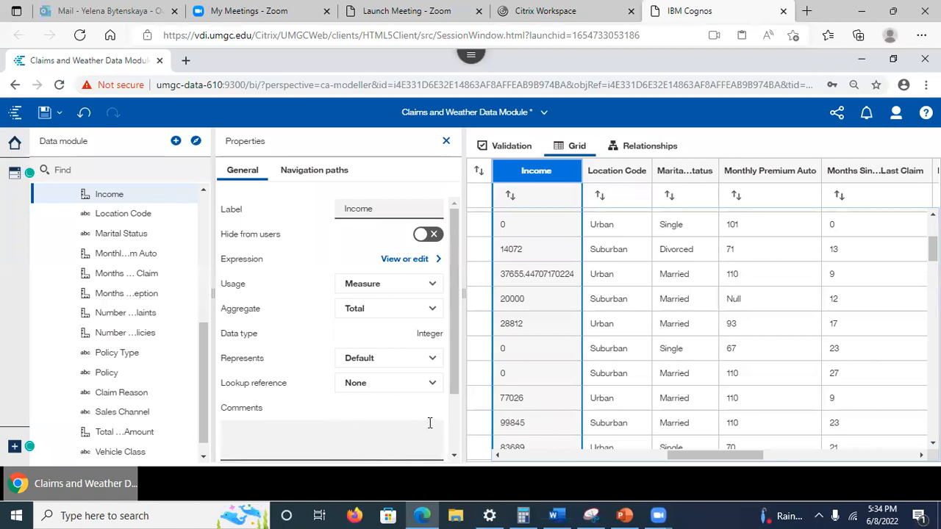
Switch to the PowerPoint presentation and review slide 20 on filling missing income values and slide 21 on creating an exploration
{"action": "left_click", "coordinate": [621, 514]}
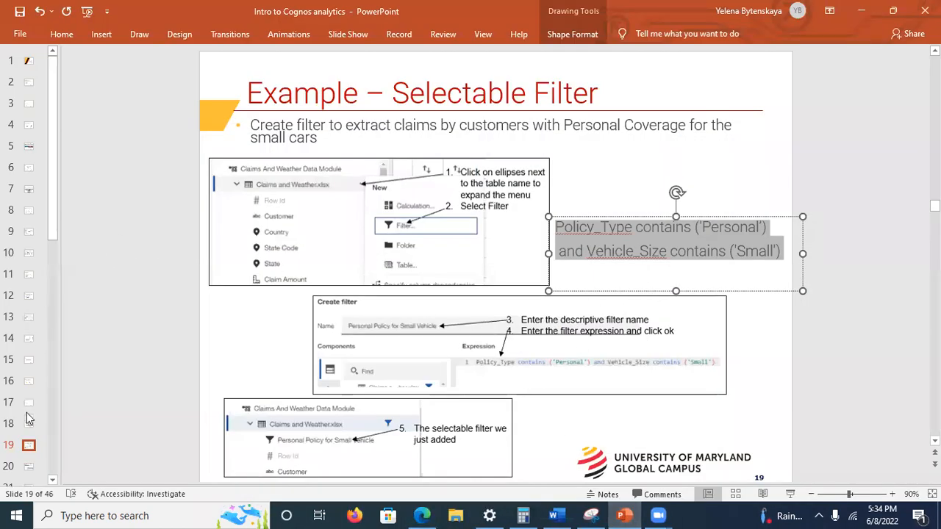
{"action": "left_click", "coordinate": [30, 468]}
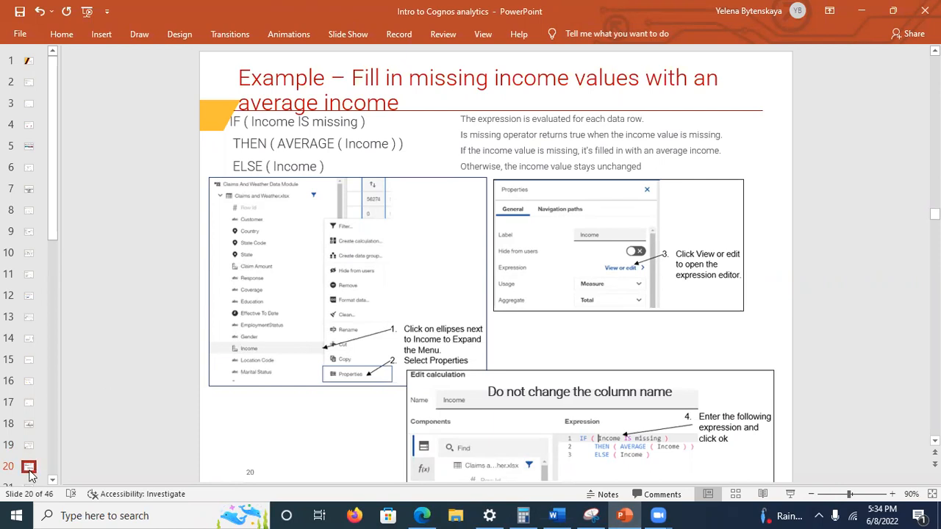
{"action": "left_click", "coordinate": [52, 480]}
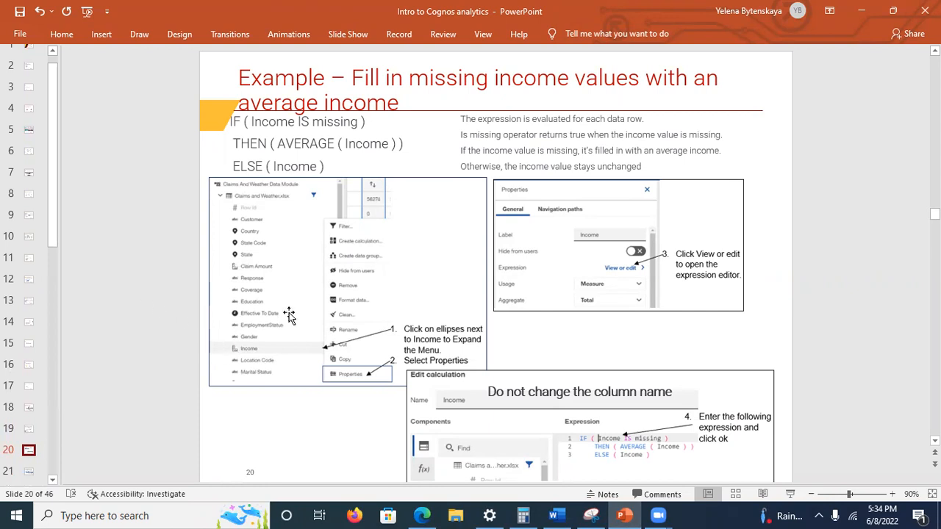
{"action": "left_click", "coordinate": [29, 471]}
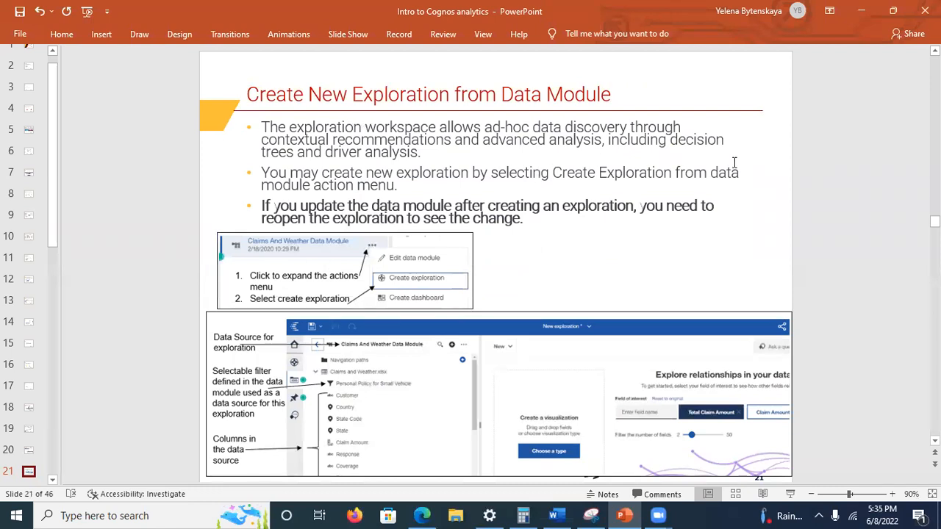
Switch back to IBM Cognos, then save and close the Claims and Weather Data Module
{"action": "left_click", "coordinate": [861, 13]}
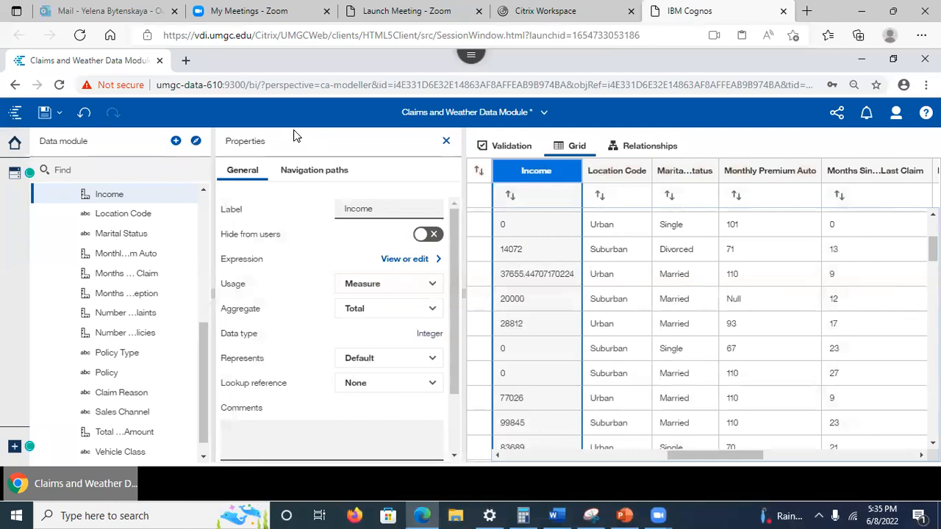
{"action": "left_click", "coordinate": [44, 116]}
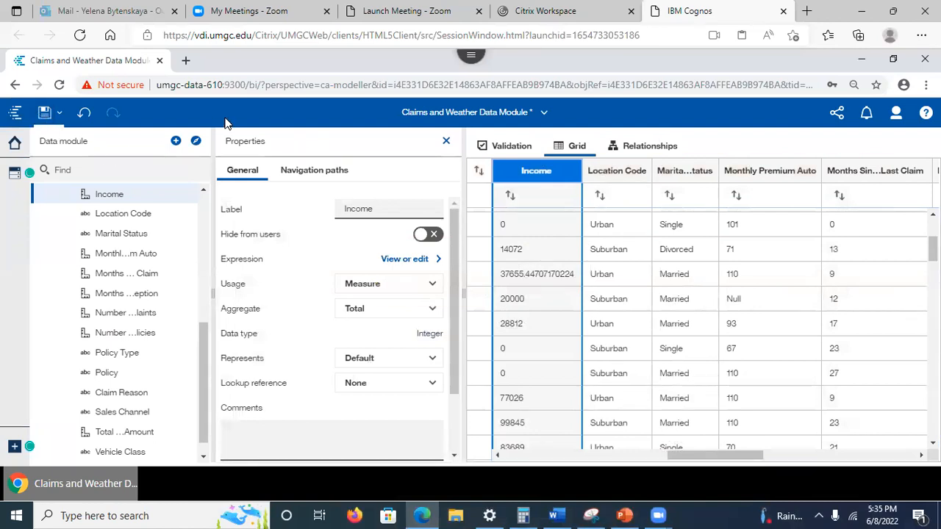
{"action": "left_click", "coordinate": [541, 116]}
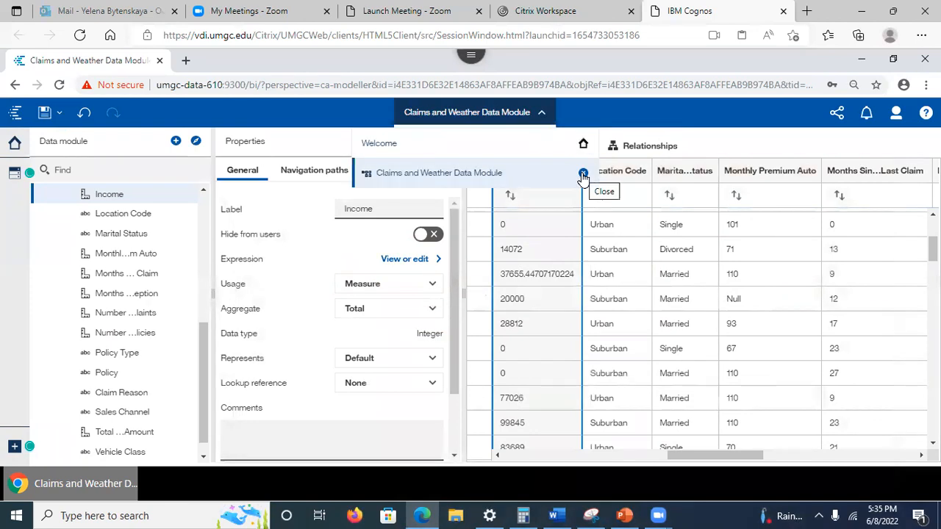
{"action": "left_click", "coordinate": [582, 175]}
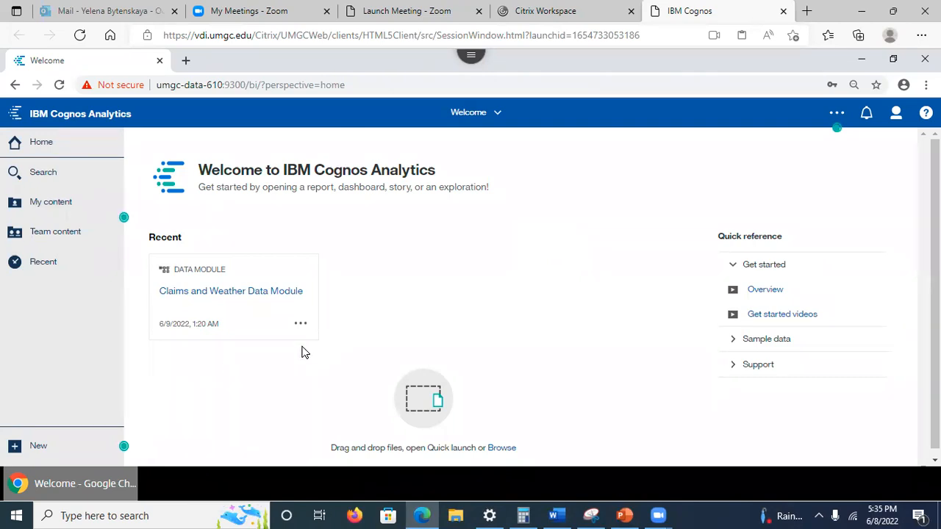
Create a new exploration from the recent Claims and Weather Data Module
{"action": "left_click", "coordinate": [301, 324]}
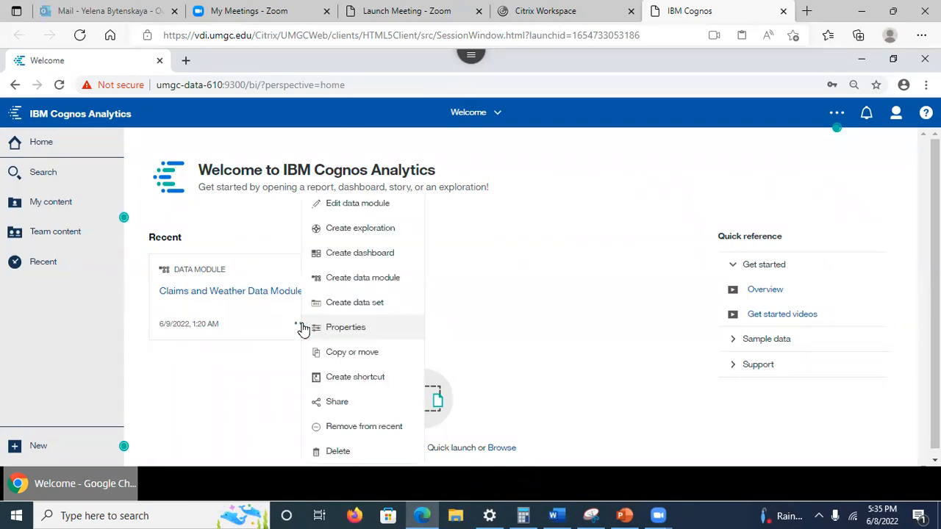
{"action": "left_click", "coordinate": [376, 232]}
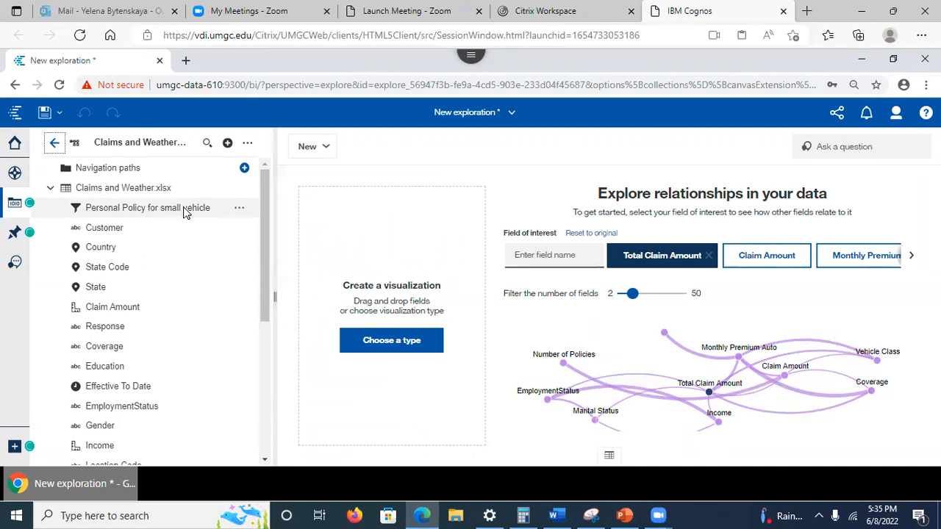
View the properties of the "Personal Policy for small vehicle" filter and look through the exploration's source fields
{"action": "left_click", "coordinate": [240, 212]}
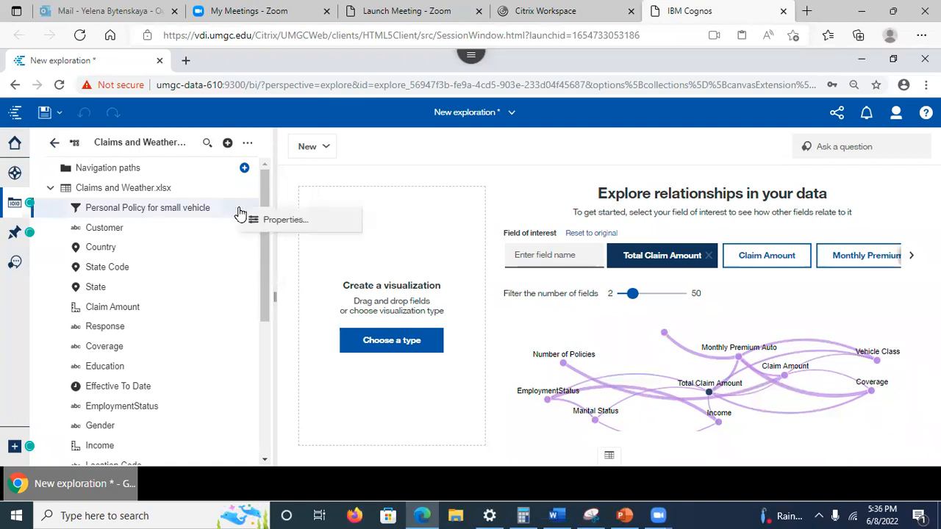
{"action": "left_click", "coordinate": [270, 221]}
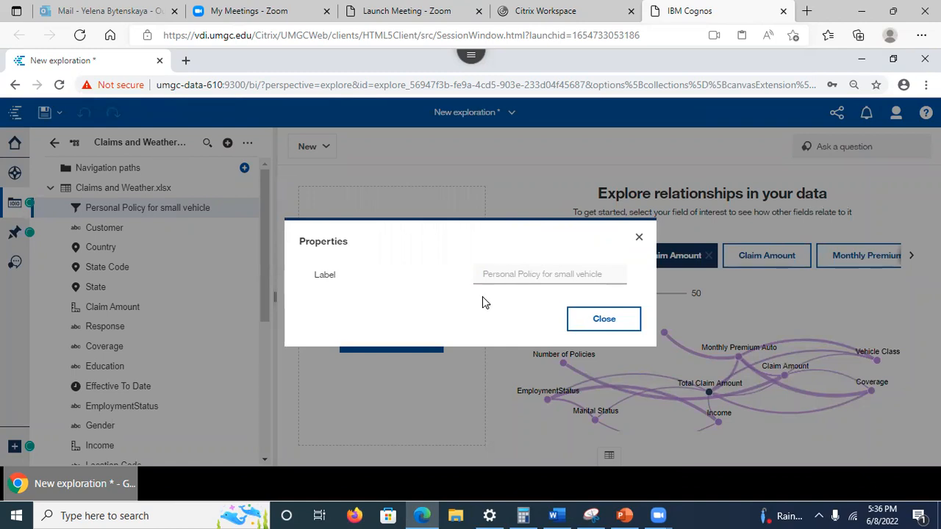
{"action": "left_click", "coordinate": [593, 321]}
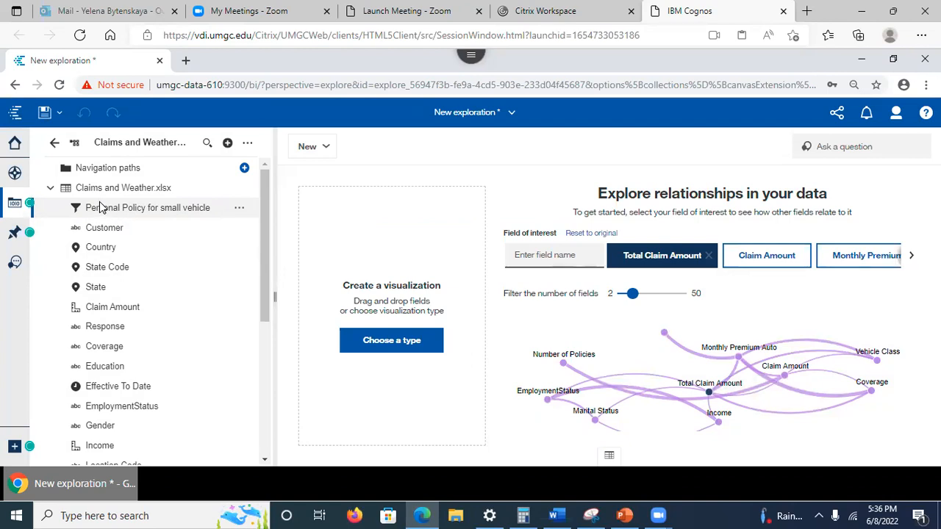
{"action": "left_click_drag", "start_coordinate": [263, 212], "coordinate": [274, 395]}
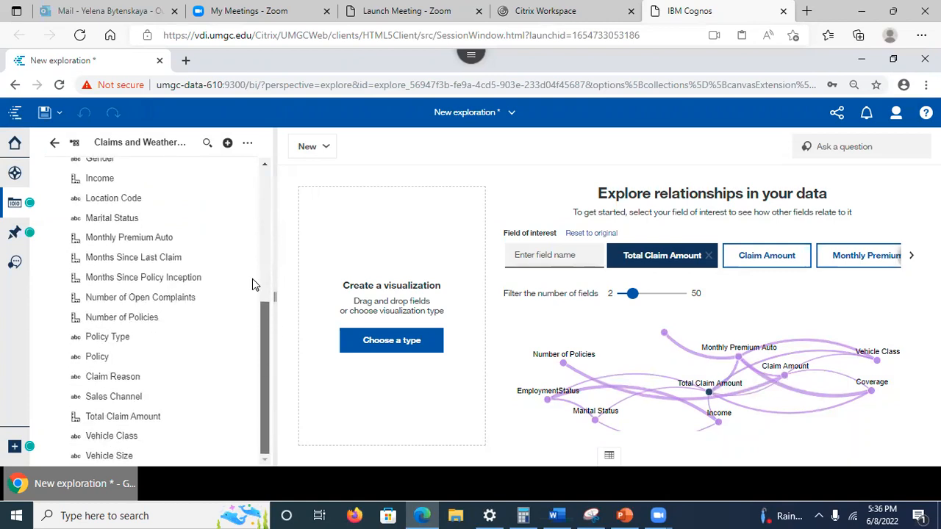
{"action": "left_click_drag", "start_coordinate": [252, 279], "coordinate": [264, 163]}
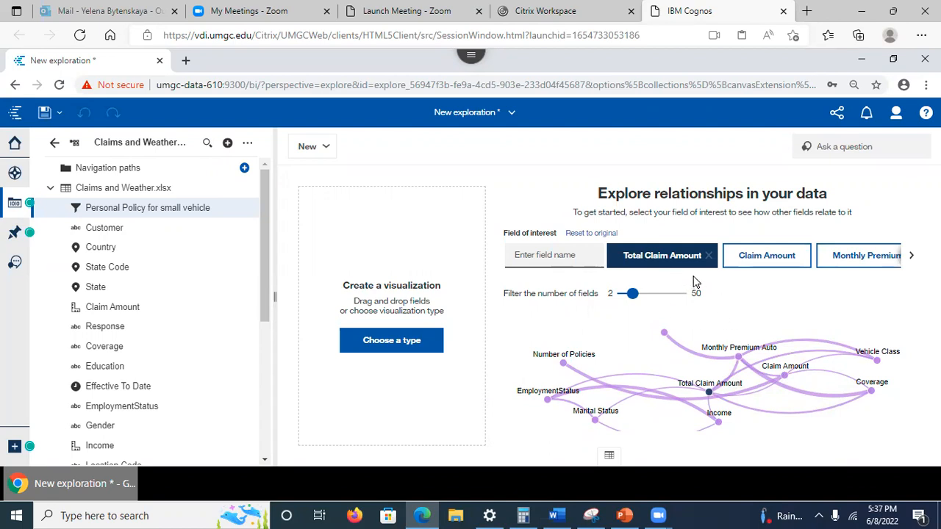
Make Monthly Premium Auto the field of interest in the exploration's relationship diagram
{"action": "left_click", "coordinate": [856, 263]}
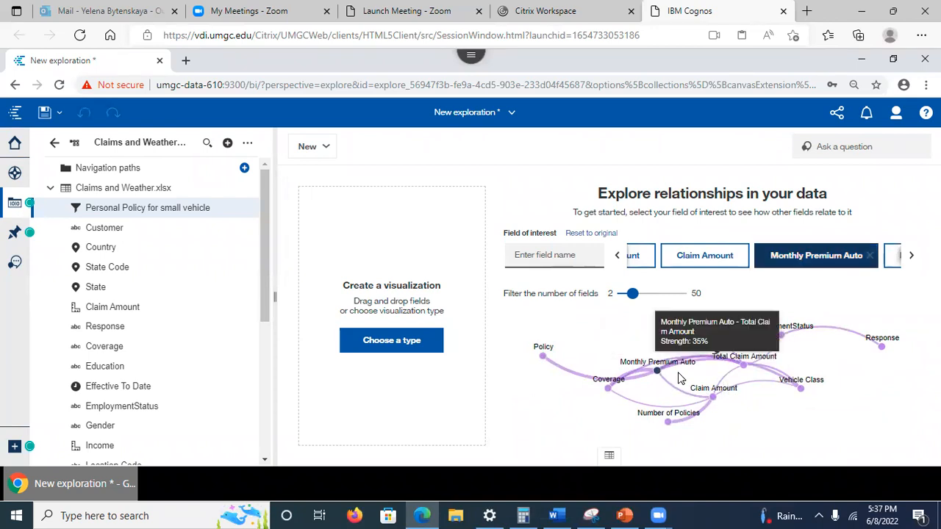
Make Total Claim Amount the field of interest and show its suggested visualizations from the relationship diagram
{"action": "left_click", "coordinate": [616, 257]}
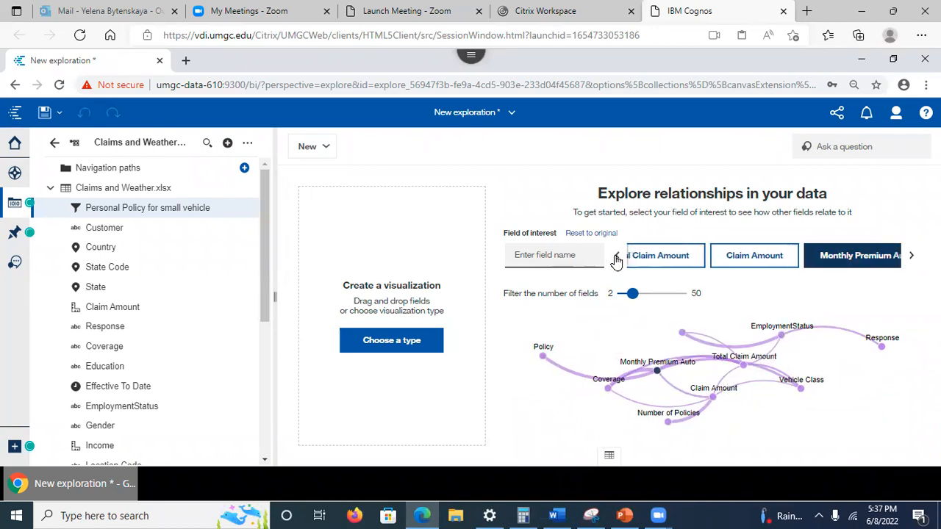
{"action": "left_click", "coordinate": [673, 263]}
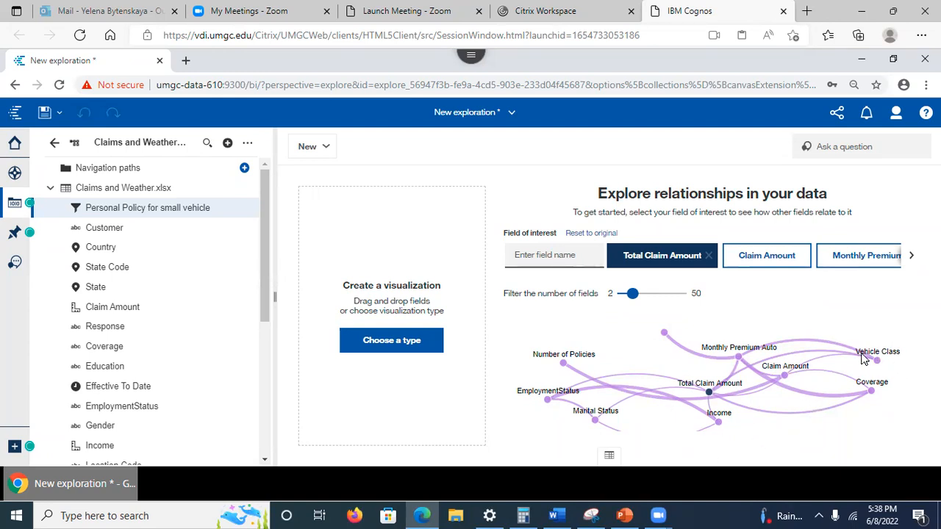
{"action": "mouse_move", "coordinate": [785, 359]}
{"action": "left_click", "coordinate": [710, 396]}
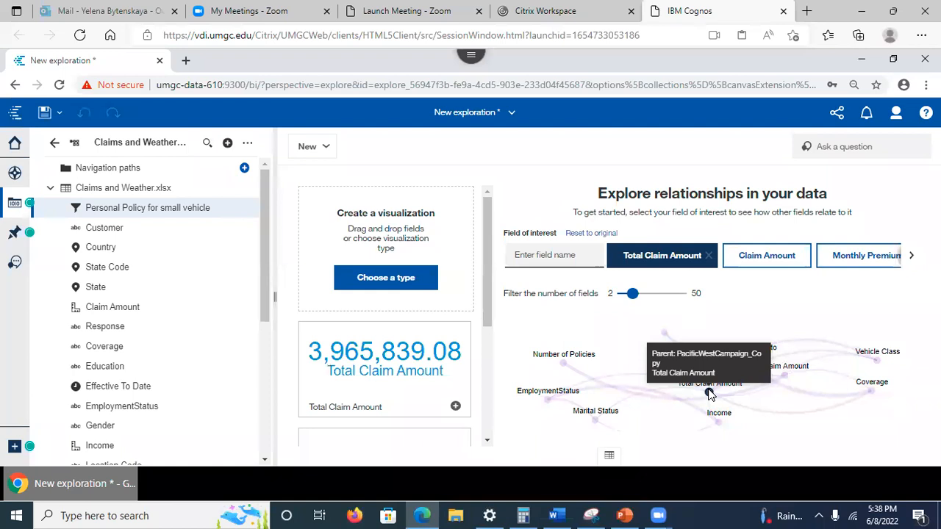
{"action": "mouse_move", "coordinate": [484, 303]}
{"action": "left_mouse_down"}
{"action": "mouse_move", "coordinate": [498, 442]}
{"action": "mouse_move", "coordinate": [500, 294]}
{"action": "left_mouse_up"}
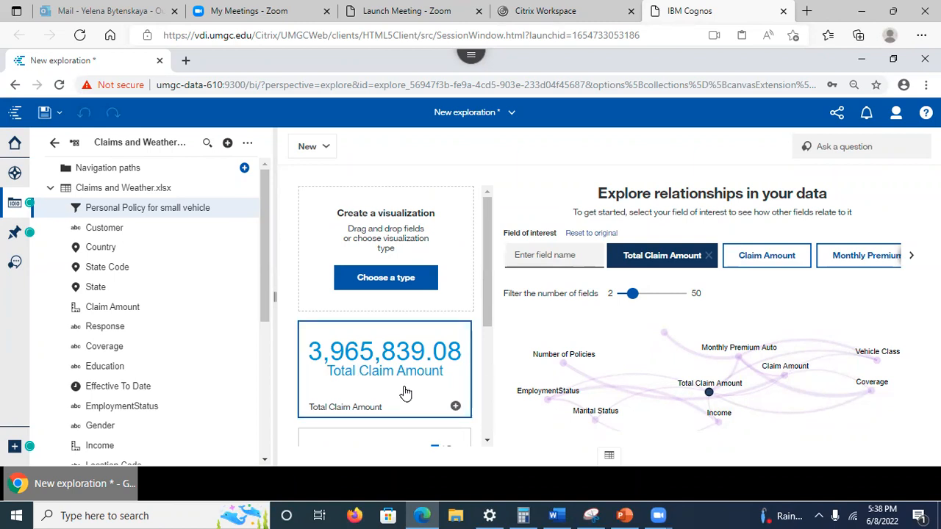
Set the aggregate of the Total Claim Amount source field to Average in its properties
{"action": "left_click_drag", "start_coordinate": [266, 286], "coordinate": [286, 449]}
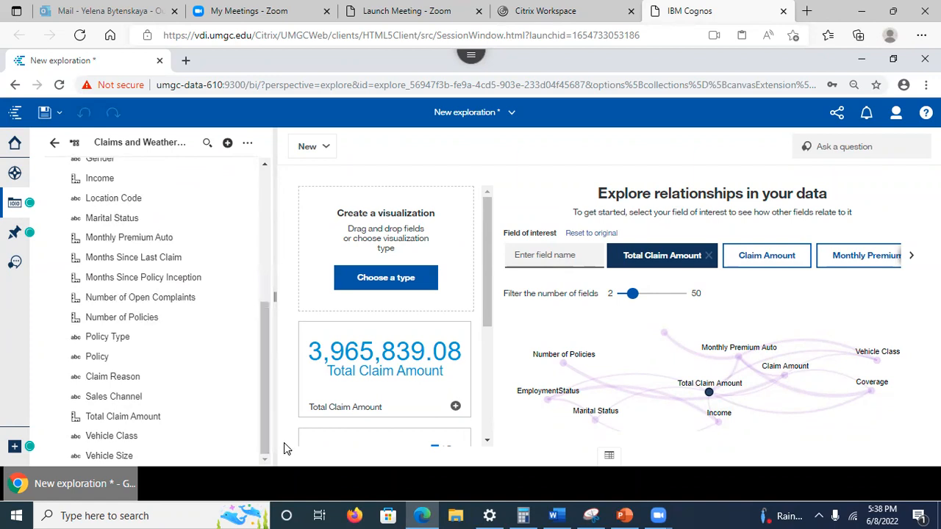
{"action": "mouse_move", "coordinate": [239, 424]}
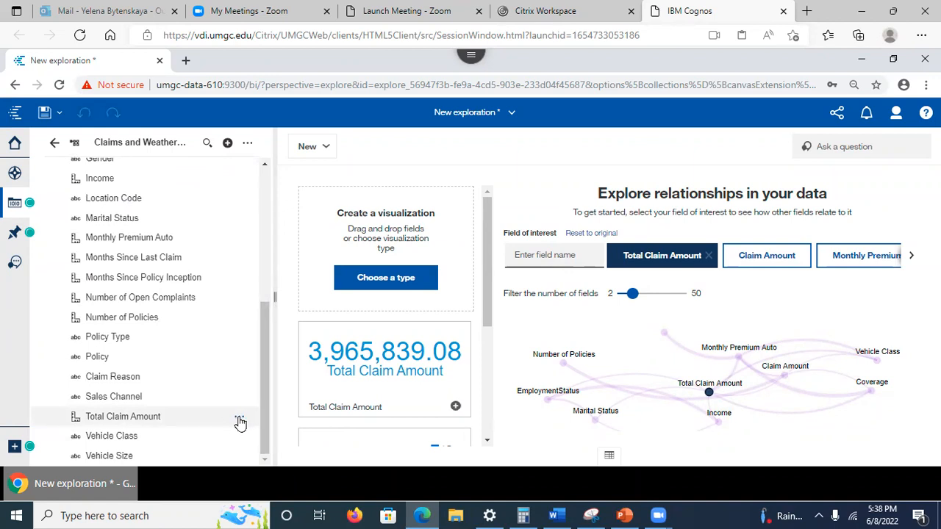
{"action": "left_click", "coordinate": [239, 423]}
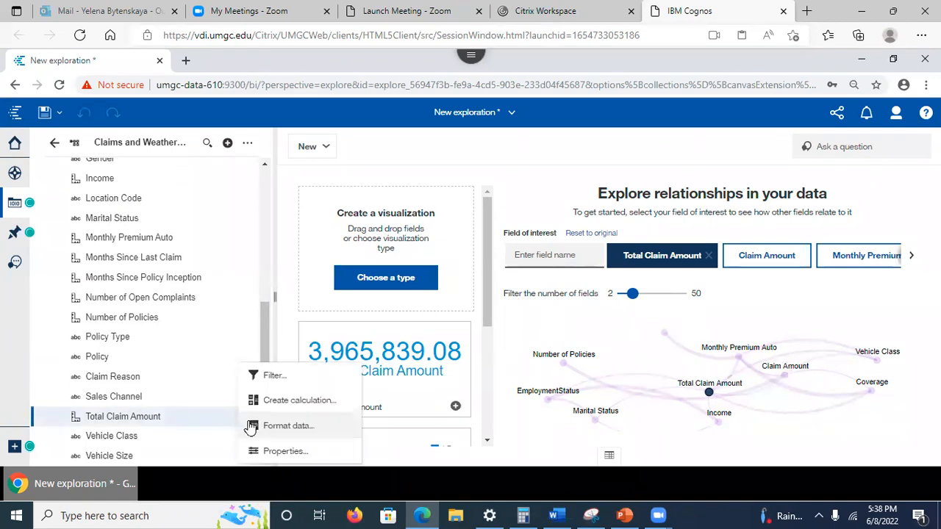
{"action": "left_click", "coordinate": [282, 451]}
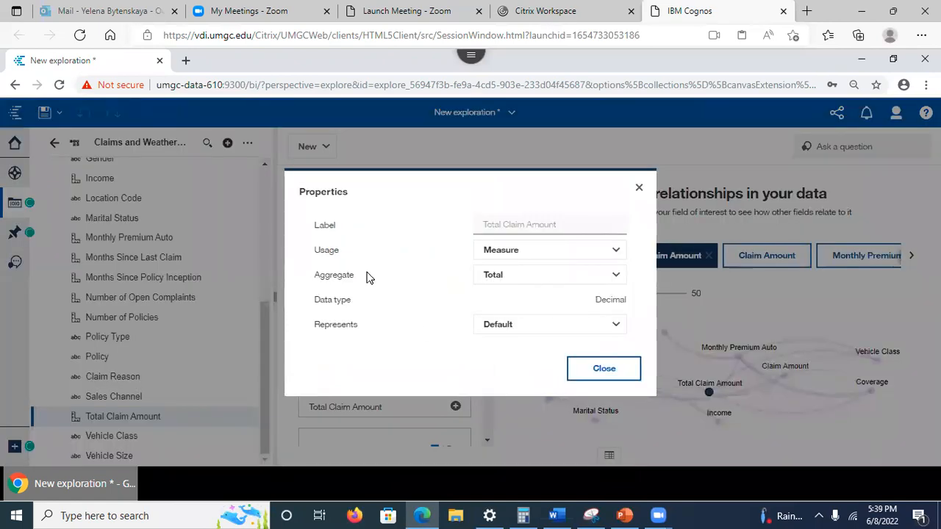
{"action": "left_click", "coordinate": [616, 282]}
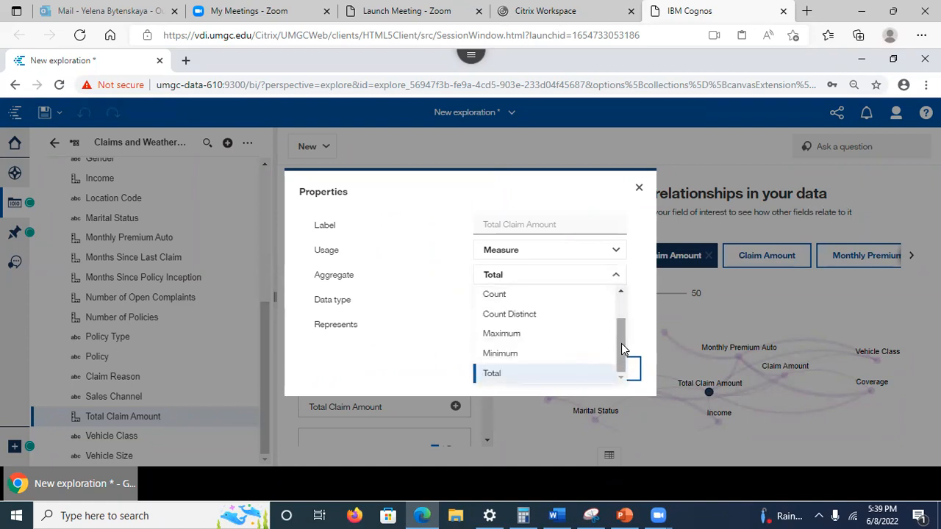
{"action": "scroll", "coordinate": [620, 340], "scroll_direction": "up", "scroll_amount": 2}
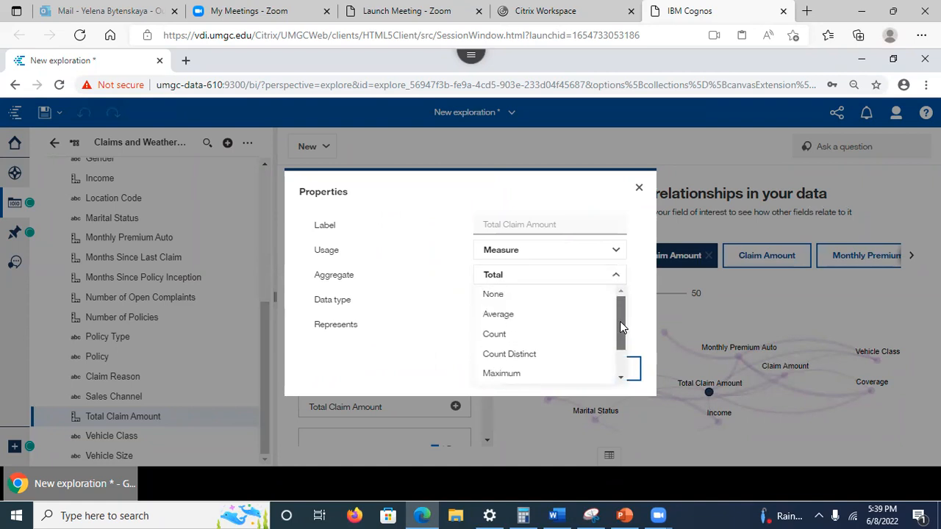
{"action": "left_click", "coordinate": [500, 314]}
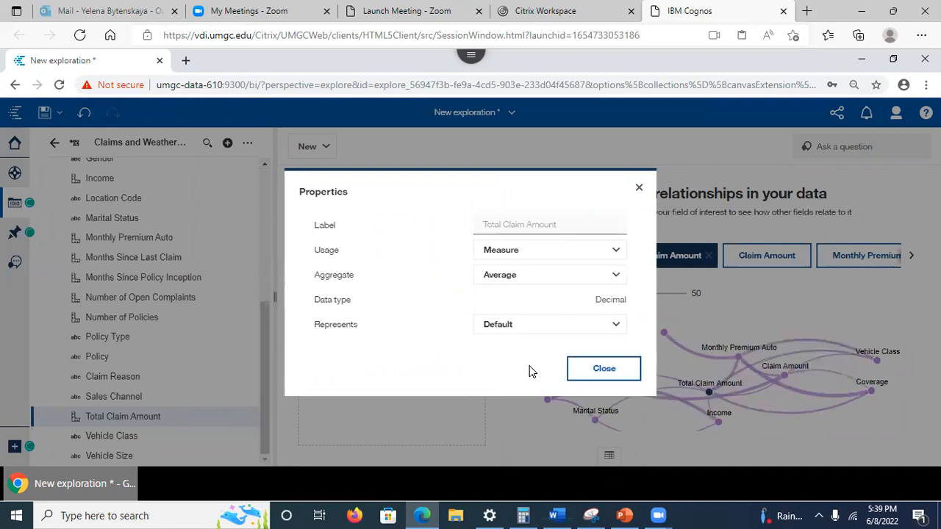
{"action": "left_click", "coordinate": [613, 376]}
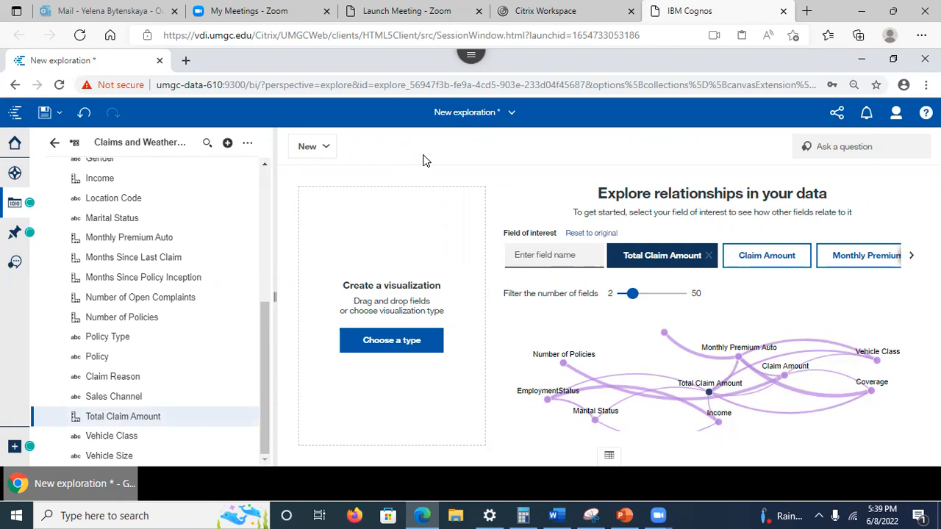
Save the exploration in My content as "Claims and weather exploration"
{"action": "left_click", "coordinate": [511, 116]}
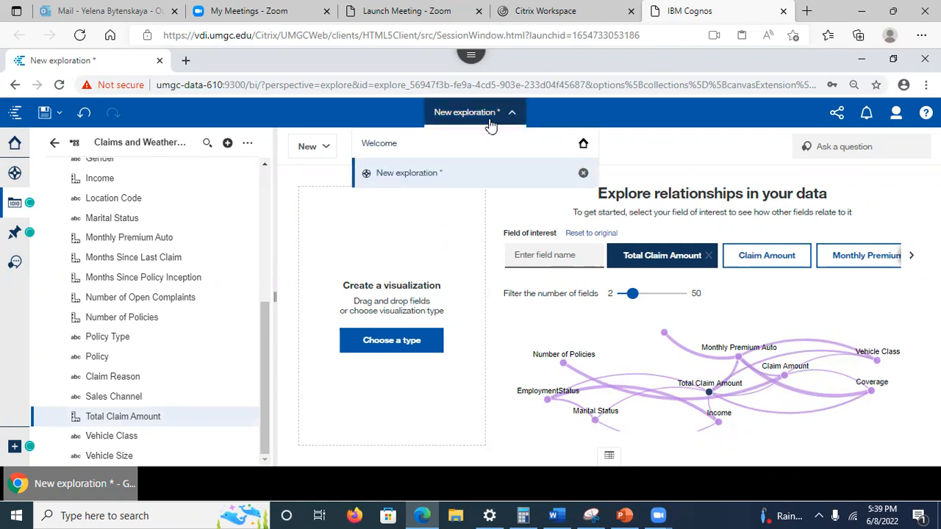
{"action": "left_click", "coordinate": [43, 114]}
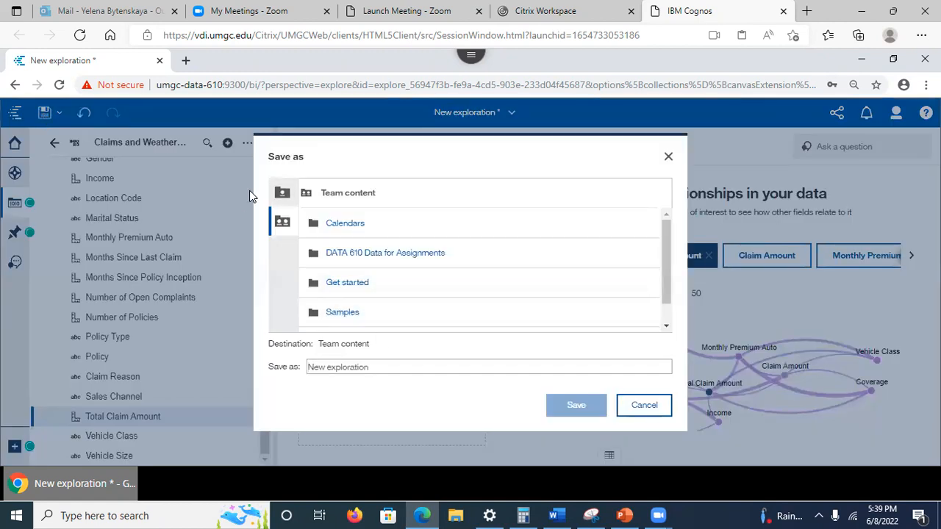
{"action": "left_click", "coordinate": [282, 193]}
{"action": "left_click", "coordinate": [384, 370]}
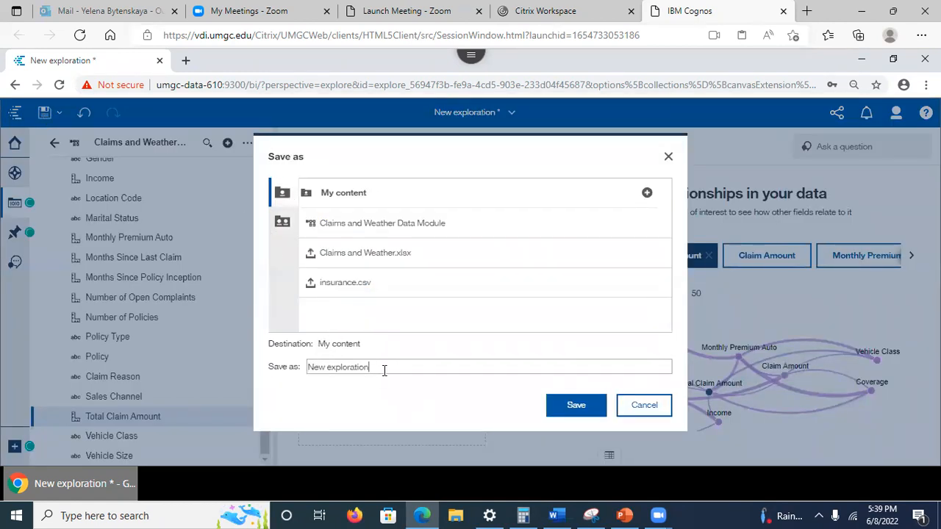
{"action": "left_click_drag", "start_coordinate": [384, 370], "coordinate": [294, 367]}
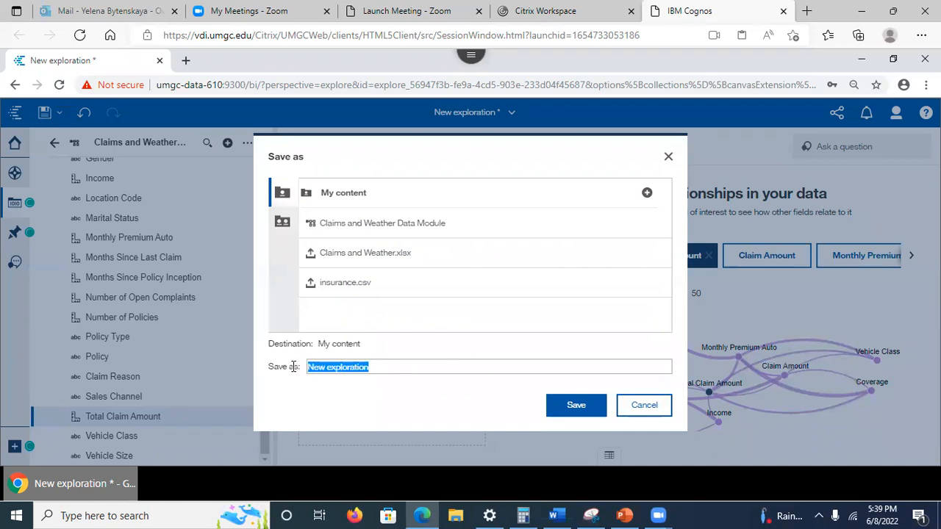
{"action": "type", "text": "Claims and weather explo"}
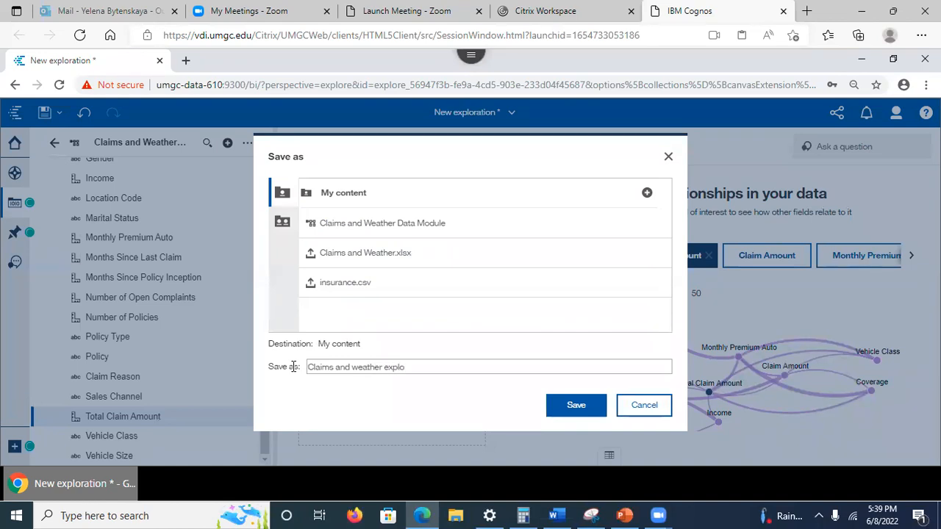
{"action": "type", "text": "ration"}
{"action": "left_click", "coordinate": [576, 405]}
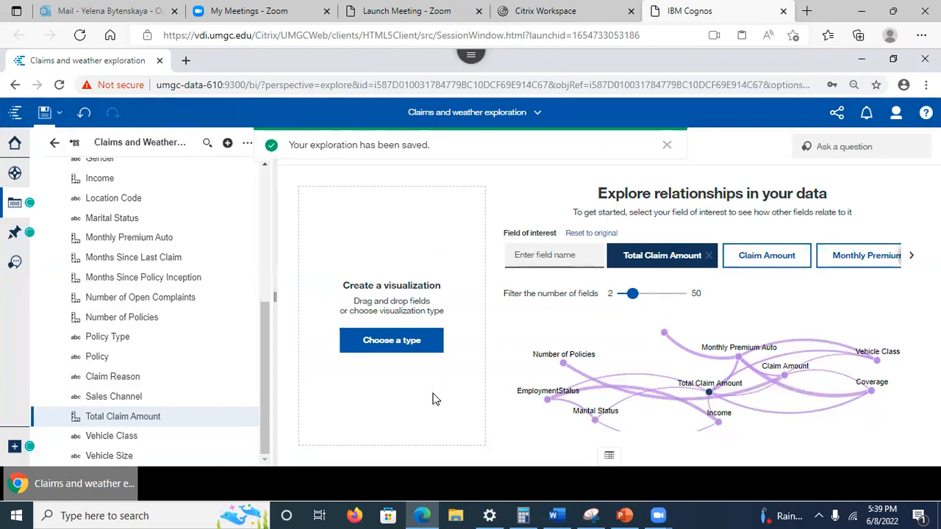
Review the suggested visualizations for Total Claim Amount, both alone and combined with Monthly Premium Auto in the relationship diagram
{"action": "left_click", "coordinate": [709, 394]}
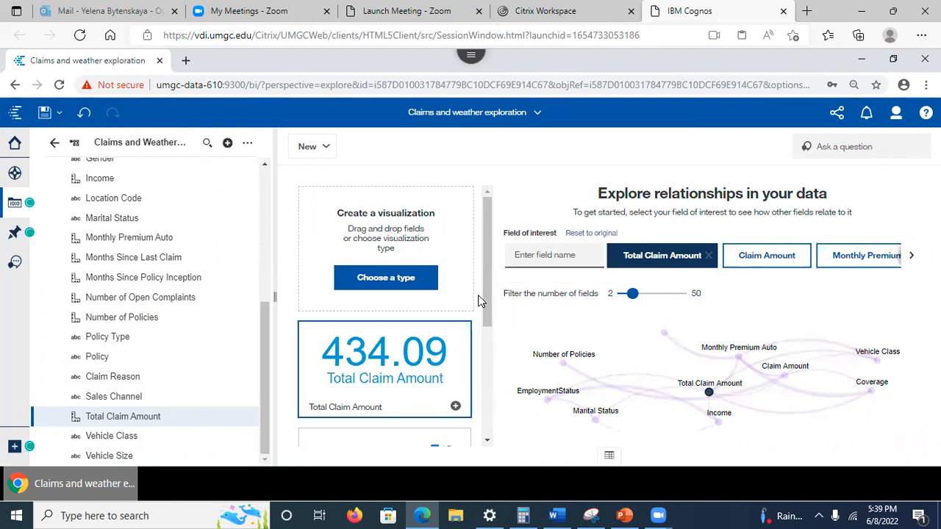
{"action": "left_click_drag", "start_coordinate": [485, 300], "coordinate": [500, 404]}
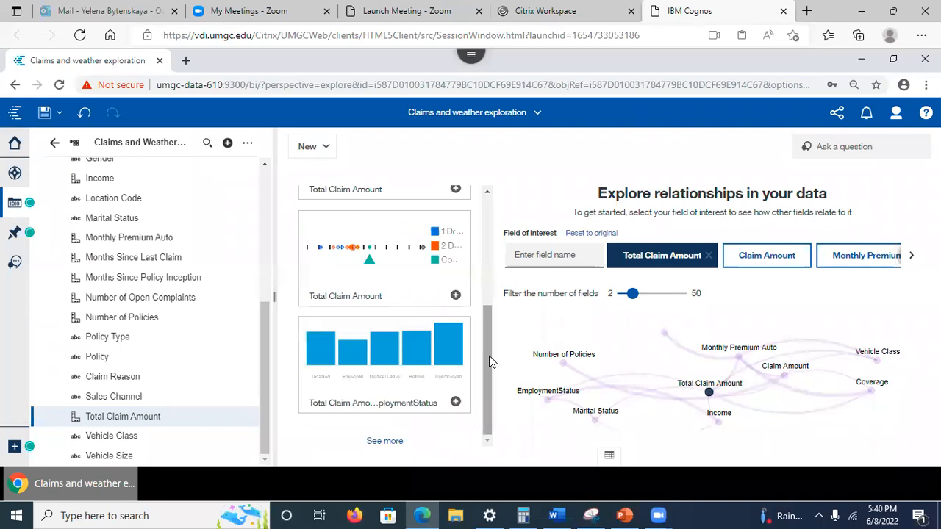
{"action": "left_click", "coordinate": [384, 442]}
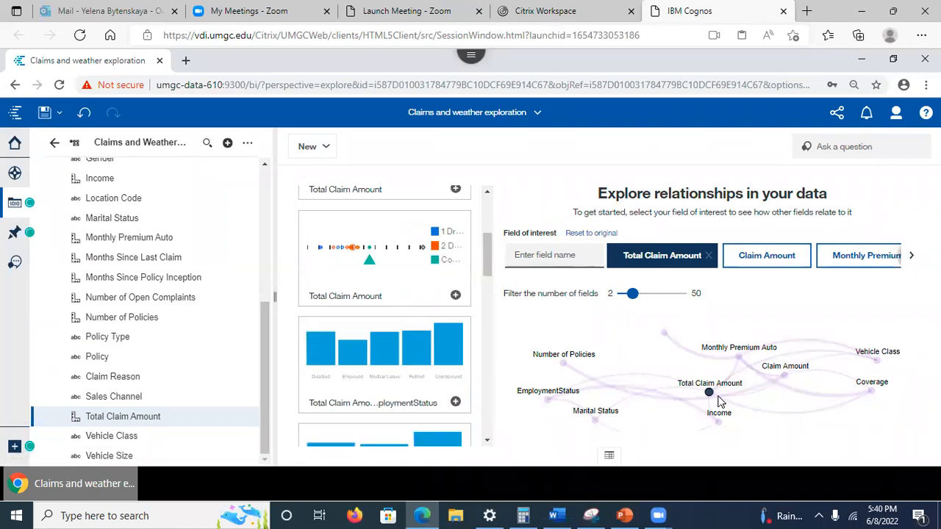
{"action": "mouse_move", "coordinate": [709, 398]}
{"action": "left_click", "coordinate": [739, 359]}
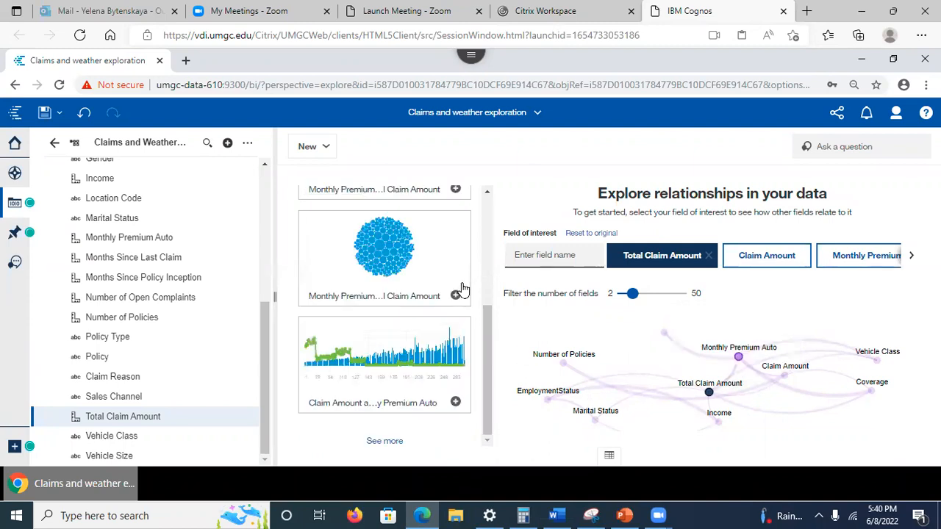
{"action": "left_click", "coordinate": [710, 394]}
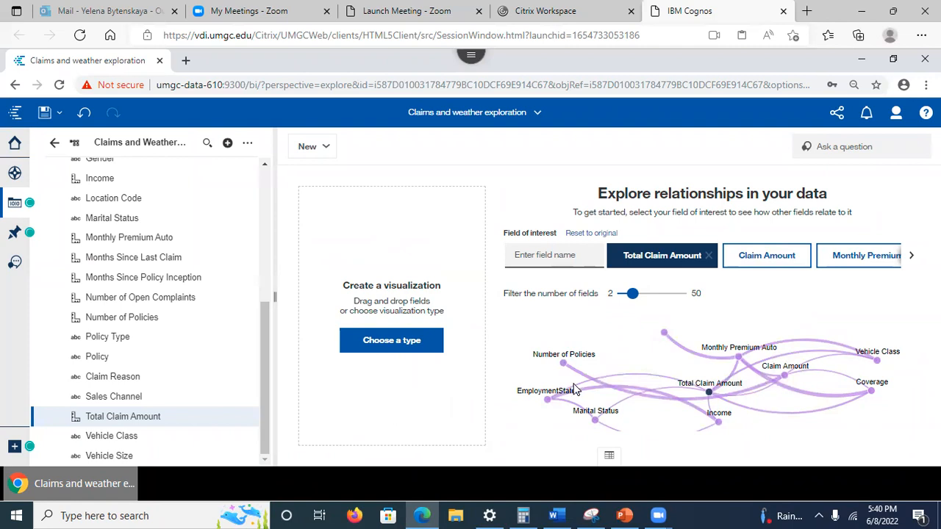
Add the suggested Total Claim Amount summary and driver analysis as cards, and open the driver analysis card with a narrower cards area
{"action": "left_click", "coordinate": [710, 395]}
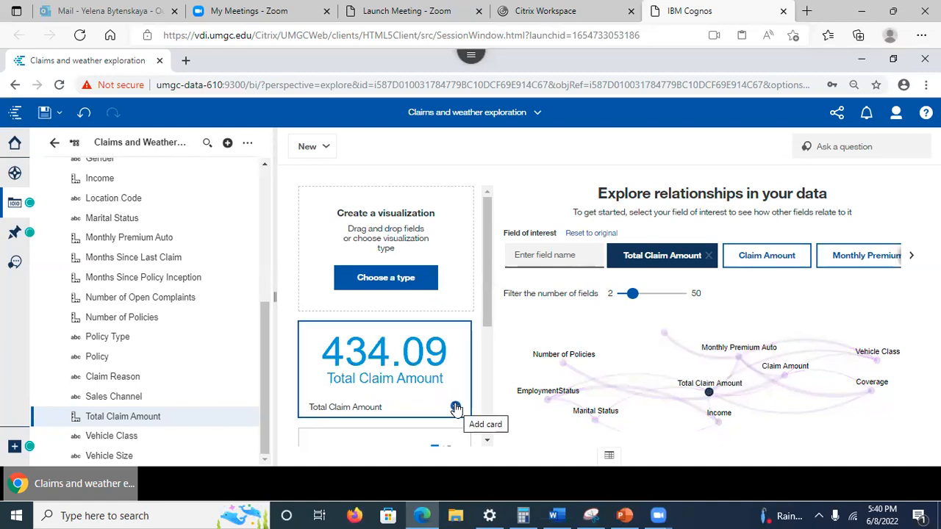
{"action": "left_click", "coordinate": [456, 407]}
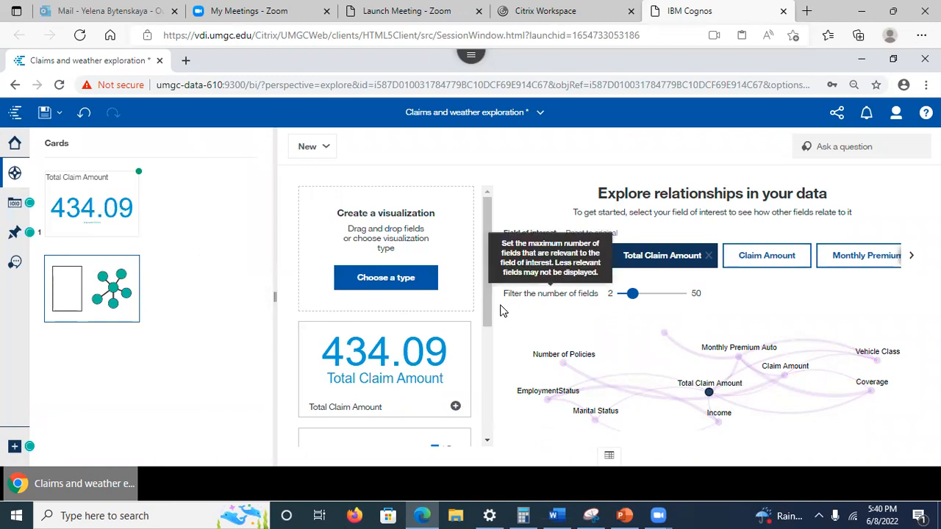
{"action": "left_click_drag", "start_coordinate": [487, 313], "coordinate": [486, 425]}
{"action": "left_click", "coordinate": [456, 303]}
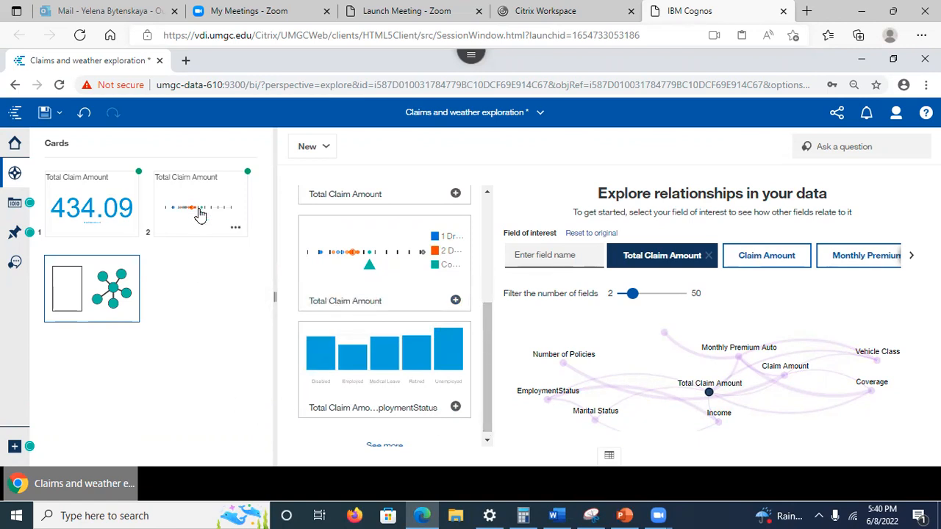
{"action": "left_click", "coordinate": [199, 213]}
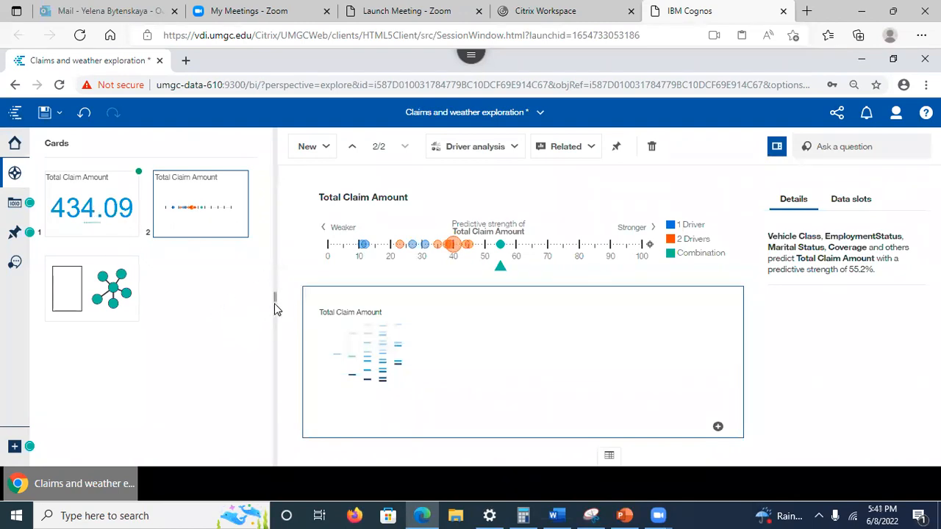
{"action": "left_click_drag", "start_coordinate": [273, 301], "coordinate": [248, 305]}
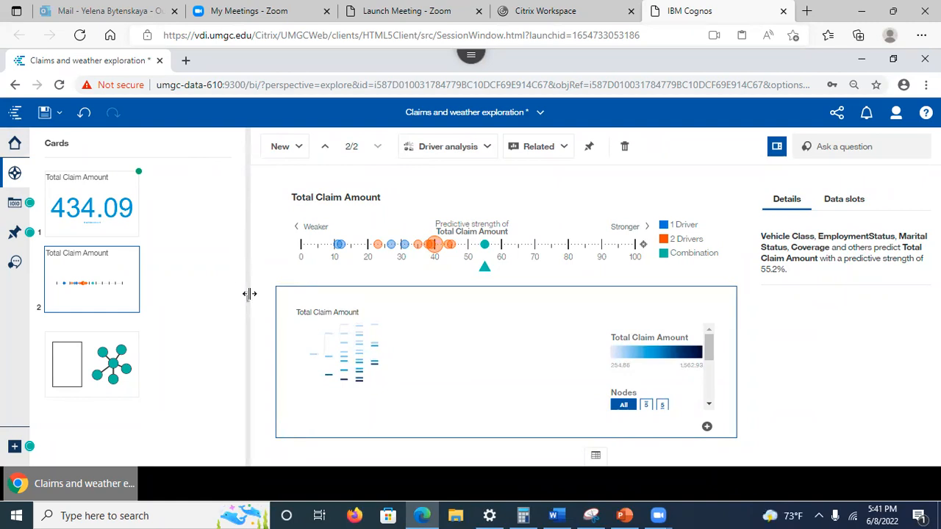
Create a new single card that uses the Spiral visualization type
{"action": "left_click", "coordinate": [279, 150]}
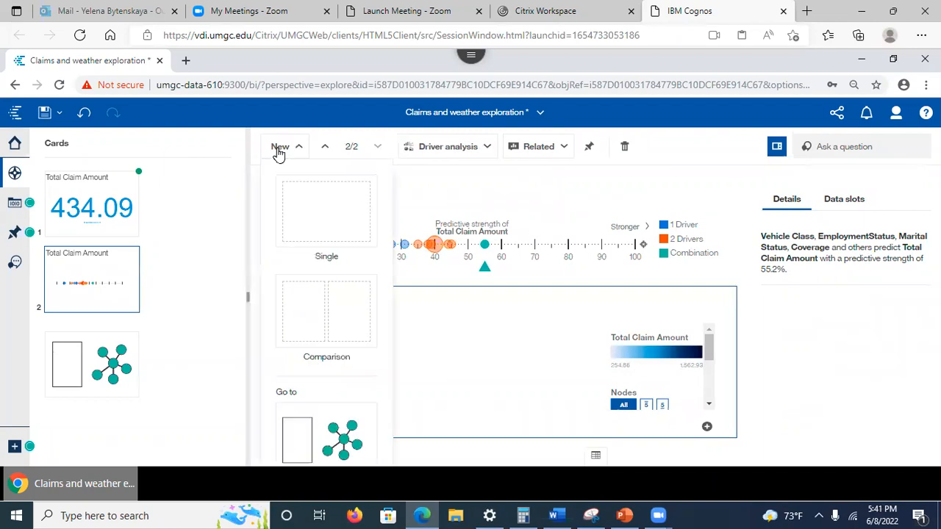
{"action": "left_click", "coordinate": [315, 219]}
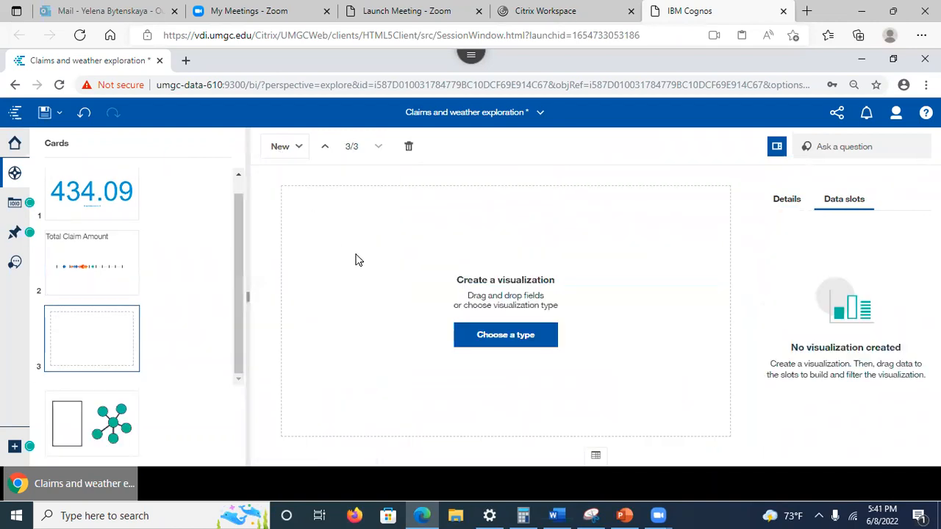
{"action": "left_click", "coordinate": [482, 341]}
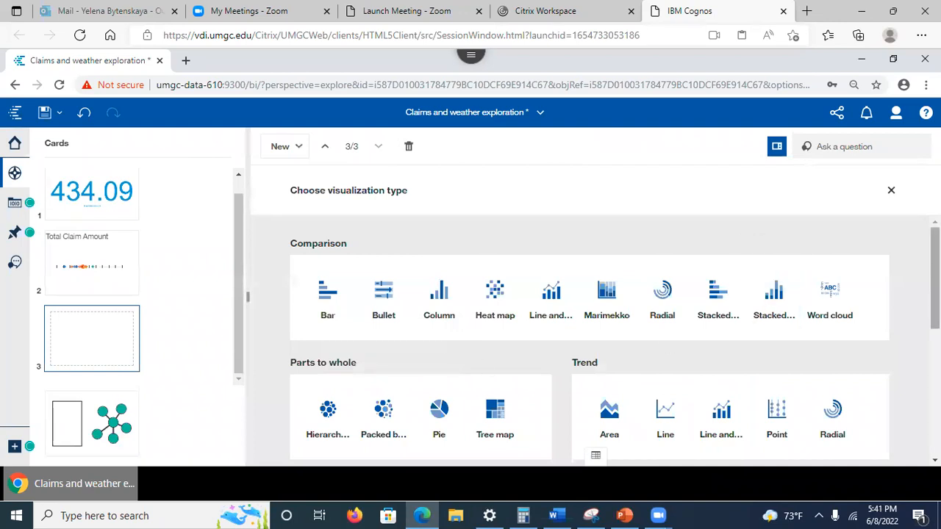
{"action": "scroll", "coordinate": [589, 339], "scroll_direction": "down", "scroll_amount": 2}
{"action": "scroll", "coordinate": [728, 437], "scroll_direction": "down", "scroll_amount": 3}
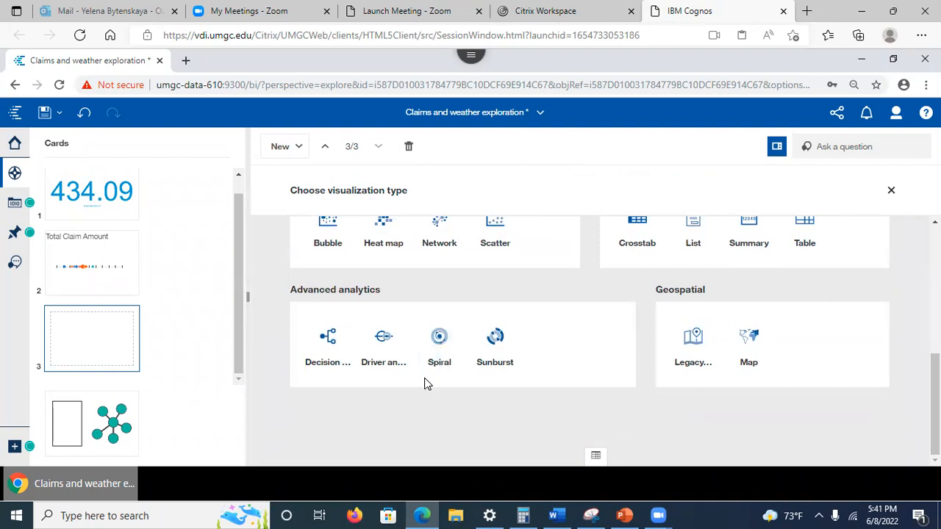
{"action": "left_click", "coordinate": [439, 342]}
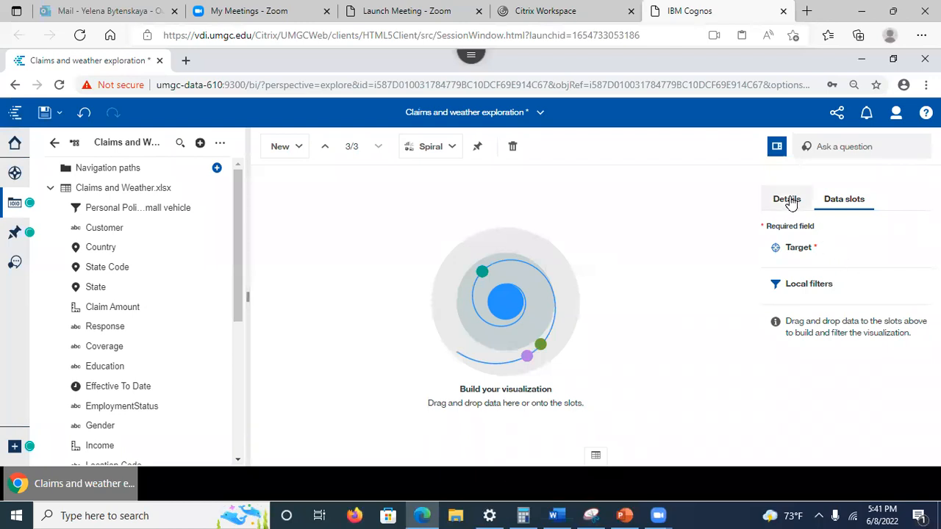
Assign Total Claim Amount as the target of the empty spiral visualization
{"action": "left_click", "coordinate": [815, 250]}
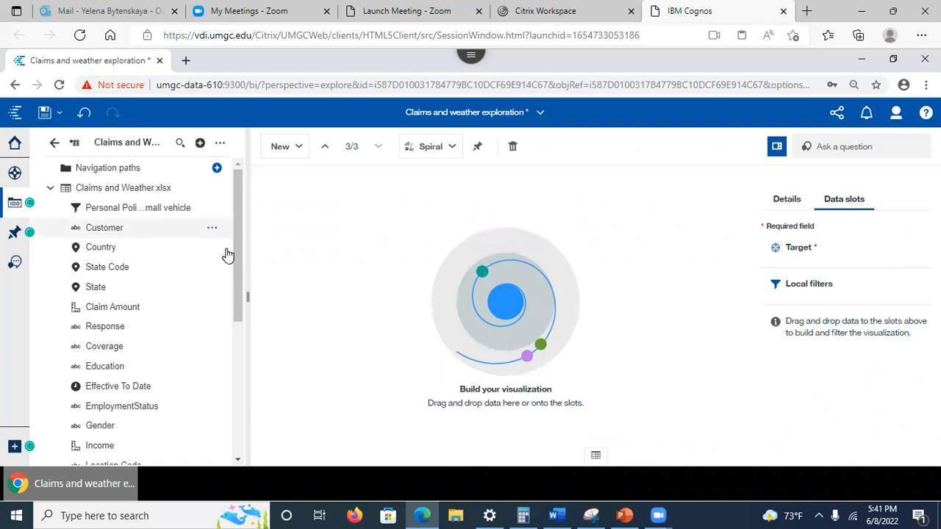
{"action": "left_click_drag", "start_coordinate": [238, 250], "coordinate": [239, 390]}
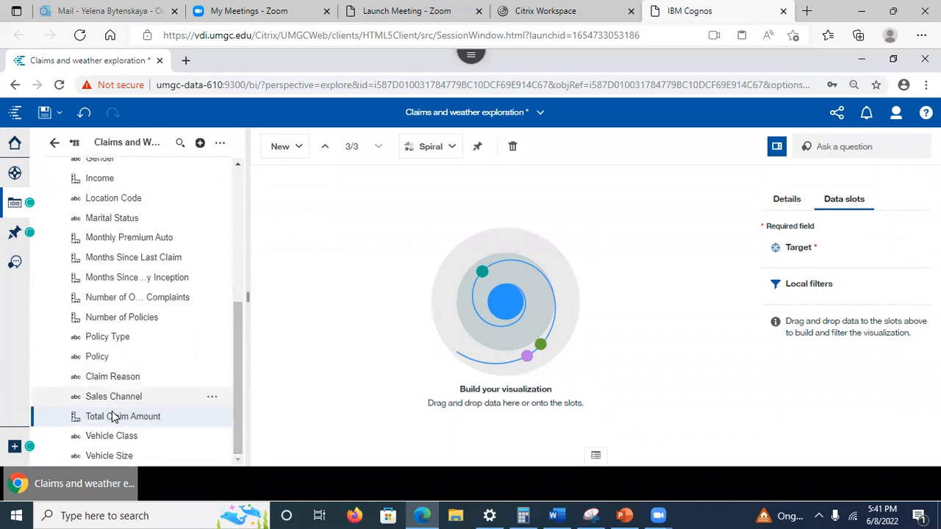
{"action": "left_click_drag", "start_coordinate": [116, 424], "coordinate": [796, 245]}
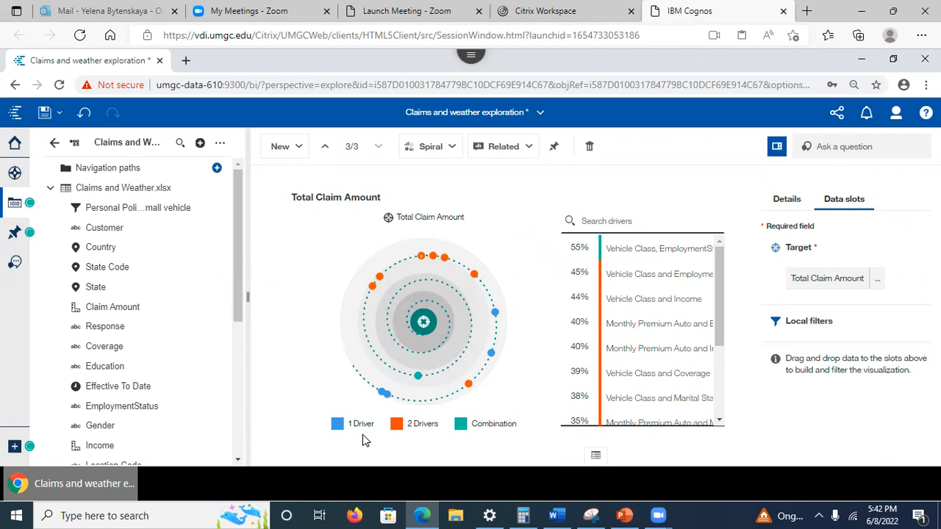
Compare the spiral's driver list with only single drivers, with two-driver pairs included, and with the combination included
{"action": "left_click", "coordinate": [397, 425]}
{"action": "left_click", "coordinate": [466, 425]}
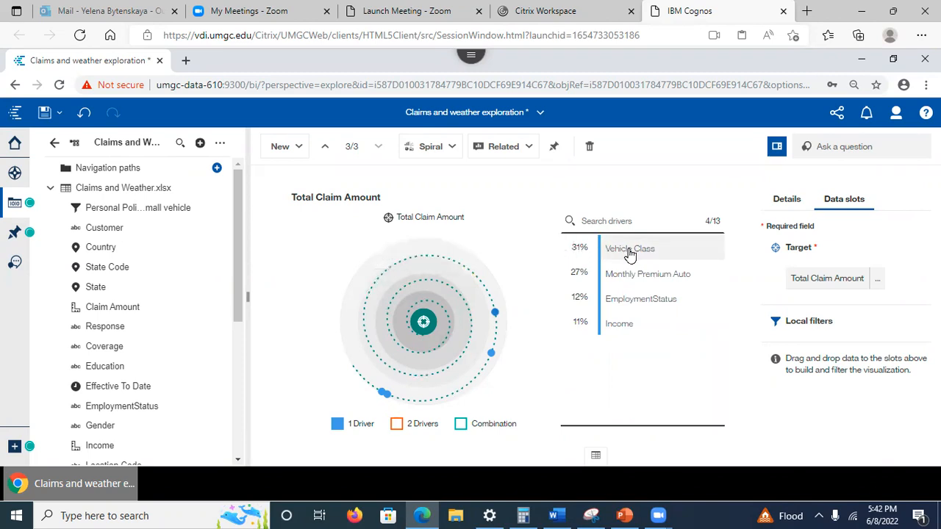
{"action": "mouse_move", "coordinate": [630, 253]}
{"action": "mouse_move", "coordinate": [570, 252]}
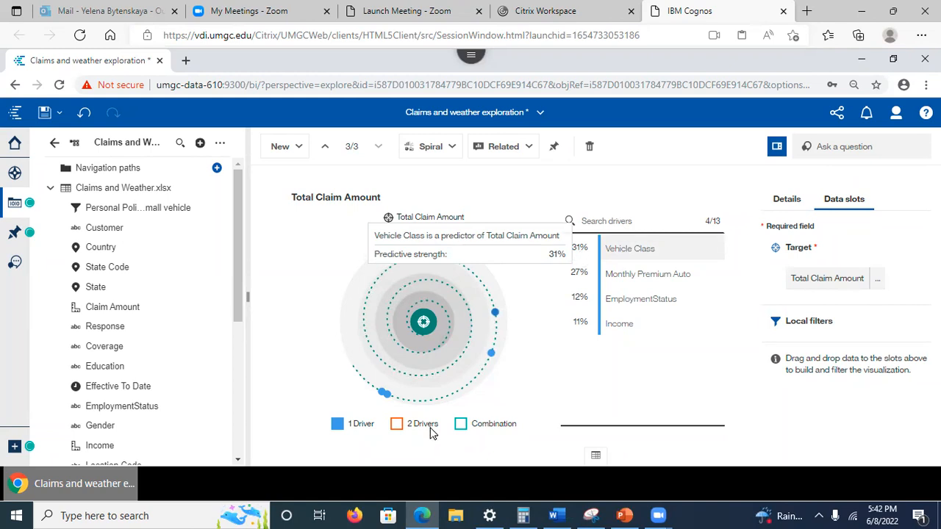
{"action": "left_click", "coordinate": [399, 426]}
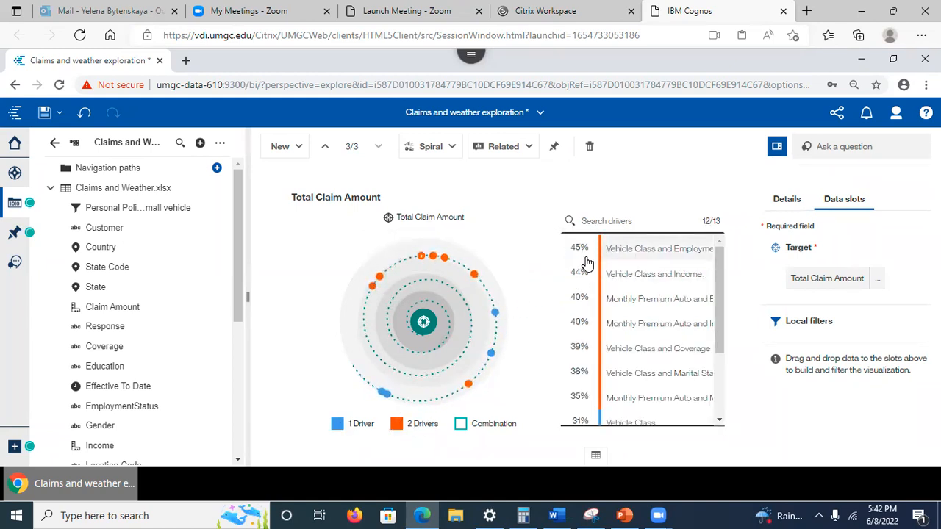
{"action": "left_click", "coordinate": [462, 424]}
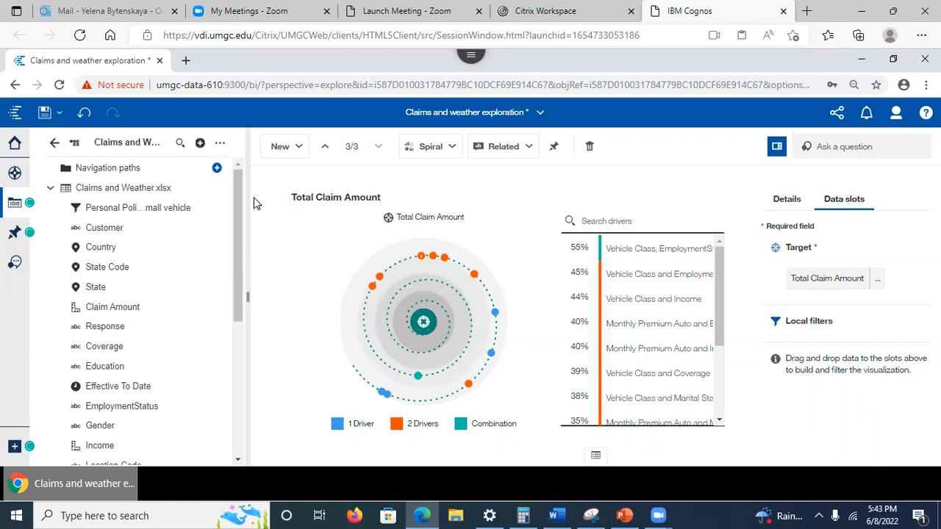
Open the Total Claim Amount driver analysis card at full width, with the cards list and the details area hidden
{"action": "left_click", "coordinate": [15, 176]}
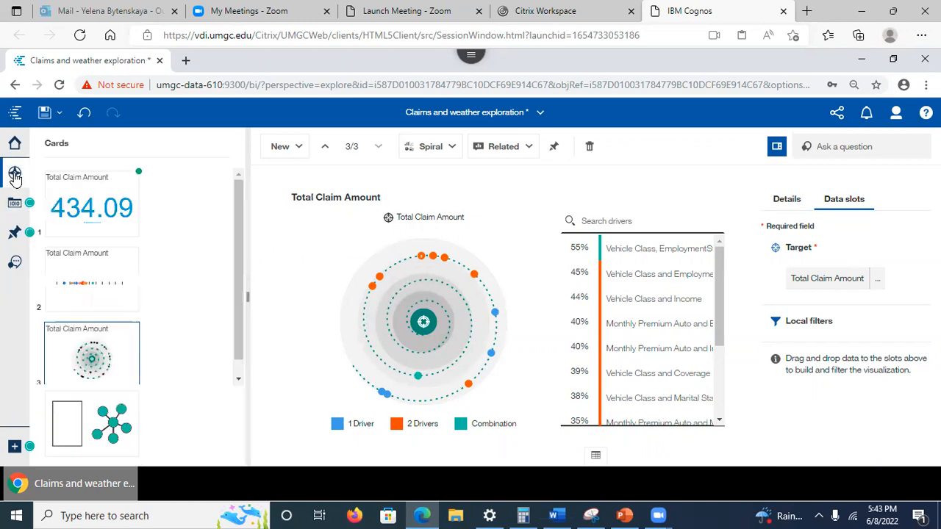
{"action": "left_click_drag", "start_coordinate": [238, 269], "coordinate": [238, 281]}
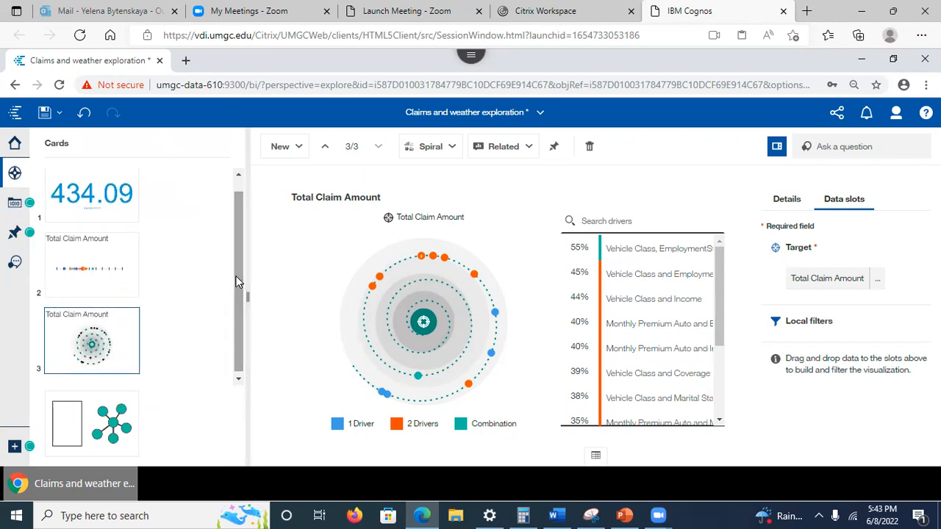
{"action": "left_click", "coordinate": [98, 271]}
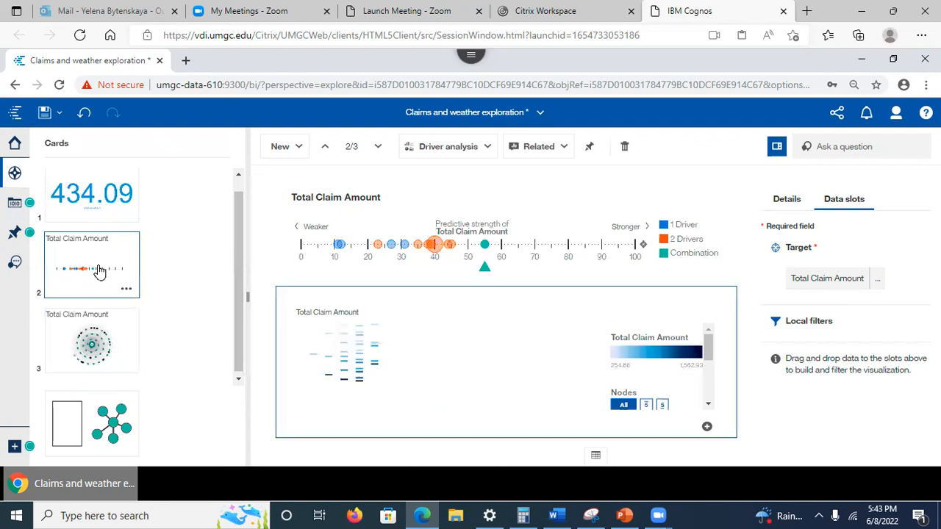
{"action": "left_click", "coordinate": [14, 177]}
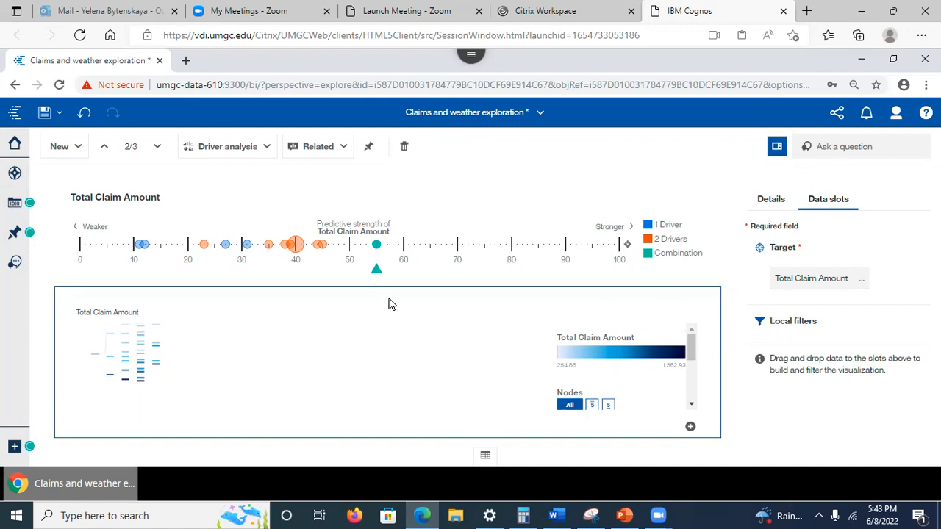
{"action": "left_click", "coordinate": [780, 147]}
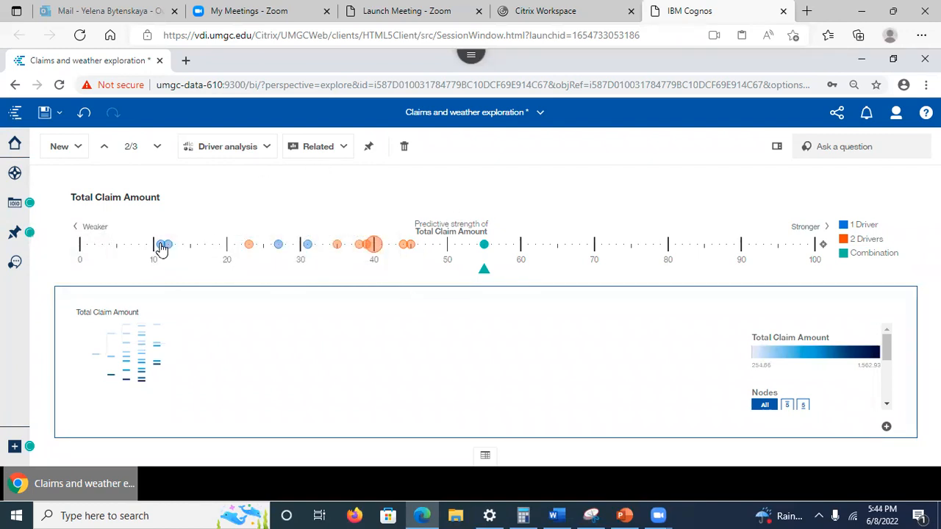
Inspect the detail charts of the weakest single driver, the weakest two-driver pair and the combination on the predictive strength scale
{"action": "left_click", "coordinate": [162, 247]}
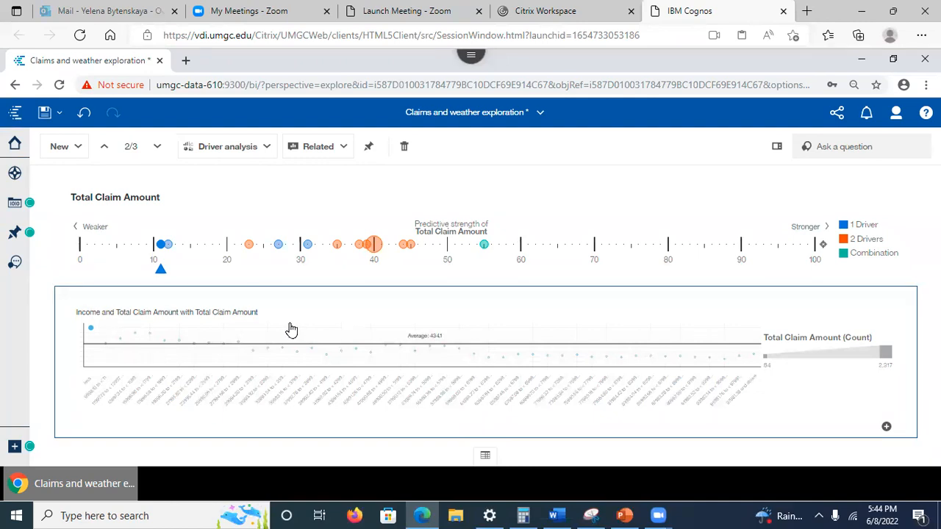
{"action": "left_click", "coordinate": [251, 250]}
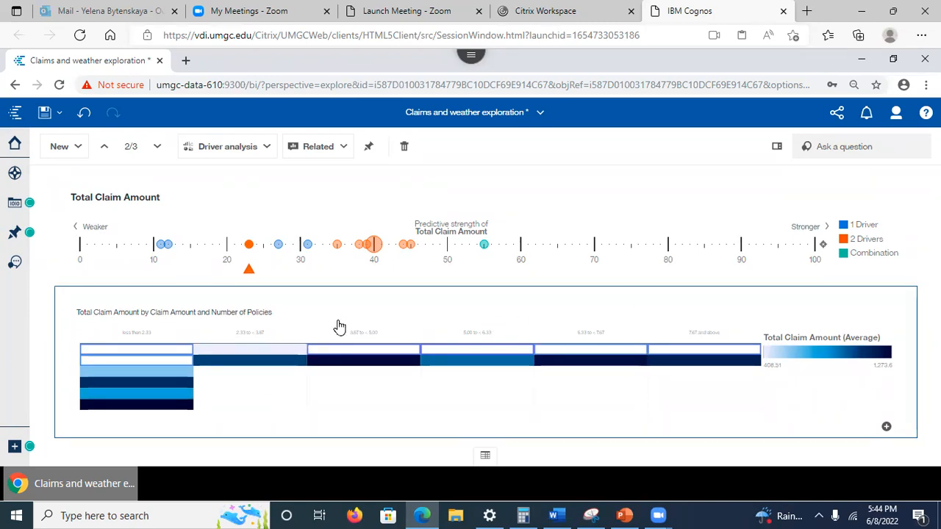
{"action": "left_click", "coordinate": [484, 247]}
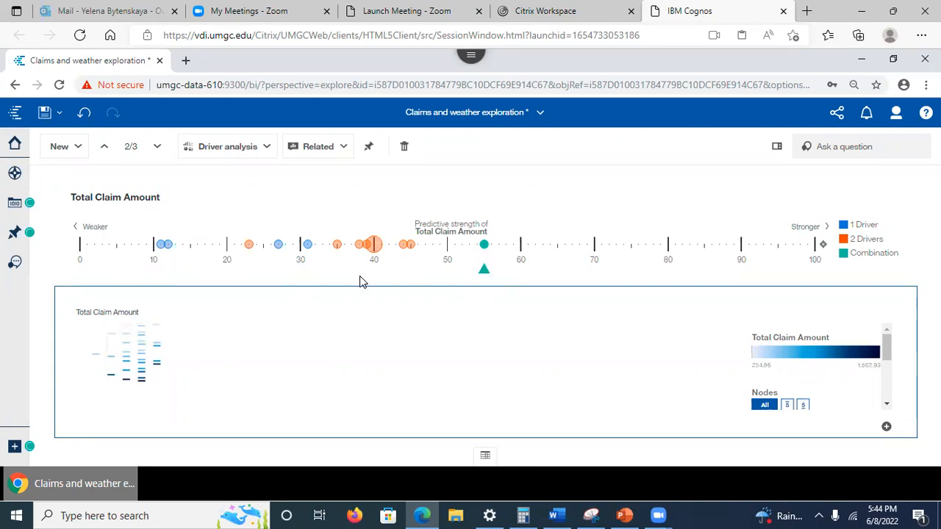
Add the combination's decision tree as a new card and open it with the cards list hidden
{"action": "left_click", "coordinate": [887, 428]}
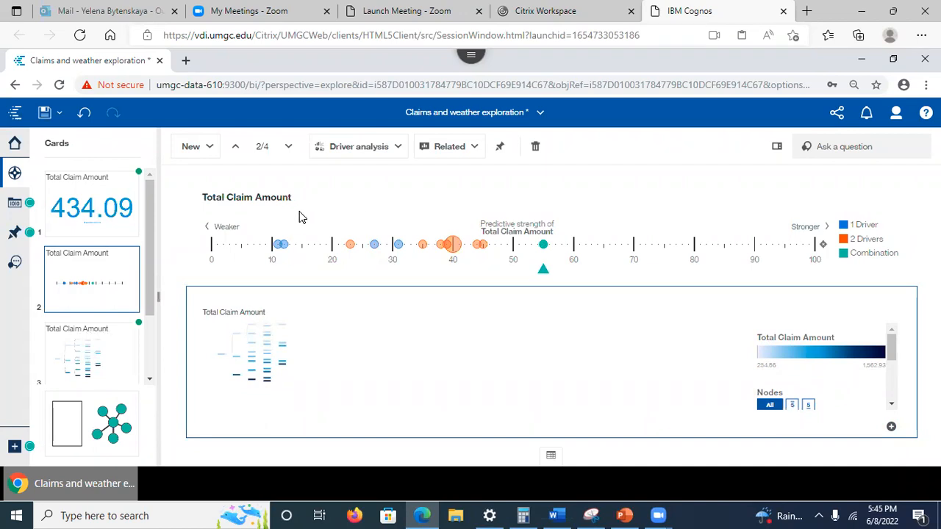
{"action": "mouse_move", "coordinate": [114, 296]}
{"action": "left_click", "coordinate": [60, 358]}
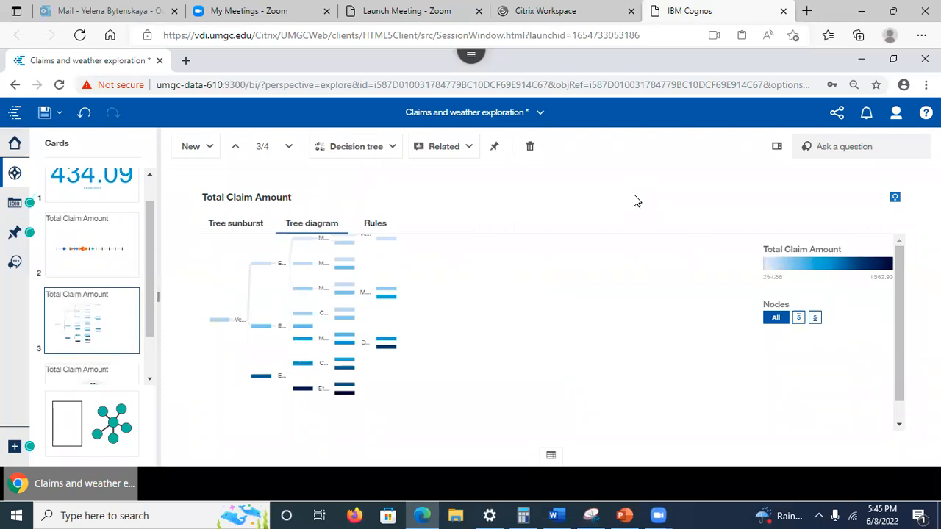
{"action": "left_click", "coordinate": [15, 177]}
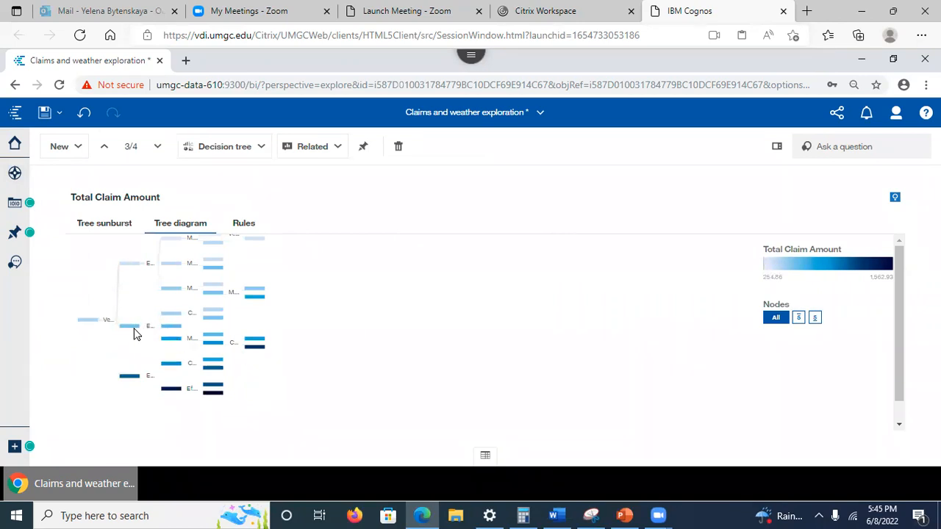
Collapse the Two-Door Car and SUV, Sports Car branches and both employment nodes under Luxury SUV, Luxury Car in the tree diagram
{"action": "mouse_move", "coordinate": [135, 333]}
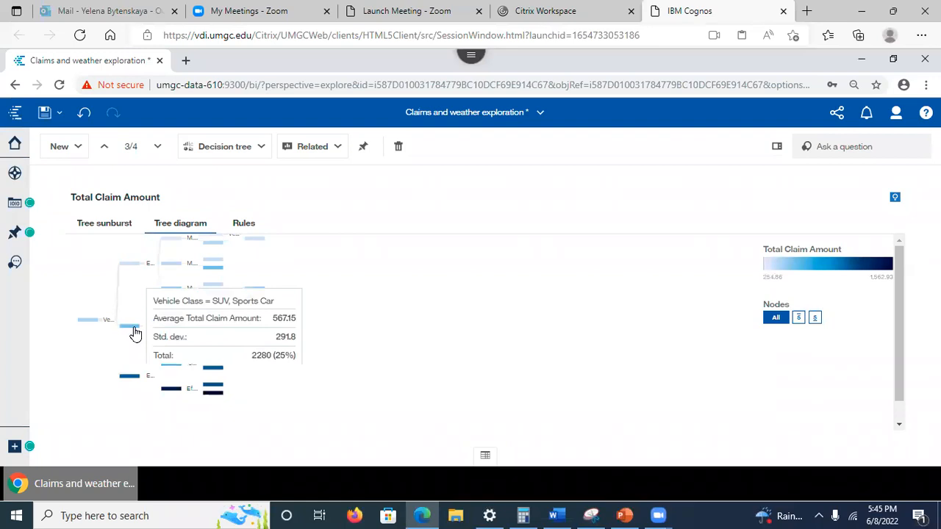
{"action": "left_click", "coordinate": [135, 333]}
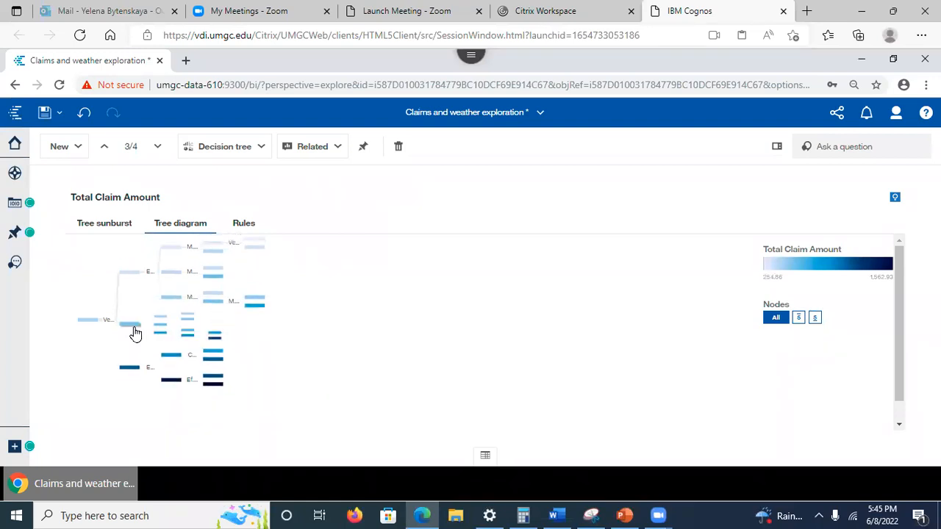
{"action": "left_click", "coordinate": [156, 324]}
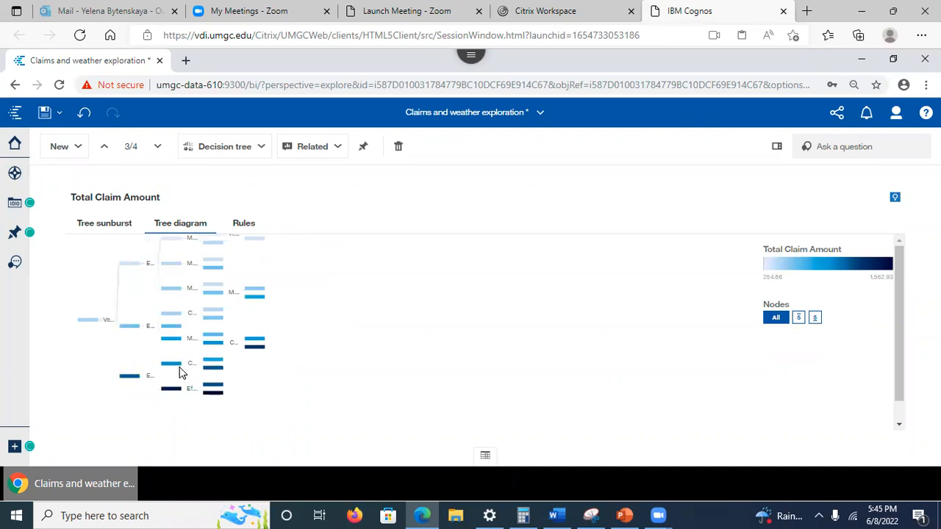
{"action": "left_click", "coordinate": [173, 365]}
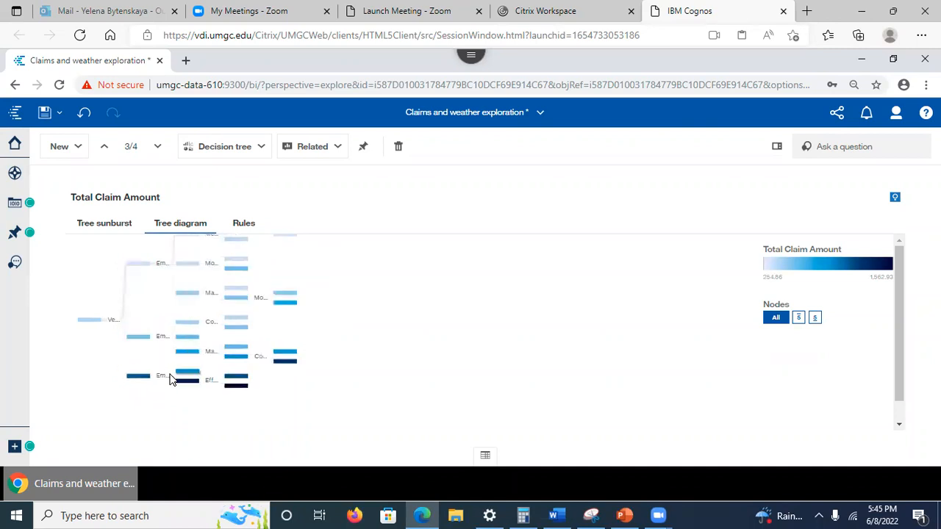
{"action": "left_click", "coordinate": [190, 382]}
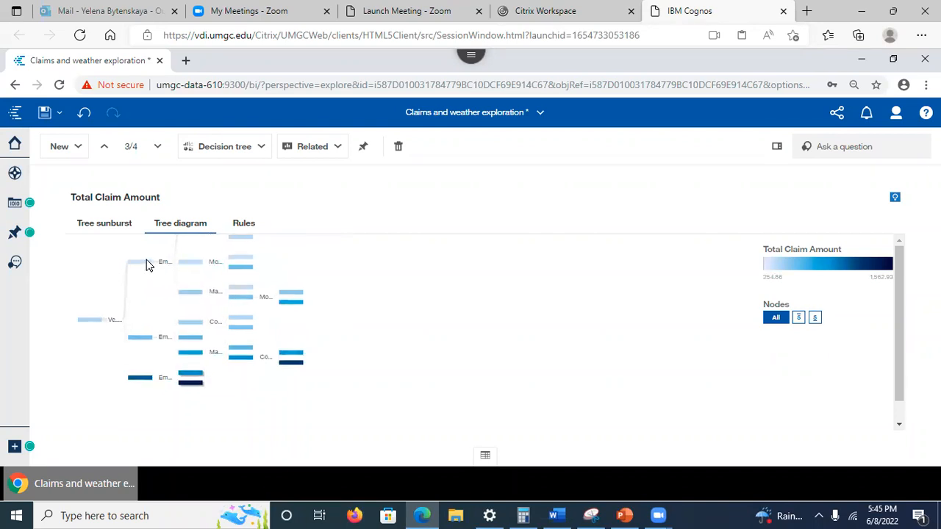
{"action": "left_click", "coordinate": [193, 262]}
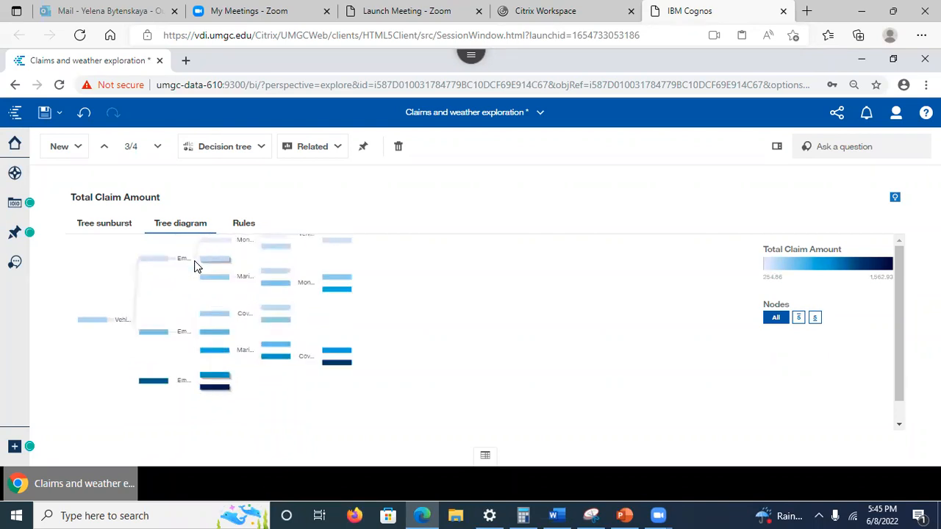
{"action": "left_click", "coordinate": [155, 334]}
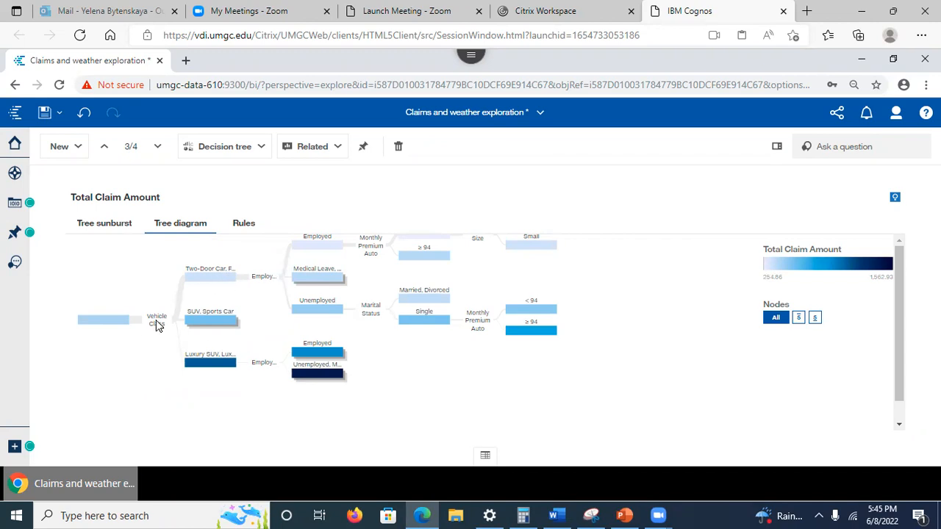
{"action": "left_click", "coordinate": [211, 282]}
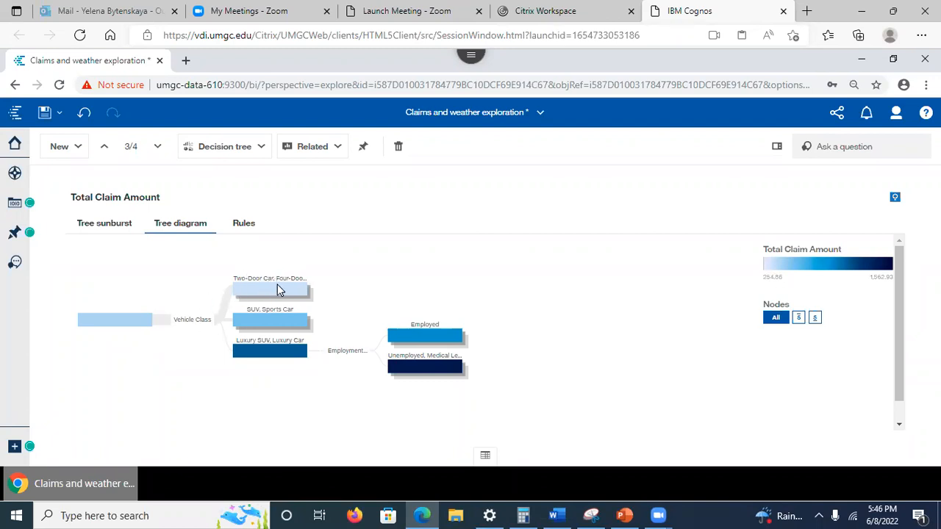
Expand the Two-Door Car branch, collapse its Unemployed node and expand its Employed node down to Vehicle Size
{"action": "mouse_move", "coordinate": [269, 294]}
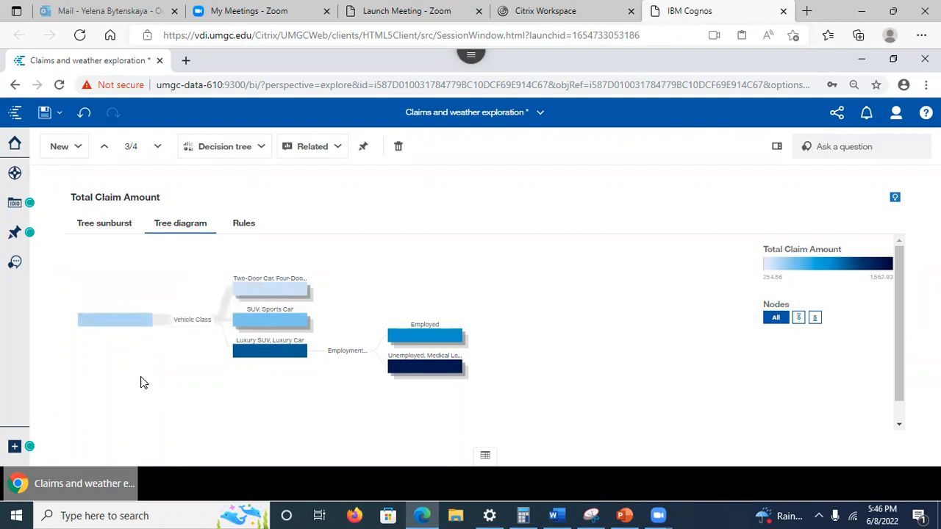
{"action": "left_click", "coordinate": [298, 295]}
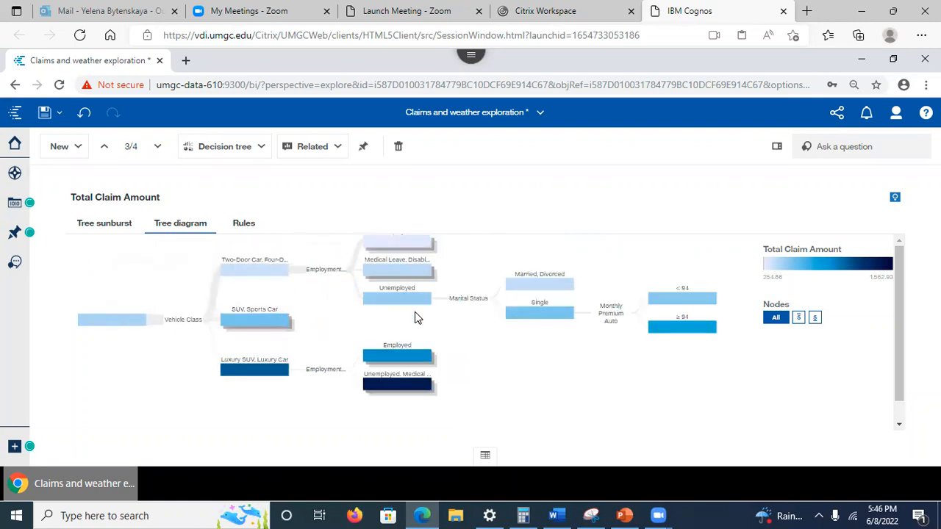
{"action": "left_click", "coordinate": [407, 301]}
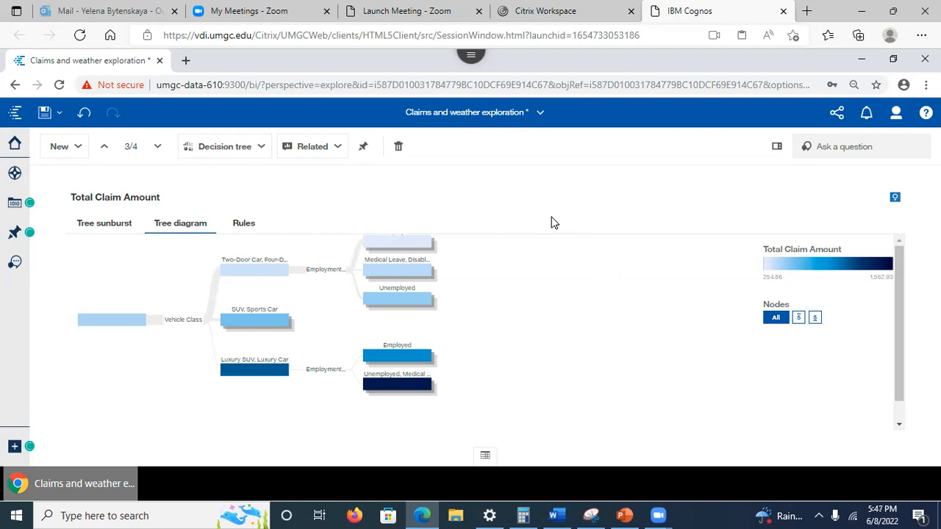
{"action": "scroll", "coordinate": [539, 335], "scroll_direction": "up", "scroll_amount": 1}
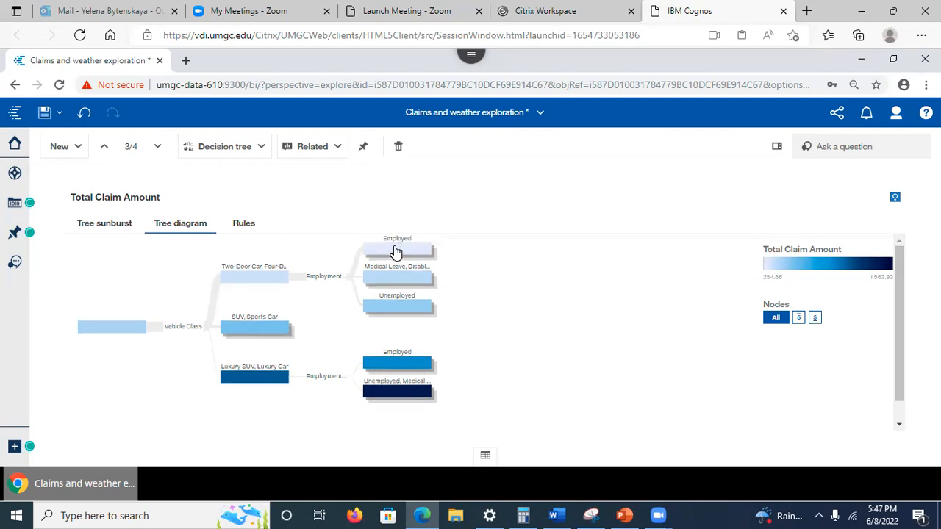
{"action": "mouse_move", "coordinate": [397, 253]}
{"action": "left_click", "coordinate": [409, 255]}
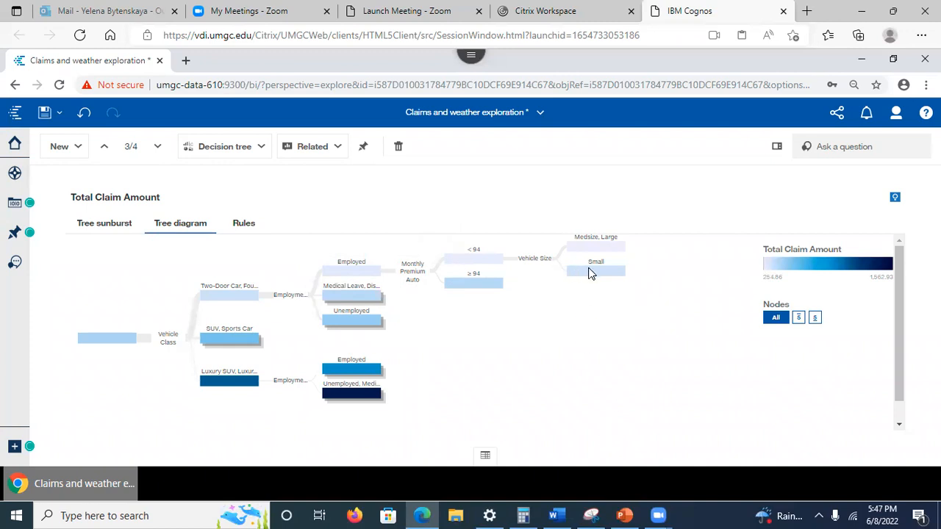
{"action": "mouse_move", "coordinate": [604, 277]}
Expand the Unemployed, Medical Leave node under Luxury SUV, Luxury Car, and show the decision tree's details
{"action": "mouse_move", "coordinate": [351, 398]}
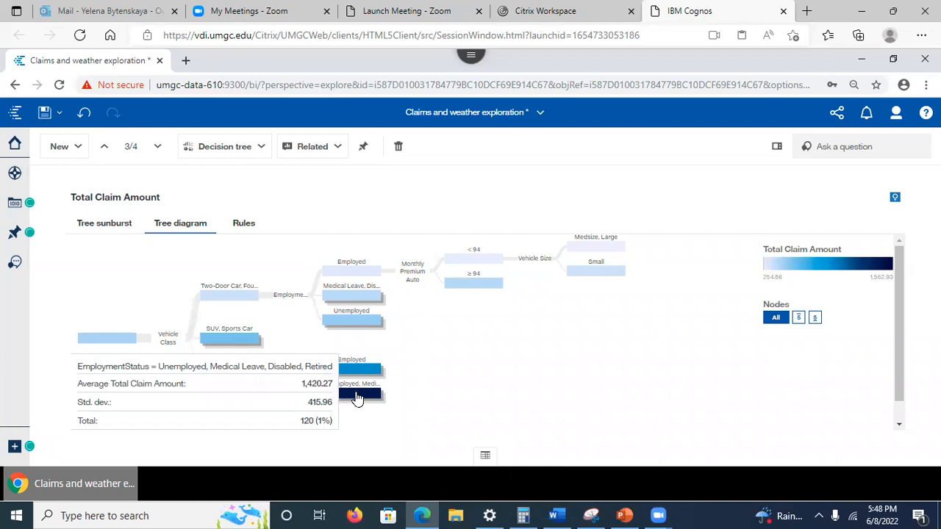
{"action": "left_click", "coordinate": [356, 398]}
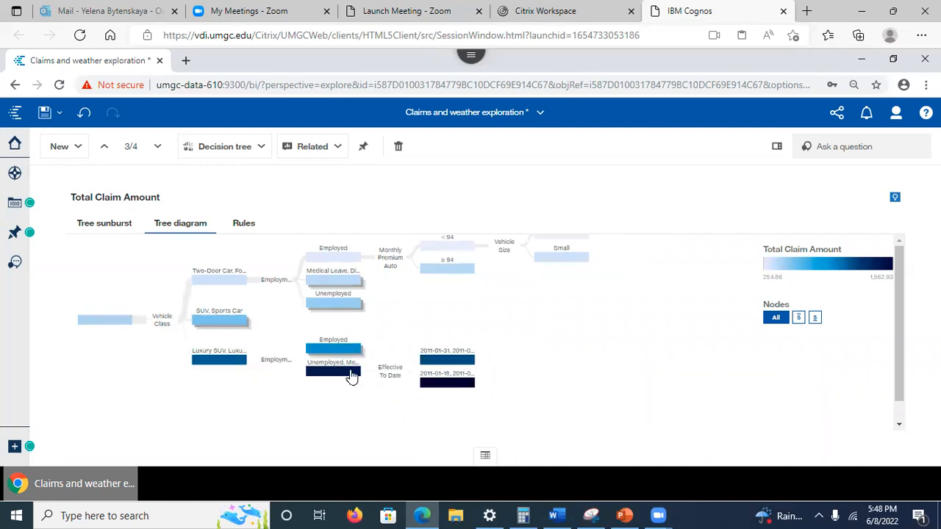
{"action": "mouse_move", "coordinate": [342, 376]}
{"action": "scroll", "coordinate": [599, 309], "scroll_direction": "up", "scroll_amount": 1}
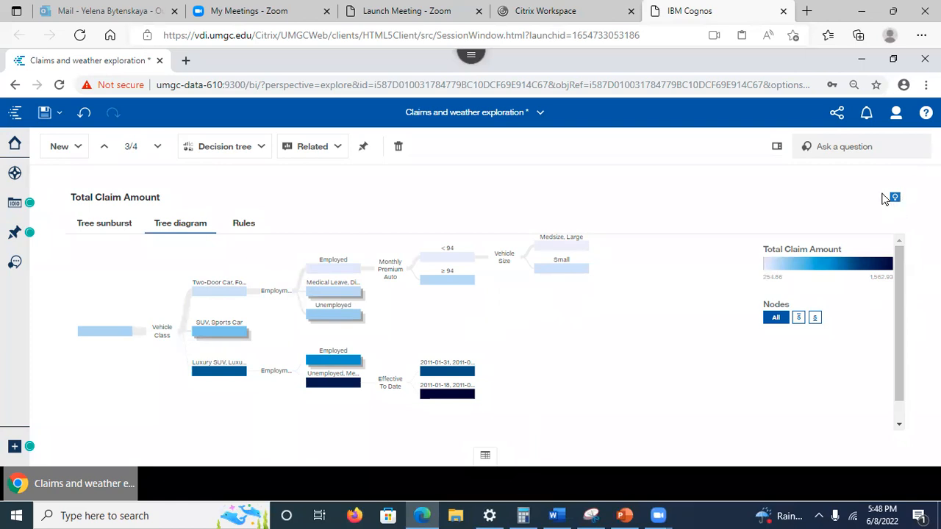
{"action": "left_click", "coordinate": [776, 146]}
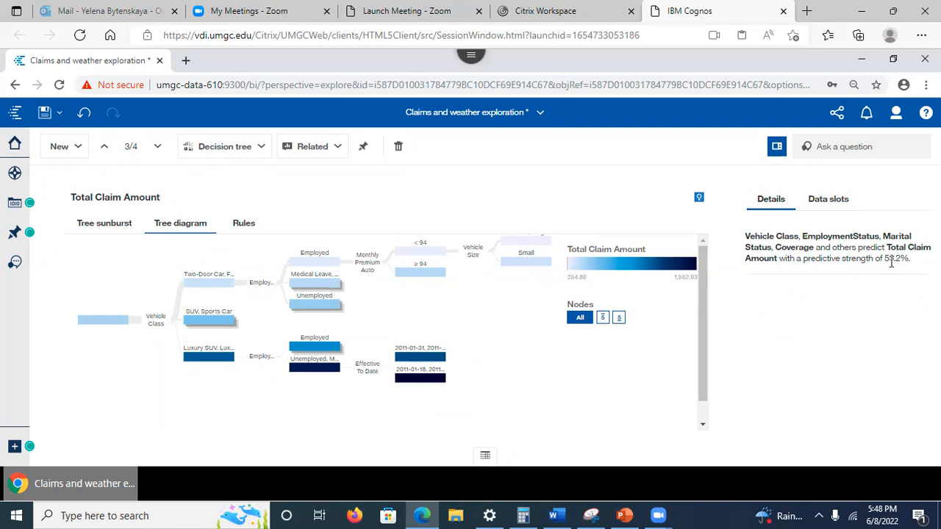
Edit the drivers of the Total Claim Amount target in the decision tree and exclude Effective To Date
{"action": "left_click", "coordinate": [833, 201]}
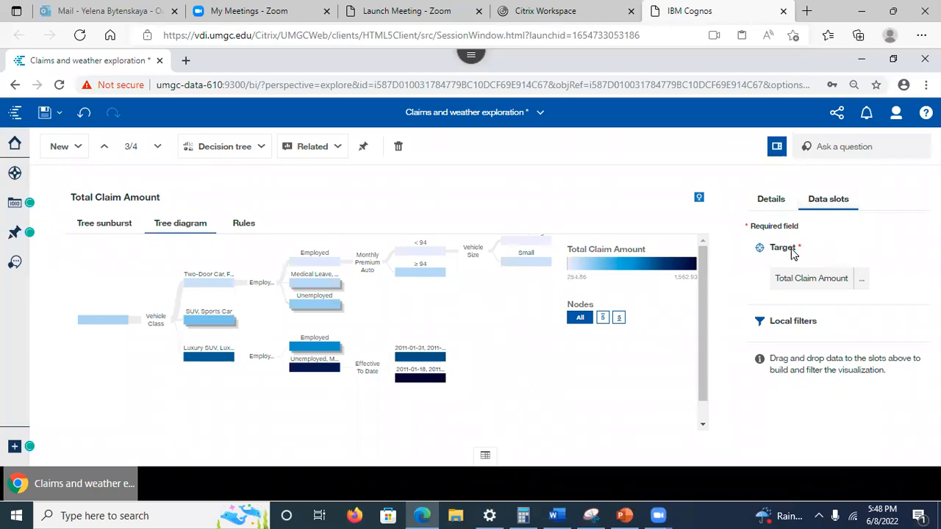
{"action": "left_click", "coordinate": [863, 279]}
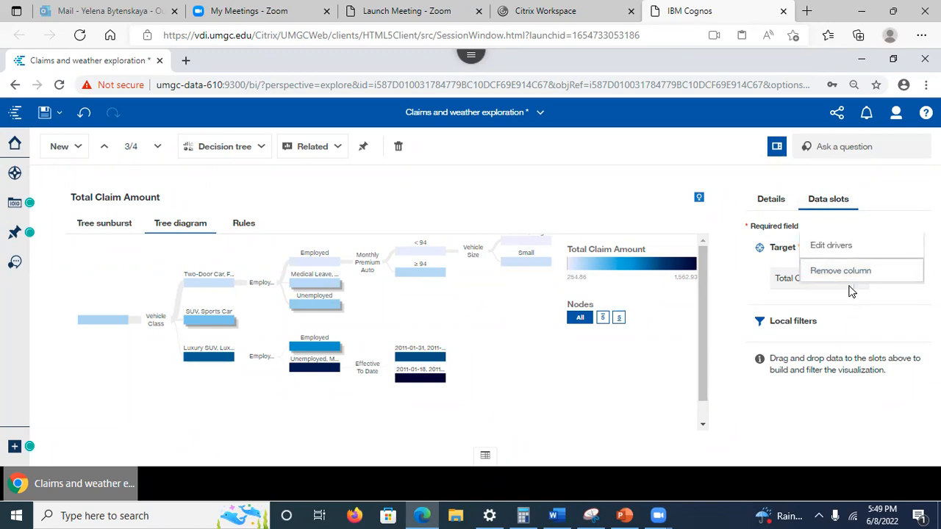
{"action": "left_click", "coordinate": [836, 246]}
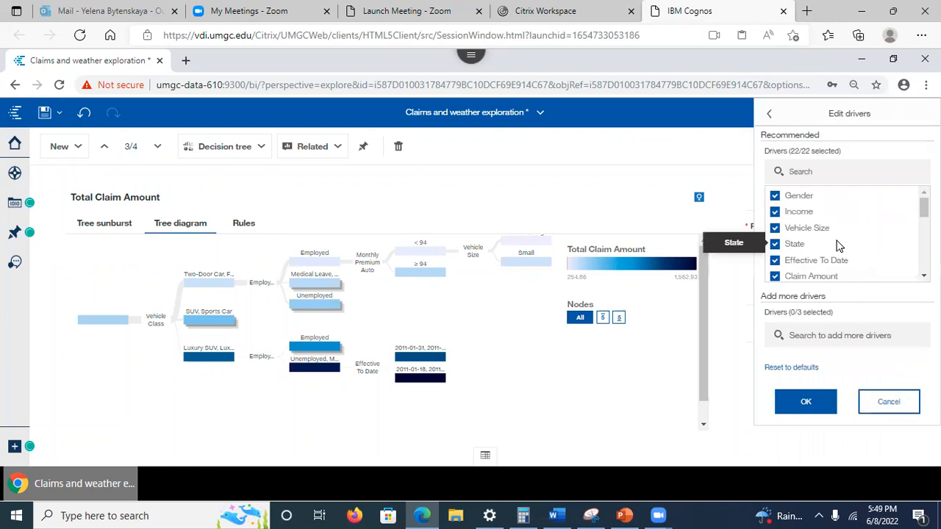
{"action": "scroll", "coordinate": [922, 213], "scroll_direction": "down", "scroll_amount": 3}
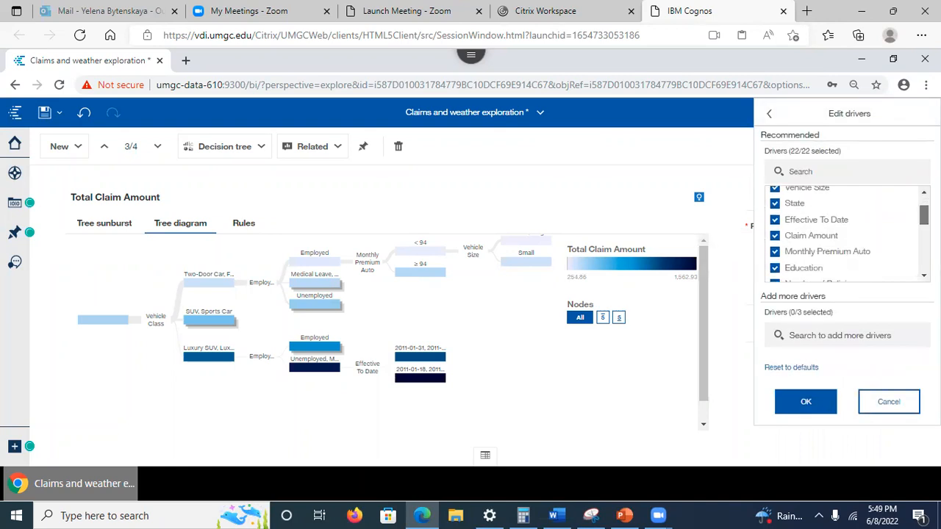
{"action": "scroll", "coordinate": [845, 231], "scroll_direction": "down", "scroll_amount": 3}
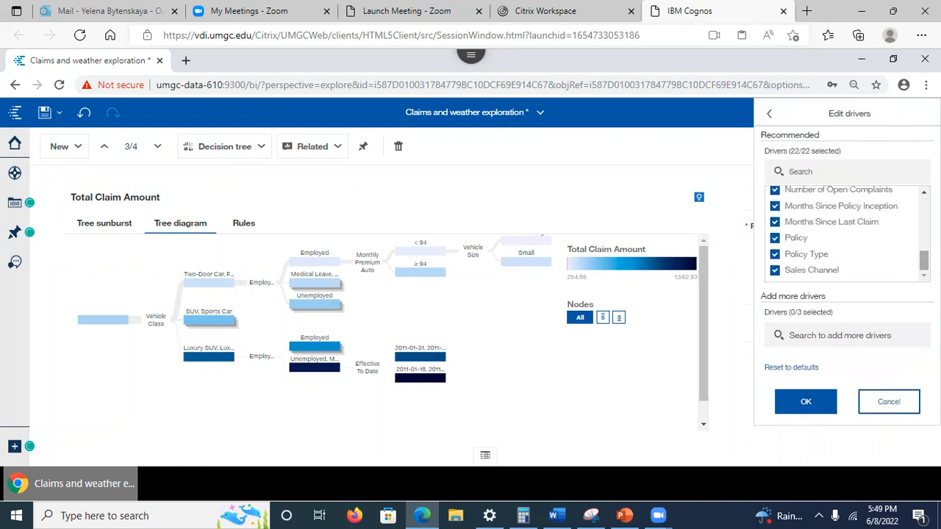
{"action": "scroll", "coordinate": [853, 203], "scroll_direction": "up", "scroll_amount": 6}
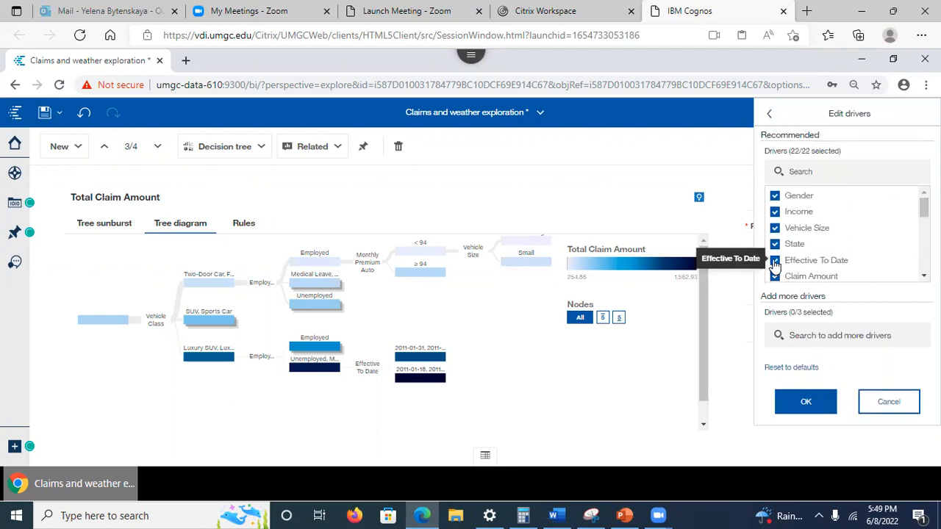
{"action": "left_click", "coordinate": [775, 262]}
{"action": "left_click", "coordinate": [808, 402]}
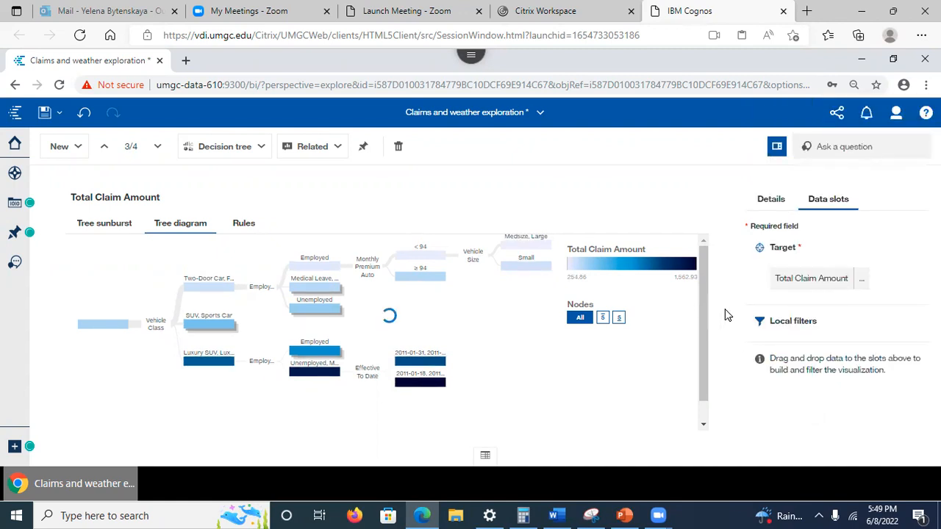
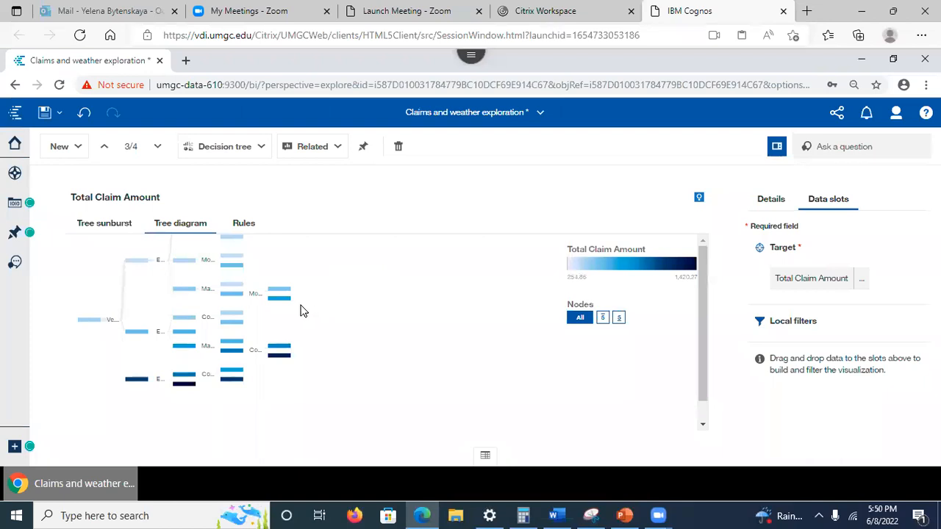
Show the decision tree's rules and sort them by ascending predicted value
{"action": "mouse_move", "coordinate": [287, 307]}
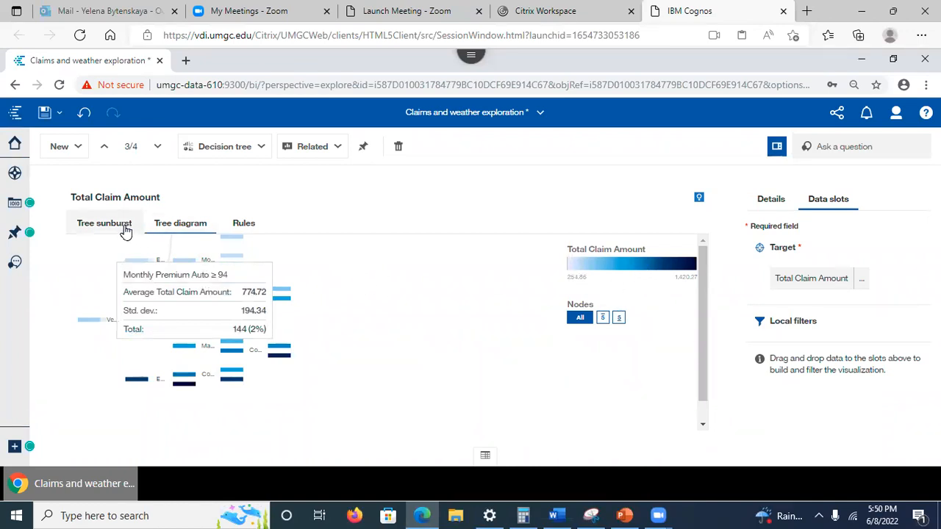
{"action": "left_click", "coordinate": [241, 222]}
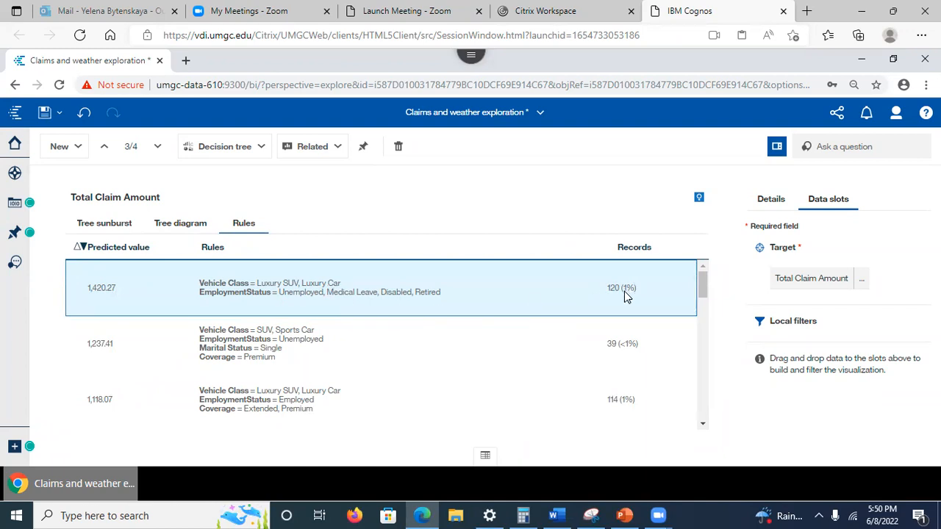
{"action": "left_click", "coordinate": [78, 247]}
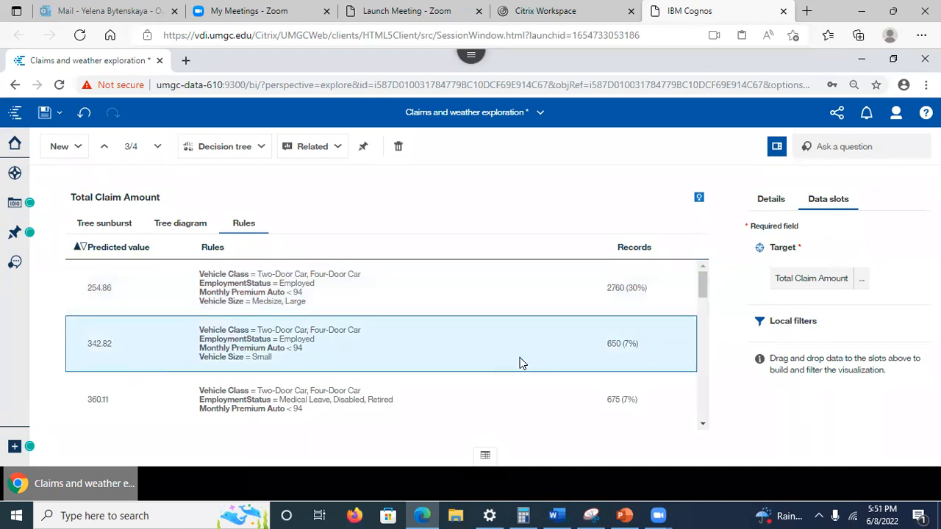
{"action": "left_click_drag", "start_coordinate": [709, 294], "coordinate": [700, 244]}
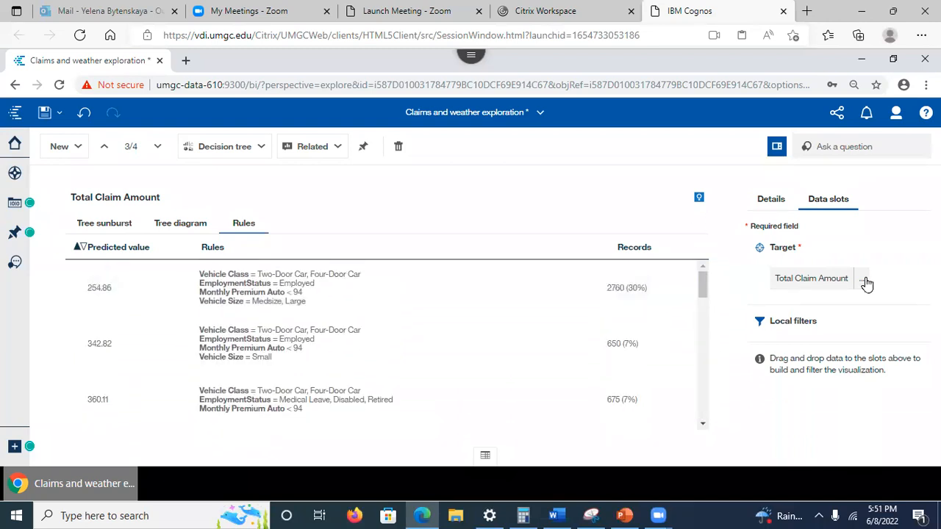
Restore Effective To Date as a driver of Total Claim Amount and review the updated rules list from lowest to highest predicted value
{"action": "left_click", "coordinate": [864, 282]}
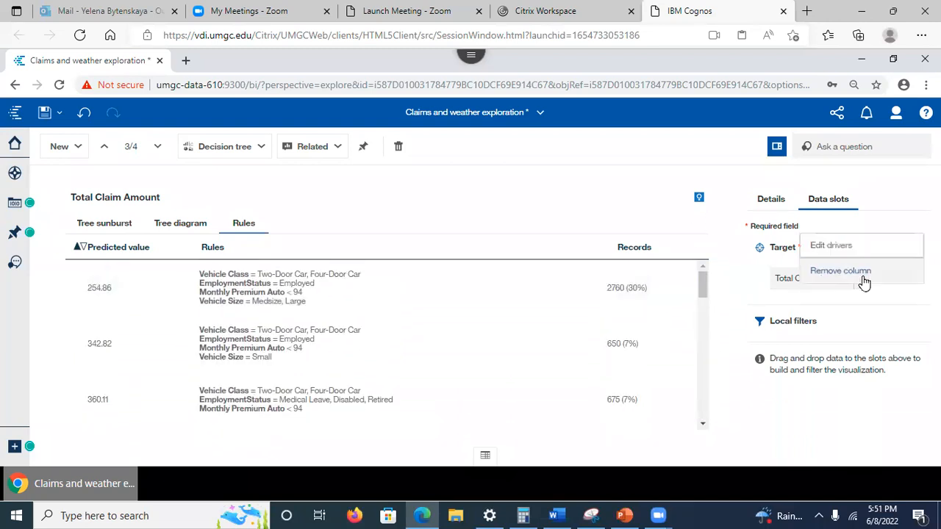
{"action": "left_click", "coordinate": [823, 250]}
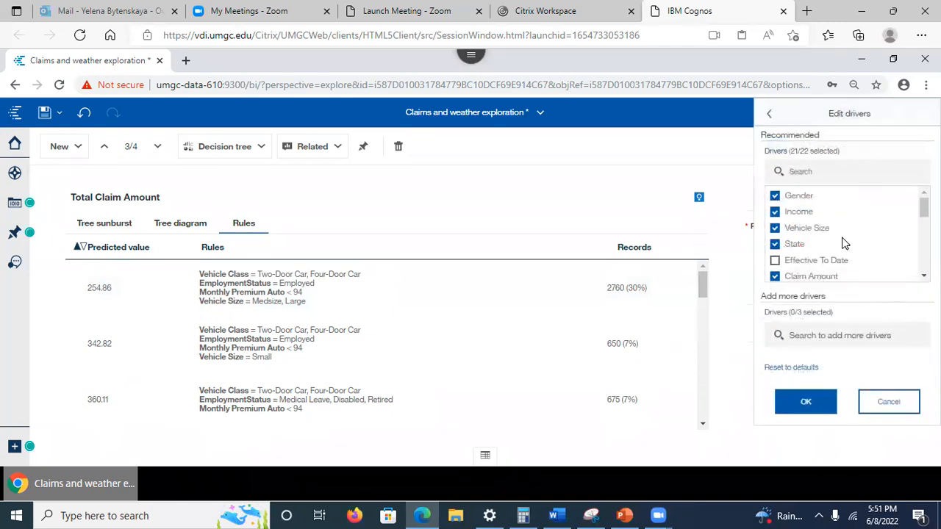
{"action": "left_click", "coordinate": [775, 261]}
{"action": "left_click", "coordinate": [803, 402]}
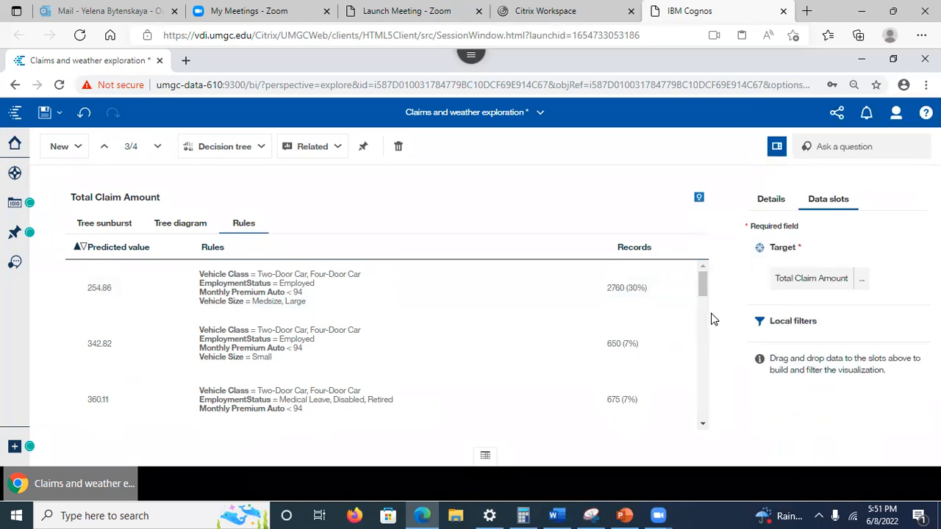
{"action": "left_click_drag", "start_coordinate": [703, 287], "coordinate": [724, 433]}
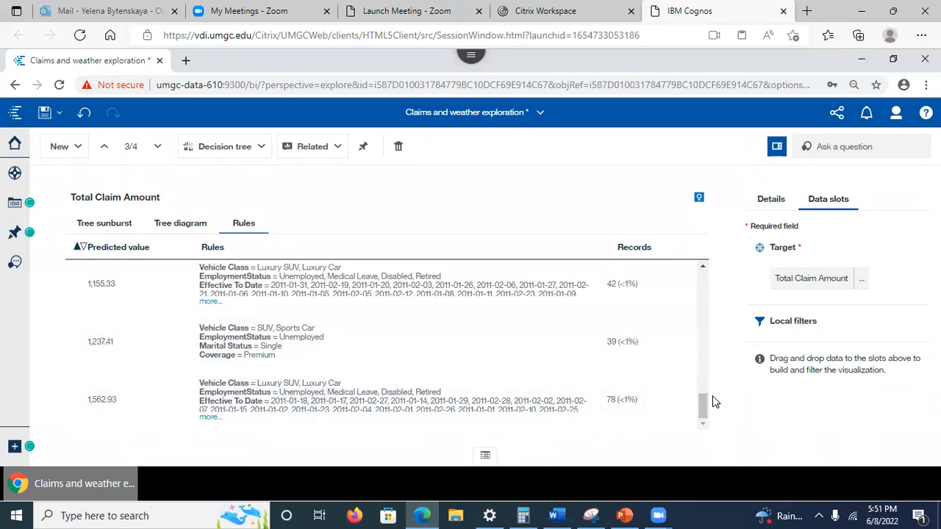
{"action": "left_click_drag", "start_coordinate": [700, 415], "coordinate": [702, 263]}
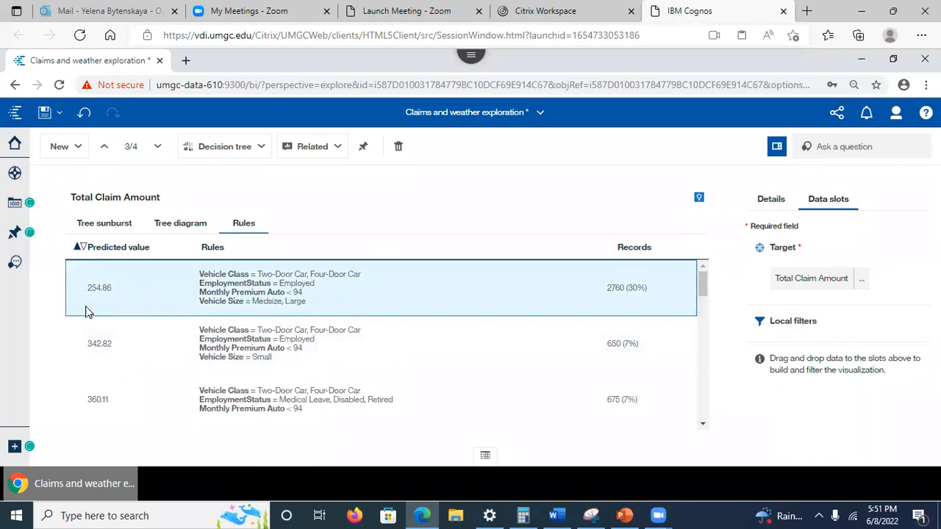
In the tree sunburst, drill into the Employed segment of SUV, Sports Car, then go back one level and collapse the employment segments
{"action": "left_click", "coordinate": [103, 225]}
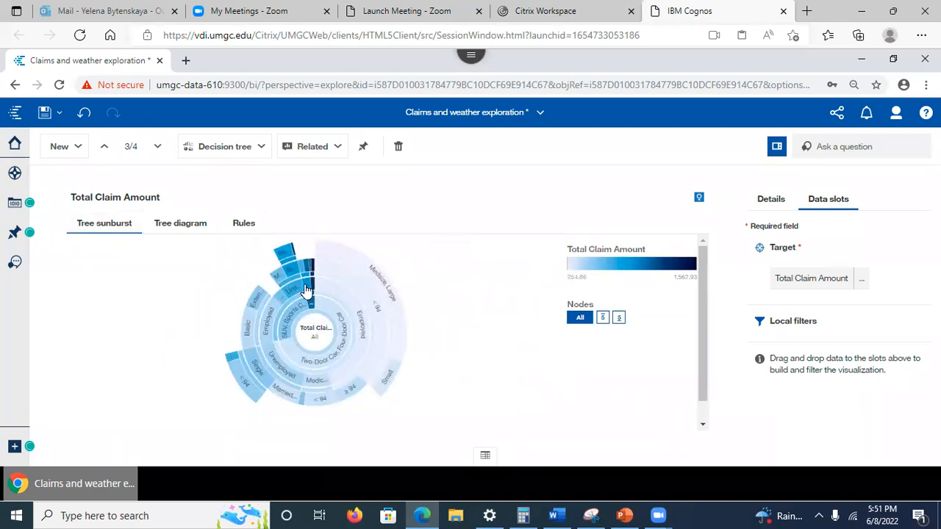
{"action": "left_click", "coordinate": [270, 324]}
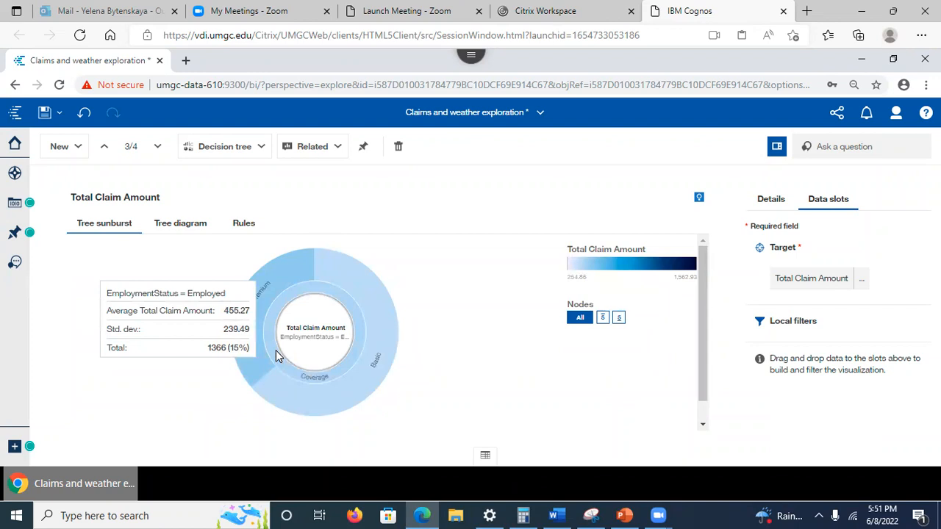
{"action": "left_click", "coordinate": [317, 331]}
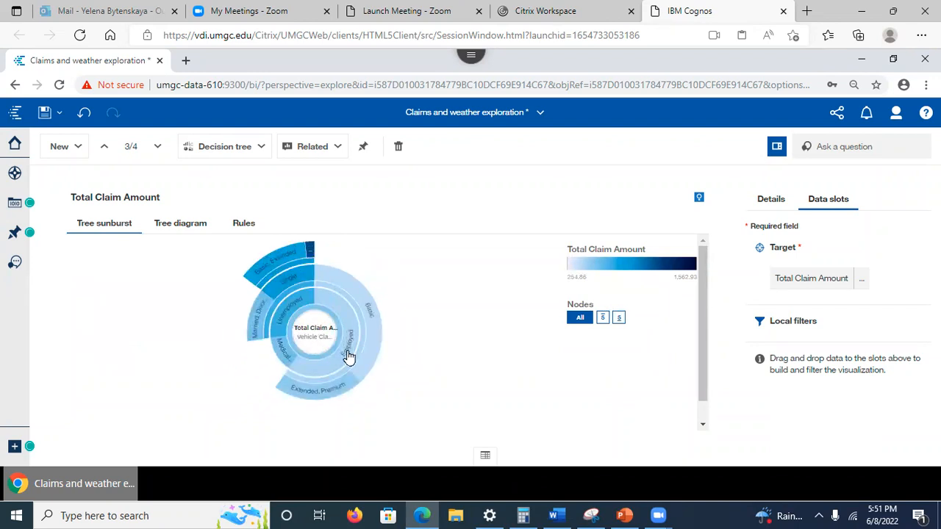
{"action": "left_click", "coordinate": [349, 355]}
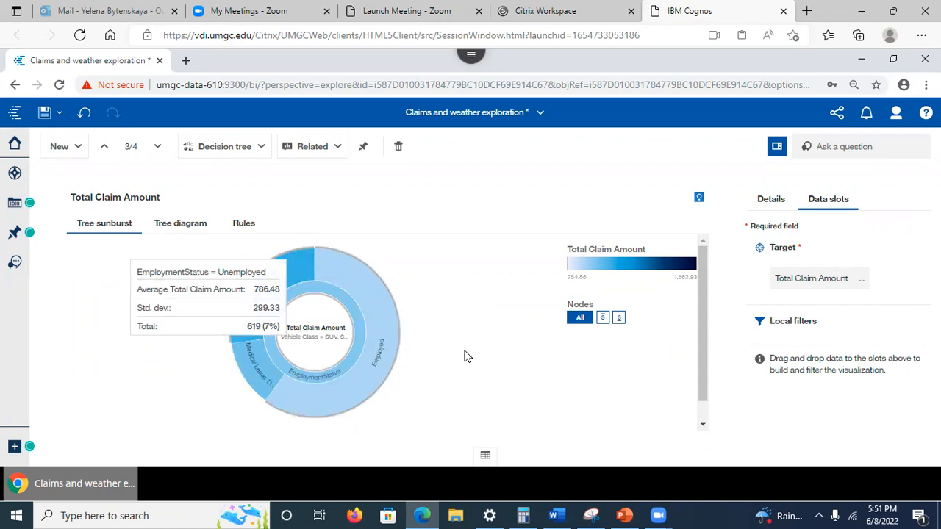
In the tree diagram, collapse the Luxury SUV, Luxury Car and Two-Door Car, Four-Door Car branches
{"action": "left_click", "coordinate": [174, 232]}
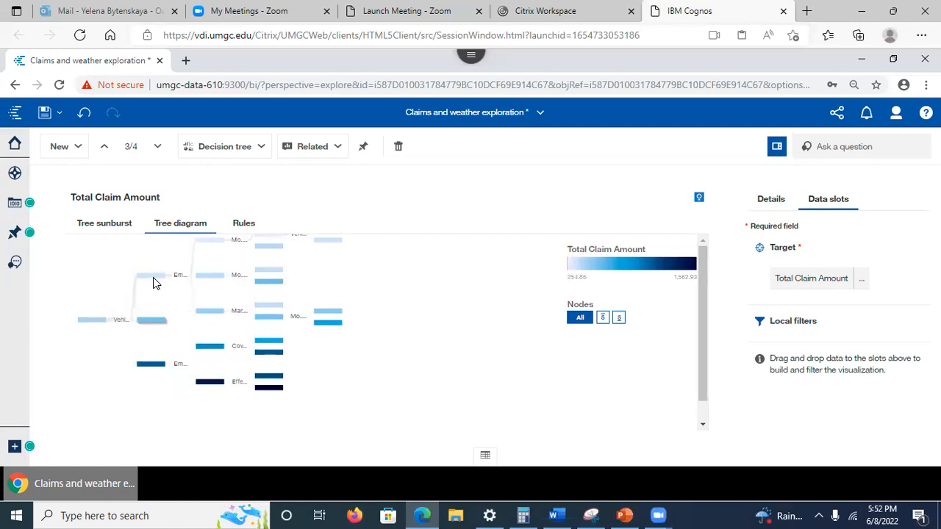
{"action": "left_click", "coordinate": [153, 365]}
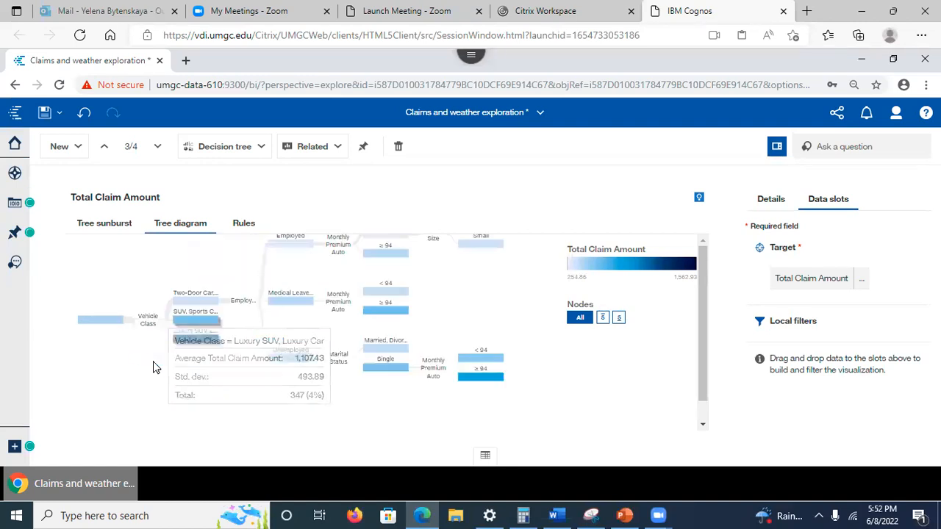
{"action": "left_click", "coordinate": [196, 303]}
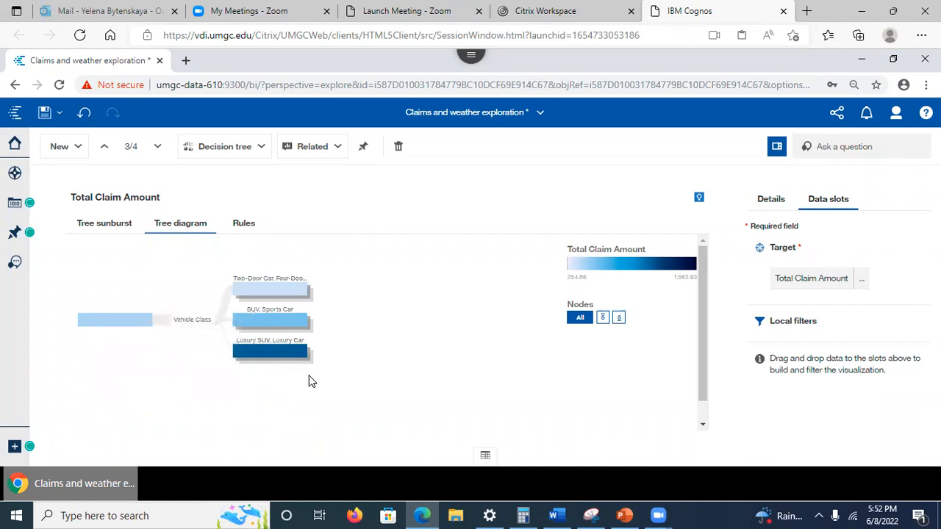
Return the tree sunburst to its All level and expand the Two-Door Car, Four-Door Car segment
{"action": "left_click", "coordinate": [105, 225]}
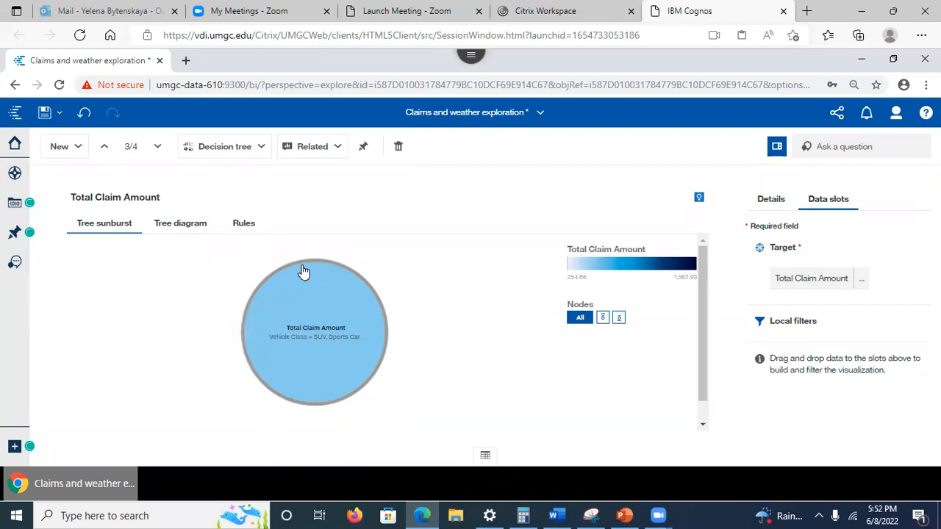
{"action": "left_click", "coordinate": [314, 323]}
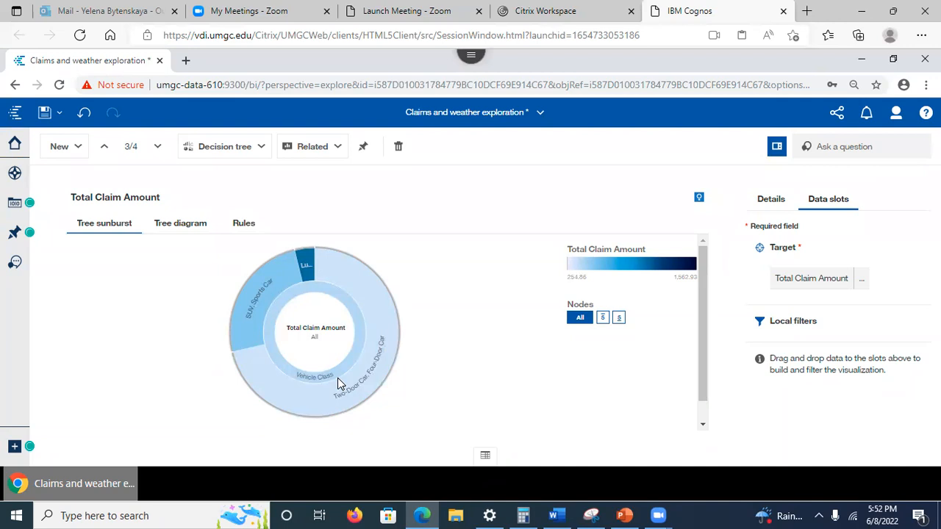
{"action": "left_click", "coordinate": [391, 359]}
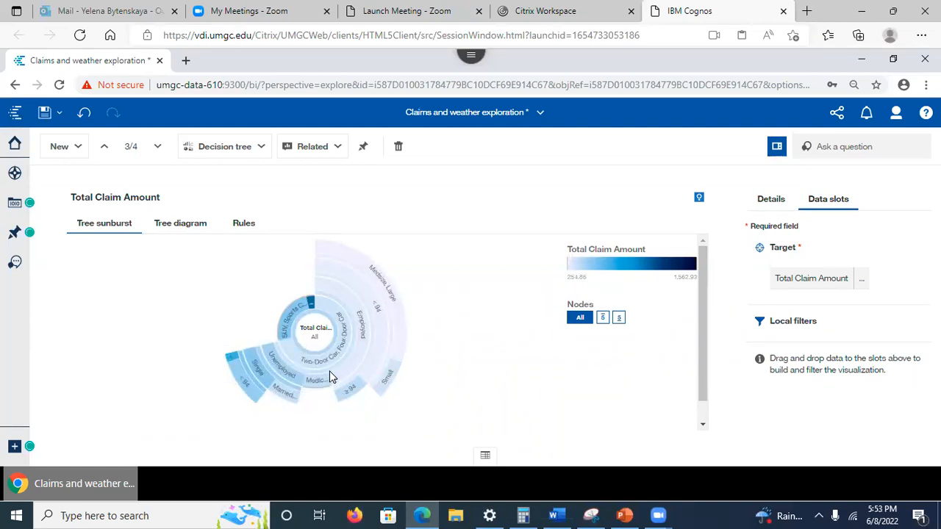
Collapse the Employed and Unemployed segments under Two-Door Car, Four-Door Car, and re-expand Employed down to Vehicle Size
{"action": "left_click", "coordinate": [364, 352]}
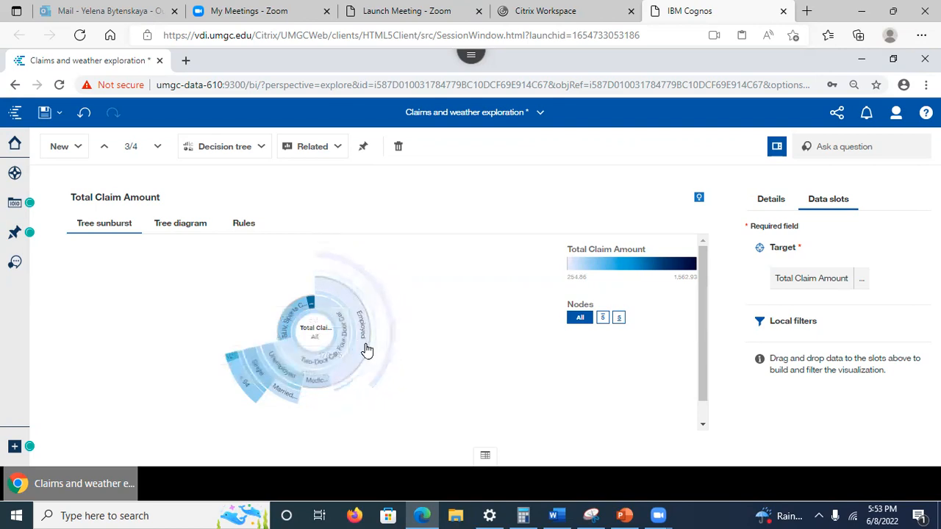
{"action": "left_click", "coordinate": [274, 368]}
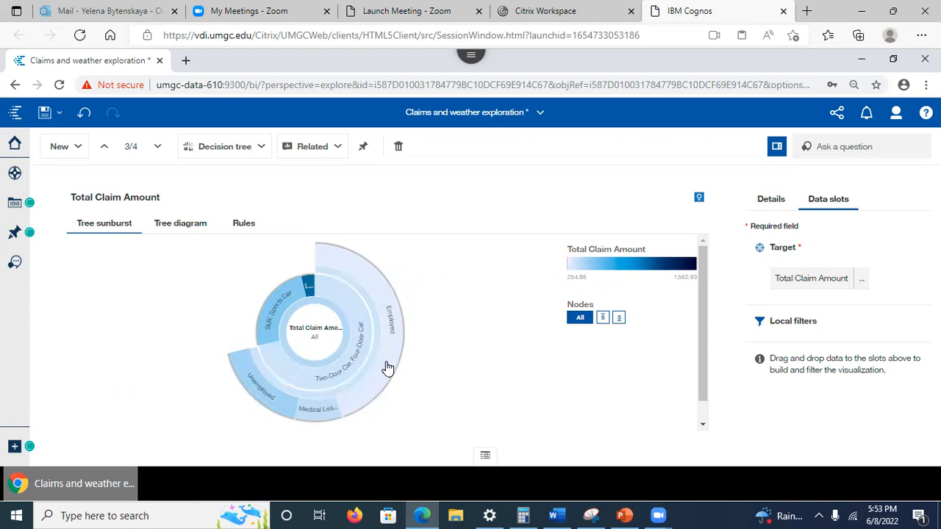
{"action": "mouse_move", "coordinate": [387, 368]}
{"action": "mouse_move", "coordinate": [390, 368]}
{"action": "mouse_move", "coordinate": [394, 329]}
{"action": "left_click", "coordinate": [396, 332]}
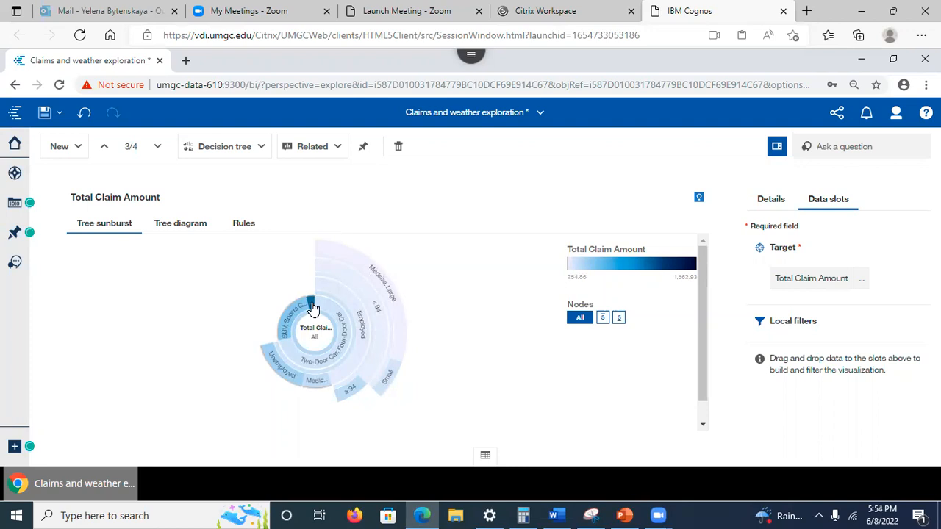
{"action": "mouse_move", "coordinate": [311, 308]}
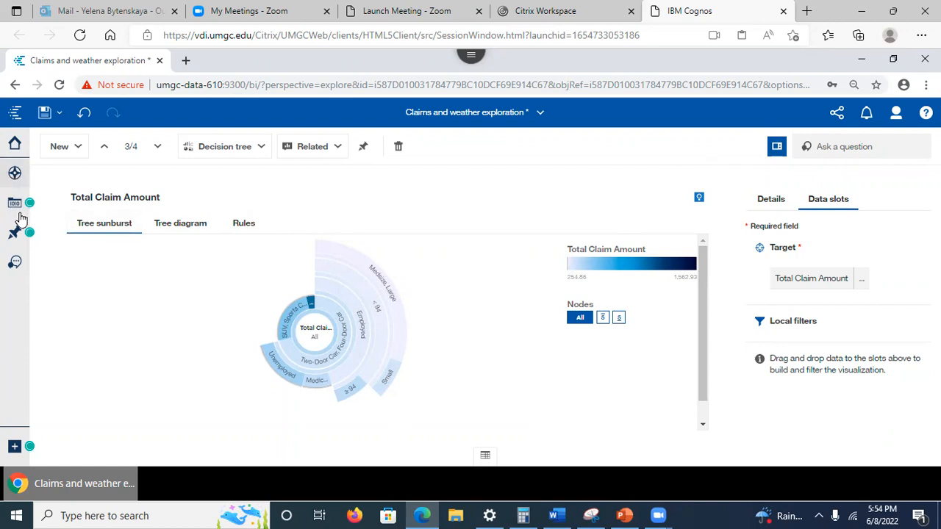
Show the cards list, open the Total Claim Amount summary card and add its related visualization by EmploymentStatus as a new card
{"action": "left_click", "coordinate": [15, 173]}
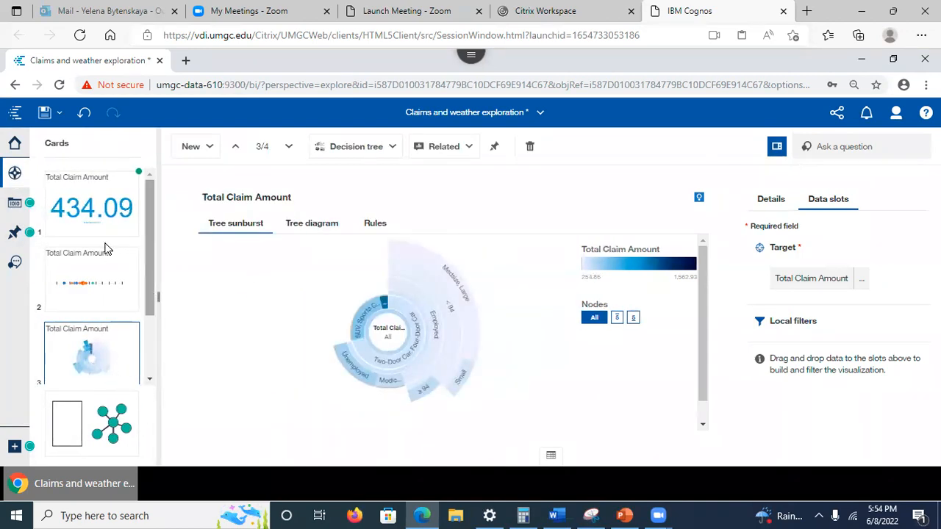
{"action": "left_click", "coordinate": [97, 204]}
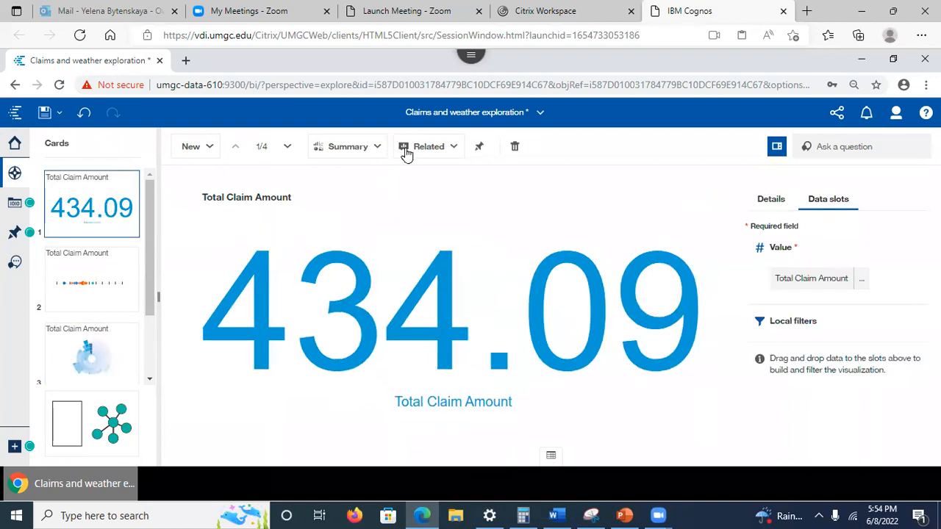
{"action": "left_click", "coordinate": [446, 151]}
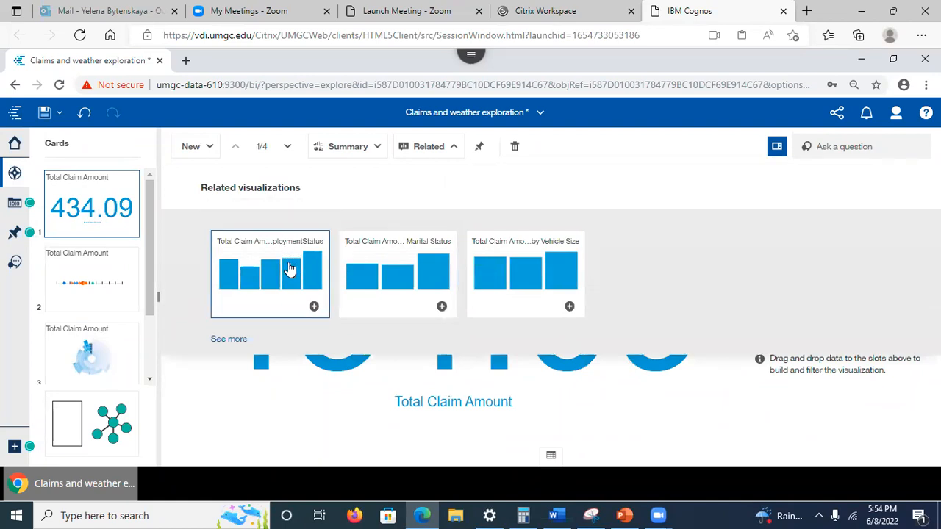
{"action": "left_click", "coordinate": [314, 307]}
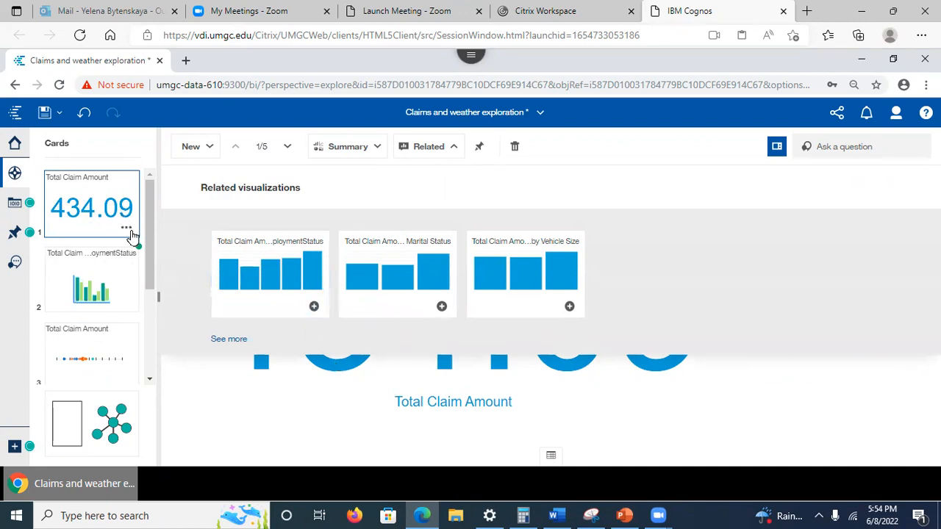
Open the Total Claim Amount by EmploymentStatus card and review its details and data slots
{"action": "left_click", "coordinate": [150, 251]}
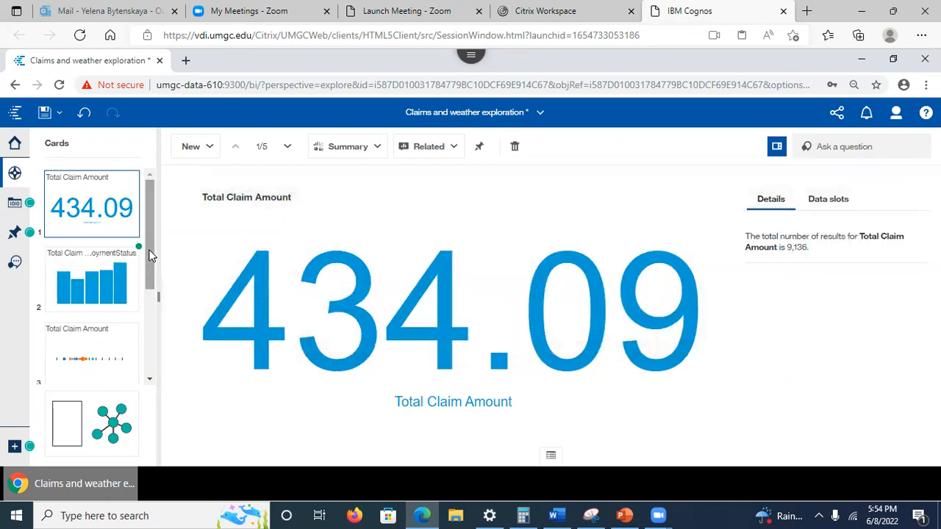
{"action": "left_click_drag", "start_coordinate": [150, 239], "coordinate": [150, 241]}
{"action": "left_click", "coordinate": [87, 285]}
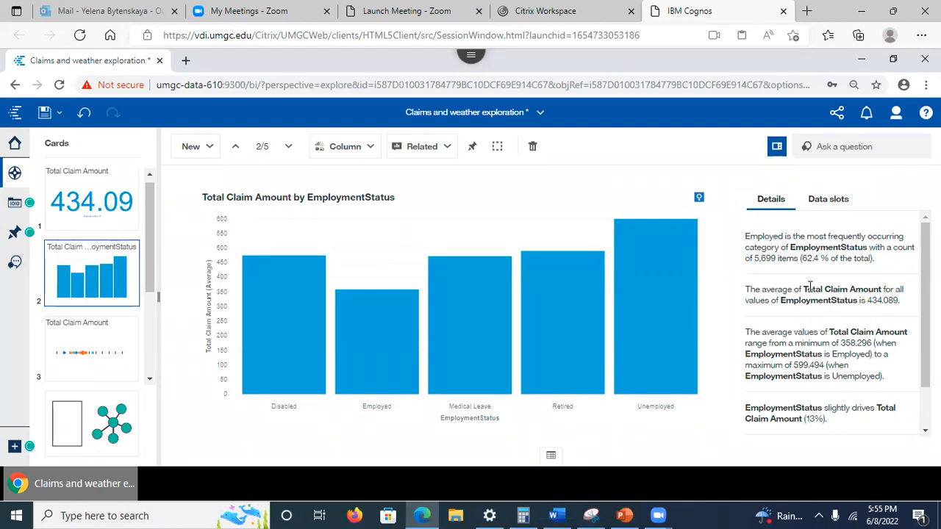
{"action": "left_click", "coordinate": [834, 203]}
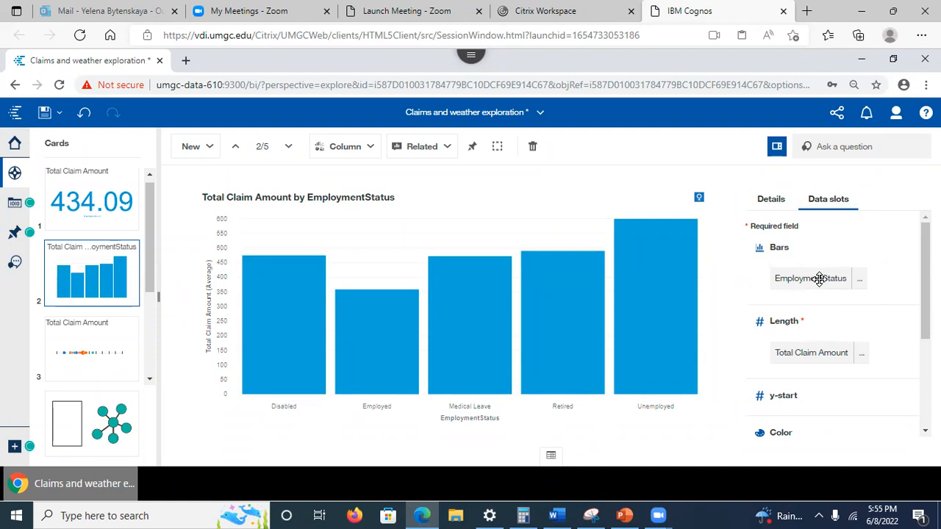
{"action": "left_click", "coordinate": [767, 206]}
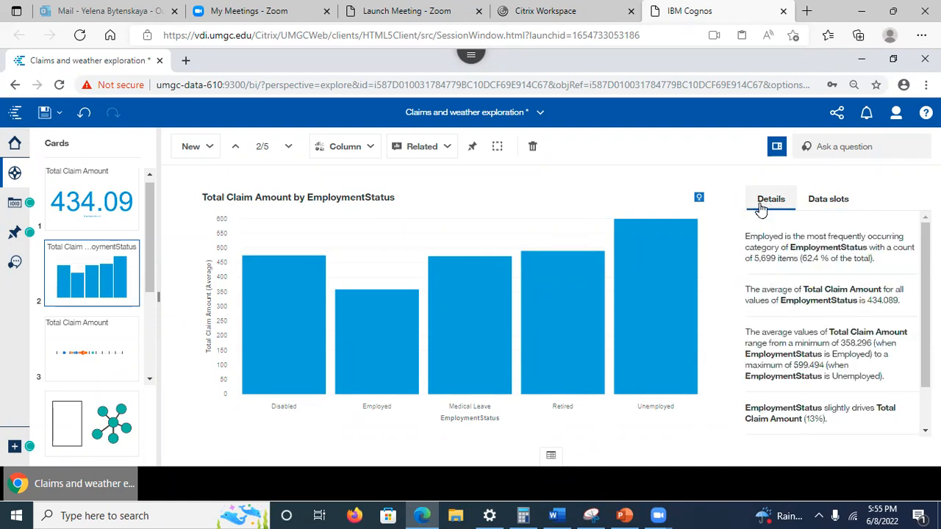
Review the recommended visualization types for the EmploymentStatus chart, leave it as a column chart and save the exploration
{"action": "left_click", "coordinate": [366, 149]}
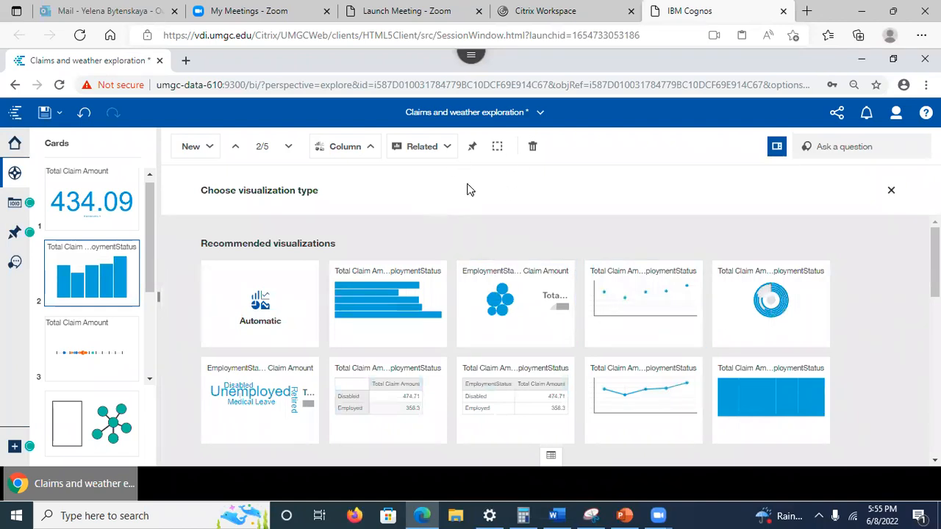
{"action": "left_click", "coordinate": [891, 190]}
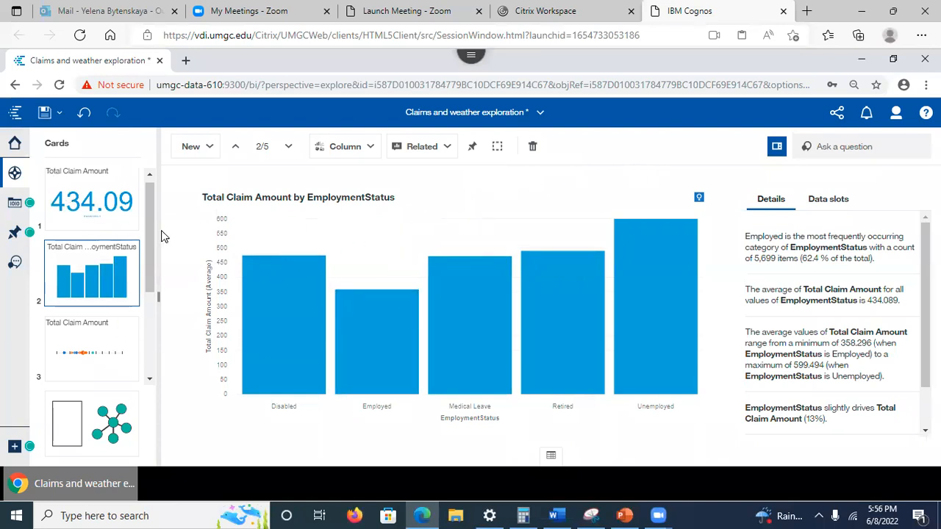
{"action": "left_click", "coordinate": [44, 112]}
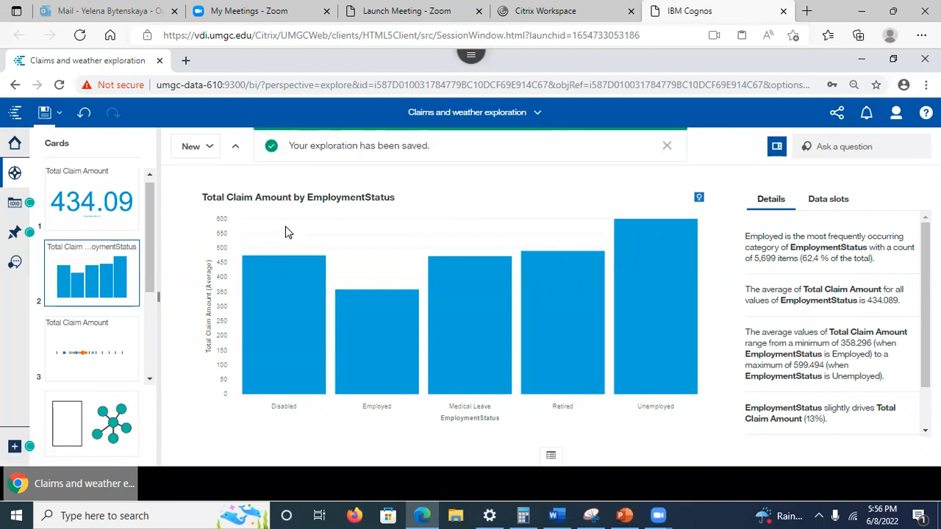
Create a new blank visualization card and build a chart of Income by Marital Status from the Claims and weather data fields
{"action": "scroll", "coordinate": [152, 231], "scroll_direction": "up", "scroll_amount": 1}
{"action": "left_click", "coordinate": [197, 155]}
{"action": "left_click", "coordinate": [213, 200]}
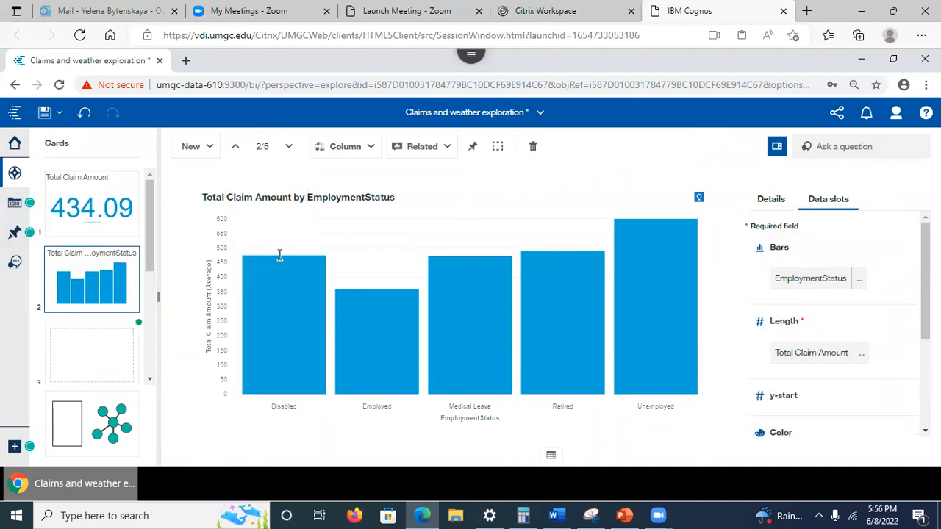
{"action": "left_click", "coordinate": [15, 204]}
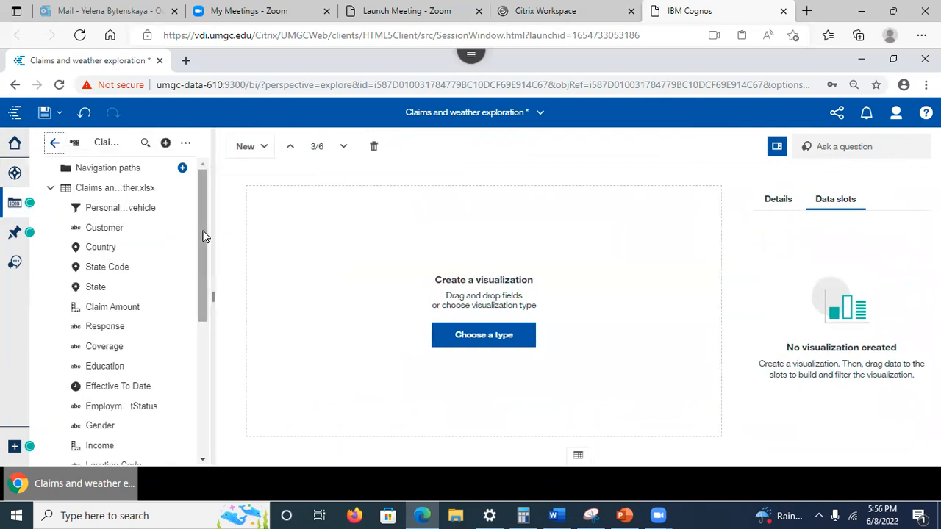
{"action": "left_click_drag", "start_coordinate": [205, 239], "coordinate": [217, 351]}
{"action": "left_click_drag", "start_coordinate": [105, 283], "coordinate": [453, 303]}
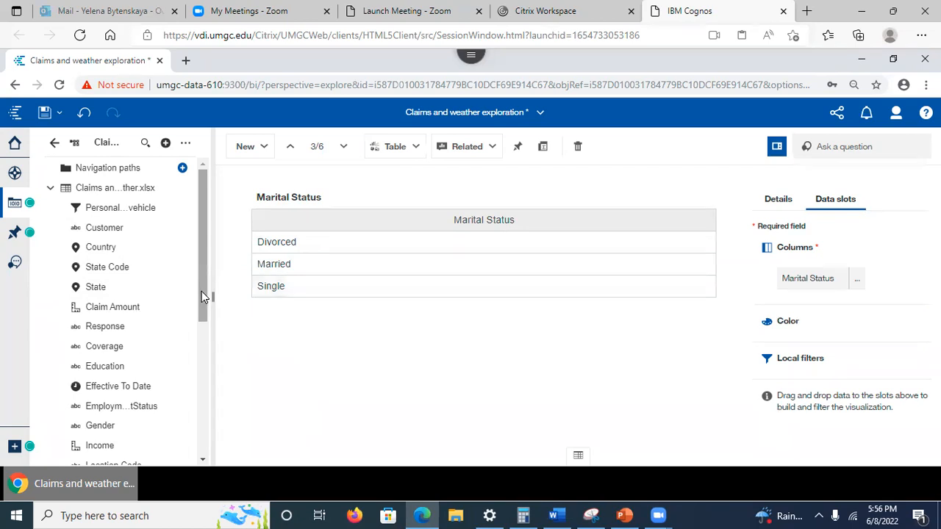
{"action": "left_click_drag", "start_coordinate": [277, 329], "coordinate": [357, 243]}
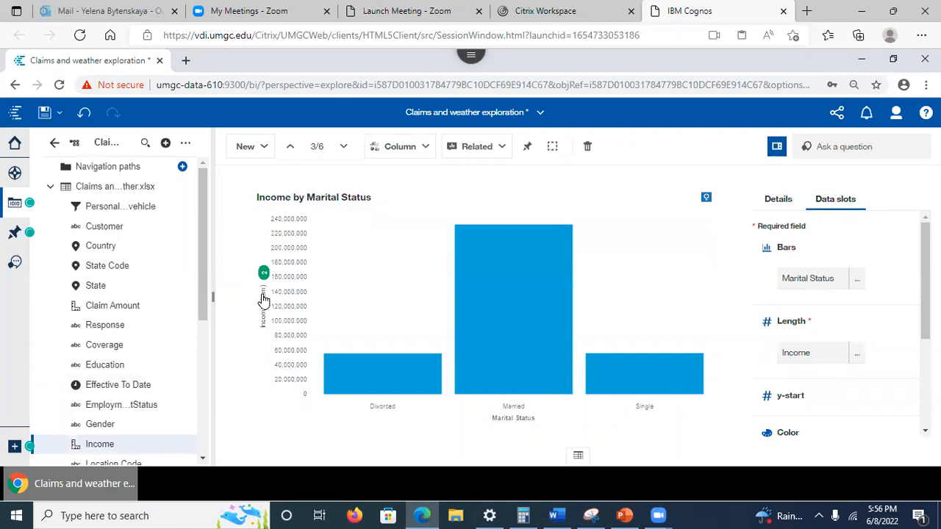
Summarize Income by Average in the Income by Marital Status chart and save the exploration
{"action": "left_click", "coordinate": [262, 300]}
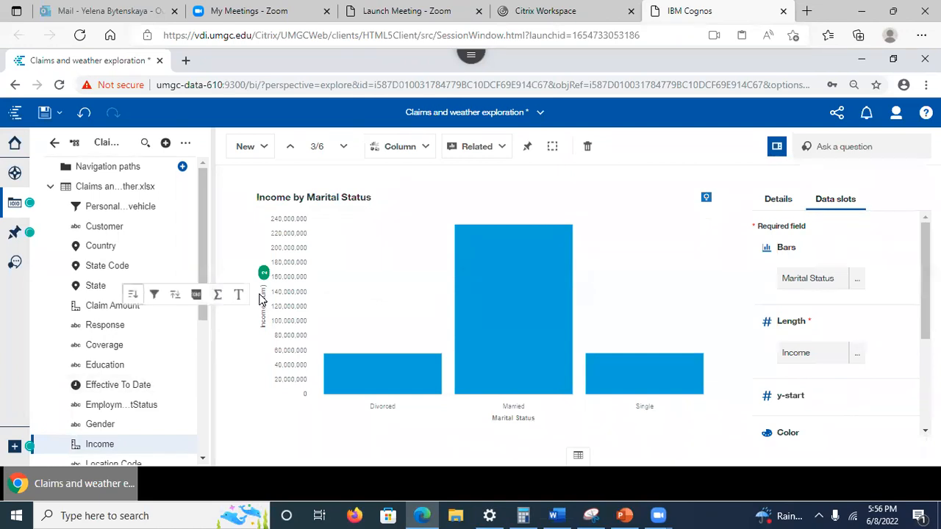
{"action": "left_click", "coordinate": [217, 298]}
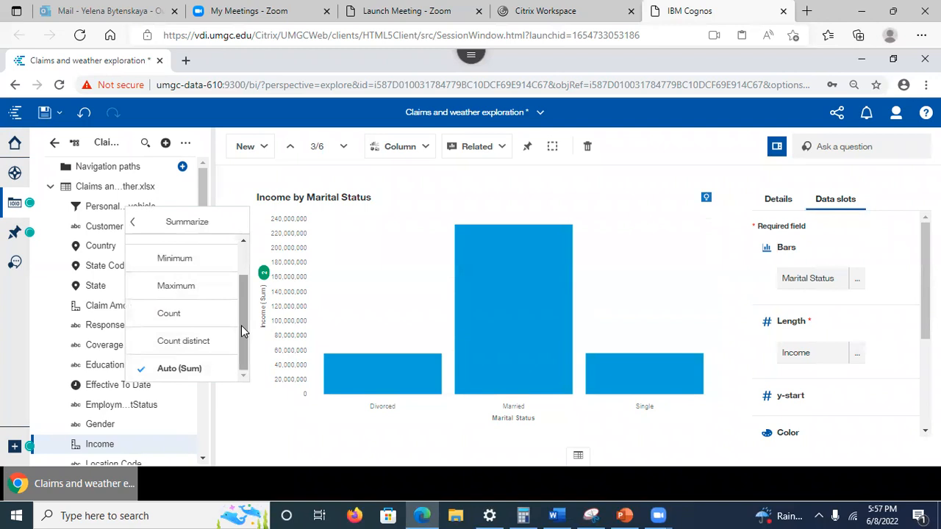
{"action": "scroll", "coordinate": [239, 302], "scroll_direction": "up", "scroll_amount": 2}
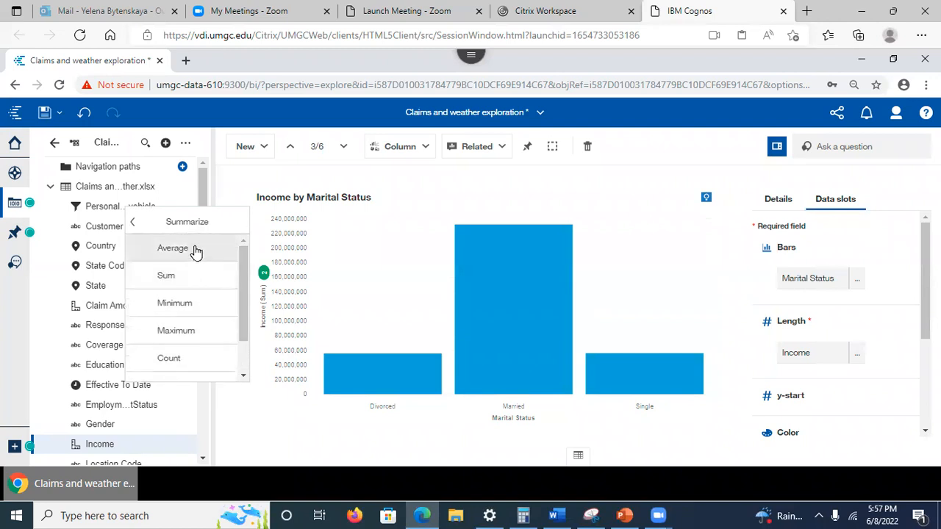
{"action": "left_click", "coordinate": [196, 250]}
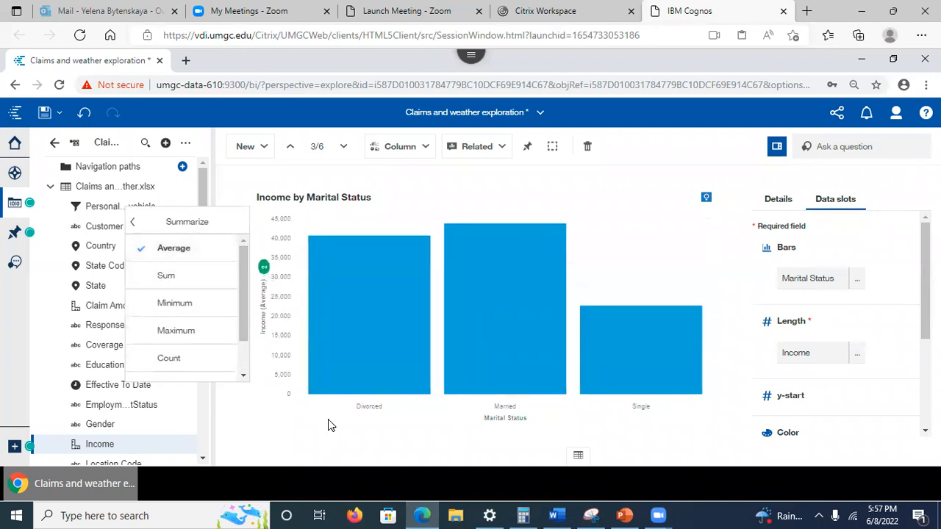
{"action": "left_click", "coordinate": [307, 437]}
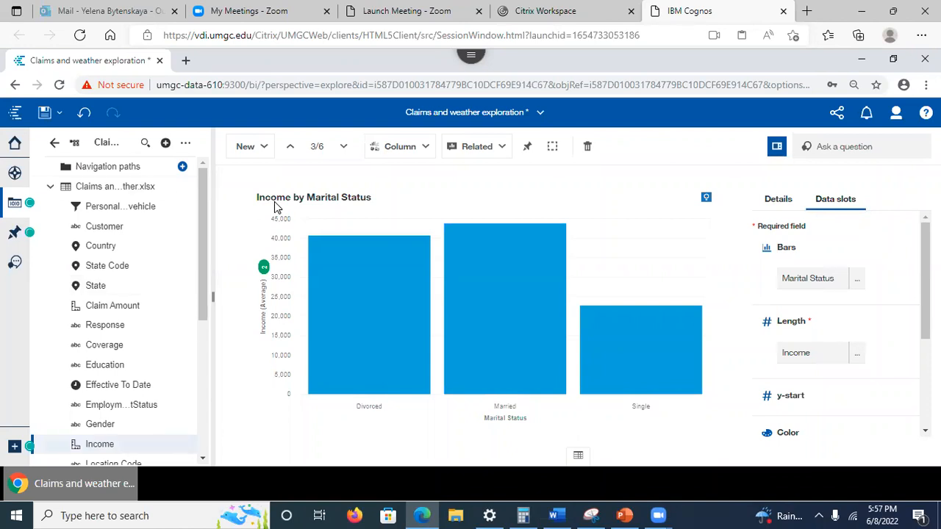
{"action": "left_click", "coordinate": [45, 112]}
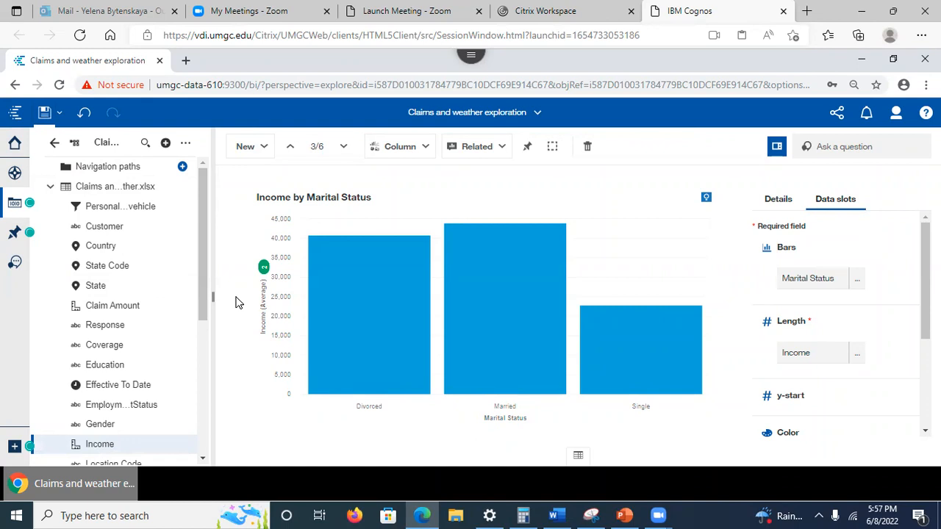
{"action": "left_click_drag", "start_coordinate": [204, 257], "coordinate": [206, 258]}
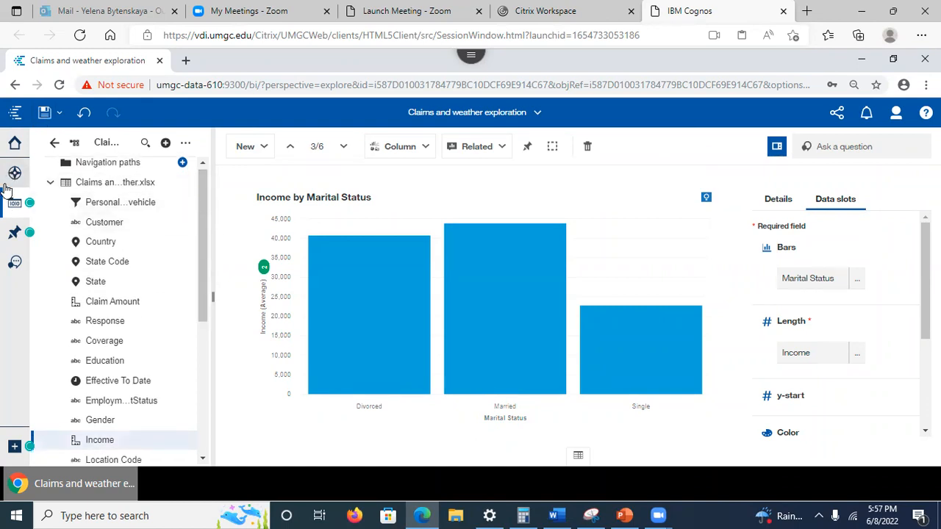
Open the Assistant and ask it about "data"
{"action": "left_click", "coordinate": [14, 264]}
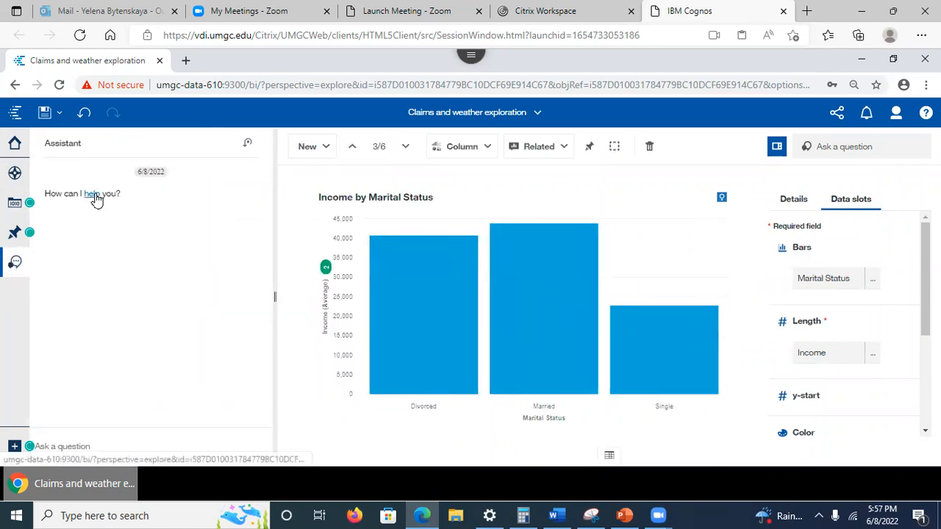
{"action": "left_click", "coordinate": [95, 445]}
{"action": "type", "text": "data"}
{"action": "key", "text": "Return"}
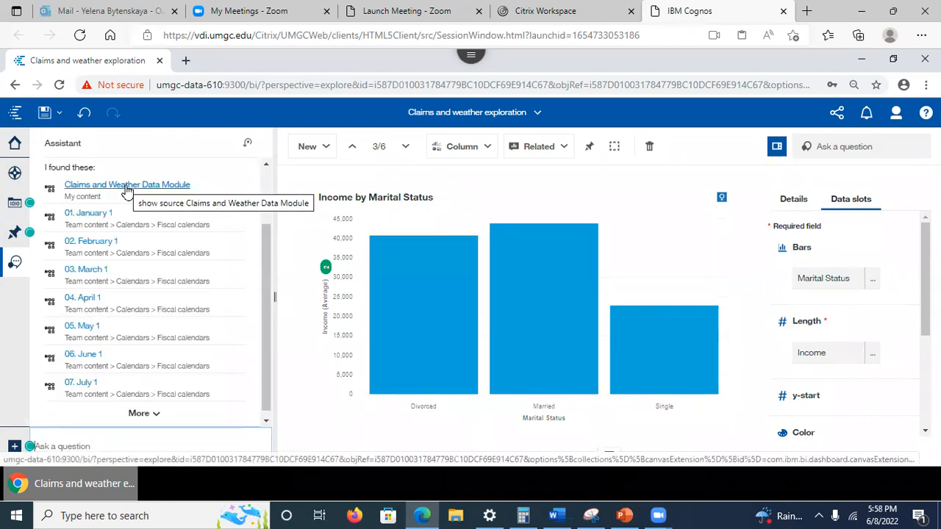
Show the Claims and Weather Data Module source in the Assistant and review its full list of columns and concepts
{"action": "left_click", "coordinate": [126, 190]}
{"action": "left_click_drag", "start_coordinate": [270, 352], "coordinate": [263, 307]}
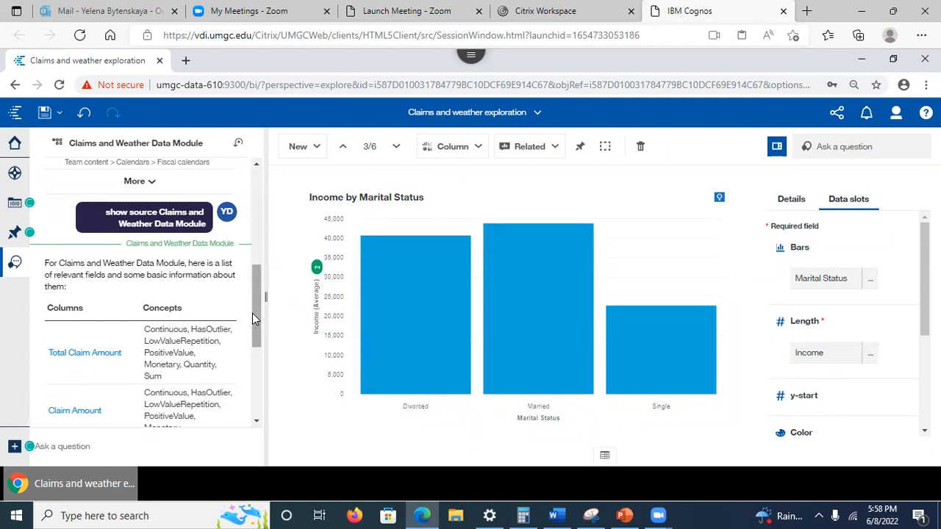
{"action": "left_click_drag", "start_coordinate": [252, 313], "coordinate": [255, 336]}
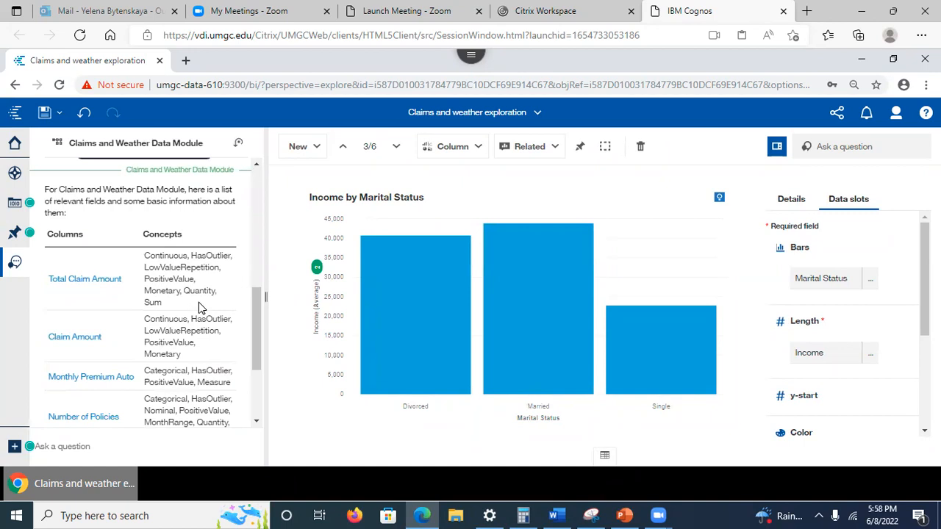
{"action": "left_click_drag", "start_coordinate": [260, 316], "coordinate": [259, 340]}
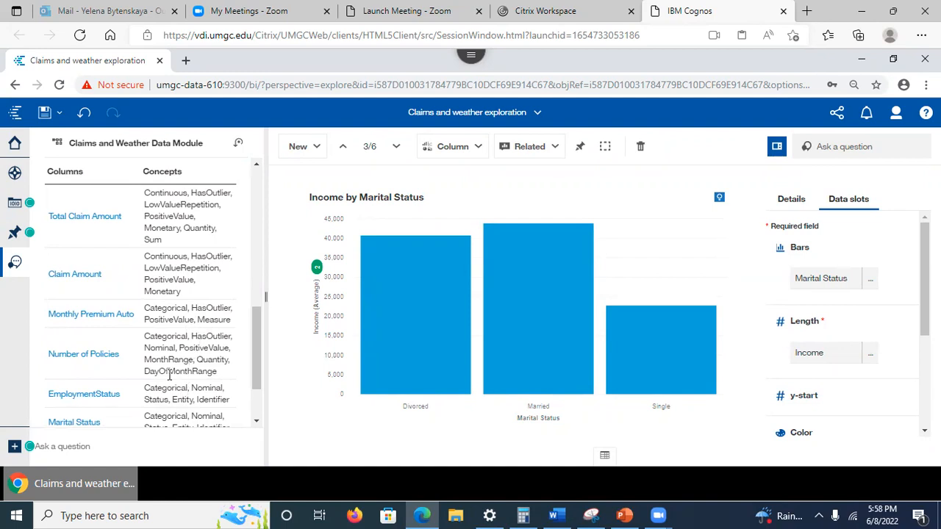
{"action": "left_click_drag", "start_coordinate": [260, 357], "coordinate": [257, 393]}
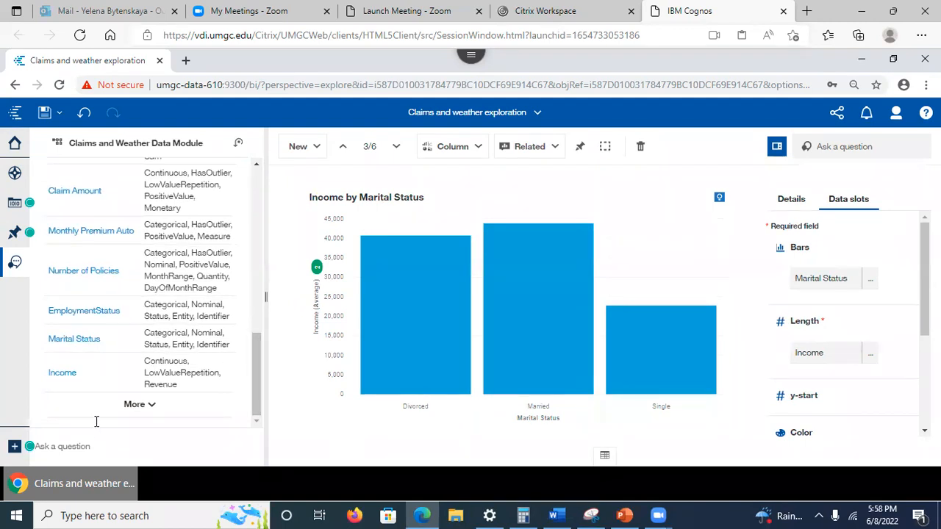
{"action": "left_click", "coordinate": [134, 405]}
{"action": "left_click_drag", "start_coordinate": [254, 342], "coordinate": [258, 421]}
{"action": "left_click_drag", "start_coordinate": [252, 372], "coordinate": [246, 314]}
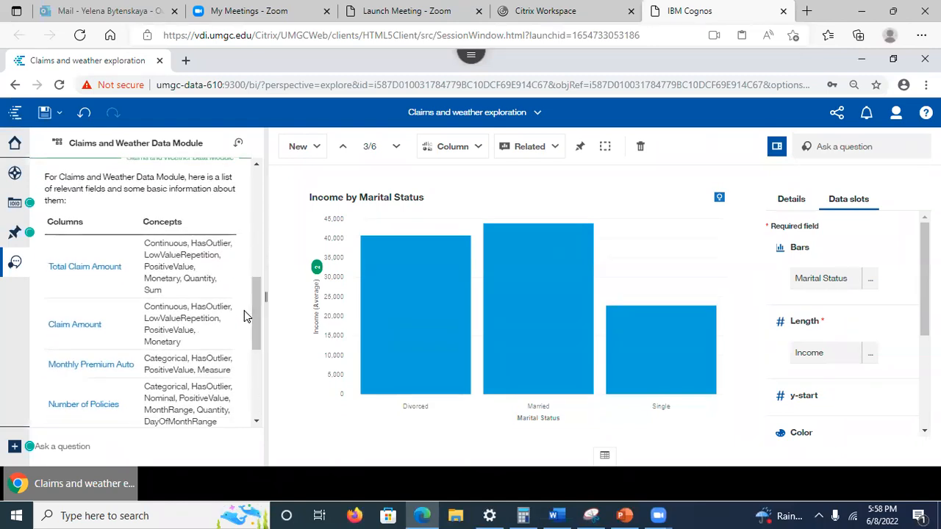
Show the Total Claim Amount column's information, chart it with Monthly Premium Auto, and bring up the packed bubble version
{"action": "left_click", "coordinate": [79, 269]}
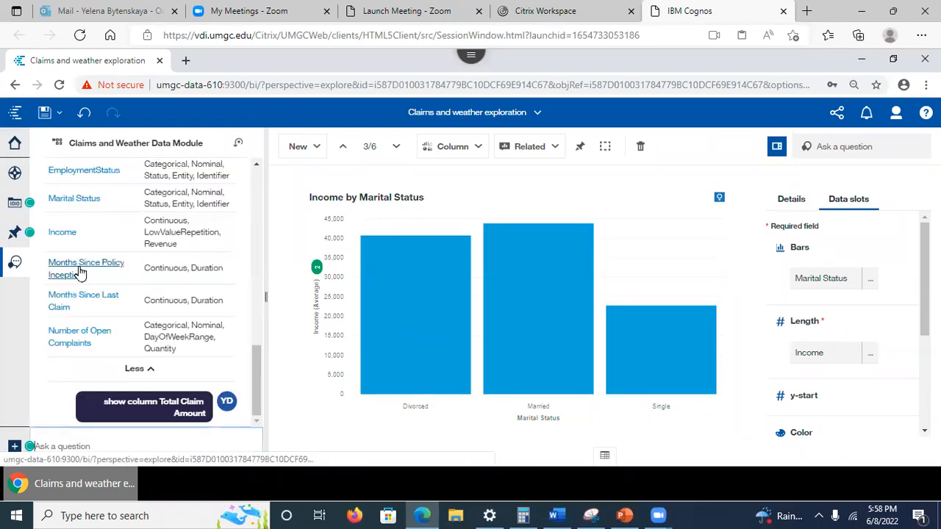
{"action": "left_click", "coordinate": [259, 395]}
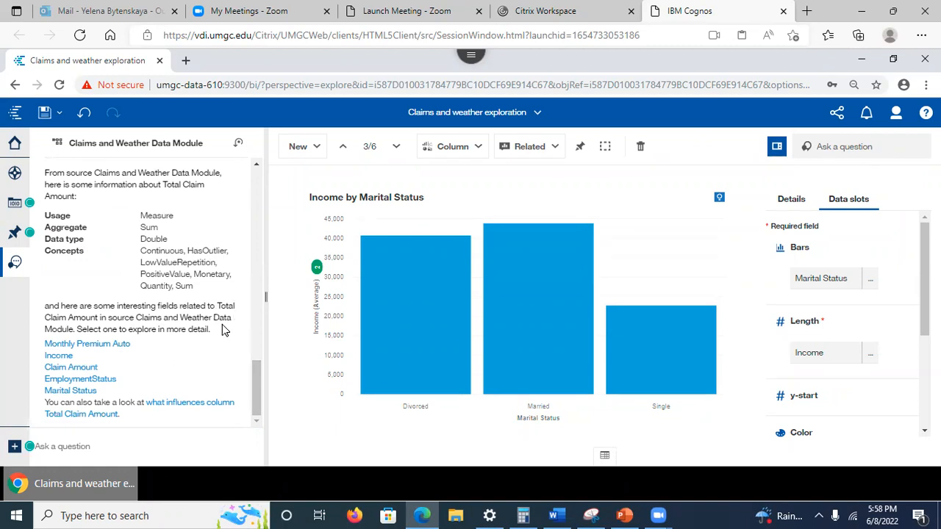
{"action": "left_click", "coordinate": [114, 349]}
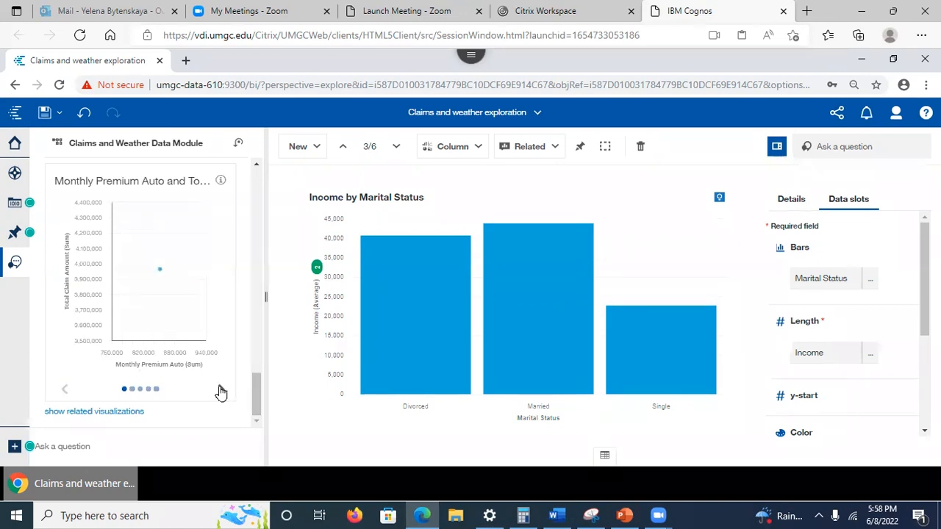
{"action": "left_click", "coordinate": [220, 391]}
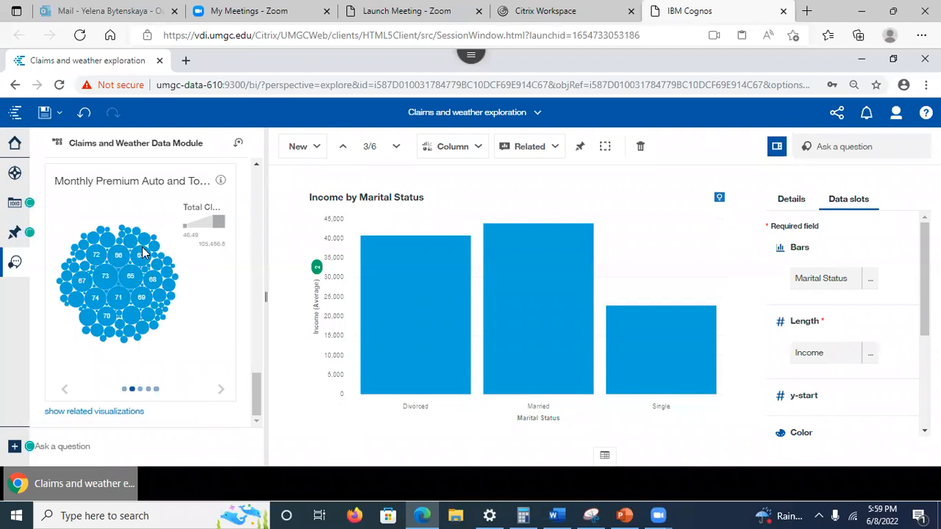
Add a new card and place the Assistant's Monthly Premium Auto and Total Claim Amount bubble chart on it
{"action": "left_click", "coordinate": [298, 149]}
{"action": "left_click", "coordinate": [337, 205]}
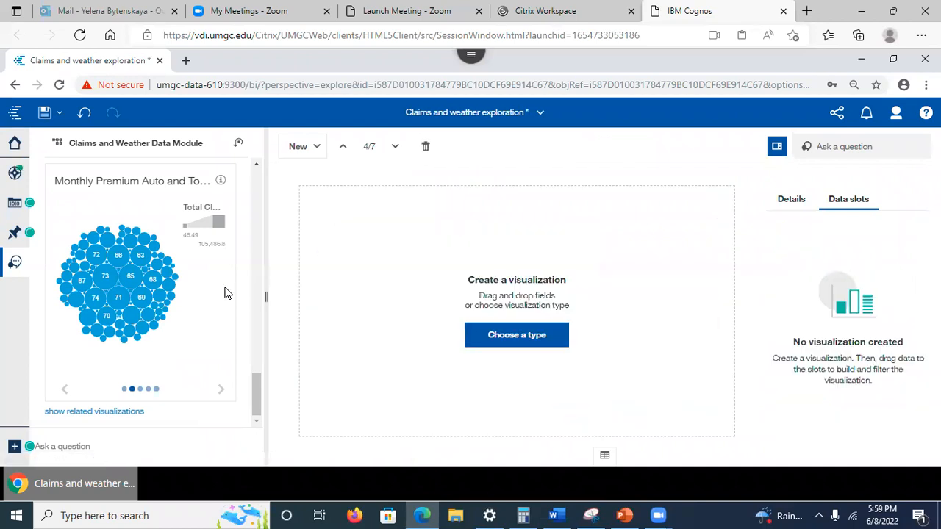
{"action": "left_click_drag", "start_coordinate": [117, 295], "coordinate": [503, 320]}
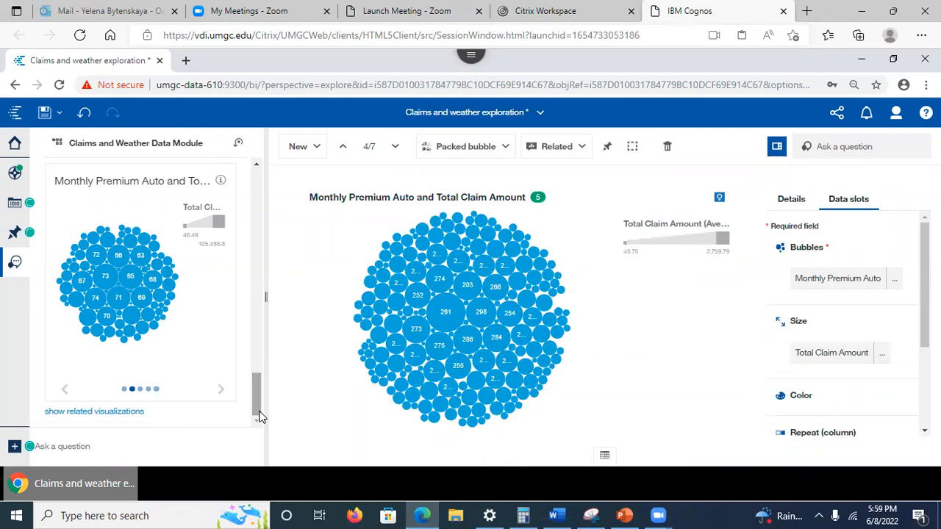
Show the related visualizations in the Assistant and browse through to the Monthly Premium Auto by Coverage chart
{"action": "left_click", "coordinate": [94, 417]}
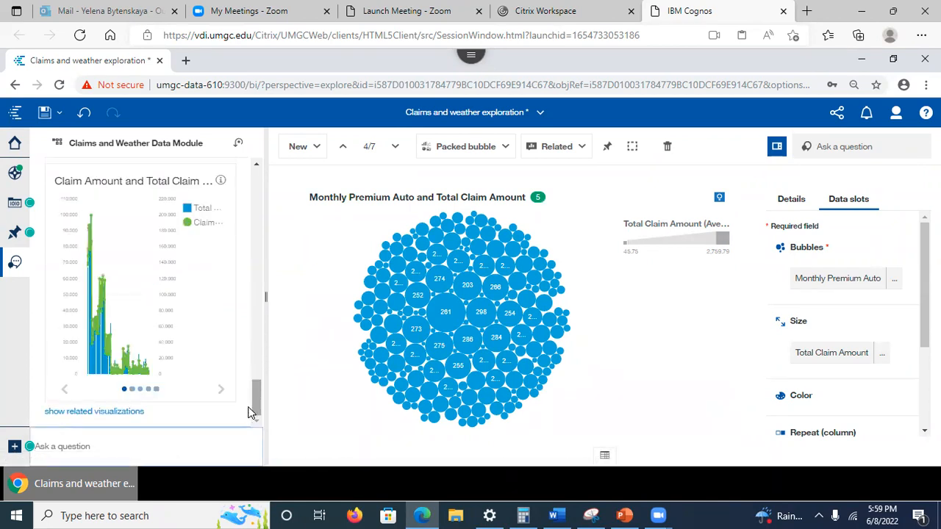
{"action": "left_click_drag", "start_coordinate": [254, 405], "coordinate": [271, 431]}
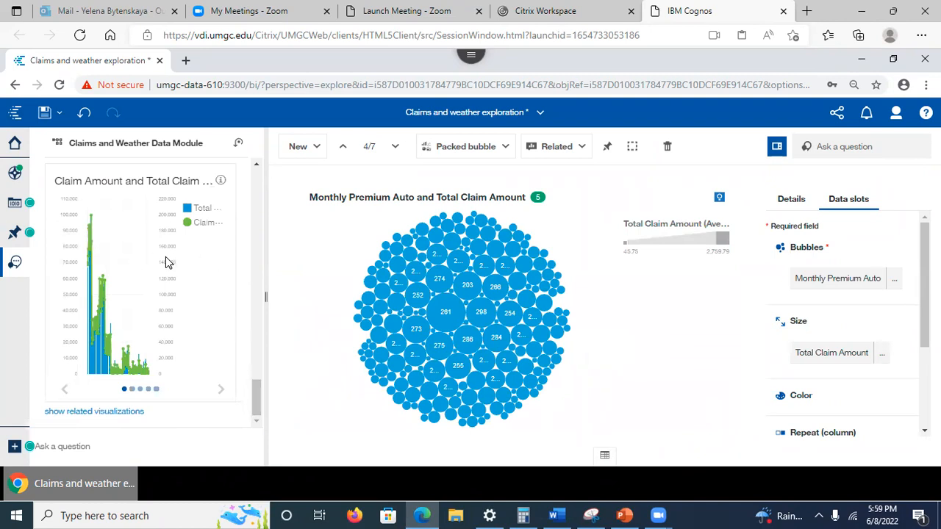
{"action": "left_click", "coordinate": [221, 389]}
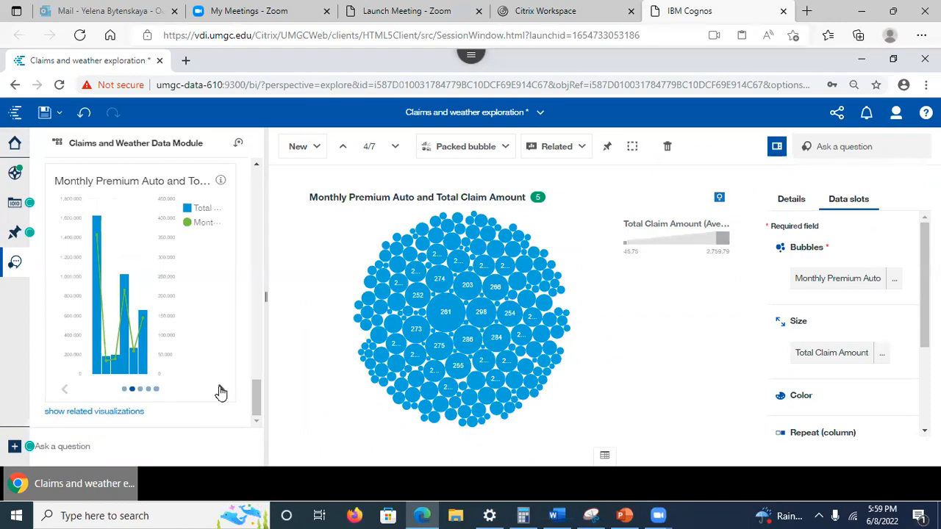
{"action": "left_click", "coordinate": [220, 392]}
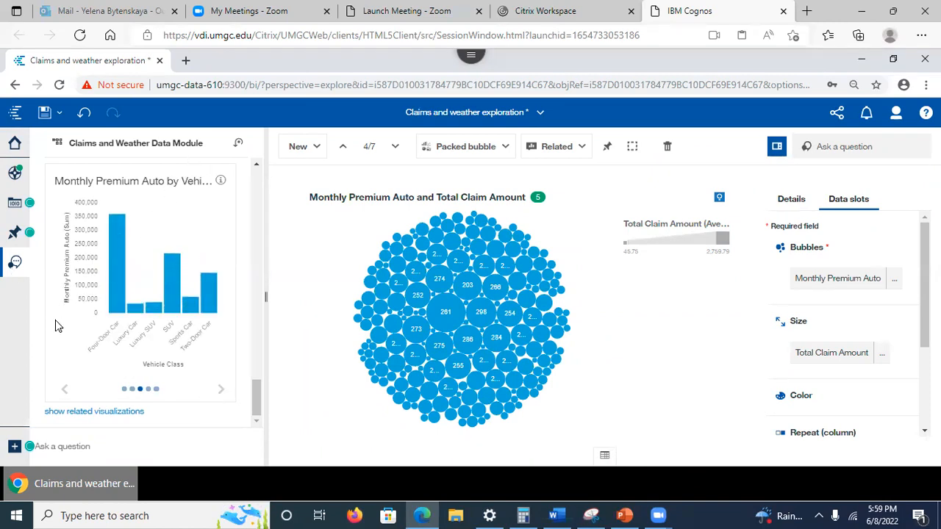
{"action": "left_click", "coordinate": [220, 391]}
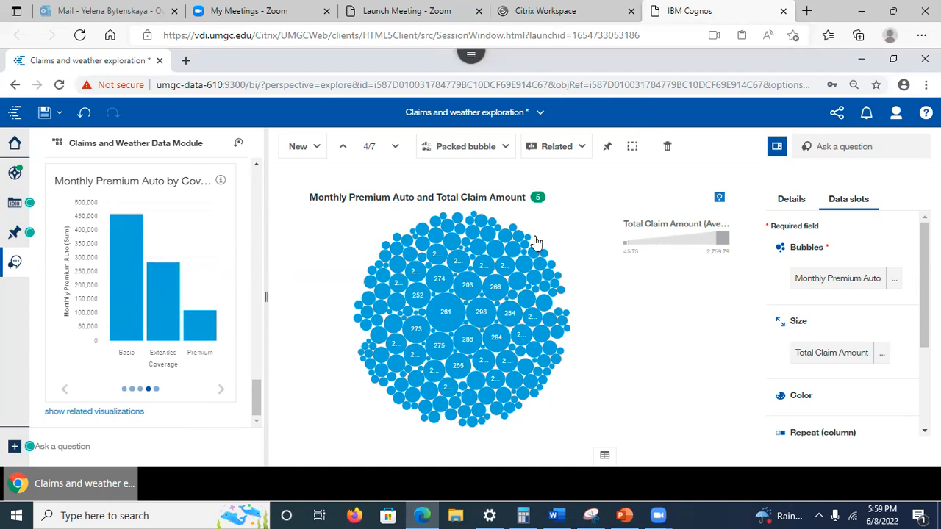
Examine the bubble chart's Monthly Premium Auto correlations and read through its generated details
{"action": "left_click", "coordinate": [538, 199]}
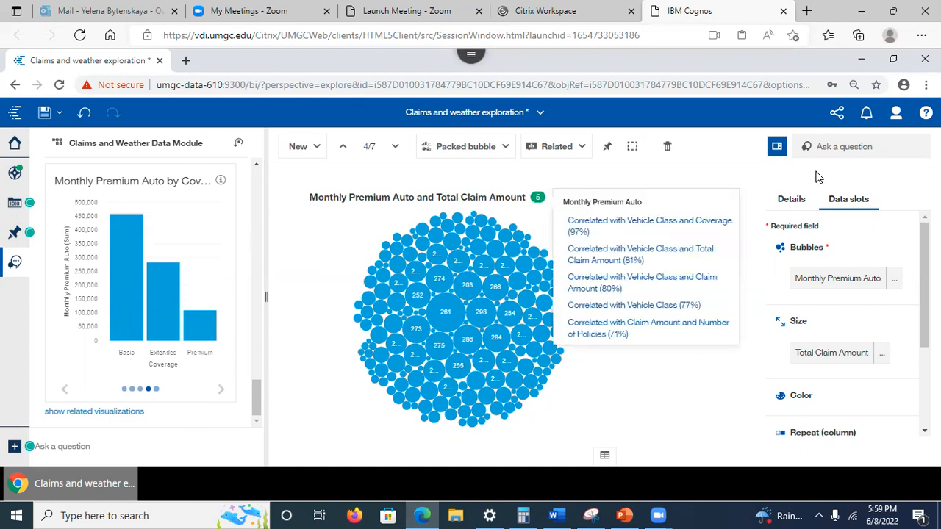
{"action": "left_click", "coordinate": [799, 206]}
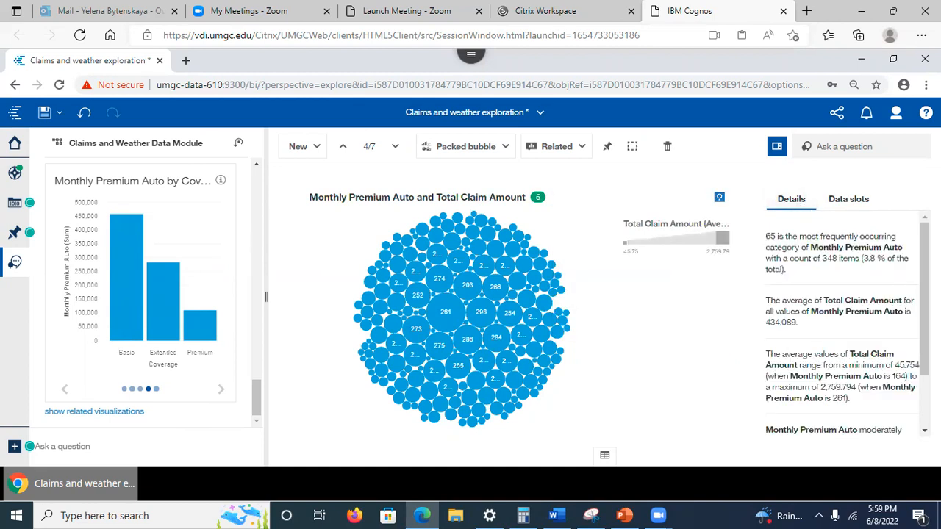
{"action": "left_click_drag", "start_coordinate": [919, 302], "coordinate": [925, 404]}
{"action": "left_click", "coordinate": [692, 434]}
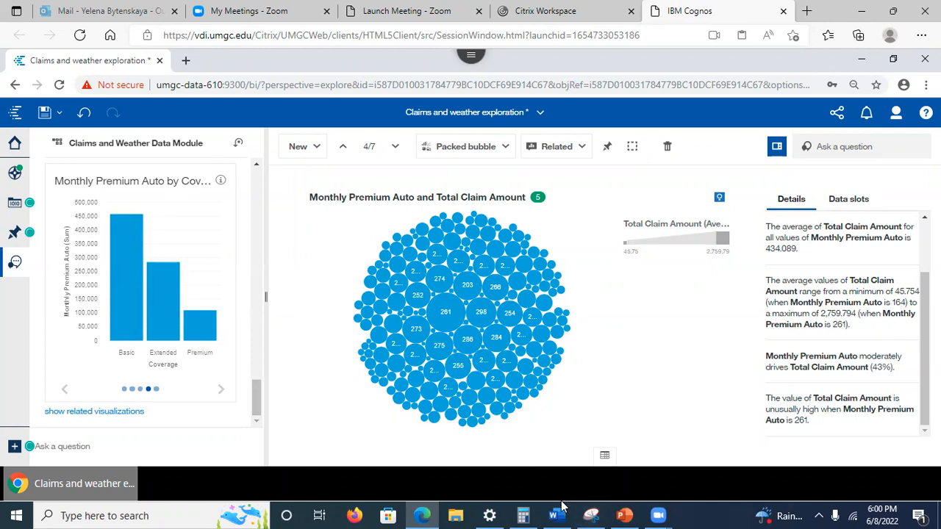
Switch to the Intro to Cognos analytics presentation in PowerPoint and display slide 22, Exploration Interface
{"action": "left_click", "coordinate": [626, 515]}
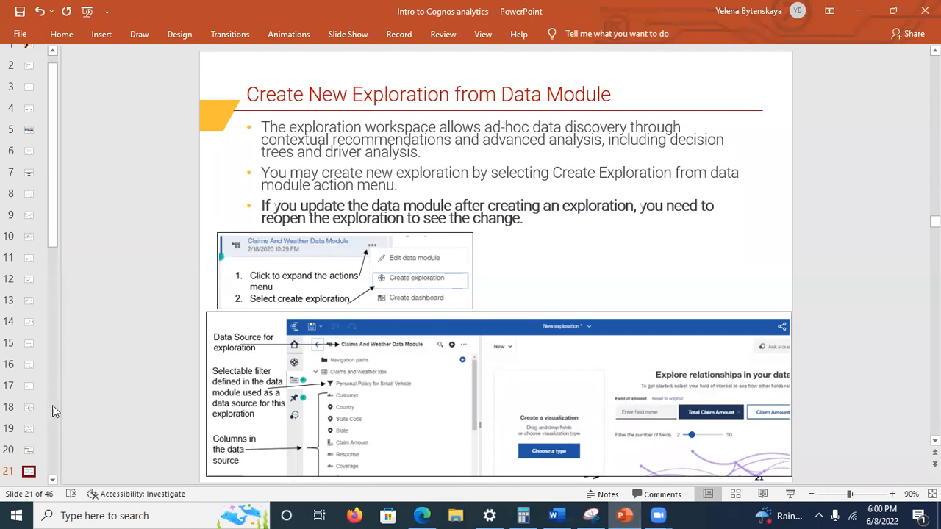
{"action": "left_click", "coordinate": [55, 479]}
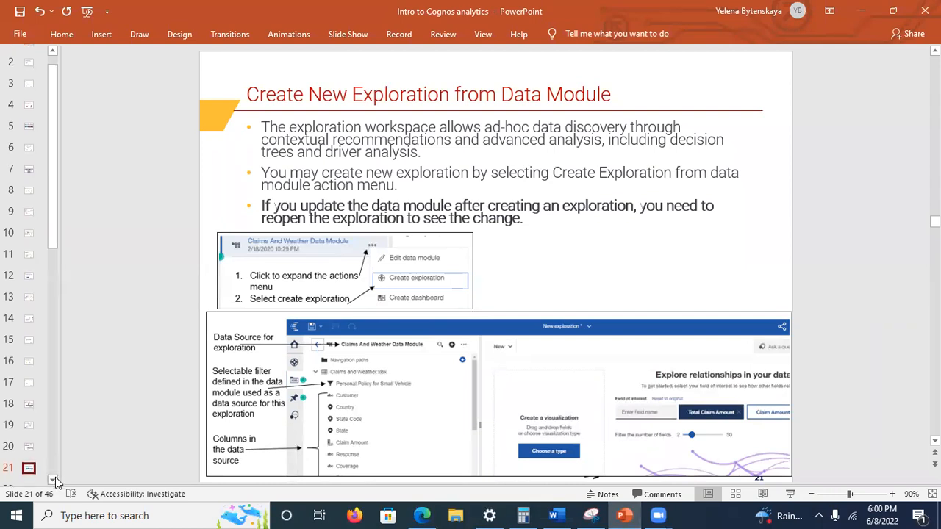
{"action": "left_click_drag", "start_coordinate": [56, 251], "coordinate": [58, 311]}
{"action": "left_click", "coordinate": [28, 296]}
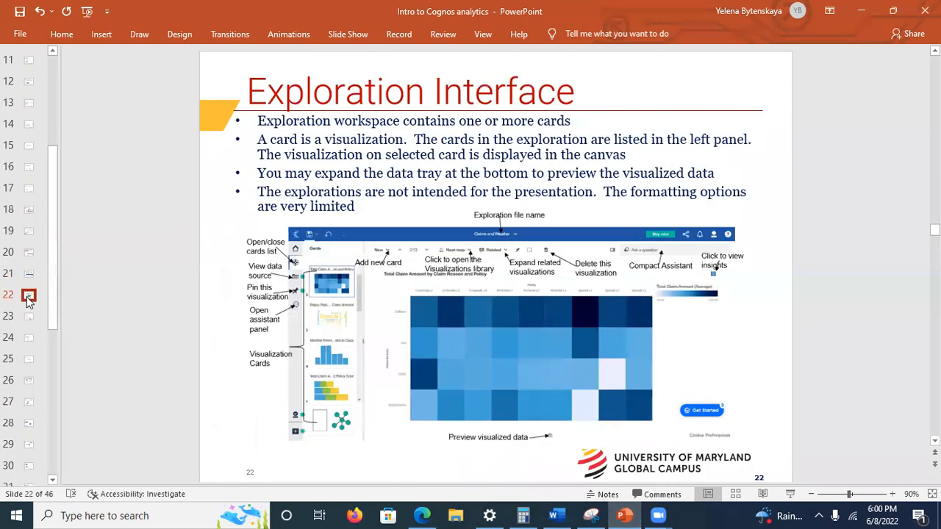
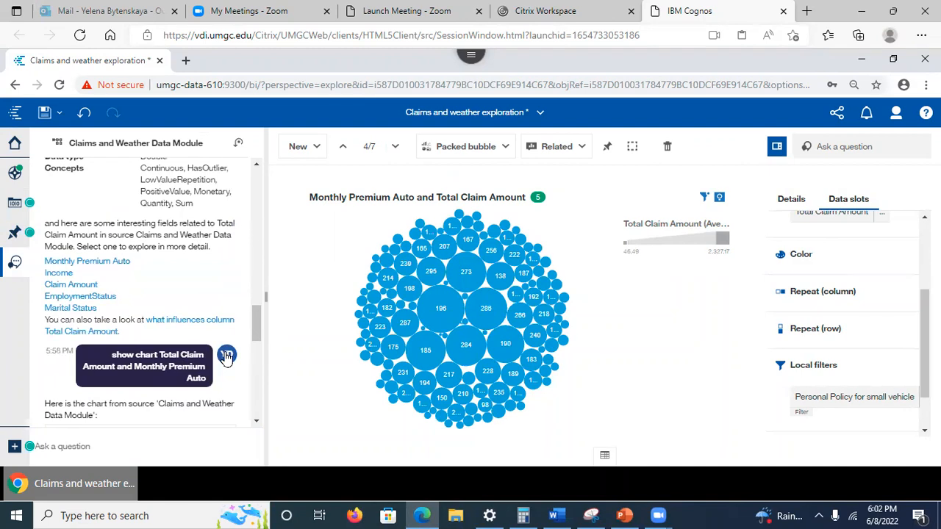
Resubmit the Assistant request "show chart Total Claim Amount and Monthly Premium Auto" and clear the conversation
{"action": "left_click", "coordinate": [227, 357]}
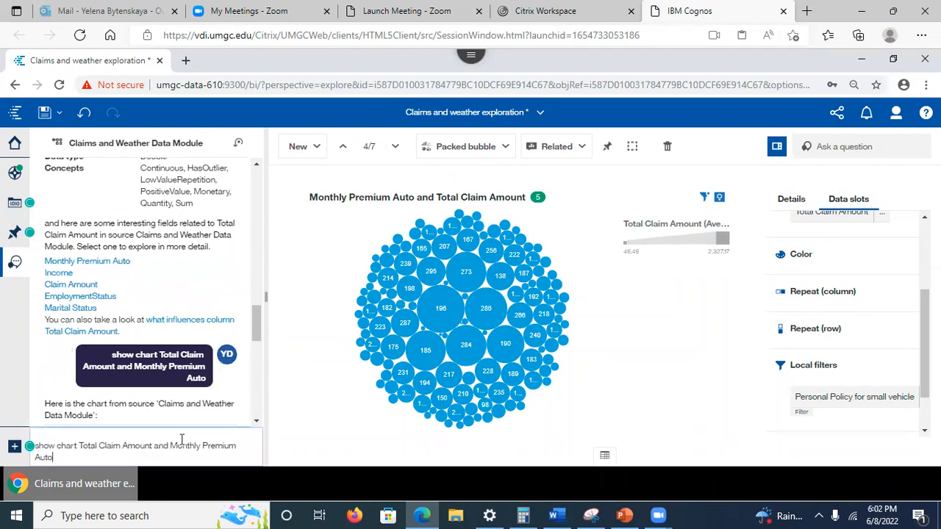
{"action": "key", "text": "Return"}
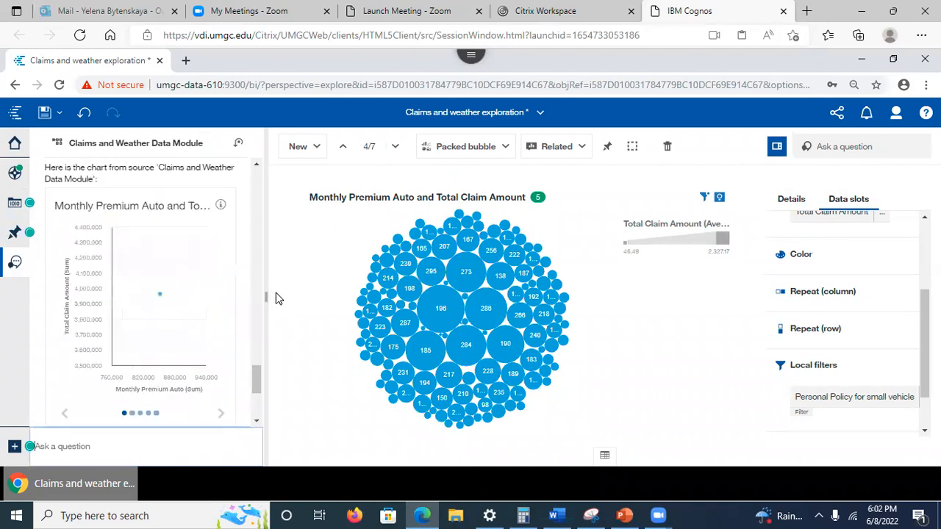
{"action": "left_click", "coordinate": [237, 145]}
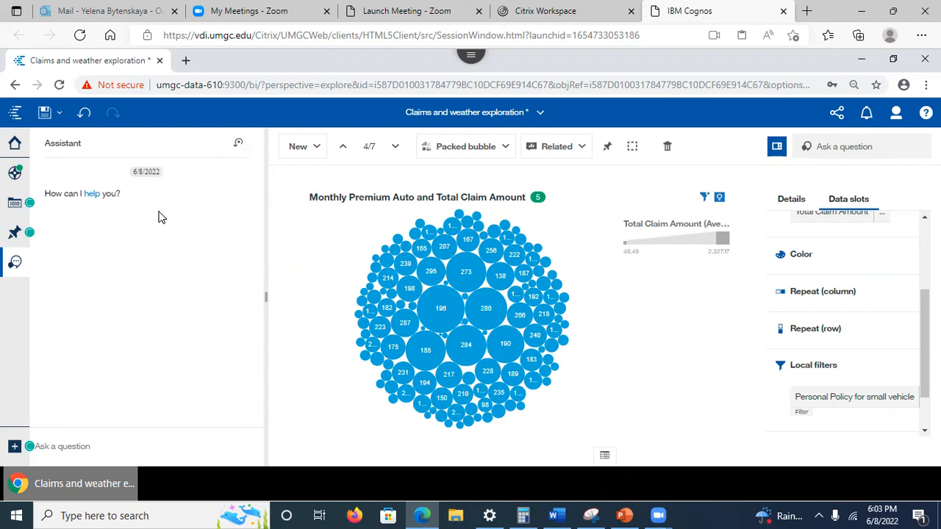
Collapse the Assistant pane and dismiss the compact Ask a question box
{"action": "left_click", "coordinate": [855, 146]}
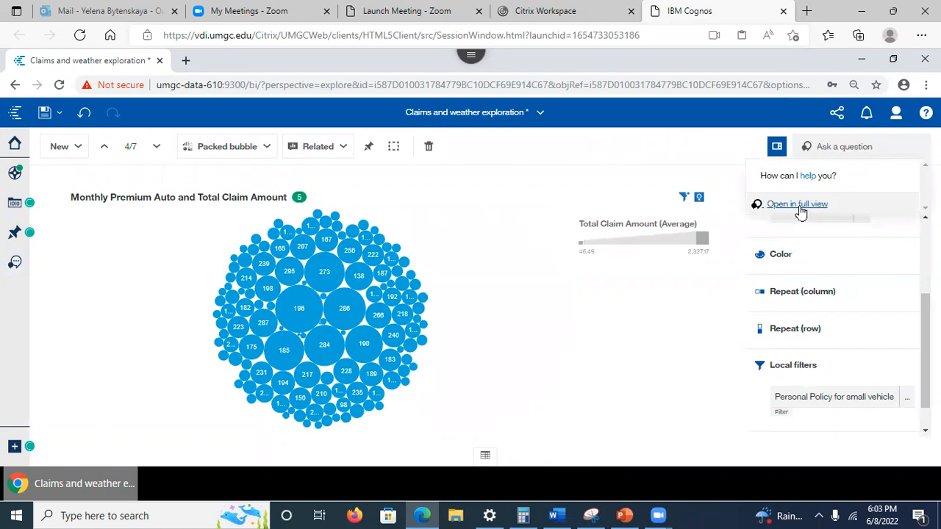
{"action": "left_click", "coordinate": [129, 270]}
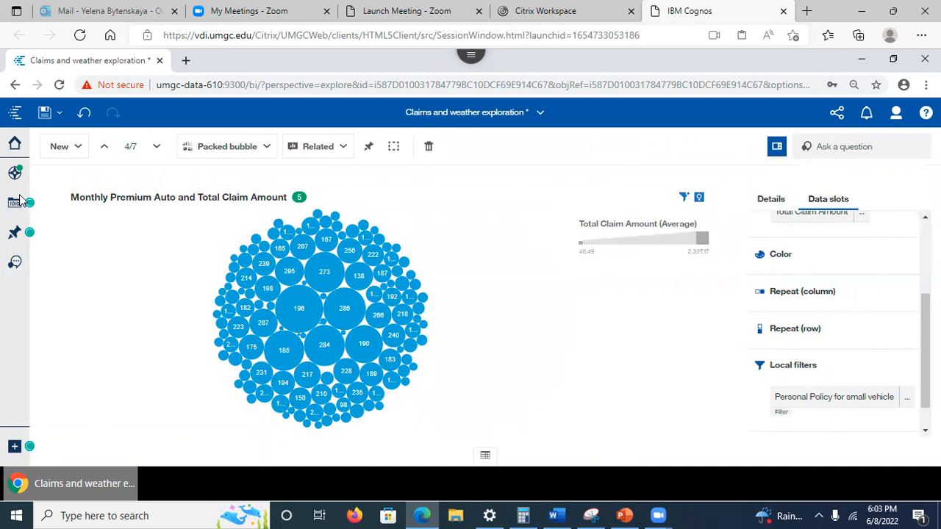
Switch to the Intro to Cognos analytics presentation in PowerPoint and go through slides 29 and 30 to slide 31, Navigation Path
{"action": "left_click", "coordinate": [624, 515]}
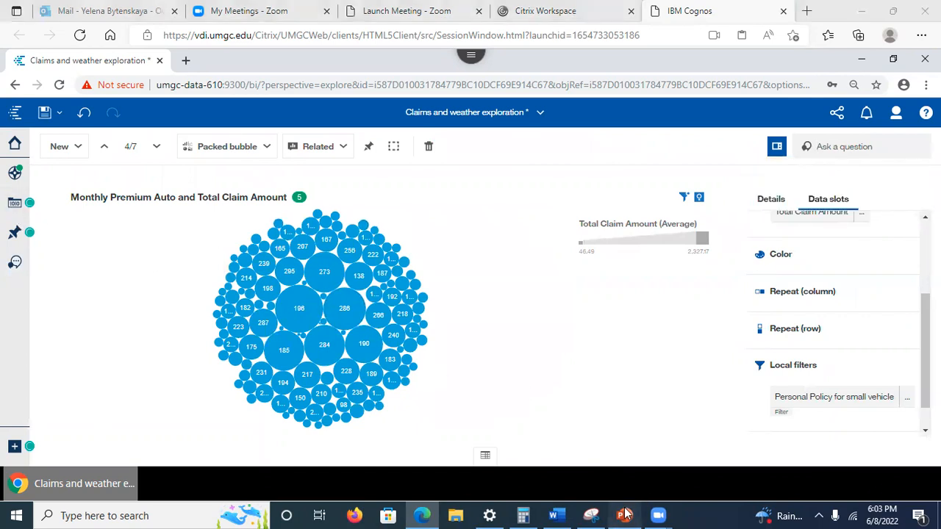
{"action": "left_click", "coordinate": [26, 449]}
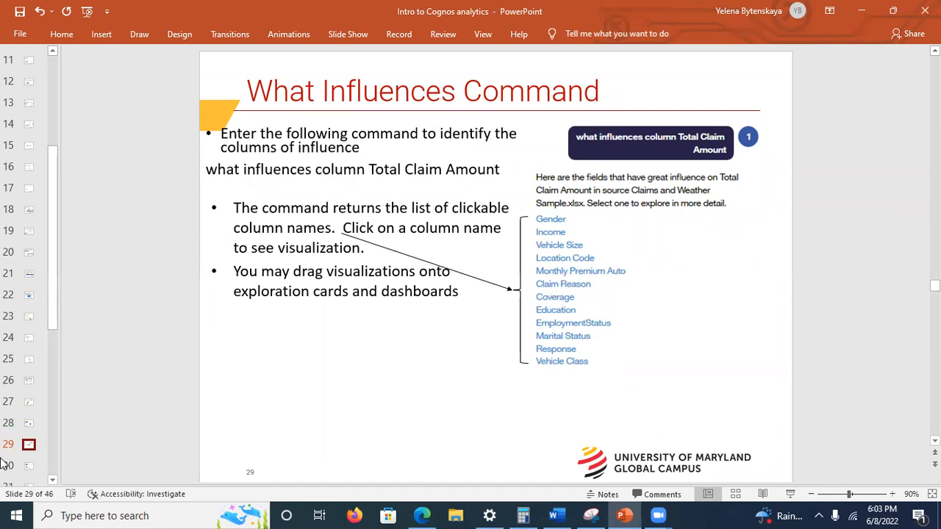
{"action": "left_click", "coordinate": [32, 467]}
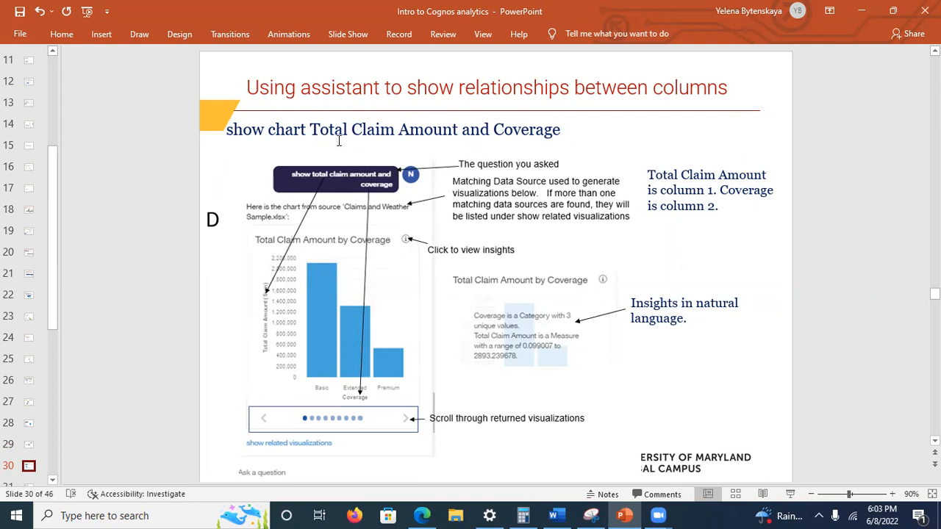
{"action": "left_click", "coordinate": [55, 482]}
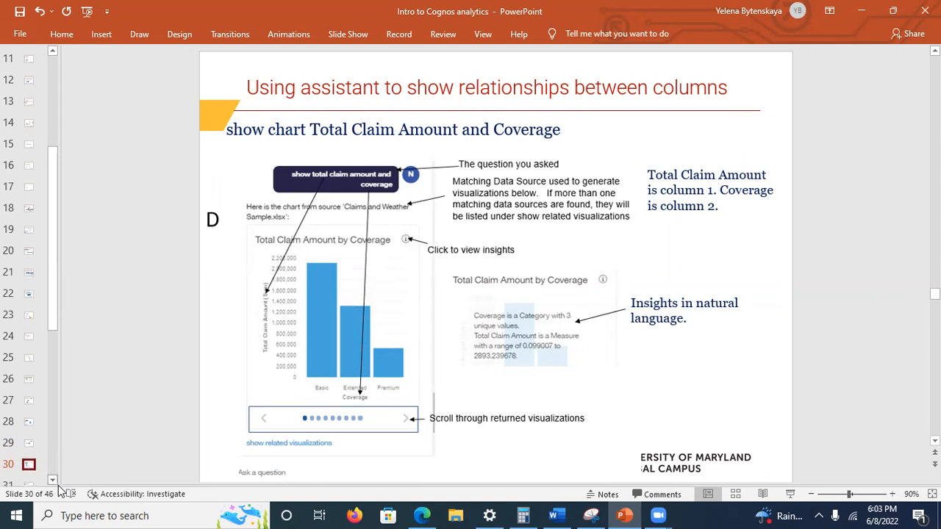
{"action": "scroll", "coordinate": [57, 368], "scroll_direction": "down", "scroll_amount": 3}
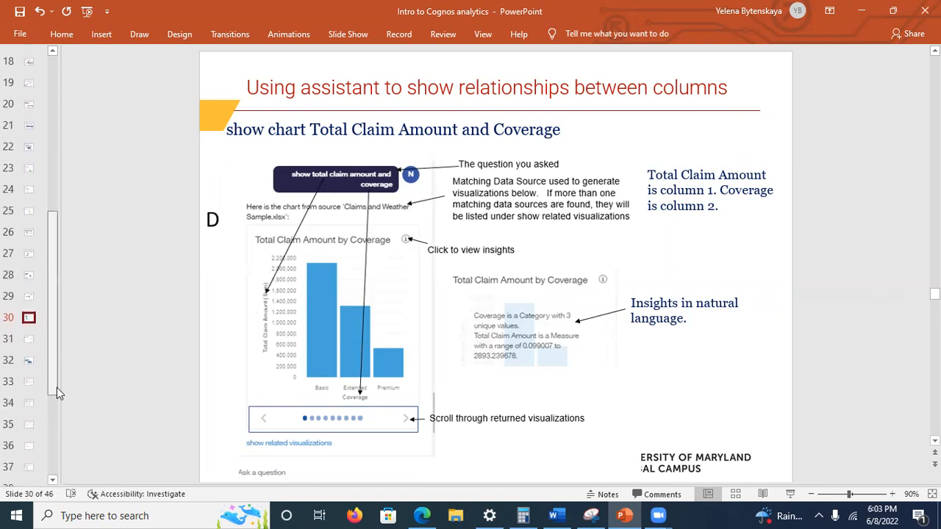
{"action": "left_click", "coordinate": [31, 338]}
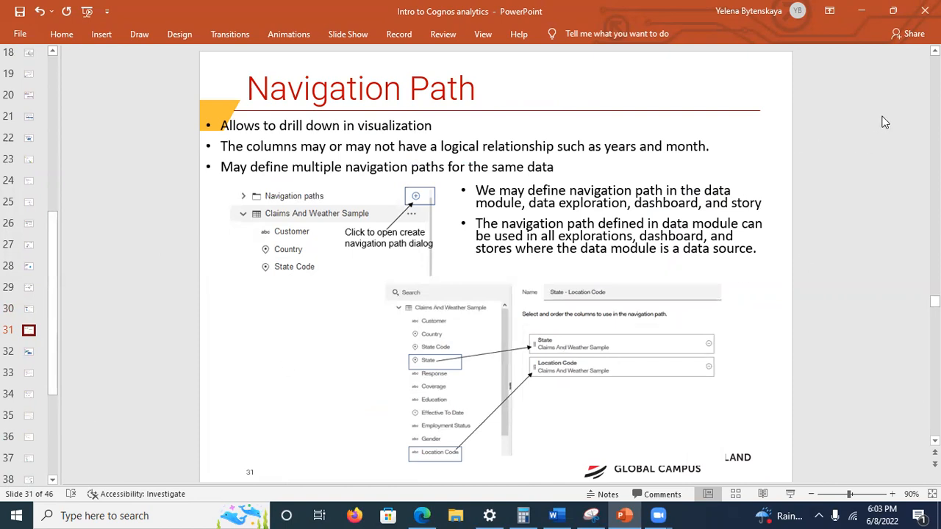
Return to Cognos Analytics and start a new navigation path with State Code from Claims and Weather.xlsx as its first column
{"action": "left_click", "coordinate": [867, 18]}
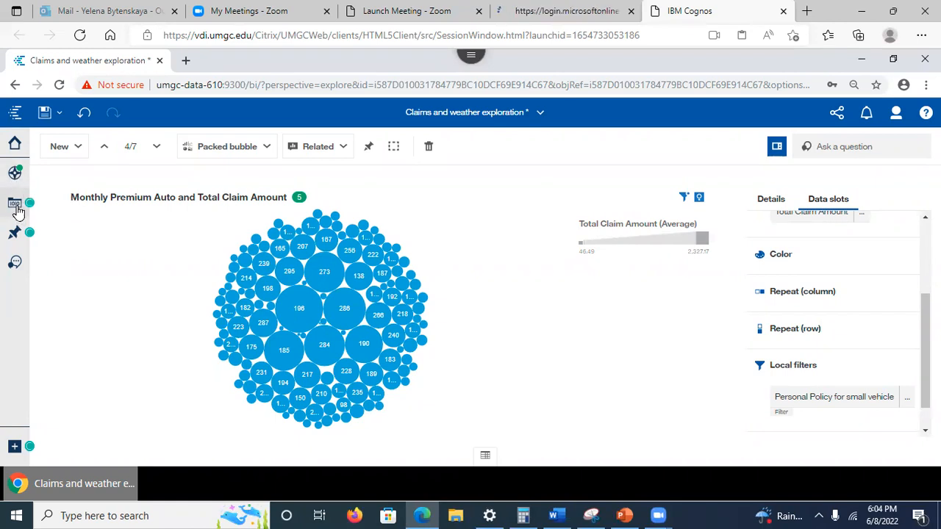
{"action": "left_click", "coordinate": [15, 206]}
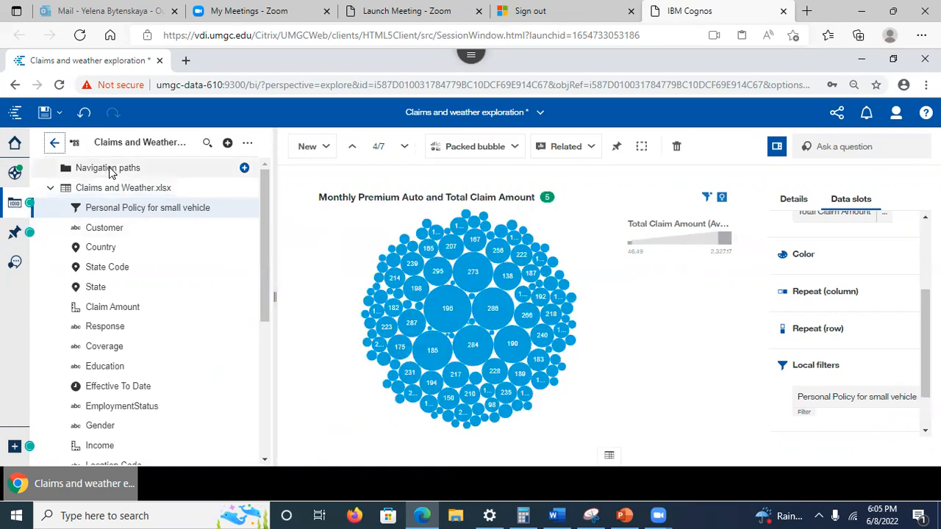
{"action": "left_click", "coordinate": [244, 170]}
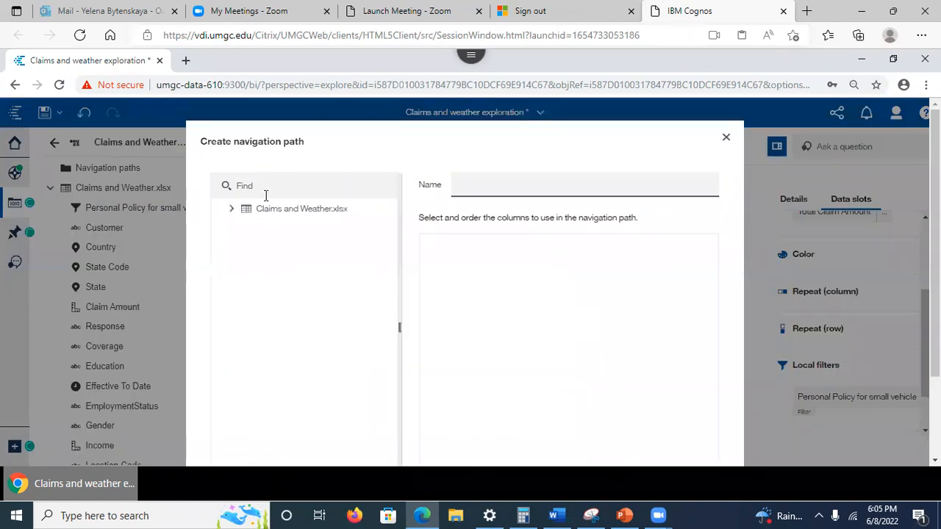
{"action": "left_click", "coordinate": [232, 209]}
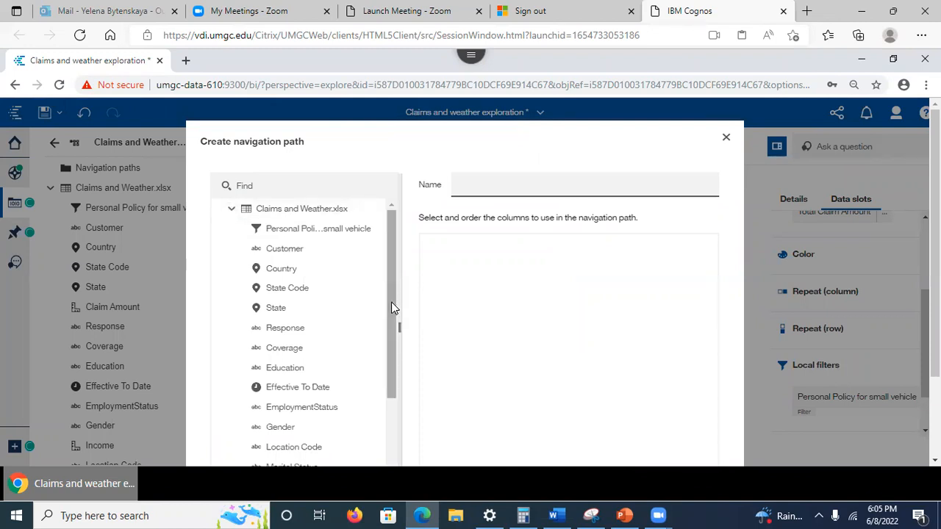
{"action": "left_click_drag", "start_coordinate": [282, 291], "coordinate": [453, 180]}
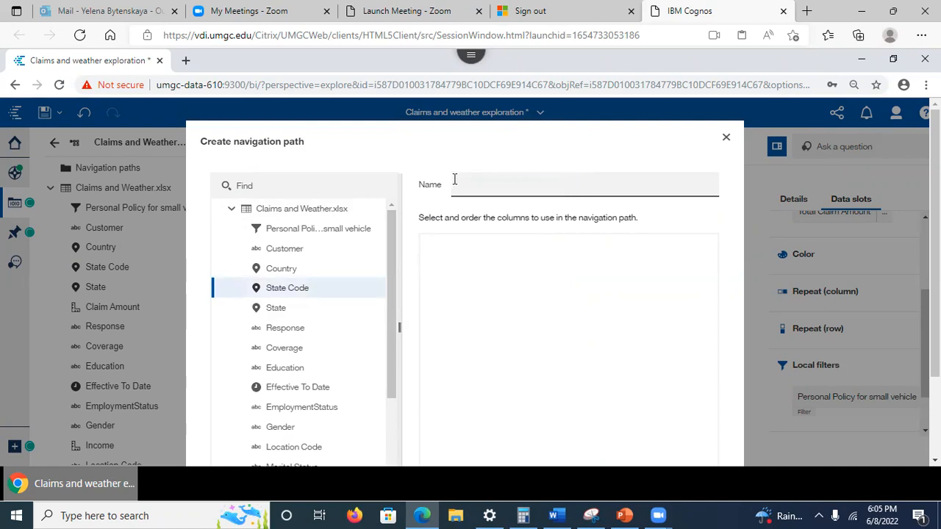
{"action": "left_click_drag", "start_coordinate": [269, 292], "coordinate": [446, 256]}
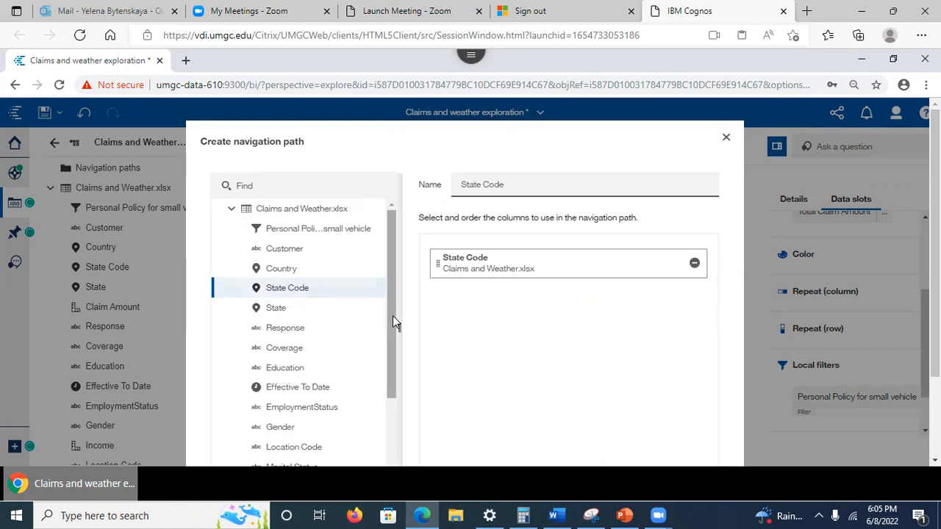
Complete the navigation path with Location Code as its second column and expand the created path in the data source
{"action": "left_click_drag", "start_coordinate": [393, 316], "coordinate": [393, 362]}
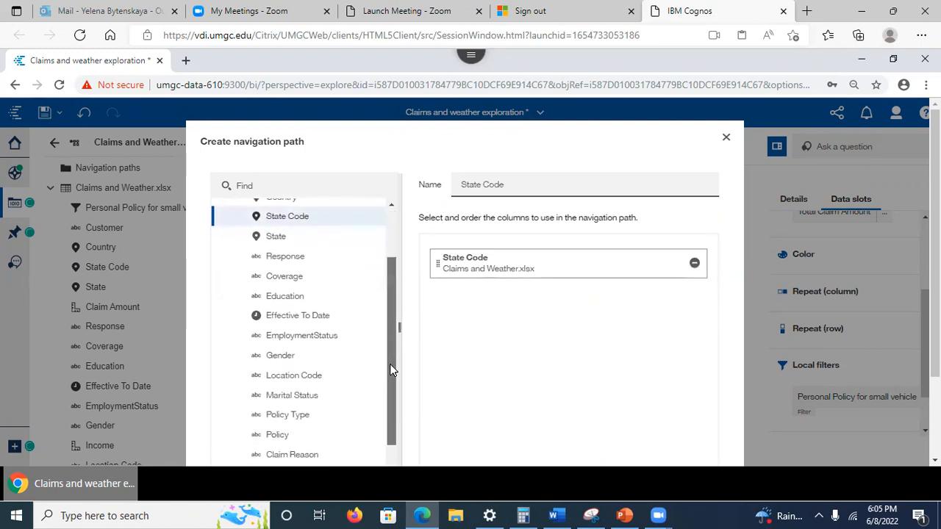
{"action": "left_click_drag", "start_coordinate": [293, 369], "coordinate": [483, 312]}
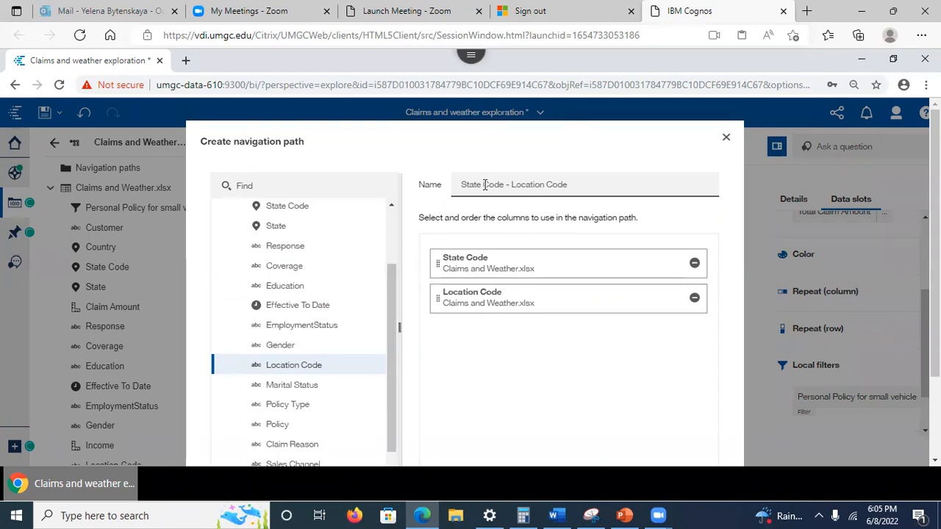
{"action": "left_click", "coordinate": [527, 184]}
{"action": "left_click", "coordinate": [491, 347]}
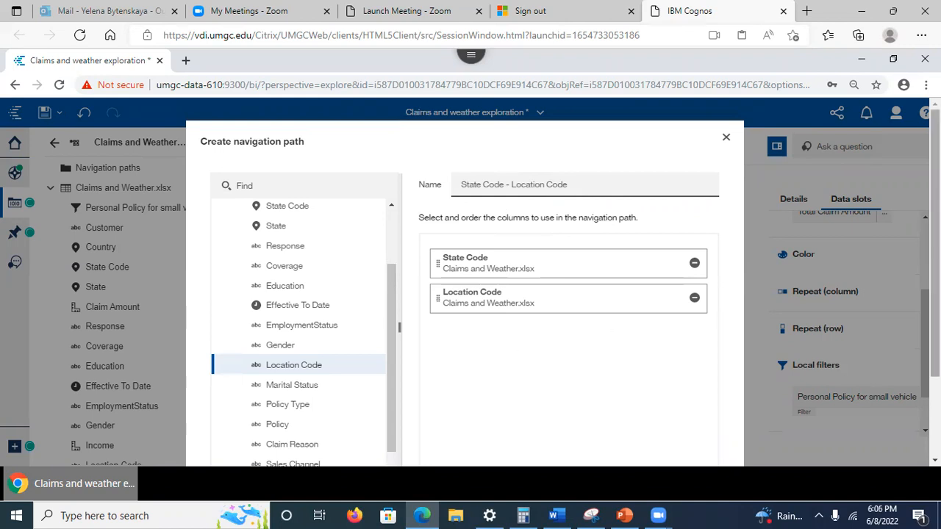
{"action": "scroll", "coordinate": [550, 345], "scroll_direction": "down", "scroll_amount": 3}
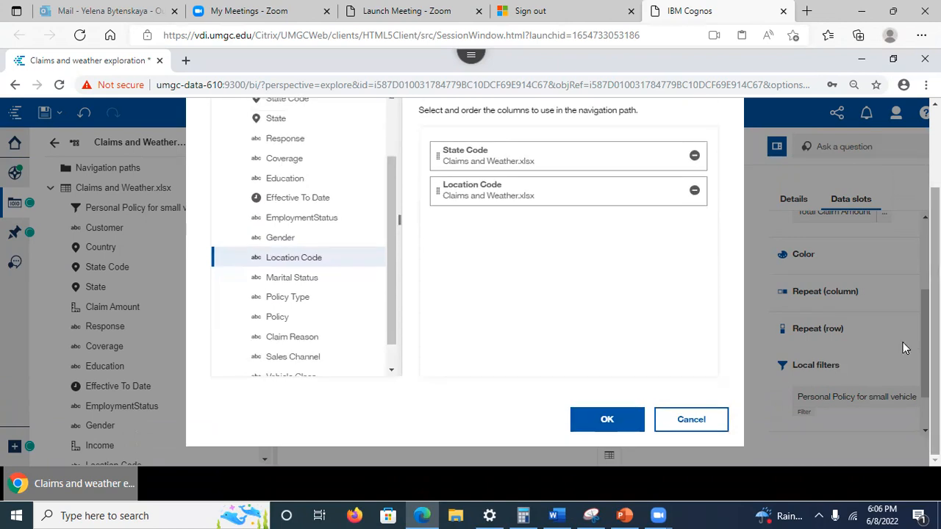
{"action": "left_click", "coordinate": [606, 420]}
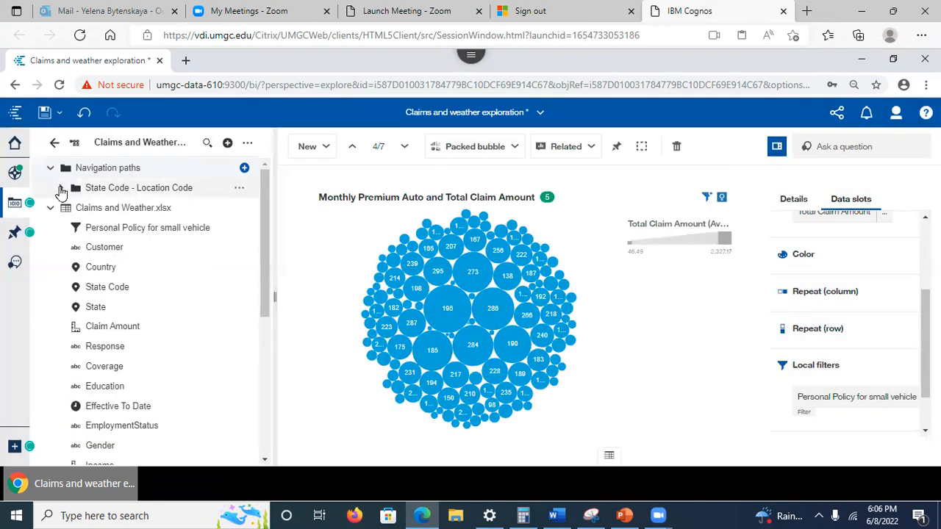
{"action": "left_click", "coordinate": [61, 188]}
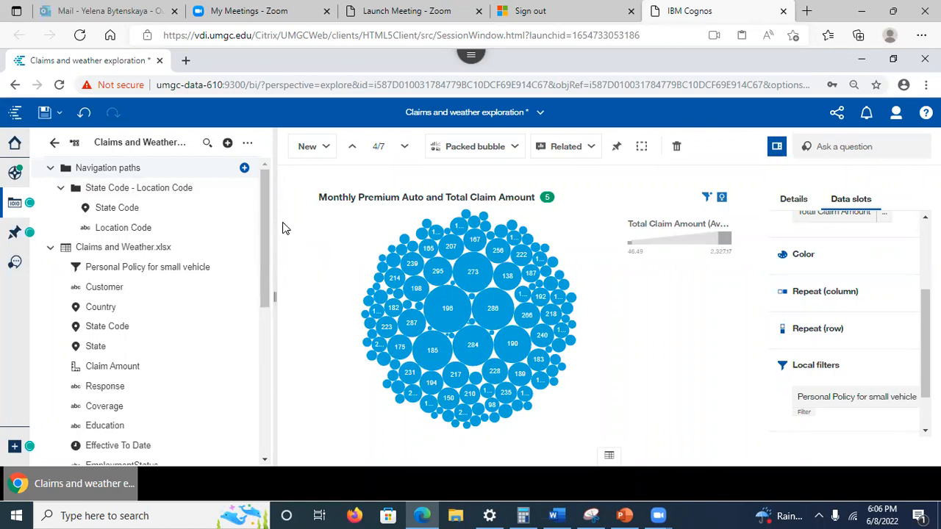
Switch to the PowerPoint presentation, display slide 32, Drill down example, and return to Cognos Analytics
{"action": "left_click", "coordinate": [625, 516]}
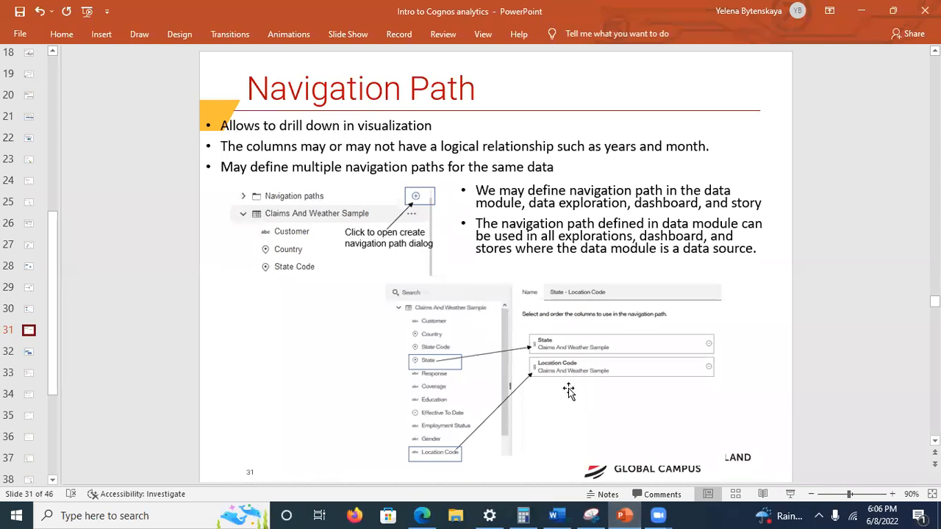
{"action": "left_click", "coordinate": [29, 352]}
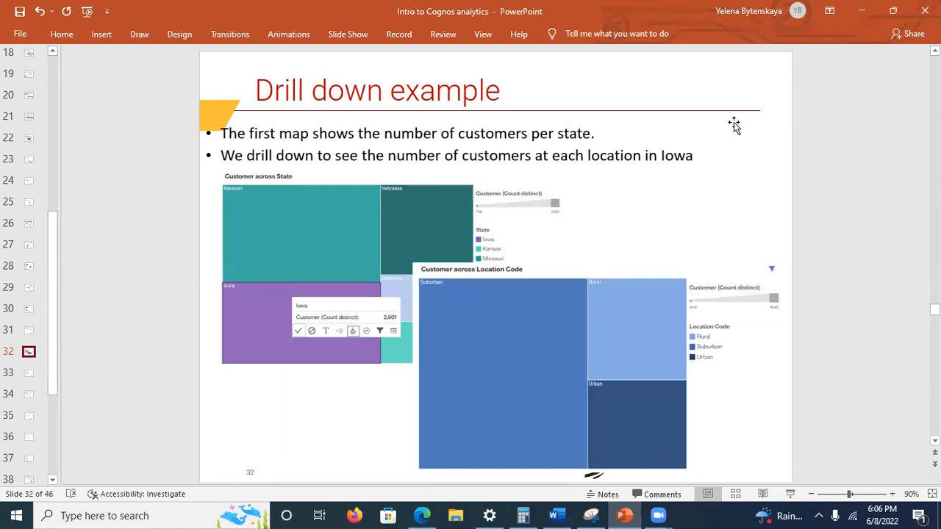
{"action": "left_click", "coordinate": [863, 16]}
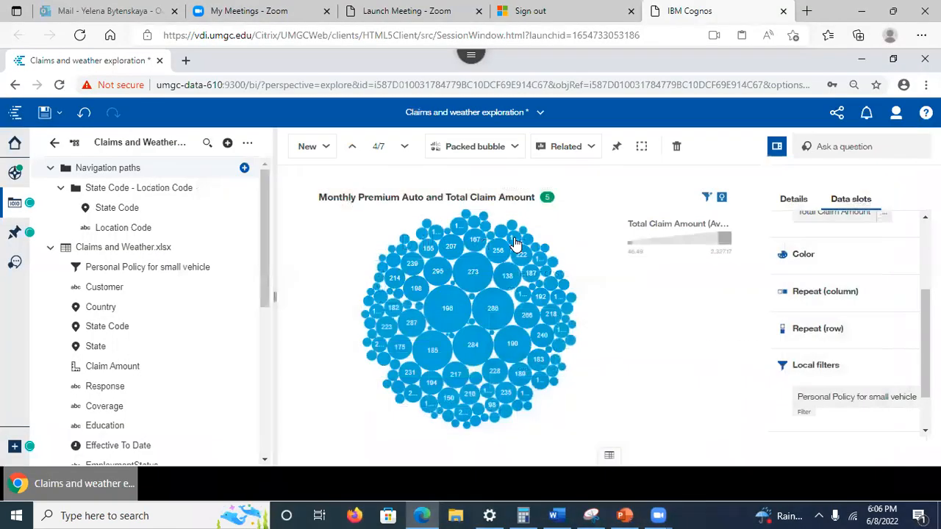
Add a new single exploration card with a Tree map visualization
{"action": "left_click", "coordinate": [309, 147]}
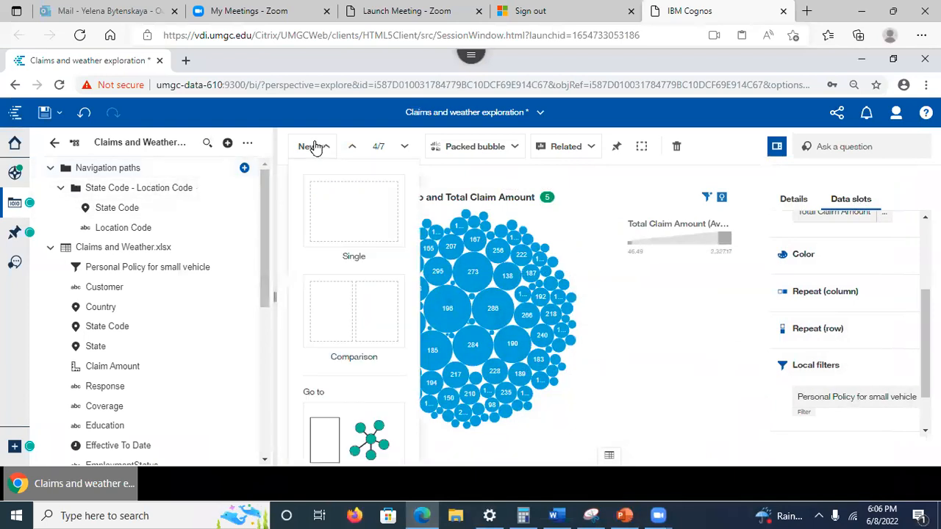
{"action": "left_click", "coordinate": [334, 213]}
{"action": "left_click", "coordinate": [504, 339]}
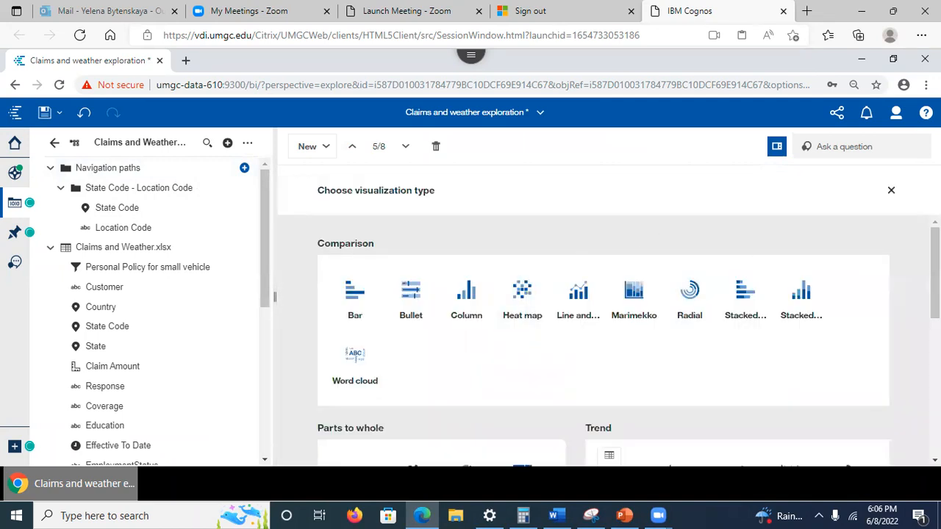
{"action": "scroll", "coordinate": [603, 331], "scroll_direction": "down", "scroll_amount": 2}
{"action": "scroll", "coordinate": [603, 338], "scroll_direction": "down", "scroll_amount": 3}
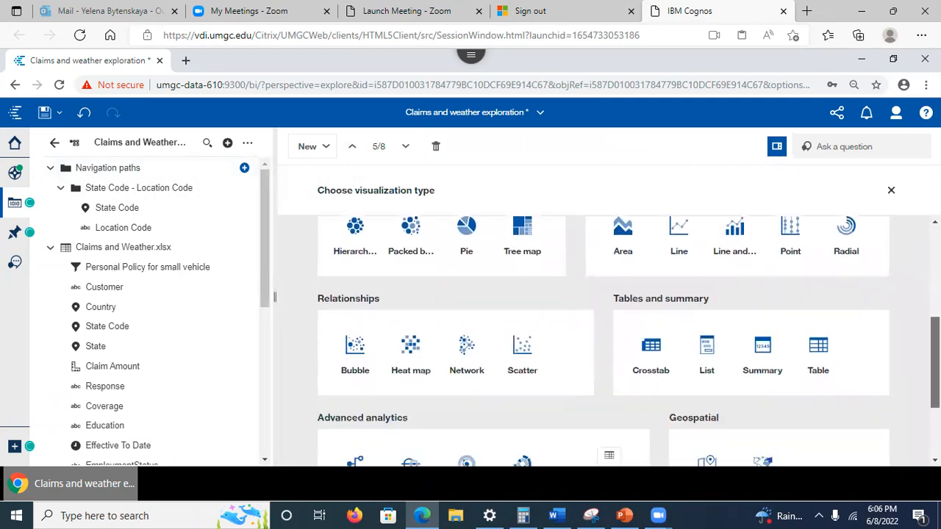
{"action": "scroll", "coordinate": [603, 338], "scroll_direction": "down", "scroll_amount": 2}
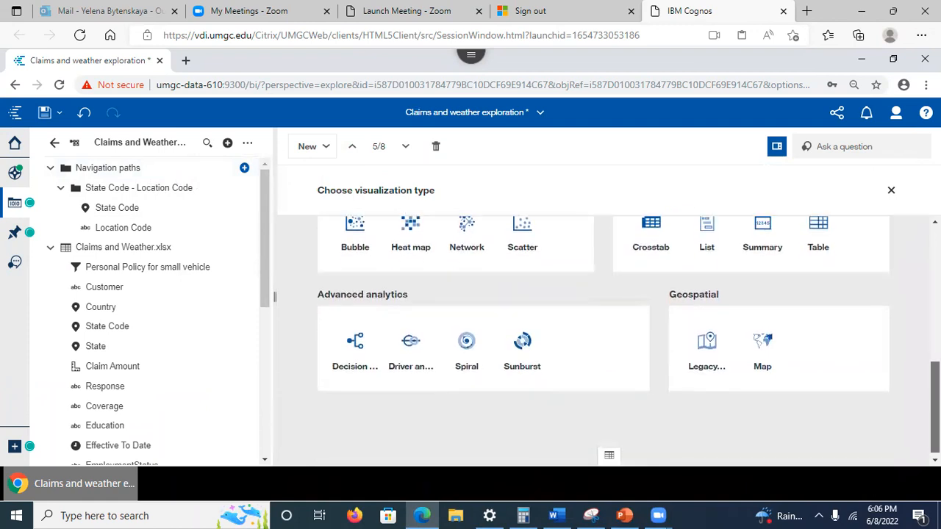
{"action": "scroll", "coordinate": [603, 338], "scroll_direction": "up", "scroll_amount": 3}
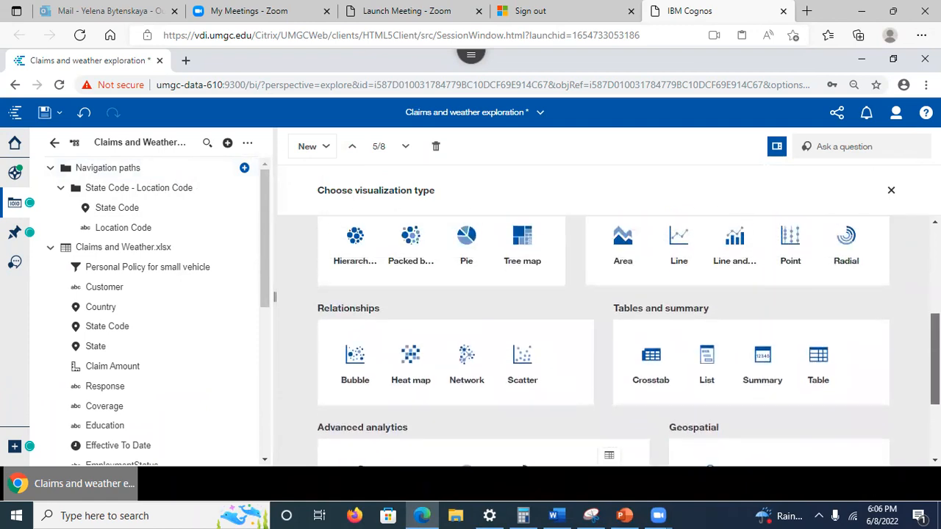
{"action": "scroll", "coordinate": [603, 338], "scroll_direction": "up", "scroll_amount": 1}
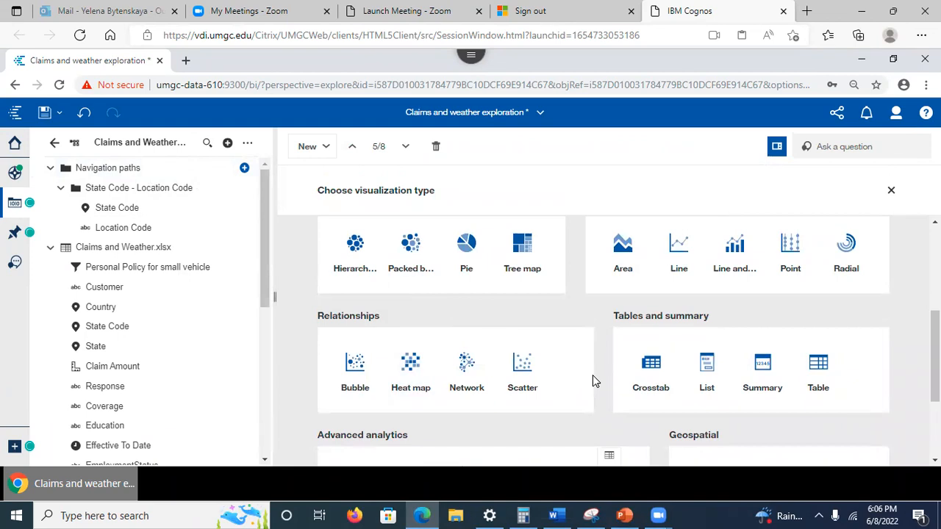
{"action": "scroll", "coordinate": [603, 375], "scroll_direction": "up", "scroll_amount": 2}
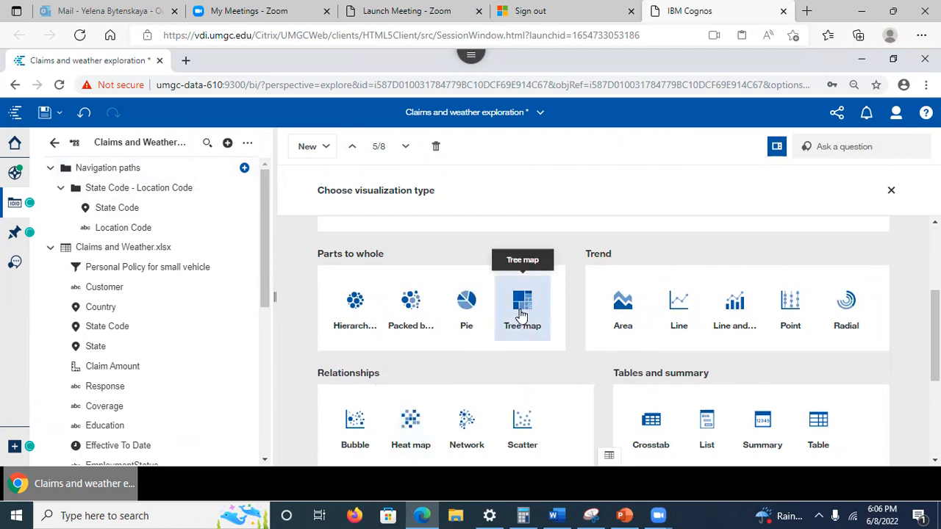
{"action": "left_click", "coordinate": [522, 315]}
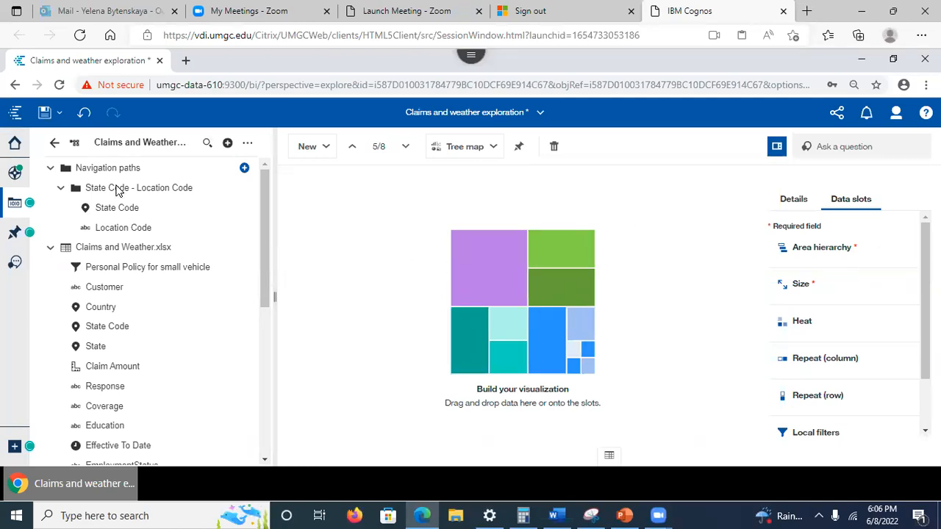
Assign the navigation path's State Code to the tree map's Area hierarchy and Customer to its Size
{"action": "left_click_drag", "start_coordinate": [126, 208], "coordinate": [851, 249]}
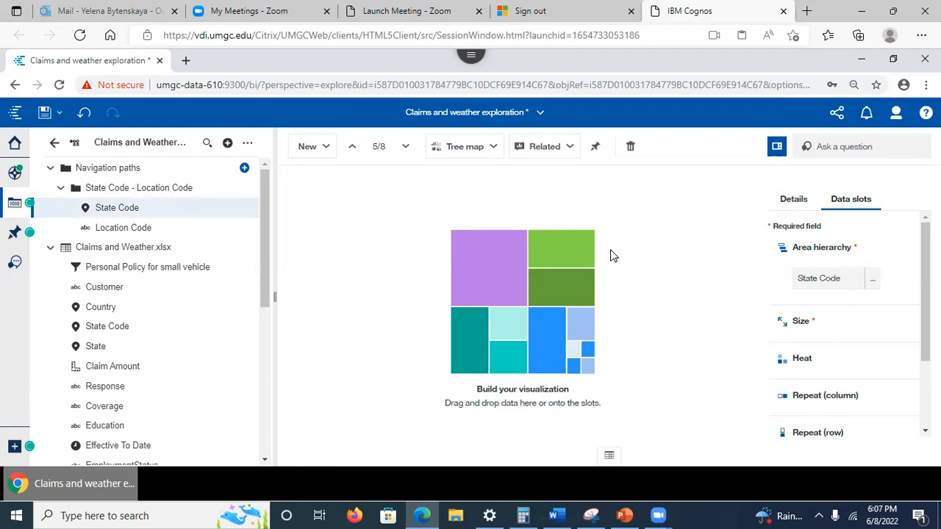
{"action": "left_click", "coordinate": [824, 325]}
{"action": "double_click", "coordinate": [816, 322]}
{"action": "left_click", "coordinate": [815, 321]}
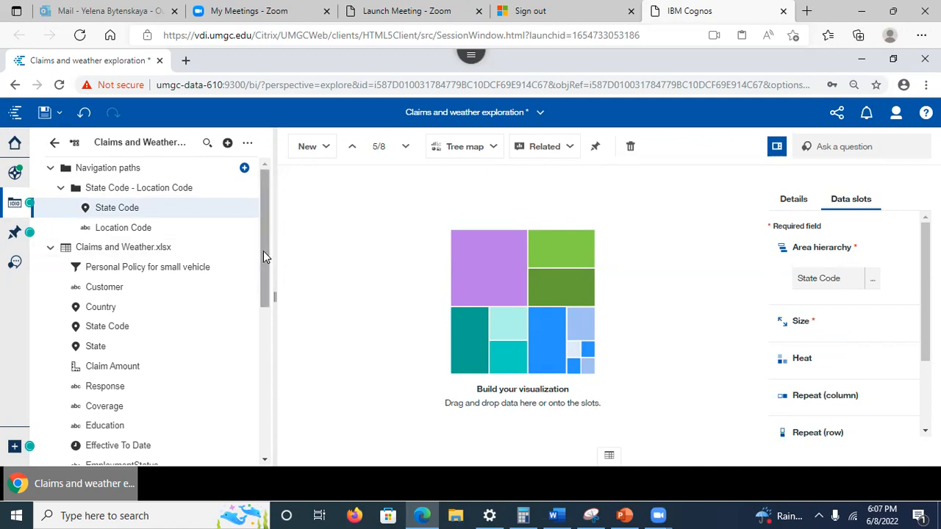
{"action": "left_click_drag", "start_coordinate": [108, 289], "coordinate": [819, 323]}
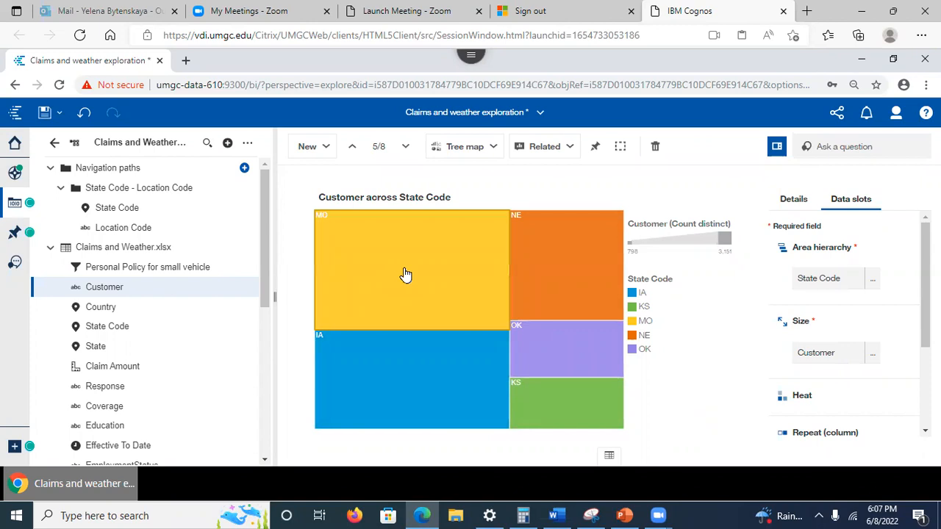
{"action": "mouse_move", "coordinate": [406, 275]}
{"action": "mouse_move", "coordinate": [372, 379]}
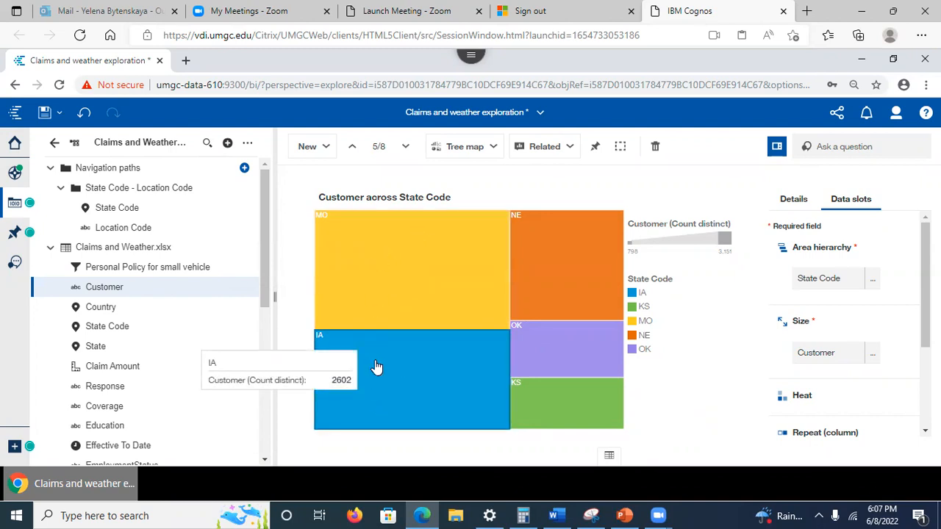
Drill down into IA in the tree map and examine its customer counts by Location Code in the visualization data
{"action": "left_click", "coordinate": [376, 365]}
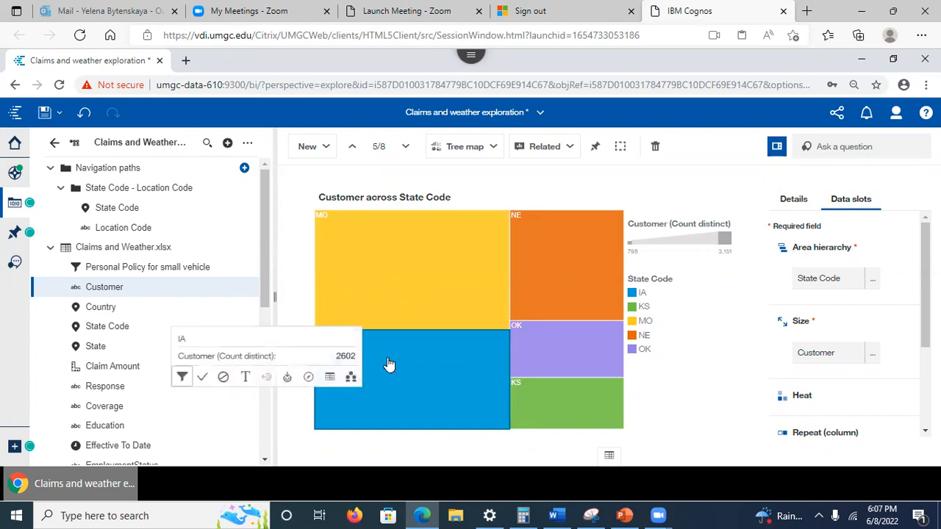
{"action": "left_click", "coordinate": [389, 365]}
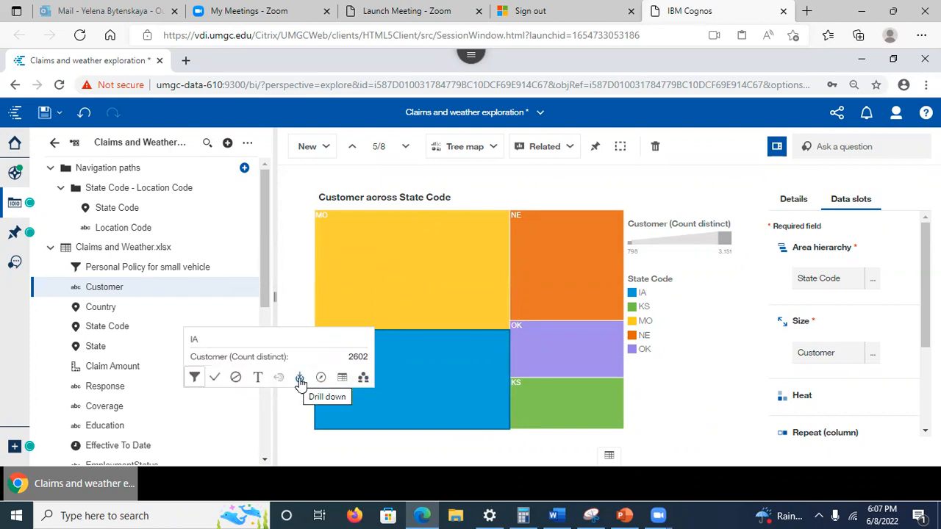
{"action": "left_click", "coordinate": [300, 379]}
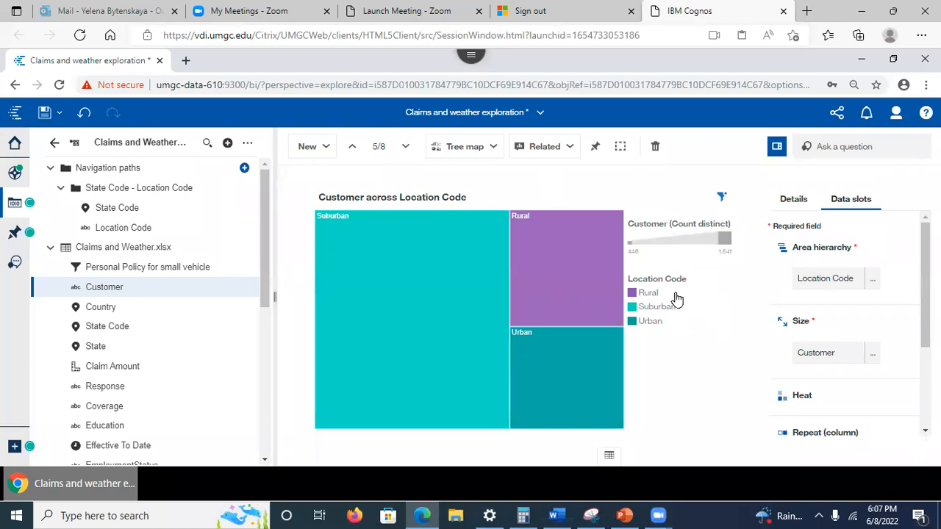
{"action": "left_click", "coordinate": [609, 457]}
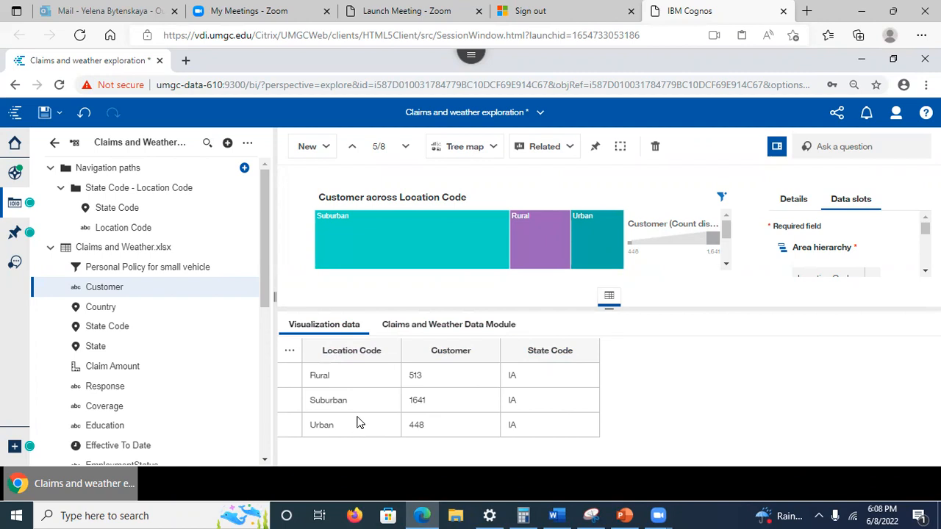
{"action": "left_click", "coordinate": [610, 299]}
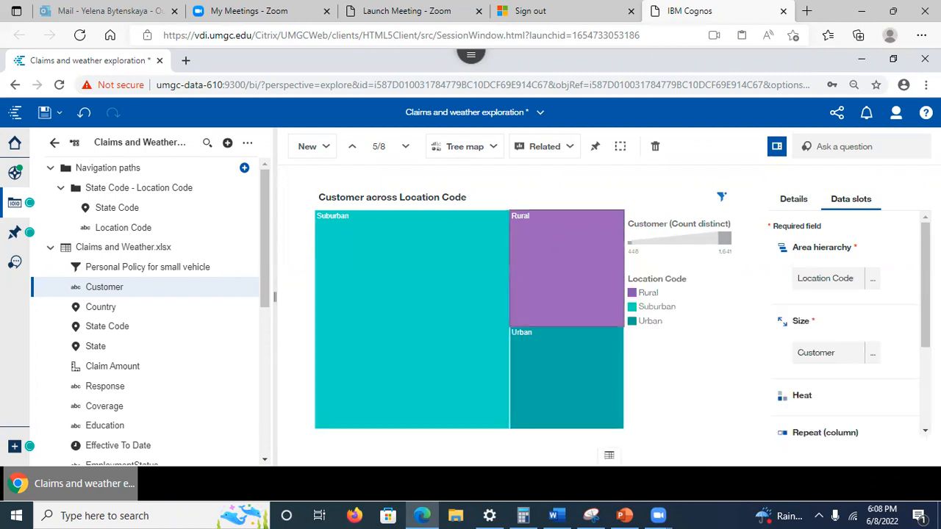
Return the tree map from the Location Code level back to the State Code level
{"action": "mouse_move", "coordinate": [331, 311]}
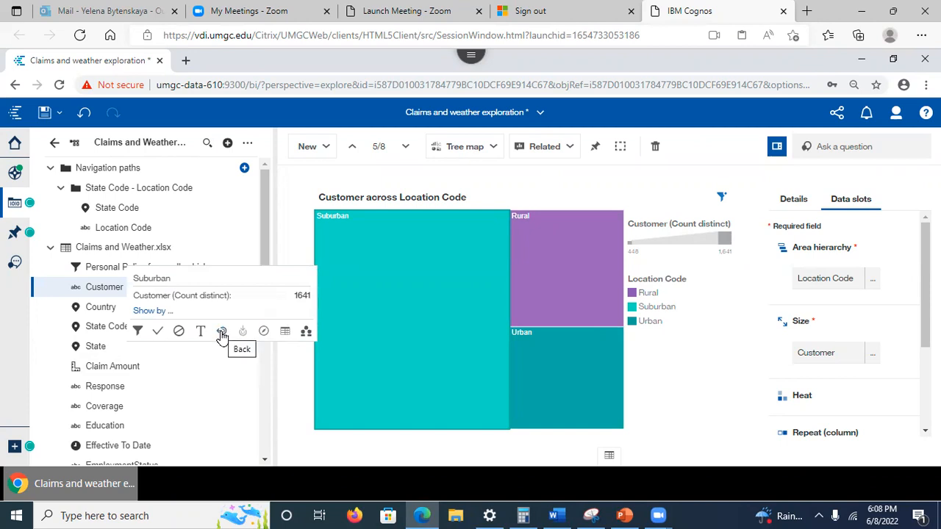
{"action": "left_click", "coordinate": [222, 332]}
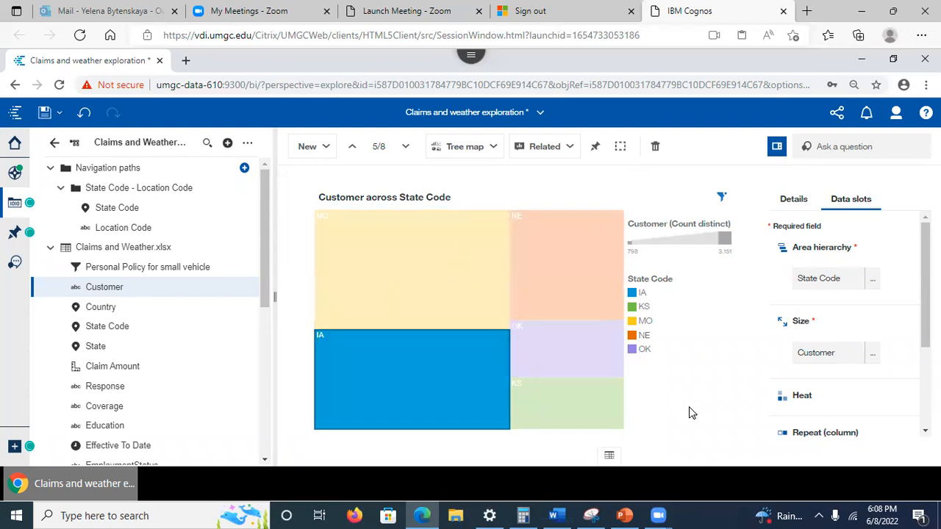
{"action": "scroll", "coordinate": [845, 323], "scroll_direction": "down", "scroll_amount": 2}
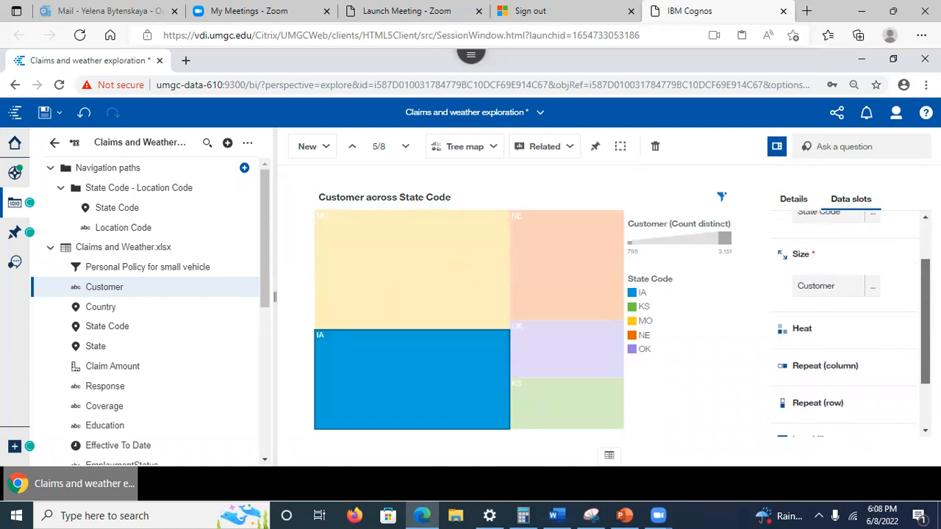
{"action": "scroll", "coordinate": [846, 323], "scroll_direction": "up", "scroll_amount": 2}
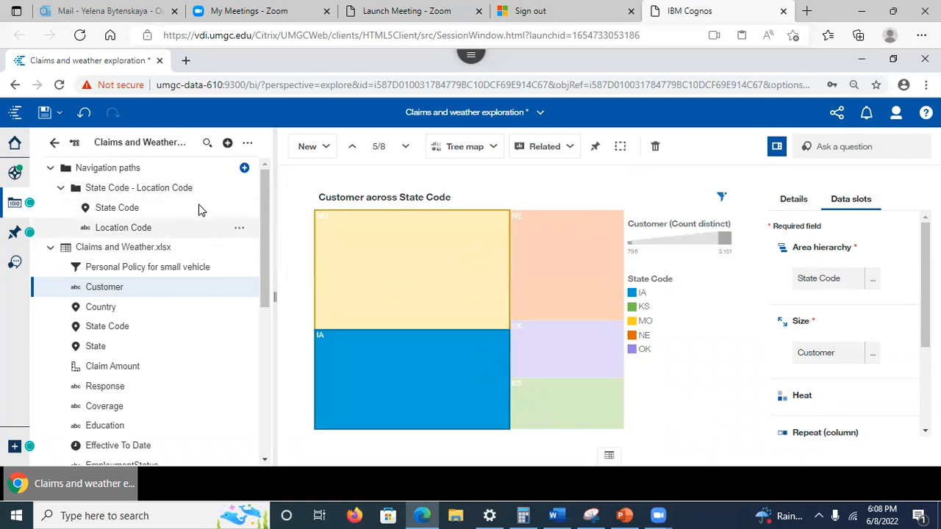
Save the Claims and weather exploration and switch to the Intro to Cognos analytics presentation in PowerPoint
{"action": "left_click", "coordinate": [45, 112]}
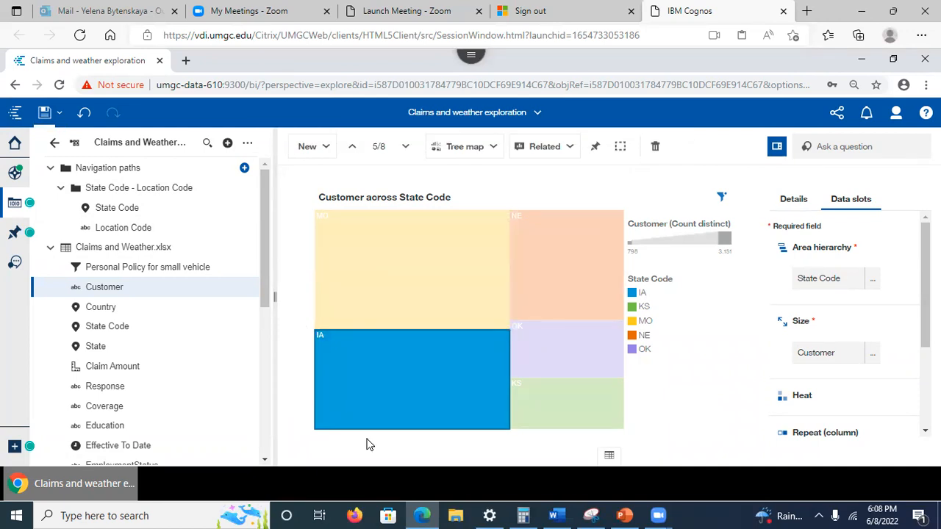
{"action": "mouse_move", "coordinate": [625, 515]}
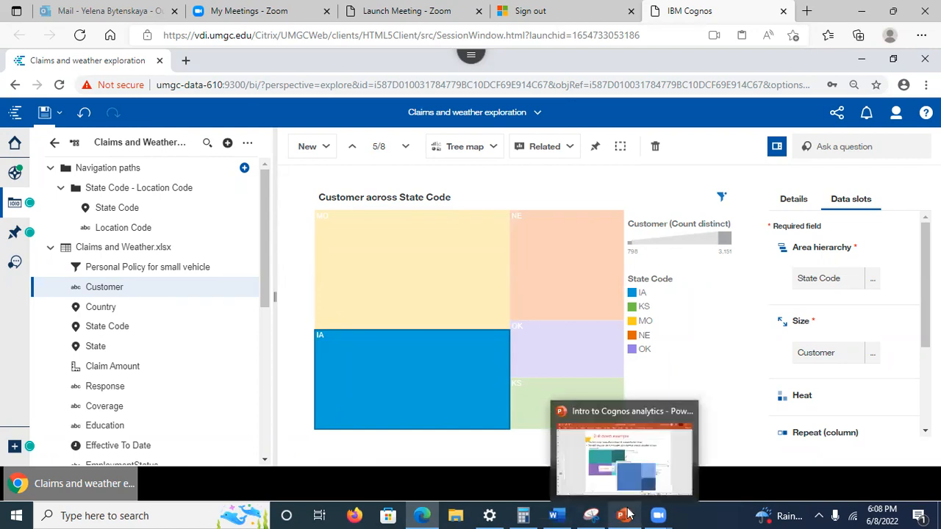
{"action": "left_click", "coordinate": [623, 454]}
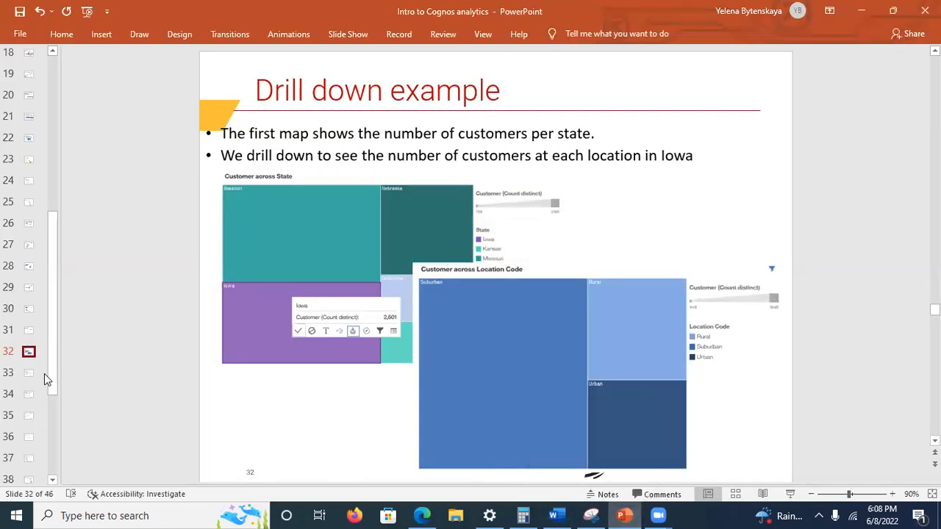
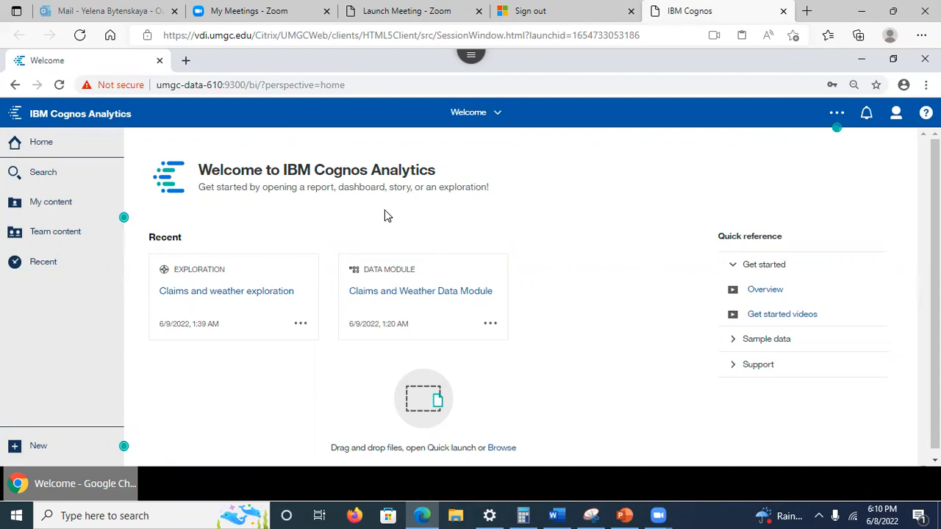
Open the Claims and Weather Data Module for editing and preview the Claims and Weather.xlsx table's data in the grid
{"action": "left_click", "coordinate": [71, 206]}
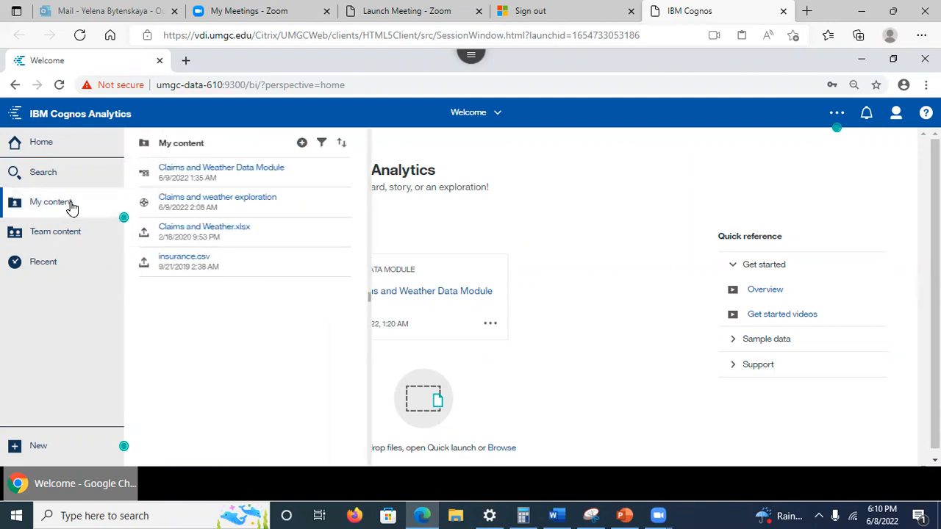
{"action": "left_click", "coordinate": [562, 215]}
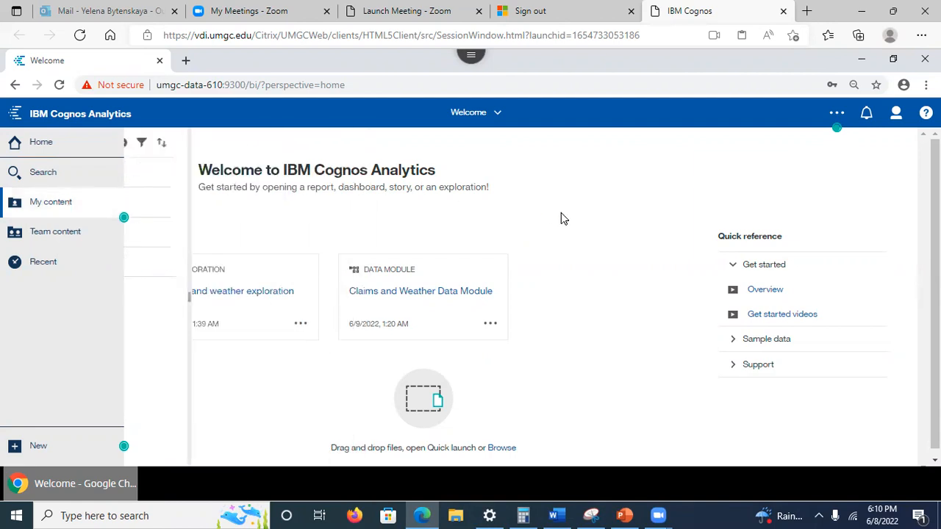
{"action": "left_click", "coordinate": [490, 324]}
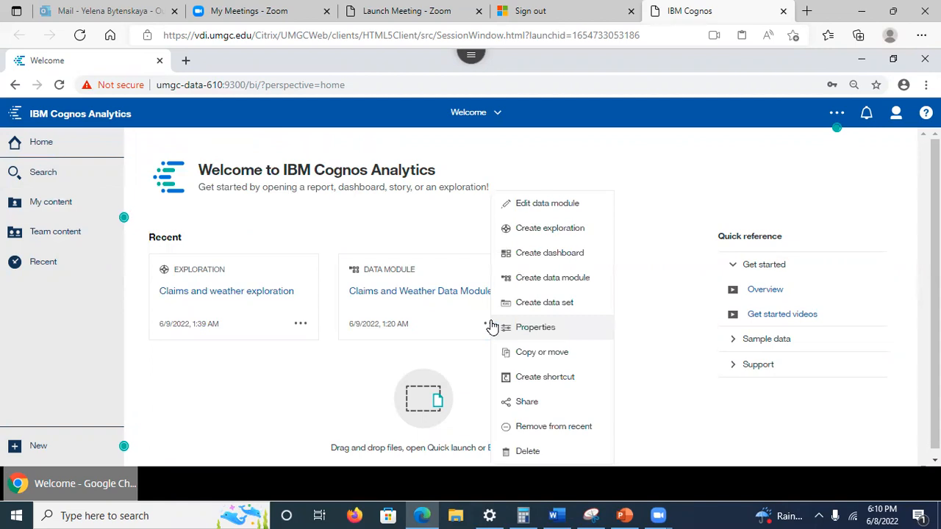
{"action": "left_click", "coordinate": [537, 209]}
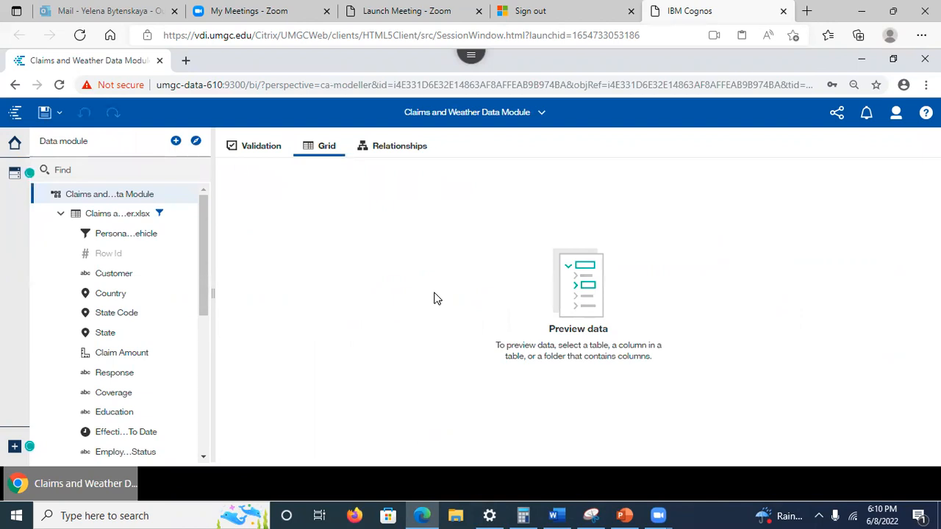
{"action": "left_click", "coordinate": [125, 215]}
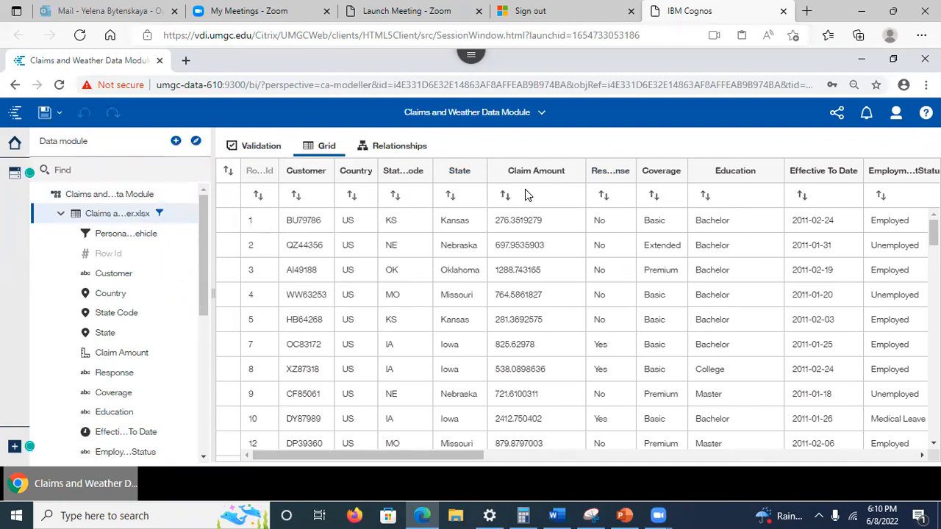
{"action": "left_click_drag", "start_coordinate": [401, 460], "coordinate": [533, 449]}
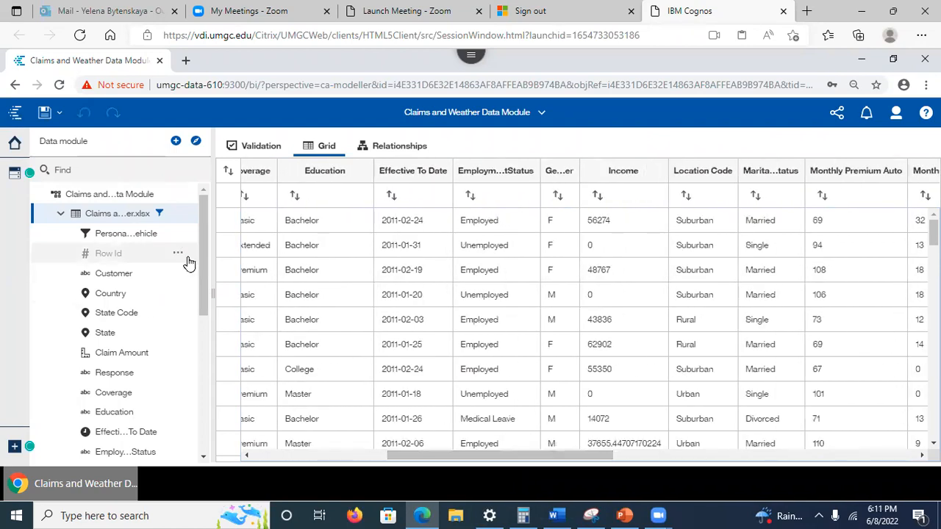
Find Monthly Premium Auto by searching the data module for month, and start a new calculation on it in the calculation editor
{"action": "left_click", "coordinate": [91, 170]}
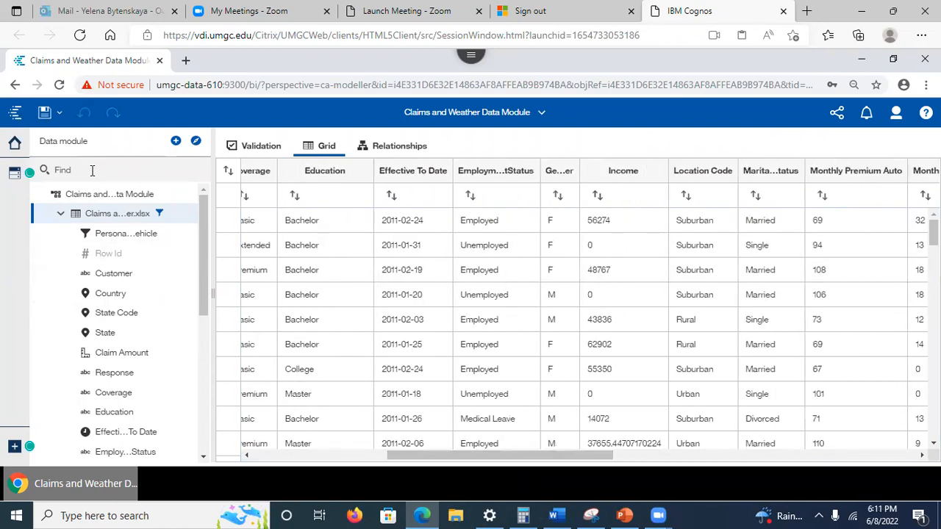
{"action": "type", "text": "month"}
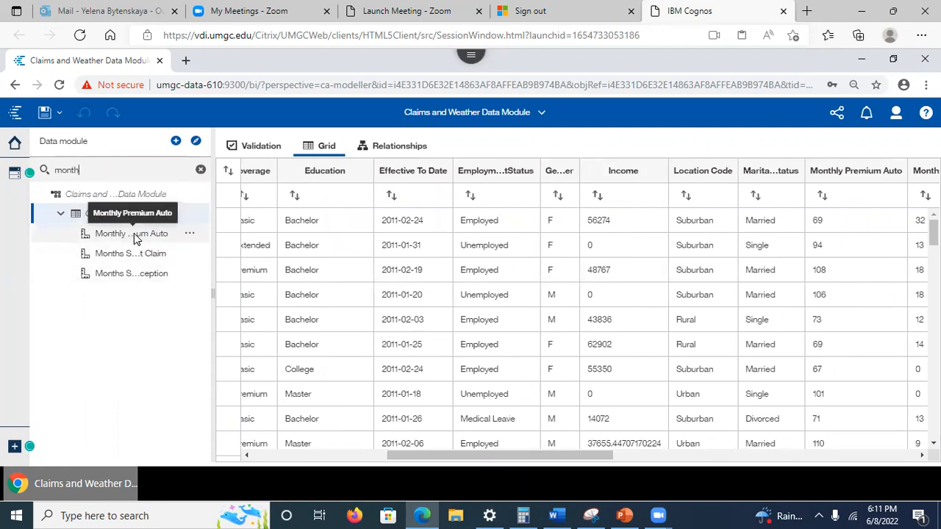
{"action": "left_click", "coordinate": [190, 237]}
{"action": "left_click", "coordinate": [190, 237]}
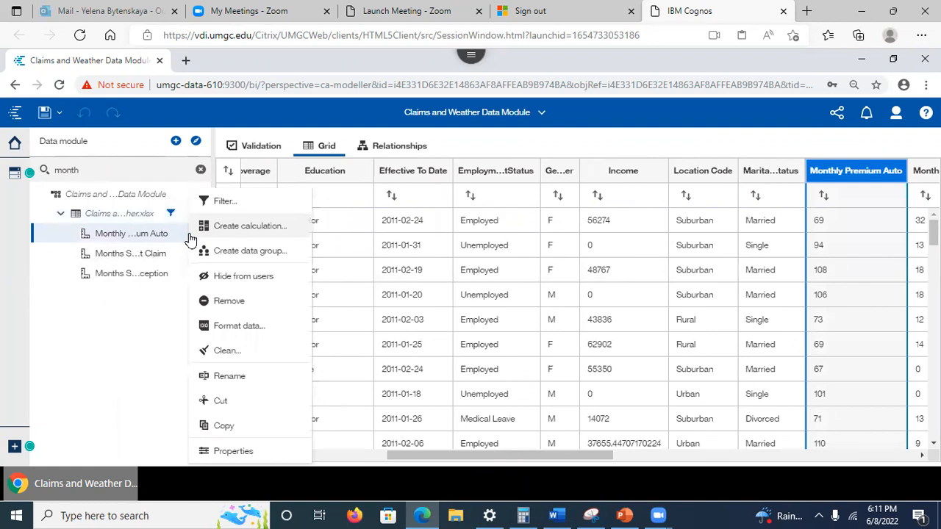
{"action": "left_click", "coordinate": [230, 228]}
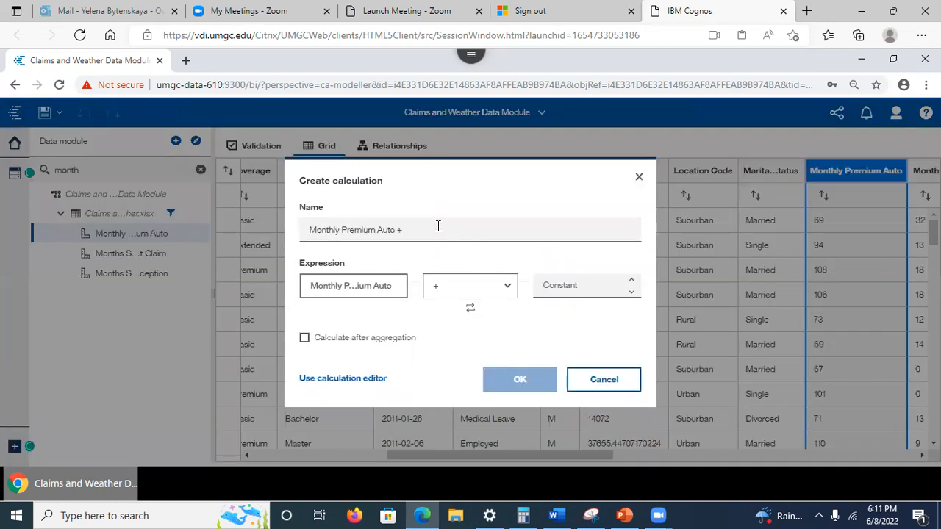
{"action": "left_click", "coordinate": [343, 378]}
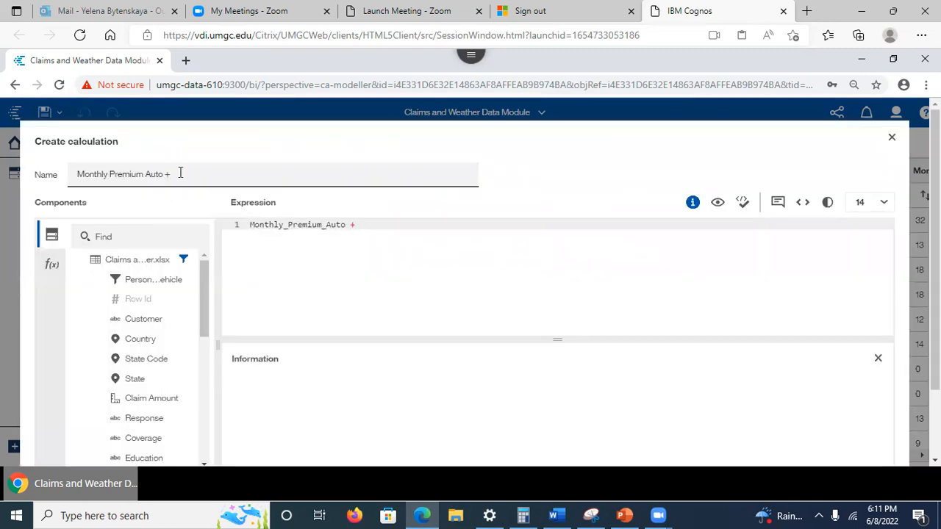
Name the calculation Annual Premium and clear its prefilled expression
{"action": "left_click_drag", "start_coordinate": [176, 174], "coordinate": [63, 173]}
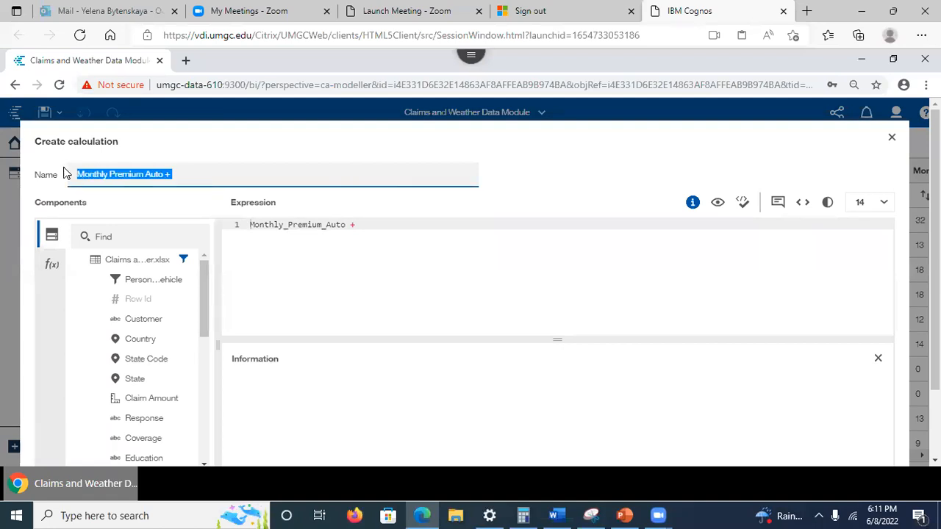
{"action": "type", "text": "Annual Pr"}
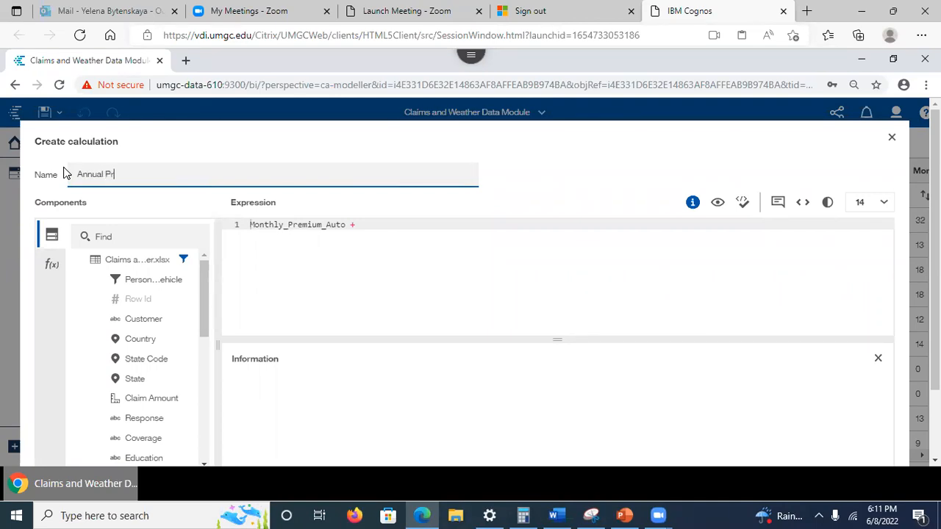
{"action": "type", "text": "emium"}
{"action": "left_click_drag", "start_coordinate": [208, 307], "coordinate": [206, 316]}
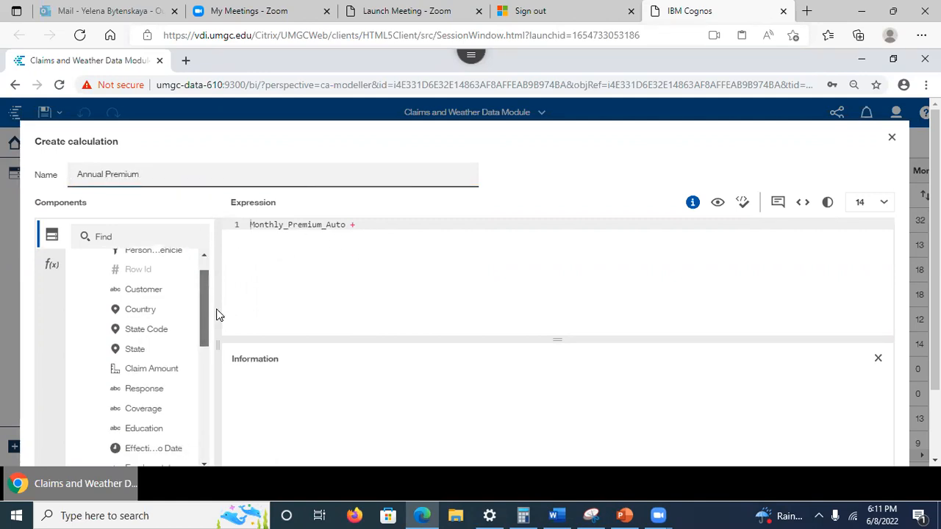
{"action": "left_click_drag", "start_coordinate": [372, 227], "coordinate": [218, 228]}
{"action": "key", "text": "BackSpace"}
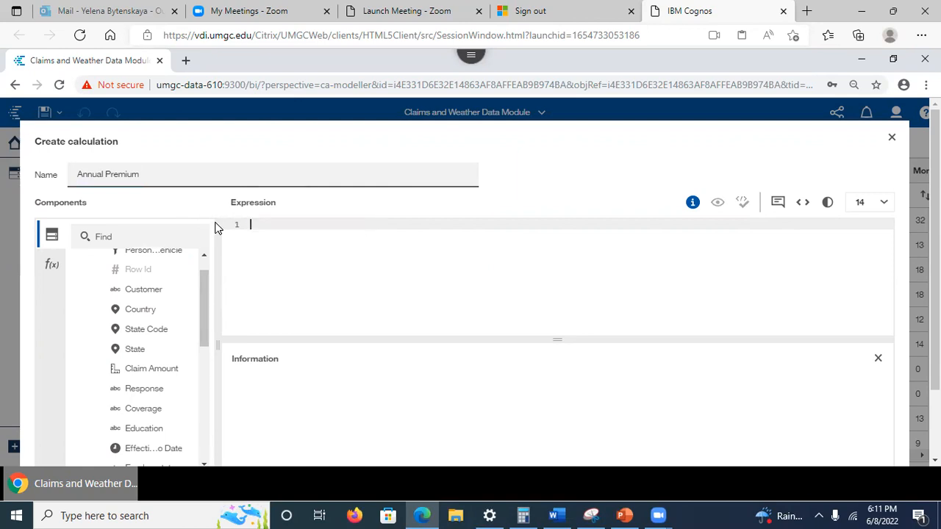
Define the expression as Monthly_Premium_Auto*12 using the Monthly Premium Auto component, and create the calculation
{"action": "left_click_drag", "start_coordinate": [204, 287], "coordinate": [205, 271]}
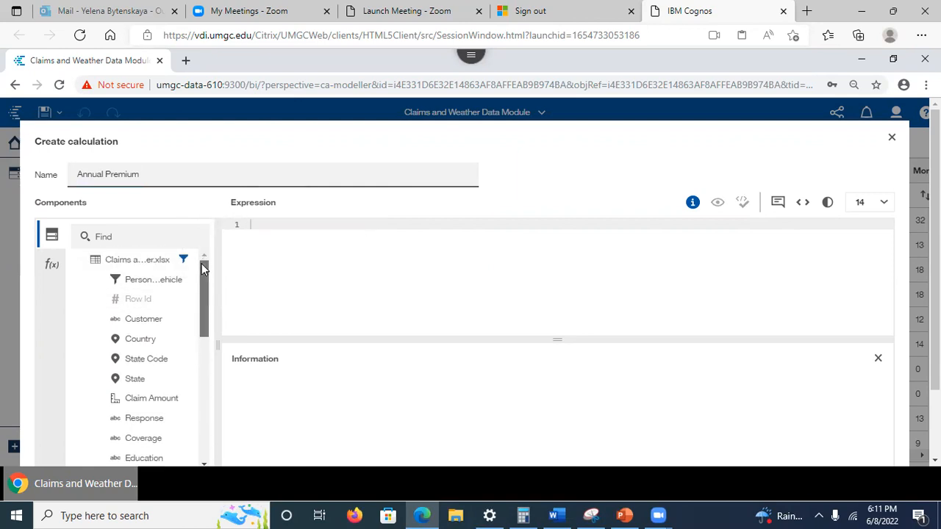
{"action": "scroll", "coordinate": [200, 268], "scroll_direction": "down", "scroll_amount": 3}
{"action": "scroll", "coordinate": [204, 252], "scroll_direction": "up", "scroll_amount": 3}
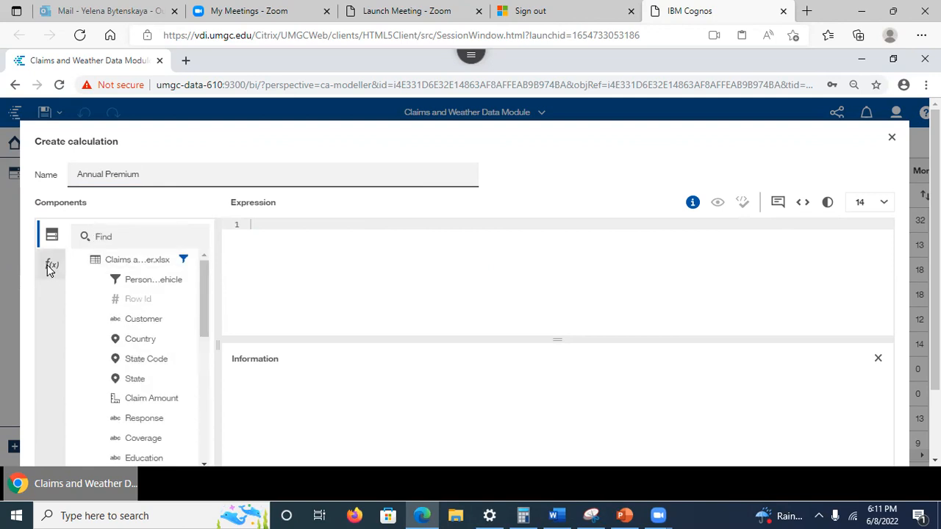
{"action": "left_click_drag", "start_coordinate": [206, 296], "coordinate": [198, 344]}
{"action": "type", "text": "mont"}
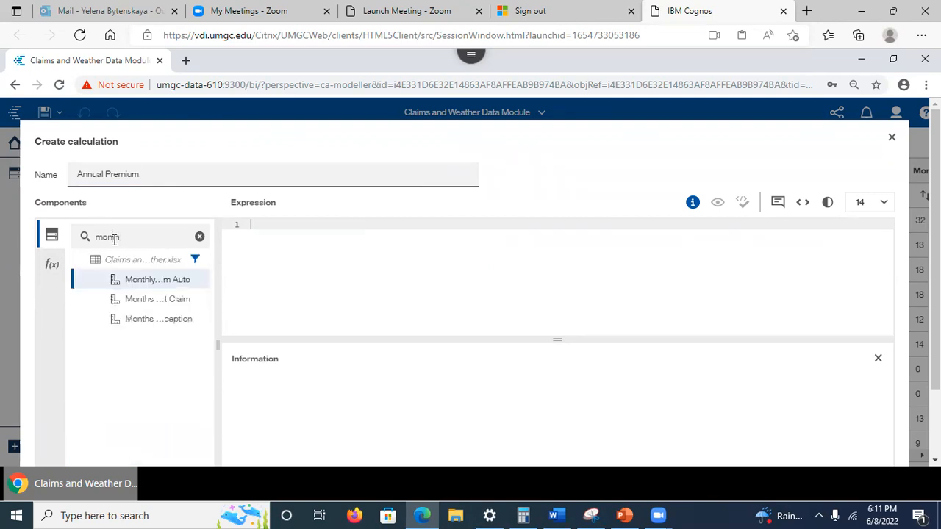
{"action": "left_click_drag", "start_coordinate": [141, 284], "coordinate": [253, 240]}
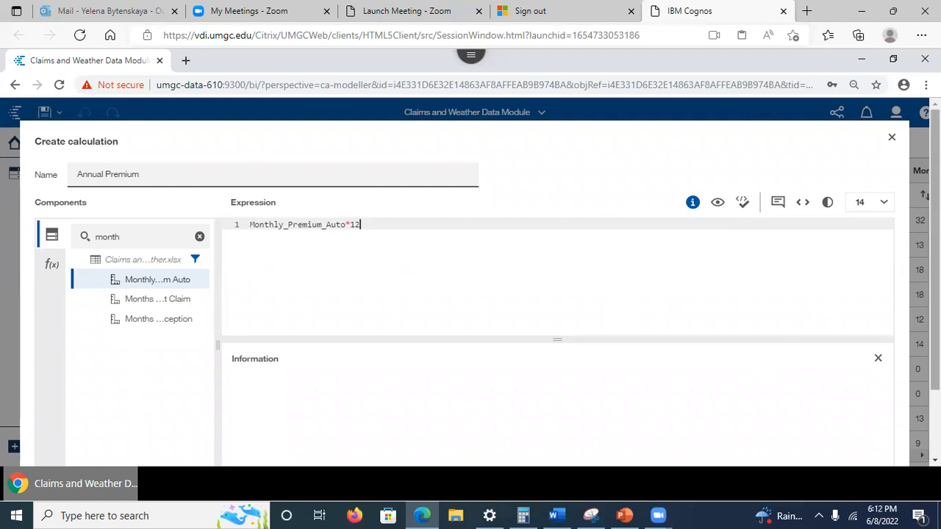
{"action": "scroll", "coordinate": [911, 311], "scroll_direction": "down", "scroll_amount": 2}
{"action": "left_click", "coordinate": [773, 419]}
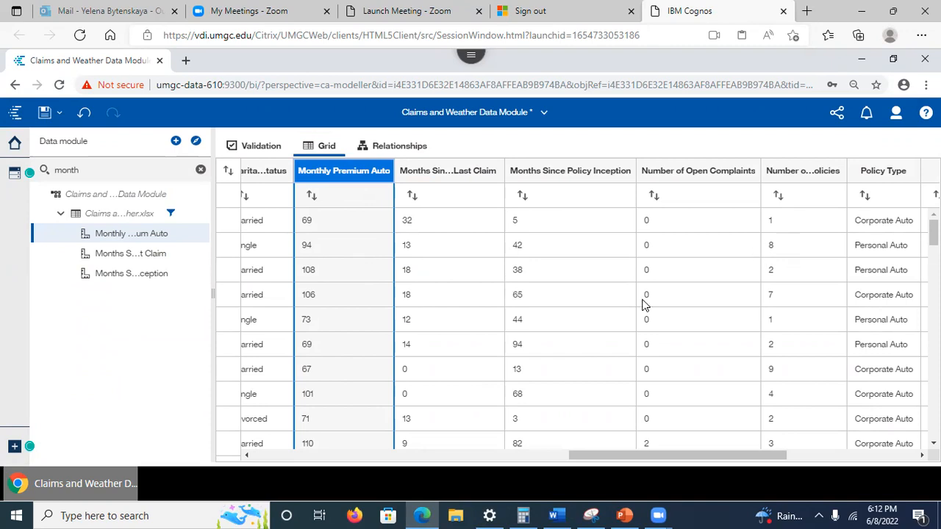
Examine the calculated annual premium values in the first column of the data grid
{"action": "left_click_drag", "start_coordinate": [580, 455], "coordinate": [244, 453]}
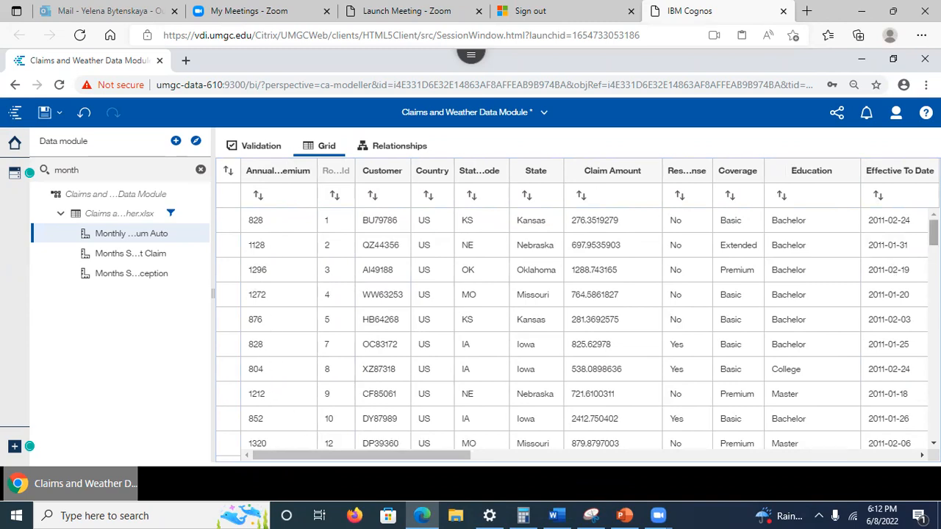
{"action": "scroll", "coordinate": [574, 331], "scroll_direction": "down", "scroll_amount": 10}
{"action": "scroll", "coordinate": [574, 331], "scroll_direction": "up", "scroll_amount": 3}
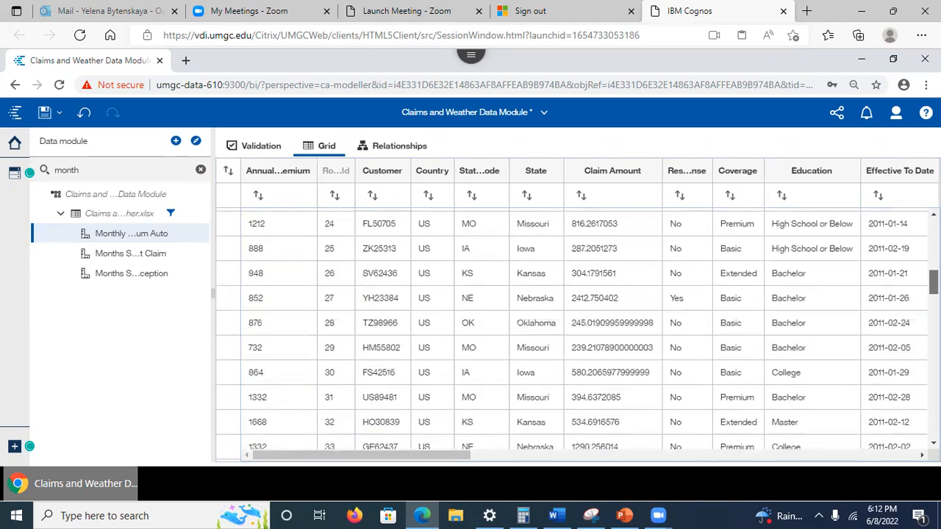
Examine the Annual Premium values further down the data grid and check the columns beside them
{"action": "scroll", "coordinate": [574, 331], "scroll_direction": "down", "scroll_amount": 4}
{"action": "scroll", "coordinate": [574, 331], "scroll_direction": "down", "scroll_amount": 7}
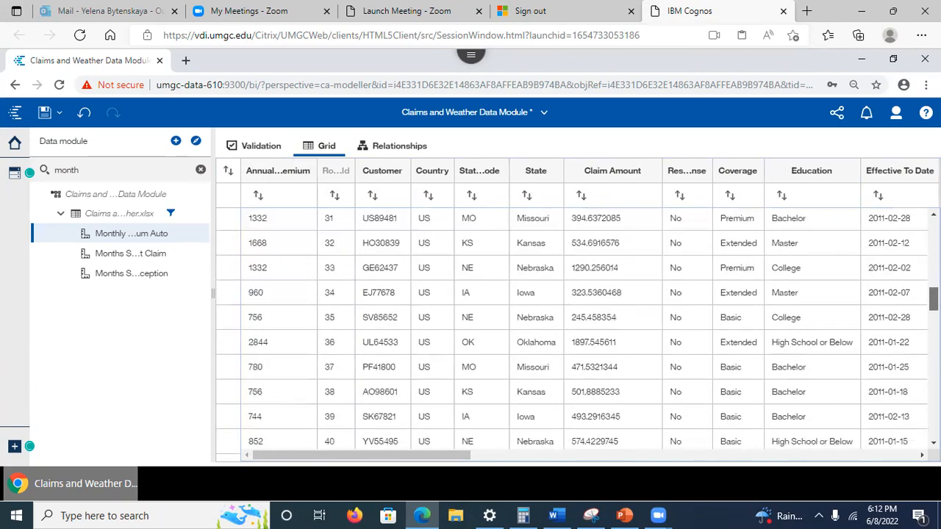
{"action": "scroll", "coordinate": [573, 331], "scroll_direction": "down", "scroll_amount": 3}
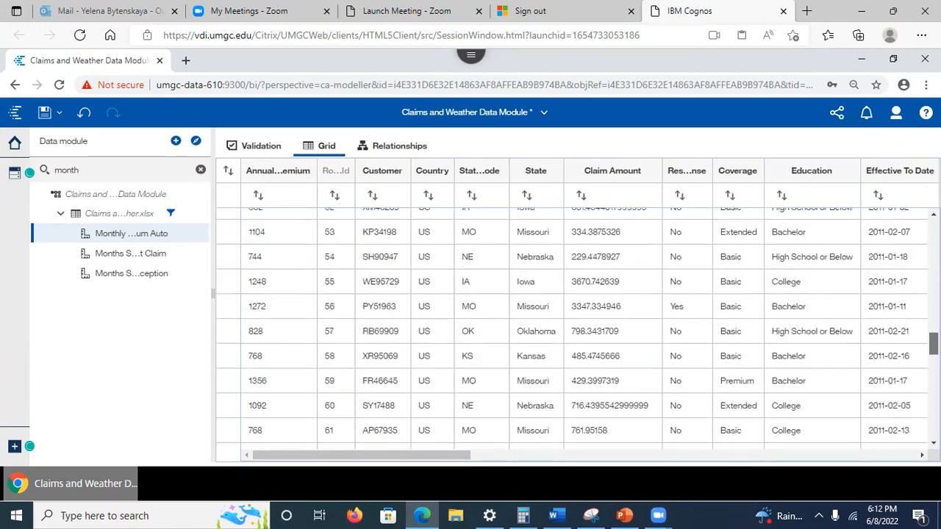
{"action": "scroll", "coordinate": [574, 331], "scroll_direction": "up", "scroll_amount": 5}
{"action": "scroll", "coordinate": [574, 331], "scroll_direction": "up", "scroll_amount": 13}
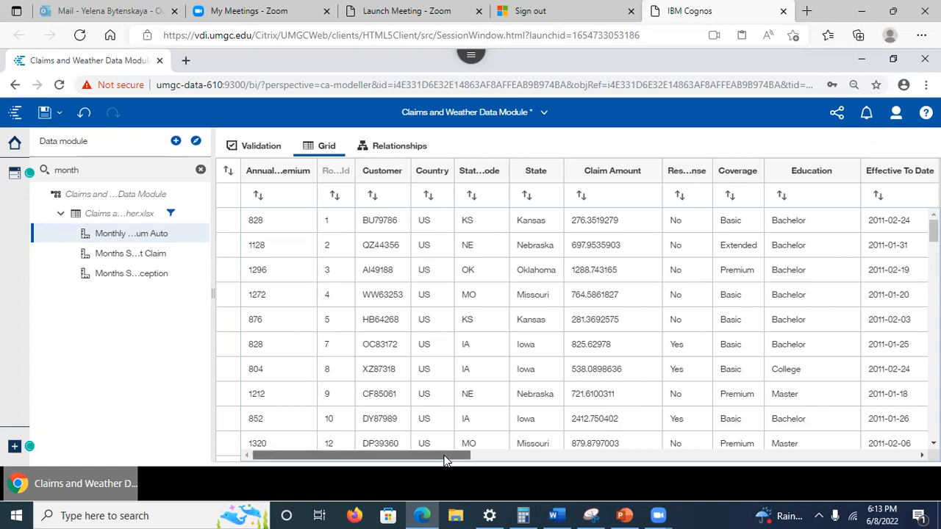
{"action": "left_click_drag", "start_coordinate": [450, 461], "coordinate": [675, 182]}
{"action": "left_click_drag", "start_coordinate": [458, 460], "coordinate": [473, 458]}
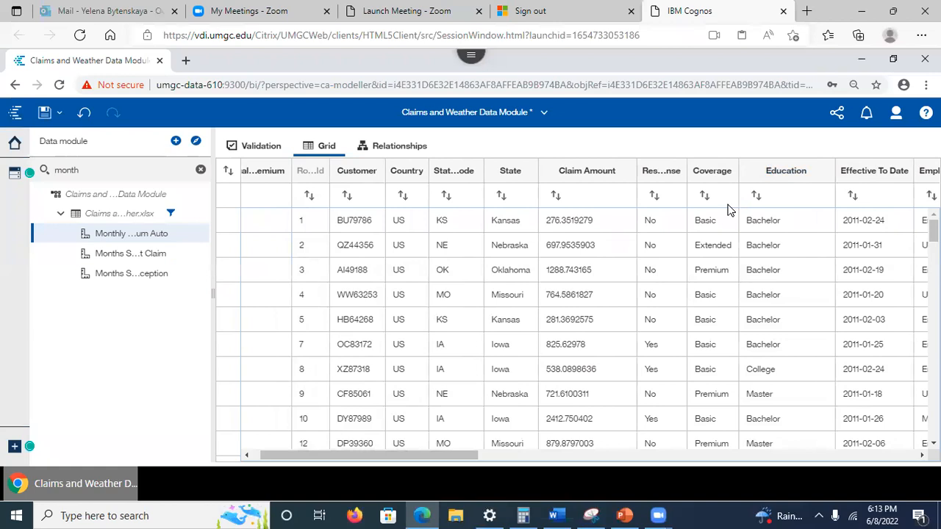
Find Income by searching the data module for income, and start a new calculation on it in the calculation editor
{"action": "key", "text": "ctrl+a"}
{"action": "type", "text": "inc"}
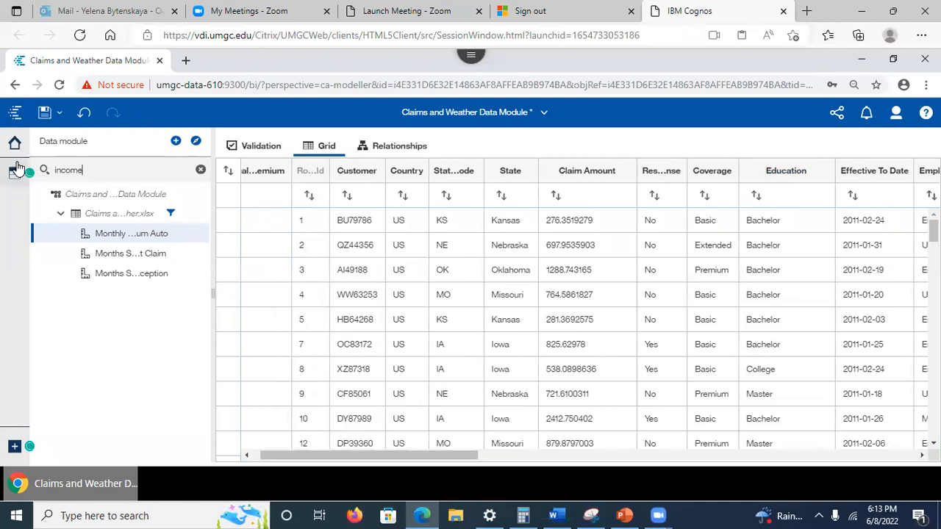
{"action": "left_click", "coordinate": [188, 233]}
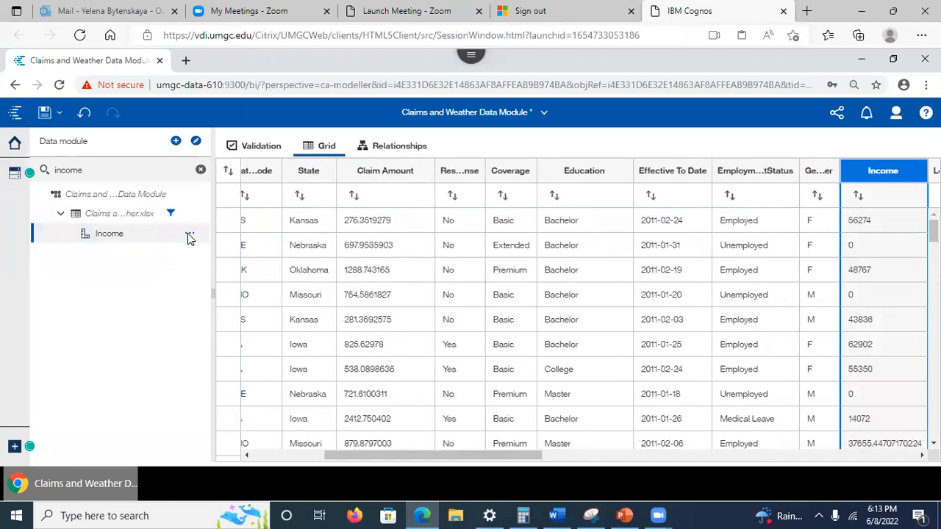
{"action": "left_click", "coordinate": [189, 236]}
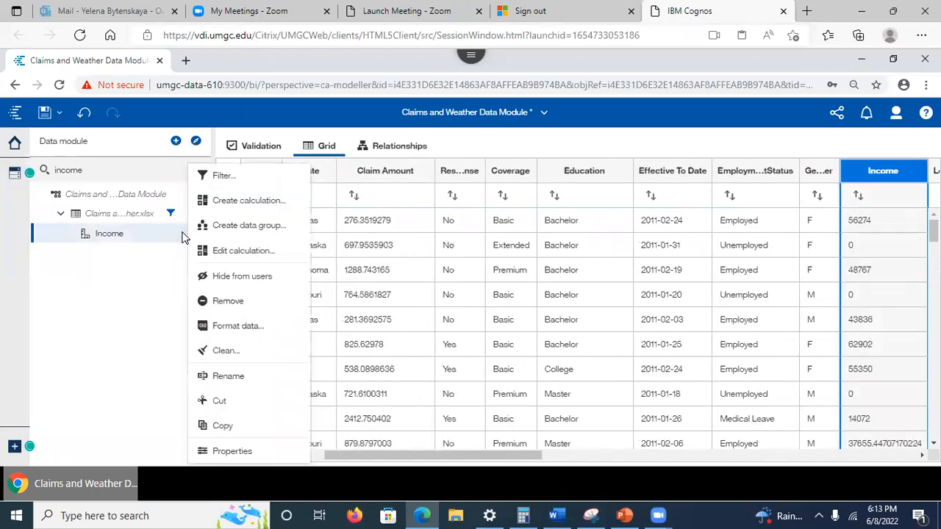
{"action": "left_click", "coordinate": [243, 203]}
{"action": "left_click", "coordinate": [343, 378]}
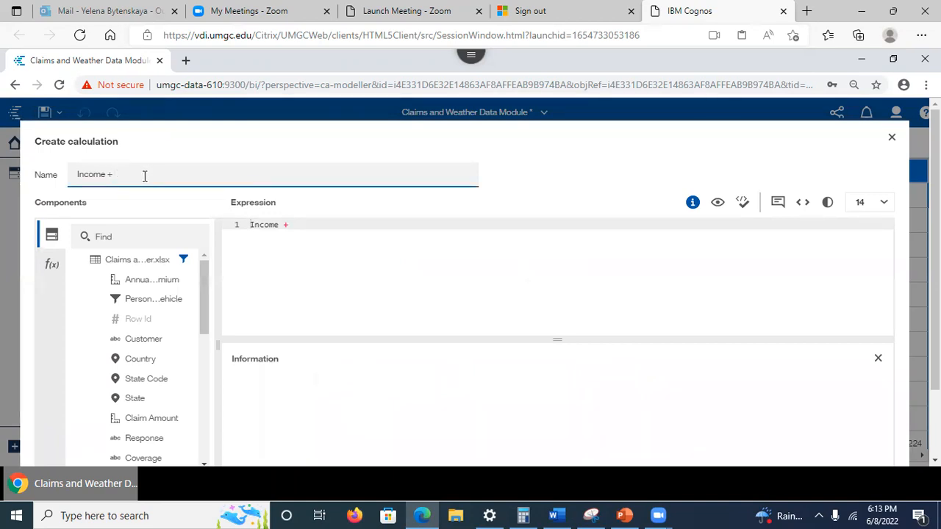
Name the calculation AverageIncomeByState and clear its prefilled expression
{"action": "left_click_drag", "start_coordinate": [50, 175], "coordinate": [14, 179]}
{"action": "type", "text": "In"}
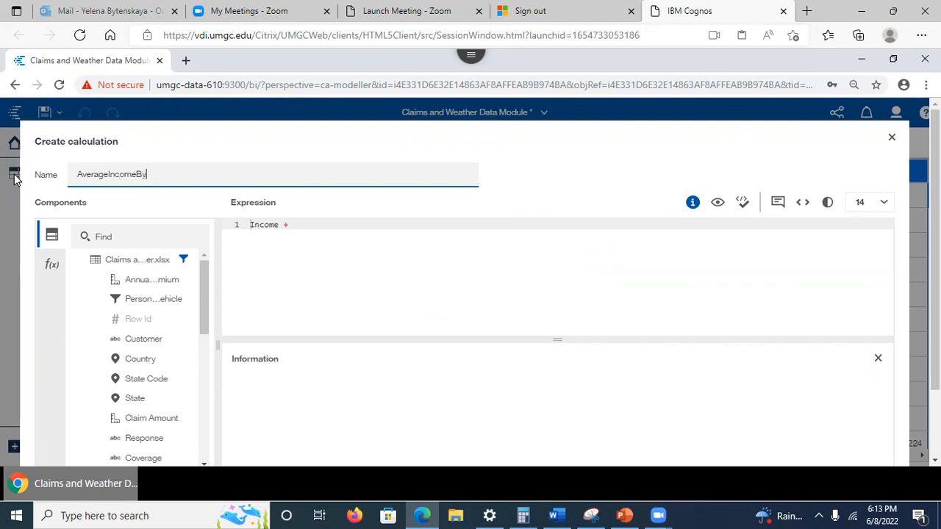
{"action": "type", "text": "St"}
{"action": "key", "text": "ctrl+a"}
{"action": "left_click", "coordinate": [247, 225]}
{"action": "key", "text": "ctrl+a"}
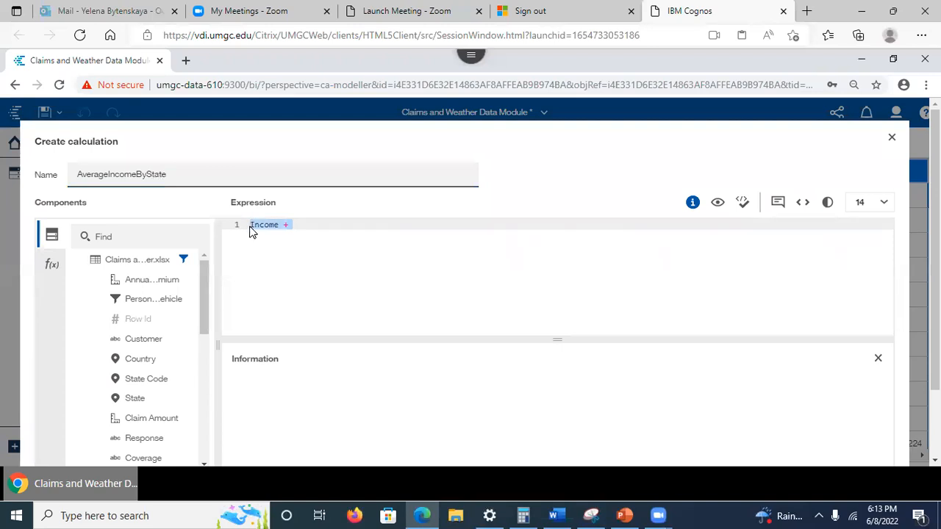
{"action": "key", "text": "BackSpace"}
Insert the average summary function into the expression with the Income component as its argument
{"action": "left_click_drag", "start_coordinate": [203, 311], "coordinate": [208, 277]}
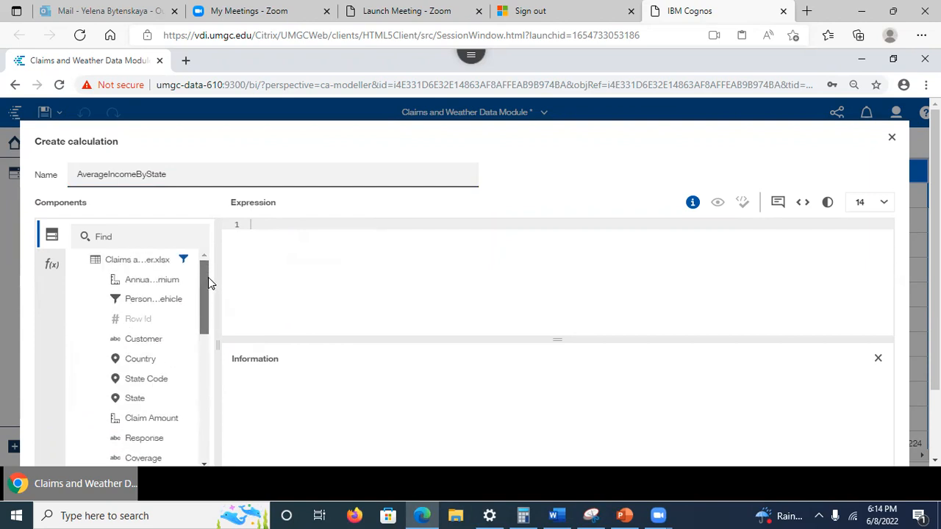
{"action": "left_click", "coordinate": [56, 266]}
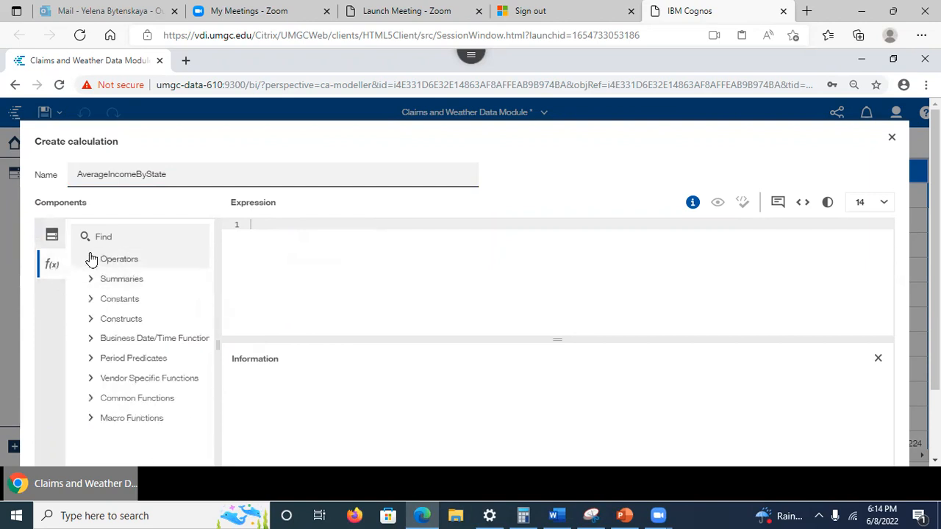
{"action": "left_click", "coordinate": [91, 279]}
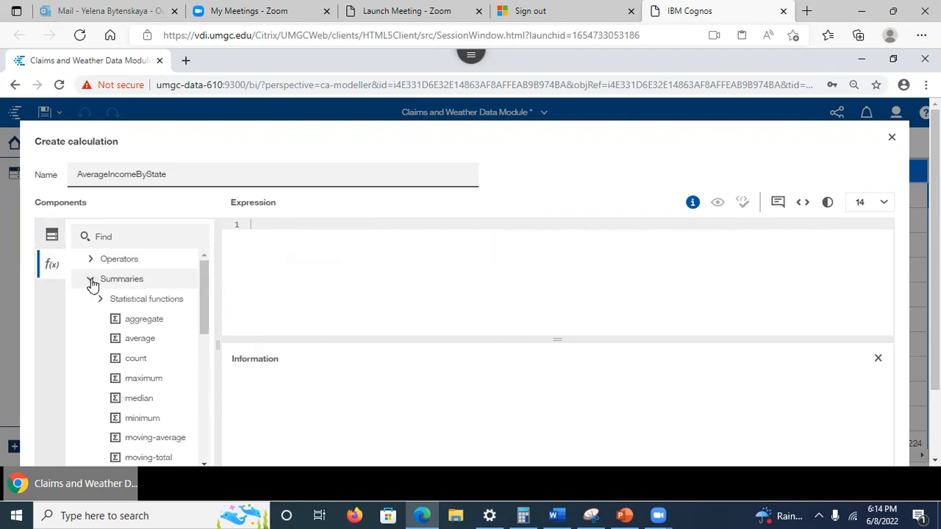
{"action": "left_click_drag", "start_coordinate": [140, 351], "coordinate": [264, 232]}
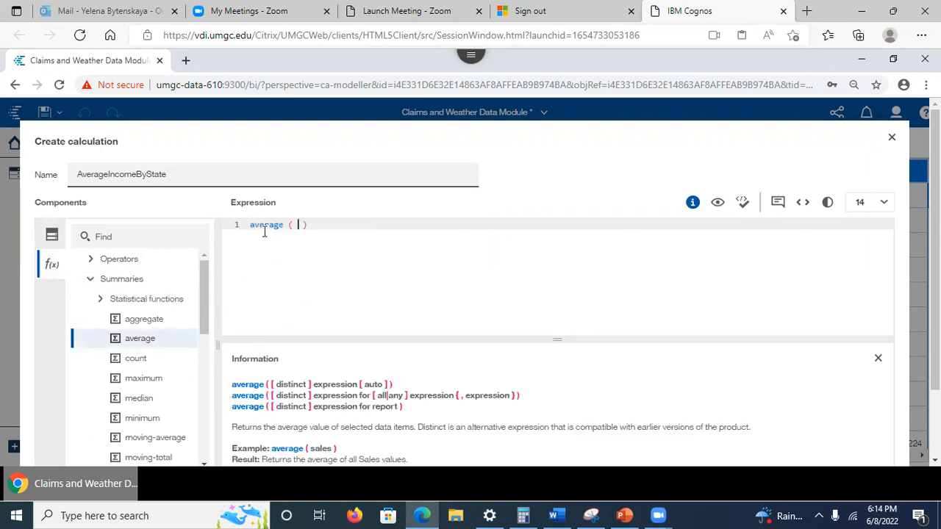
{"action": "left_click", "coordinate": [51, 237]}
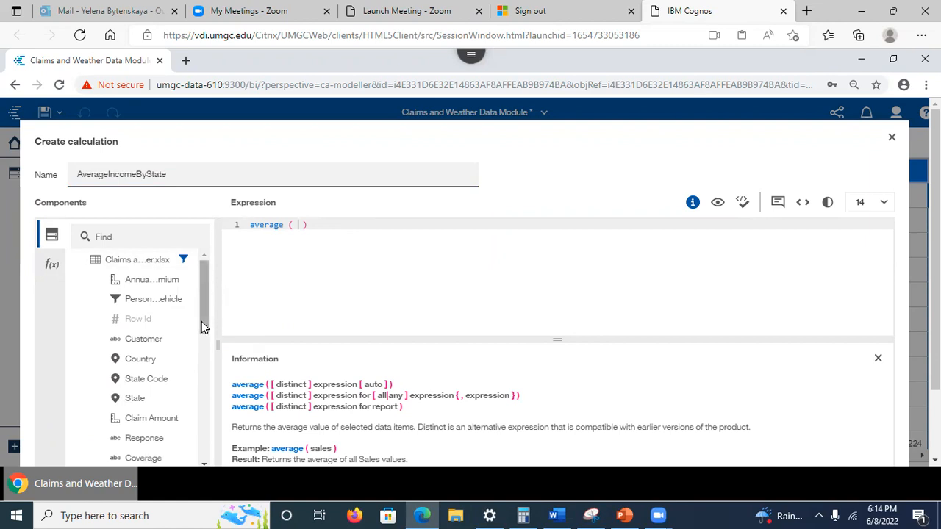
{"action": "scroll", "coordinate": [201, 338], "scroll_direction": "down", "scroll_amount": 3}
{"action": "scroll", "coordinate": [200, 390], "scroll_direction": "down", "scroll_amount": 2}
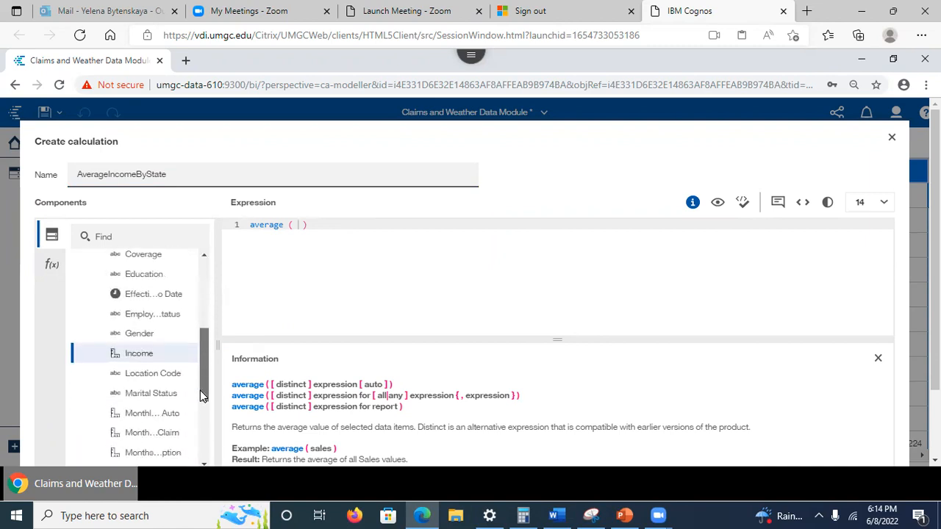
{"action": "left_click_drag", "start_coordinate": [132, 354], "coordinate": [308, 228]}
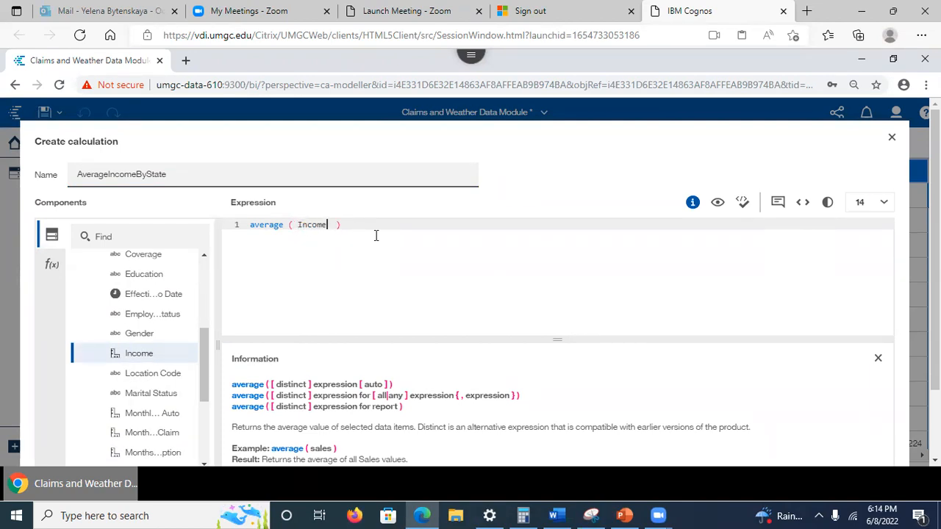
Scope the average by state code so the expression reads average ( Income for State_Code )
{"action": "type", "text": "fir"}
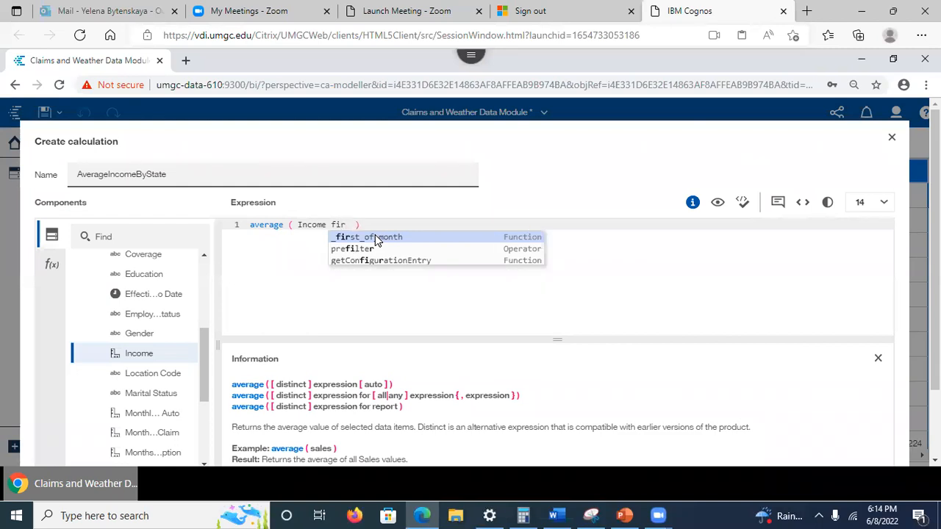
{"action": "key", "text": "BackSpace"}
{"action": "key", "text": "BackSpace"}
{"action": "type", "text": "or "}
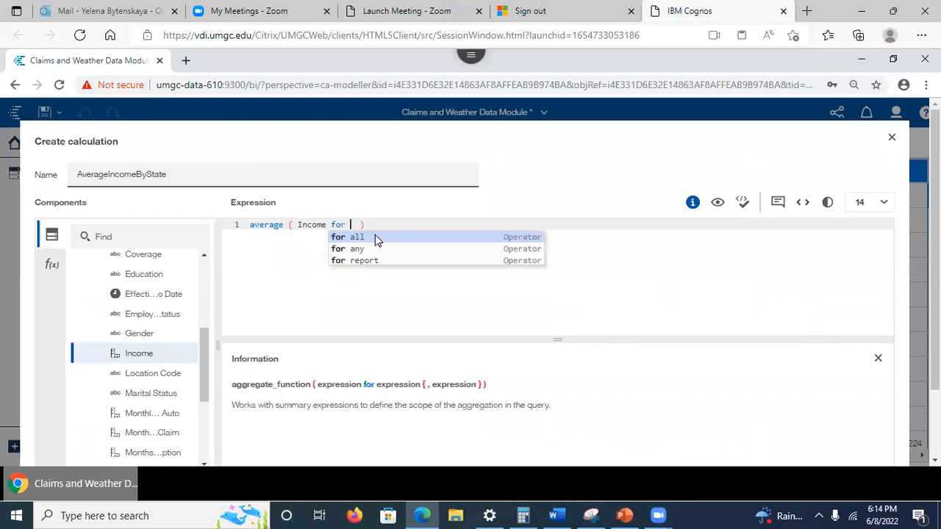
{"action": "type", "text": "sta"}
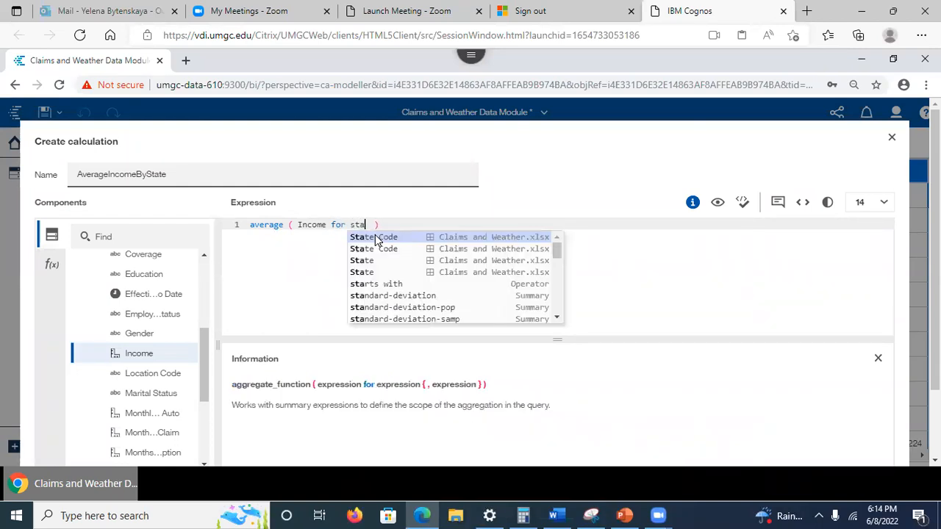
{"action": "left_click", "coordinate": [375, 237]}
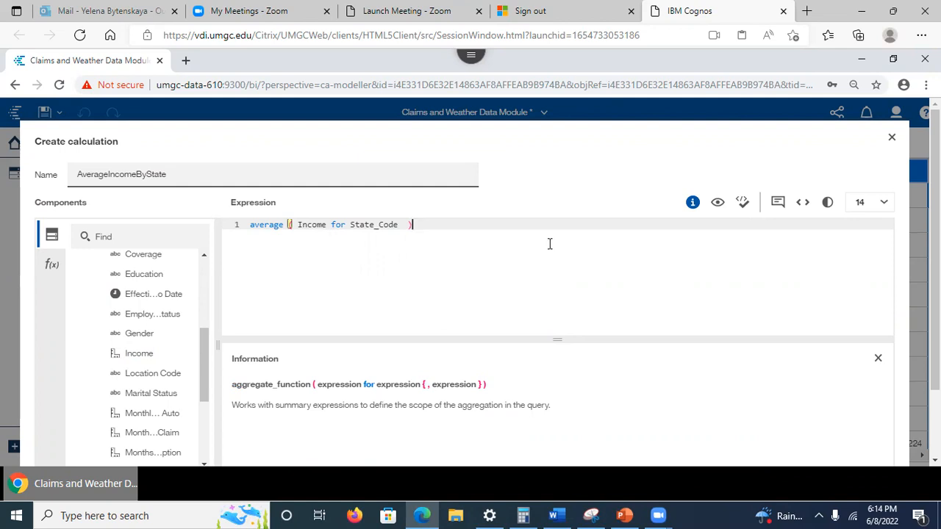
Validate the average income expression, preview its data, and create the calculation
{"action": "left_click", "coordinate": [743, 211]}
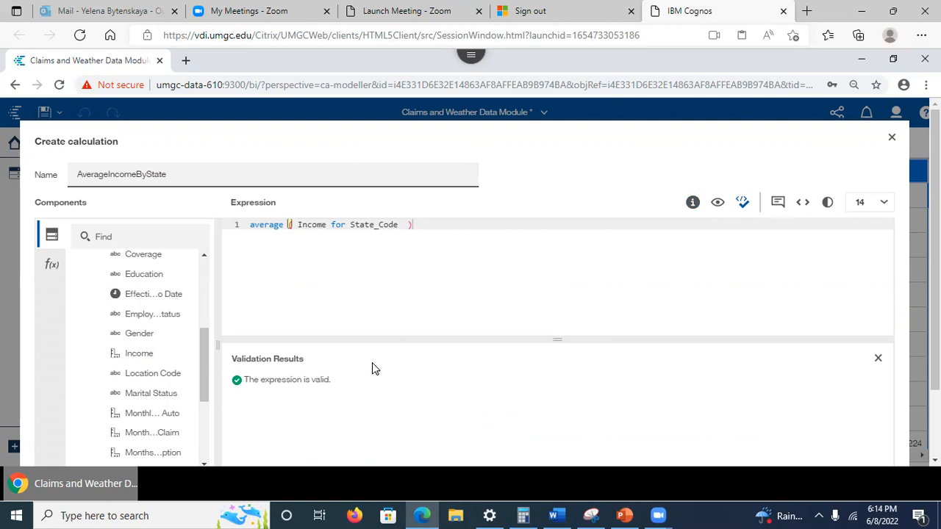
{"action": "left_click", "coordinate": [714, 206]}
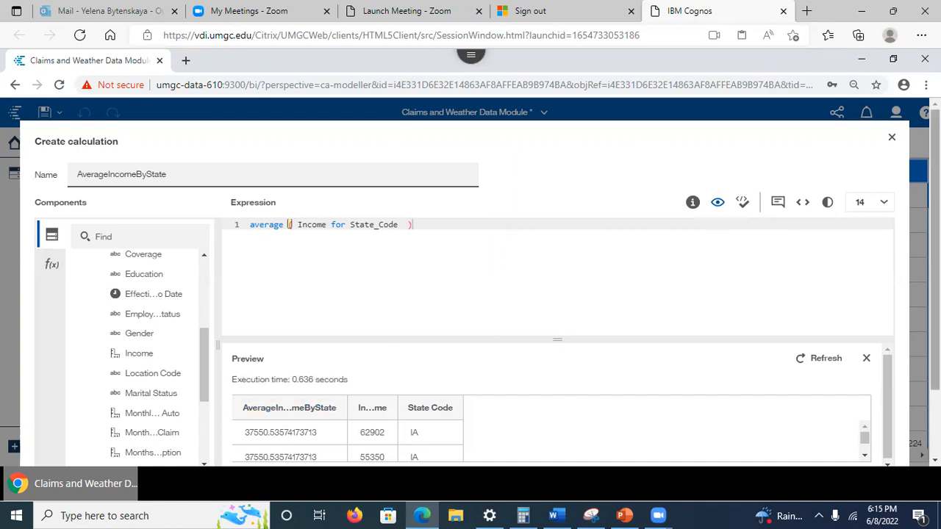
{"action": "scroll", "coordinate": [470, 287], "scroll_direction": "down", "scroll_amount": 2}
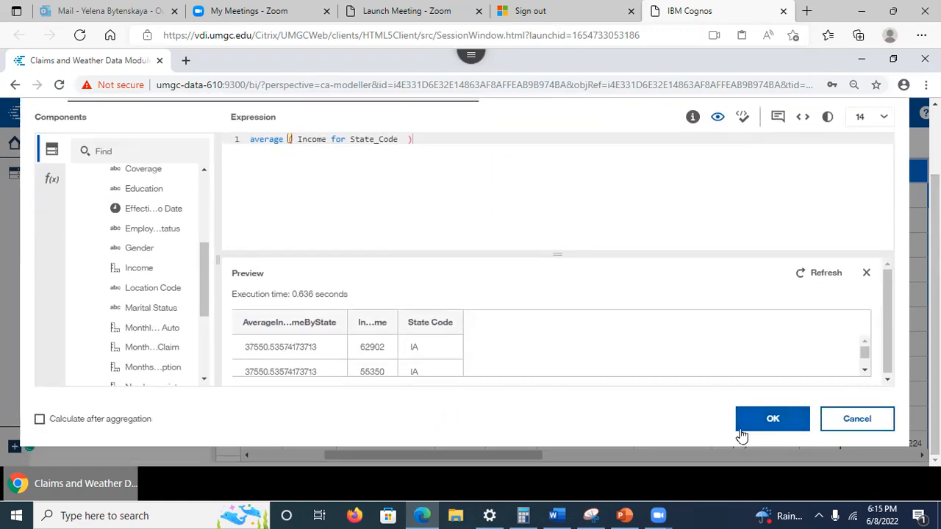
{"action": "left_click", "coordinate": [768, 421]}
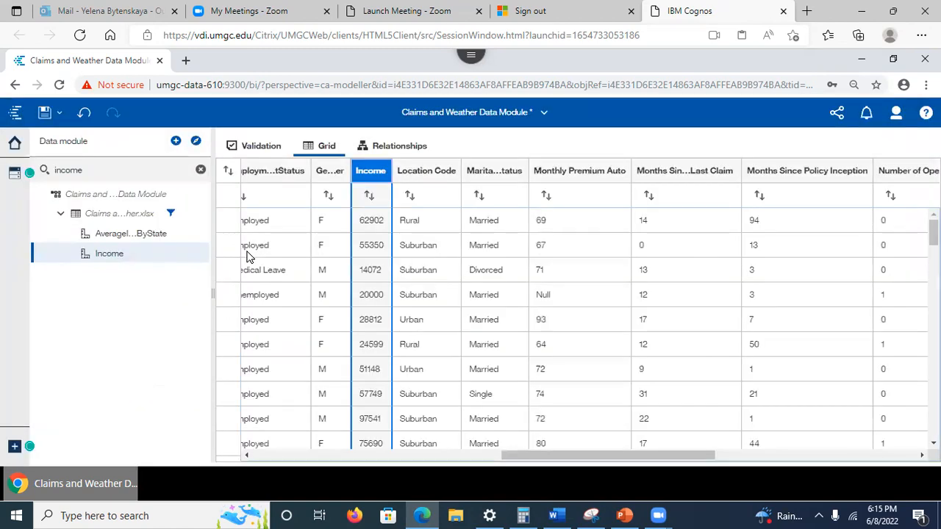
Clear the data module search and start a new calculation named Average Income on the Claims and Weather.xlsx table
{"action": "left_click", "coordinate": [248, 255]}
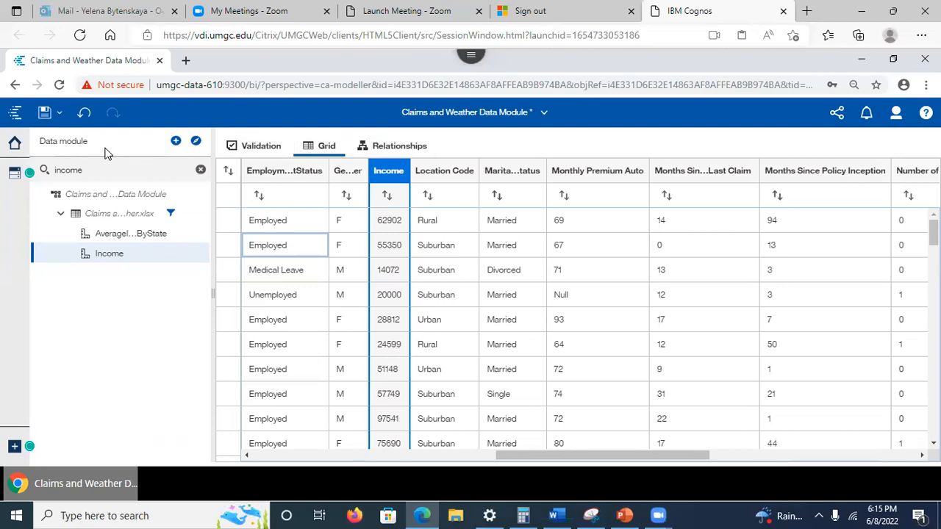
{"action": "double_click", "coordinate": [63, 170]}
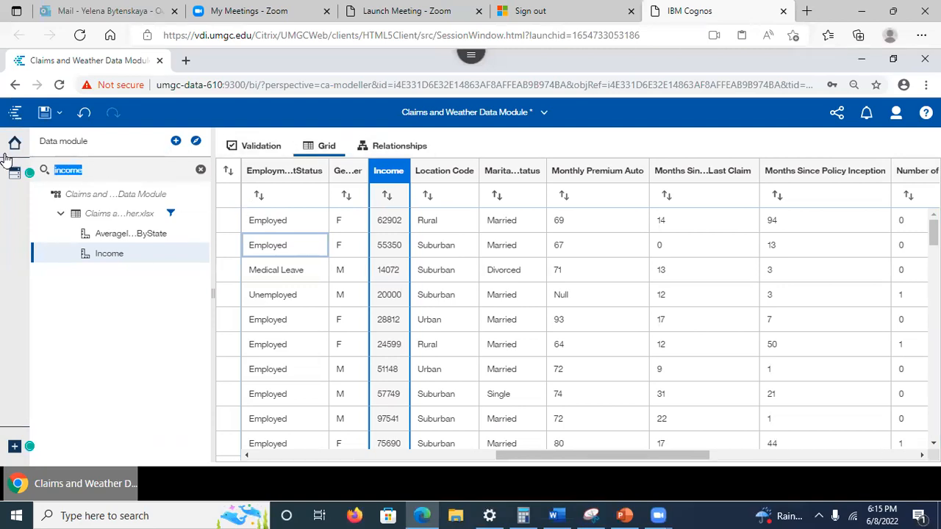
{"action": "key", "text": "BackSpace"}
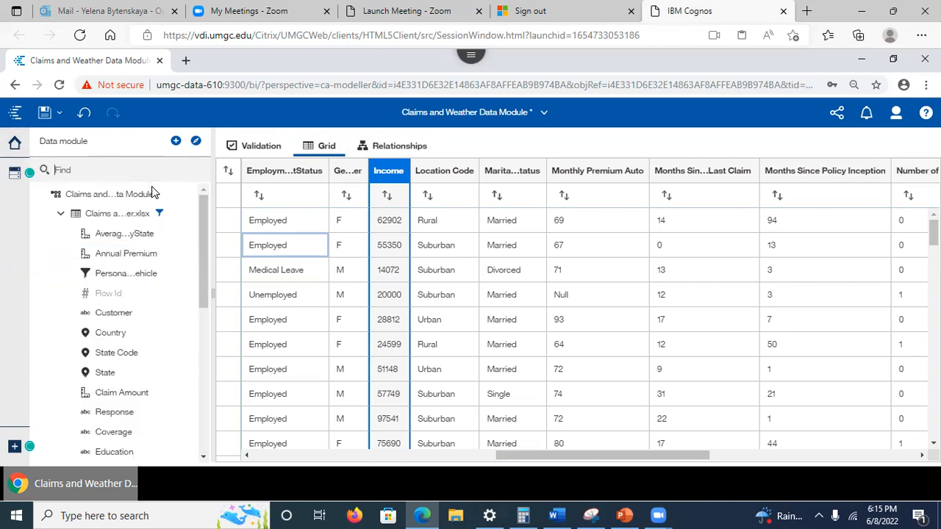
{"action": "left_click", "coordinate": [182, 217]}
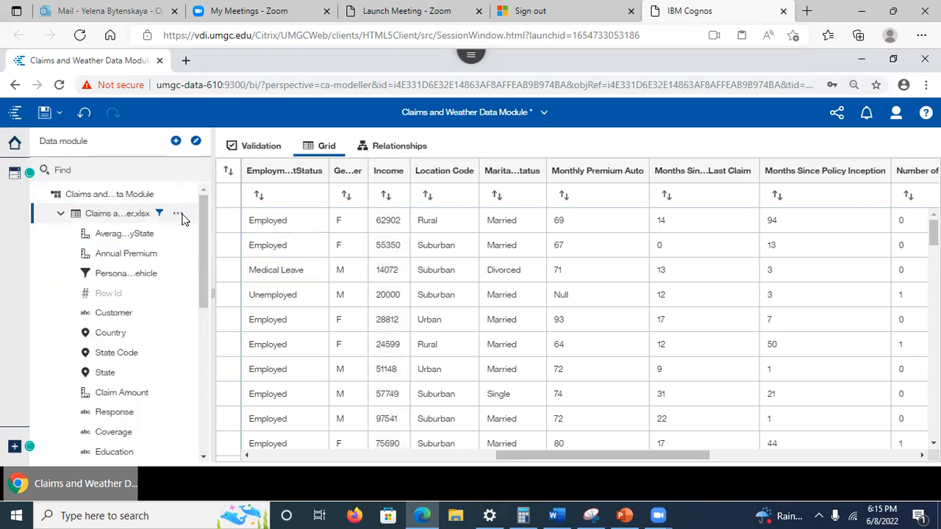
{"action": "left_click", "coordinate": [182, 219]}
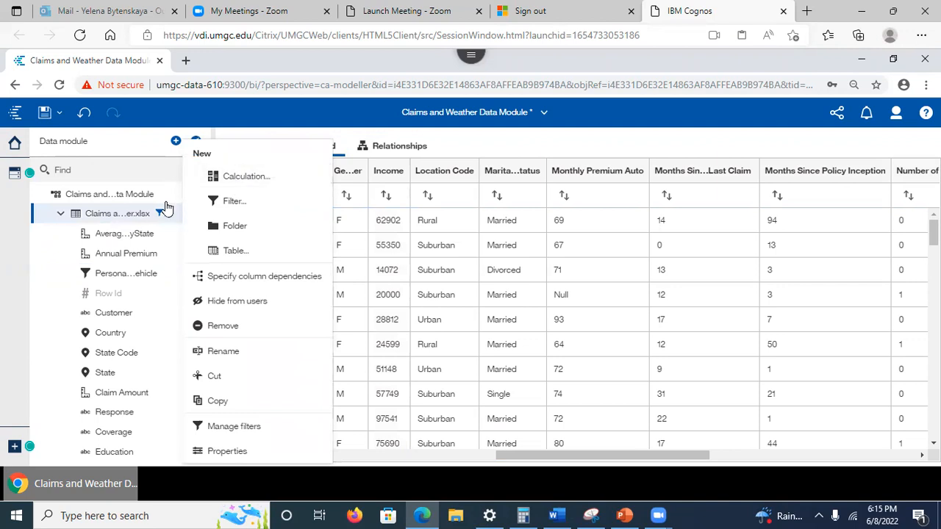
{"action": "left_click", "coordinate": [227, 179]}
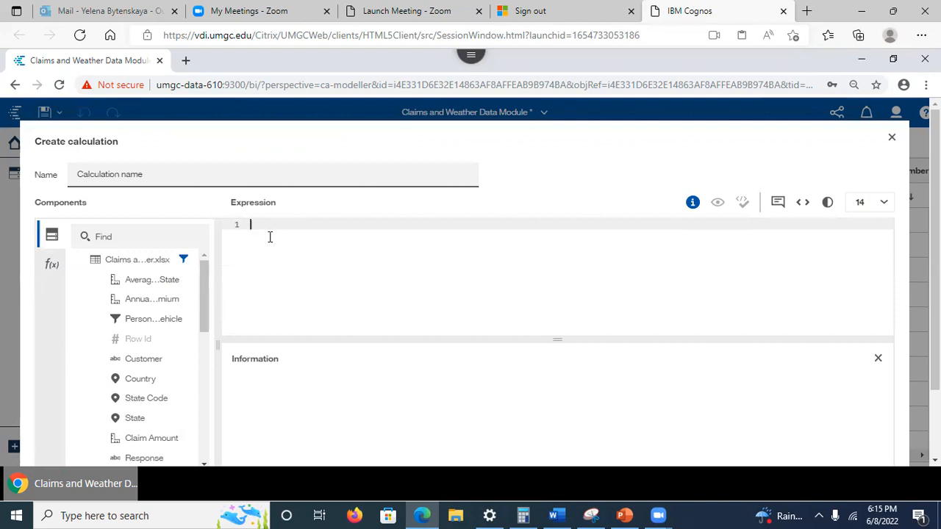
{"action": "left_click_drag", "start_coordinate": [165, 176], "coordinate": [6, 173]}
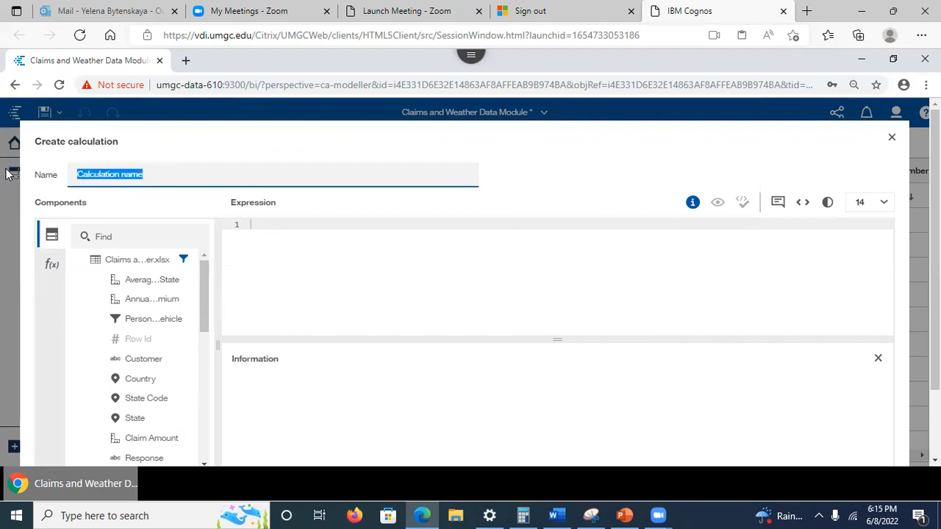
{"action": "type", "text": "Average Income"}
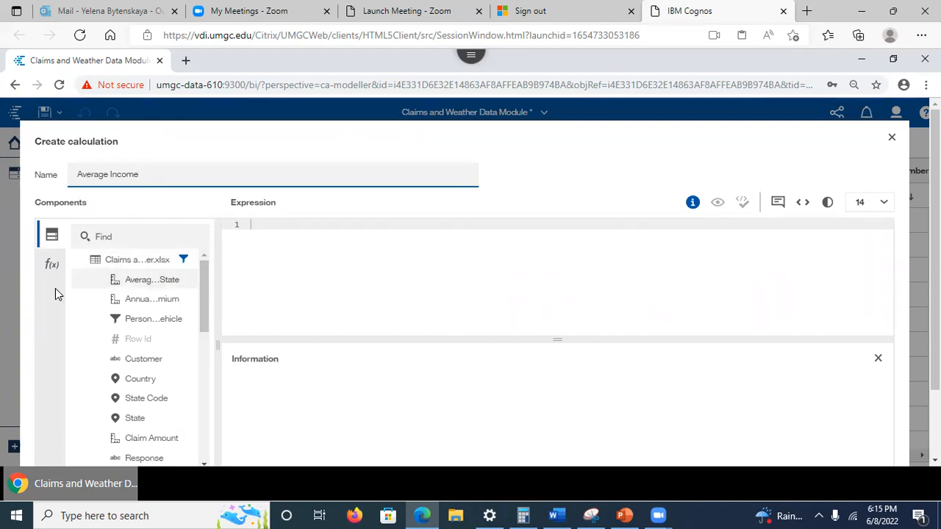
Build the expression average ( Income ) from the average summary function and the Income component, and create the calculation
{"action": "left_click", "coordinate": [49, 258]}
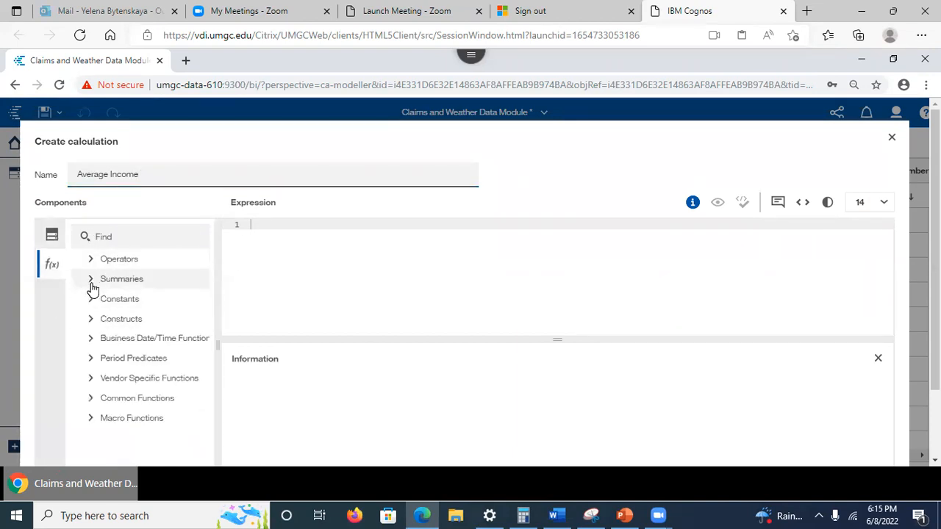
{"action": "left_click", "coordinate": [95, 280]}
{"action": "left_click_drag", "start_coordinate": [135, 345], "coordinate": [255, 233]}
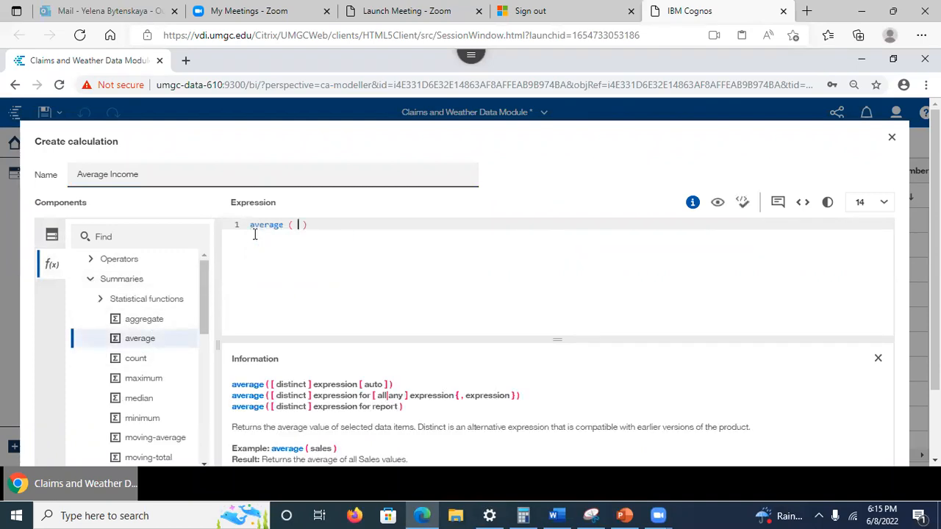
{"action": "left_click", "coordinate": [51, 237]}
{"action": "left_click_drag", "start_coordinate": [204, 302], "coordinate": [199, 361]}
{"action": "left_click_drag", "start_coordinate": [134, 384], "coordinate": [294, 226]}
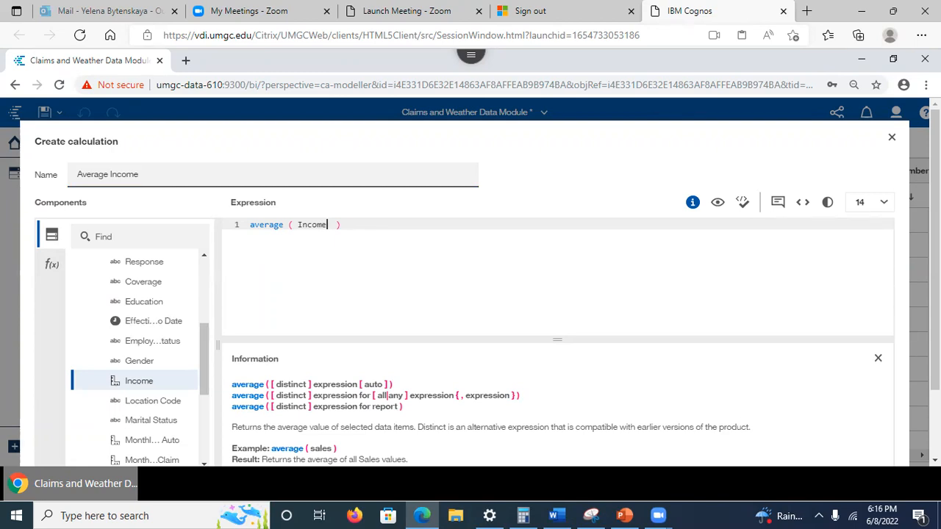
{"action": "scroll", "coordinate": [912, 393], "scroll_direction": "down", "scroll_amount": 2}
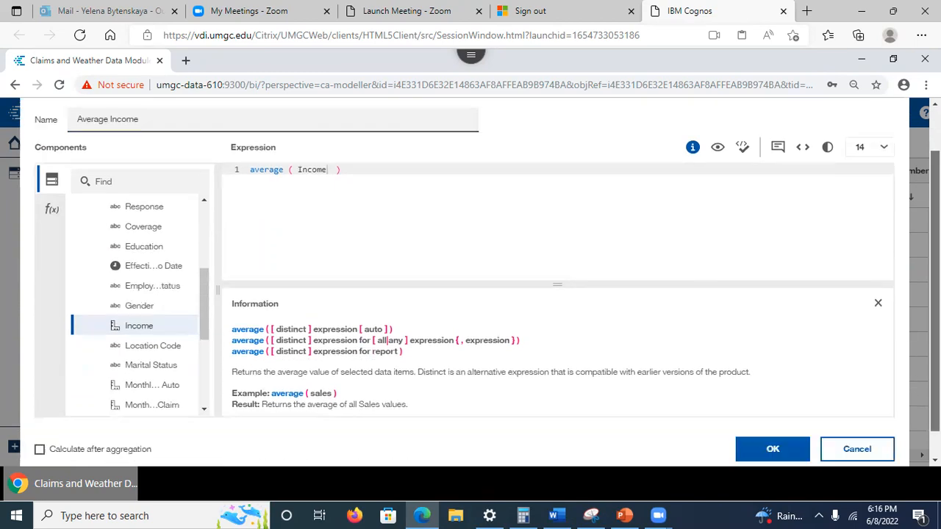
{"action": "left_click", "coordinate": [774, 421]}
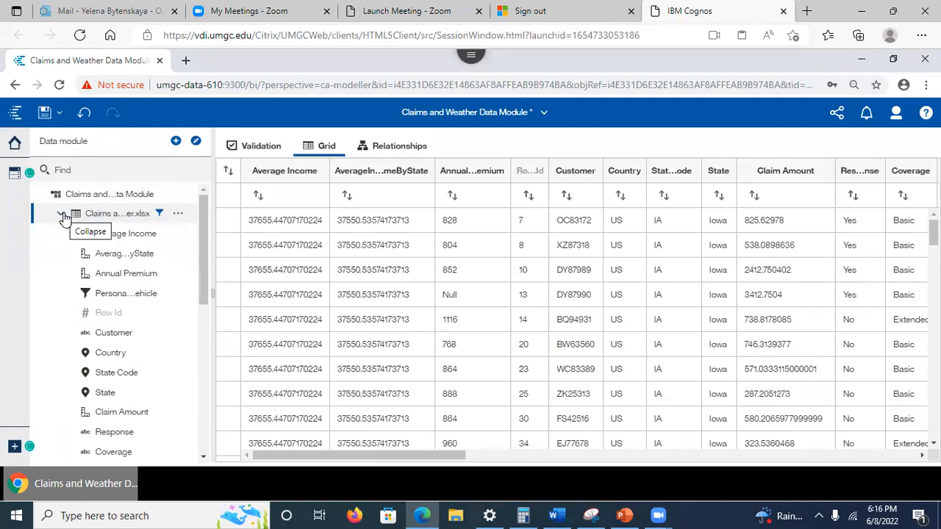
Remove the Average Income column from the Claims and Weather.xlsx table
{"action": "right_click", "coordinate": [277, 177]}
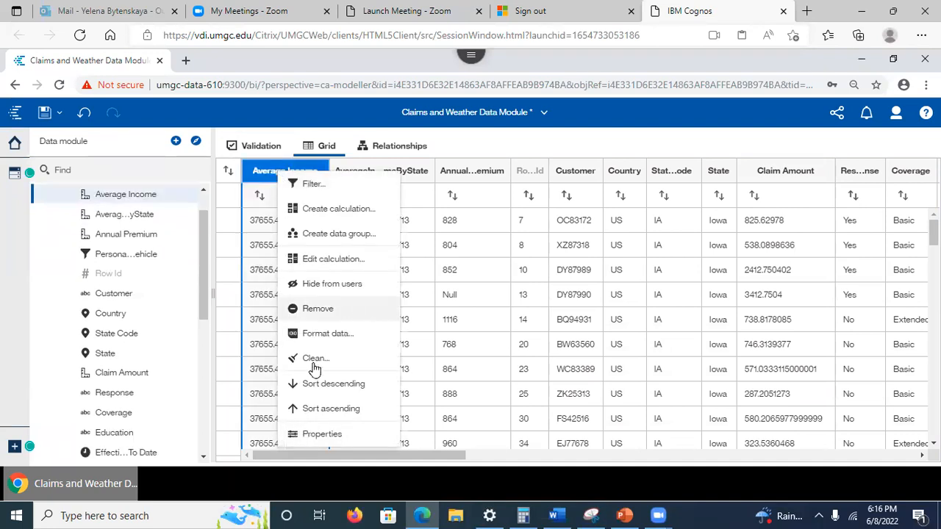
{"action": "left_click", "coordinate": [316, 310]}
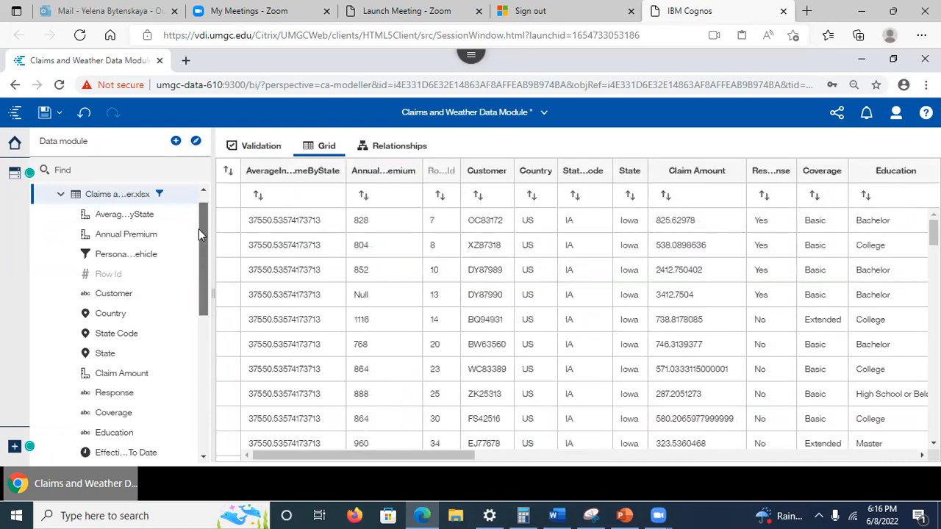
Start a new calculation at the level of the whole data module and insert the average summary function into its expression
{"action": "scroll", "coordinate": [201, 238], "scroll_direction": "up", "scroll_amount": 1}
{"action": "left_click", "coordinate": [177, 195]}
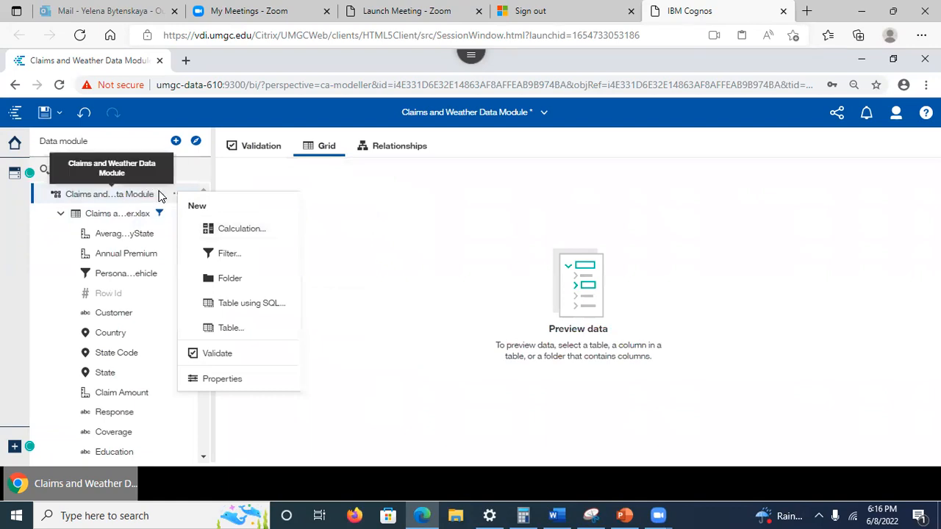
{"action": "left_click", "coordinate": [225, 234]}
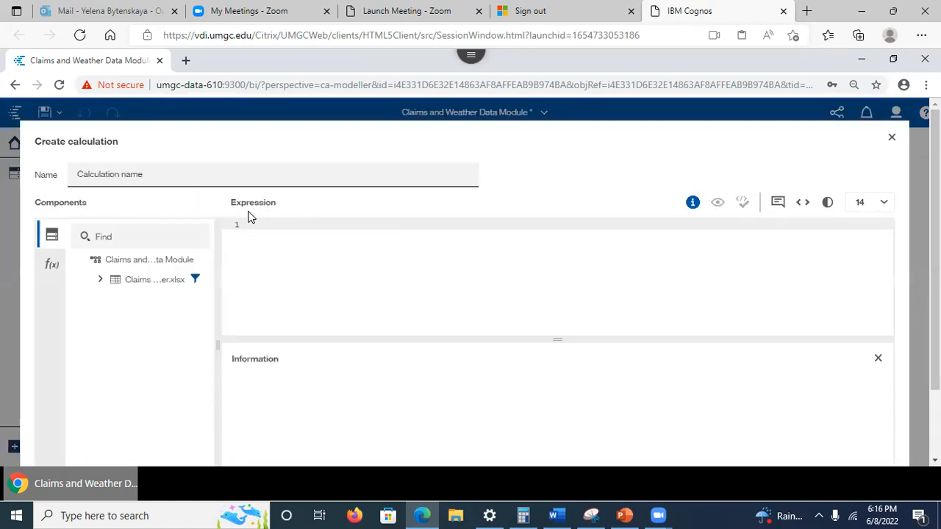
{"action": "left_click", "coordinate": [50, 265]}
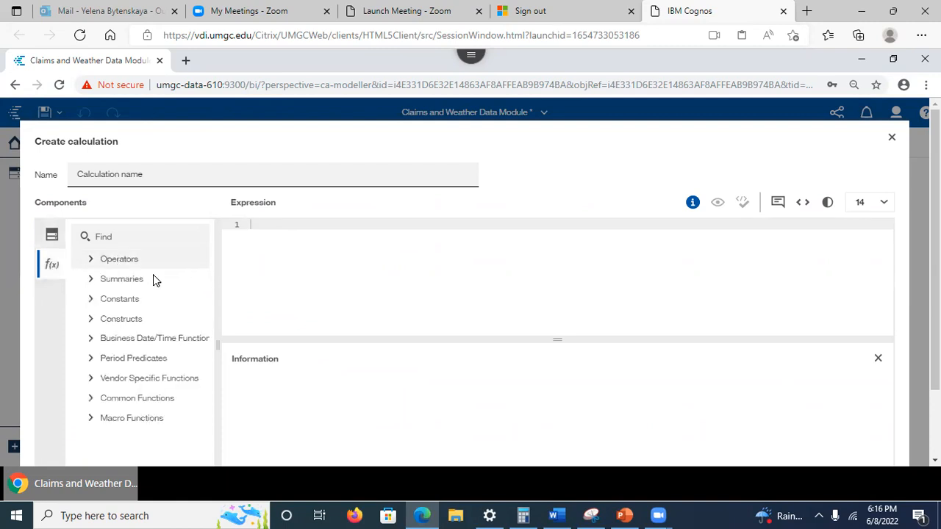
{"action": "left_click", "coordinate": [89, 282]}
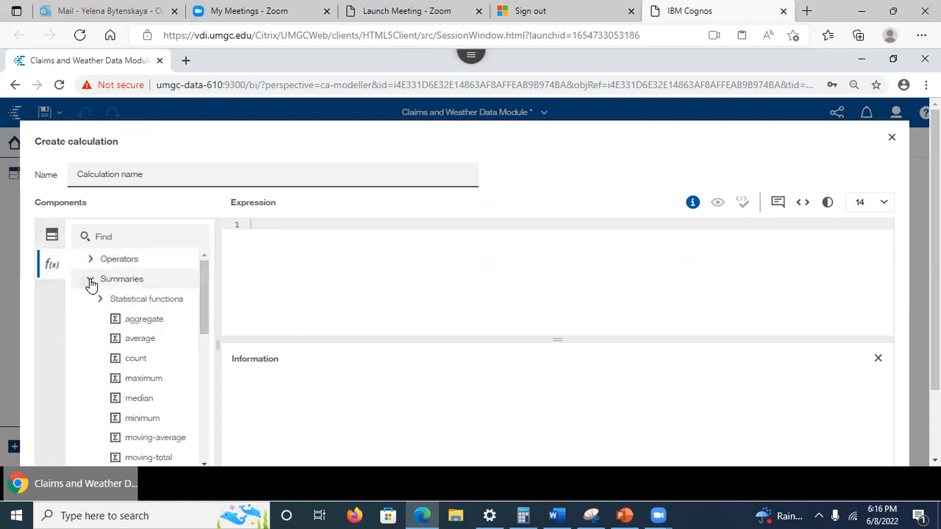
{"action": "left_click", "coordinate": [136, 338]}
{"action": "left_click_drag", "start_coordinate": [136, 334], "coordinate": [251, 233]}
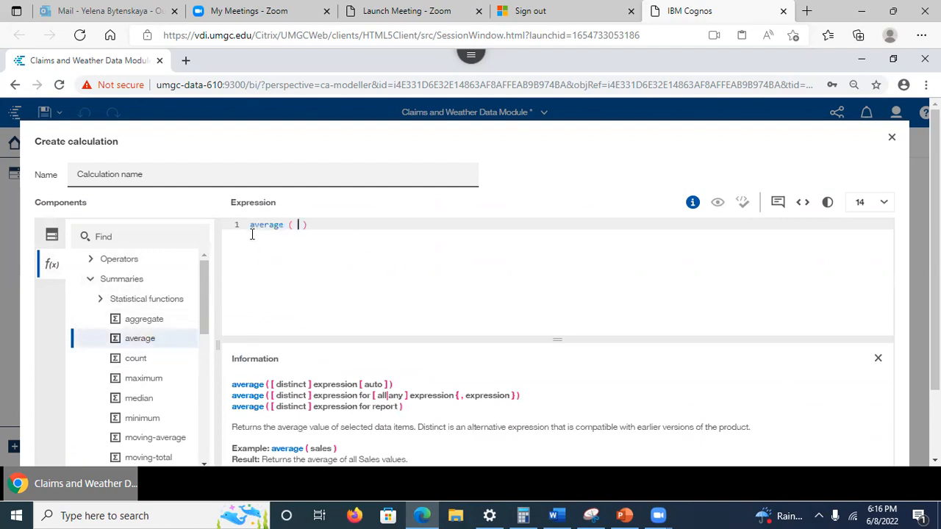
Add the Income column of the Claims and Weather.xlsx table as the argument of the average function
{"action": "left_click", "coordinate": [51, 241]}
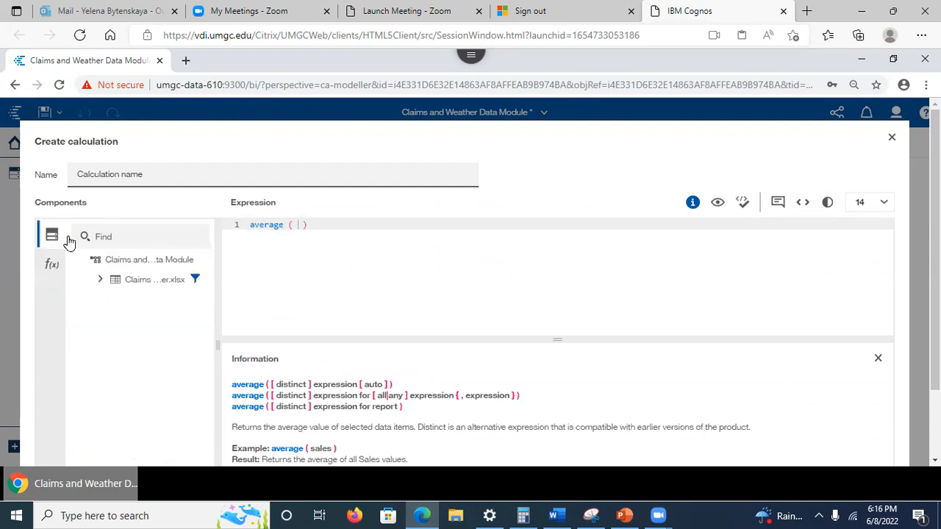
{"action": "left_click", "coordinate": [98, 280]}
{"action": "left_click_drag", "start_coordinate": [203, 313], "coordinate": [198, 391]}
{"action": "left_click_drag", "start_coordinate": [147, 321], "coordinate": [291, 225]}
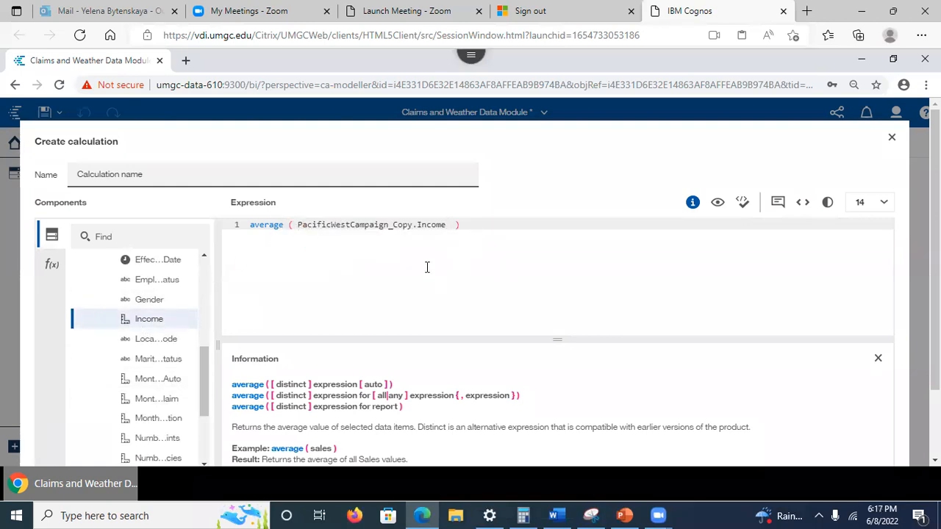
Create the module-level calculation under the name AverageIncome and save the data module
{"action": "left_click_drag", "start_coordinate": [97, 170], "coordinate": [3, 182]}
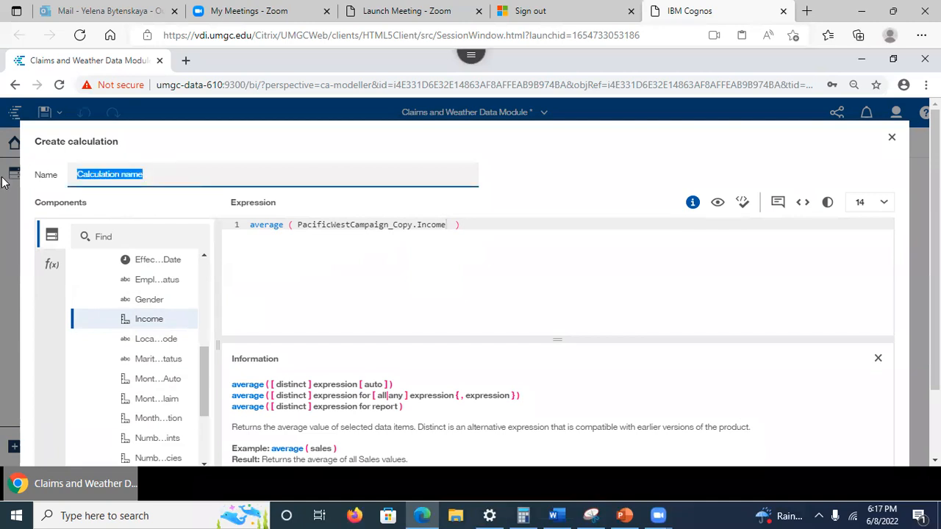
{"action": "type", "text": "Average"}
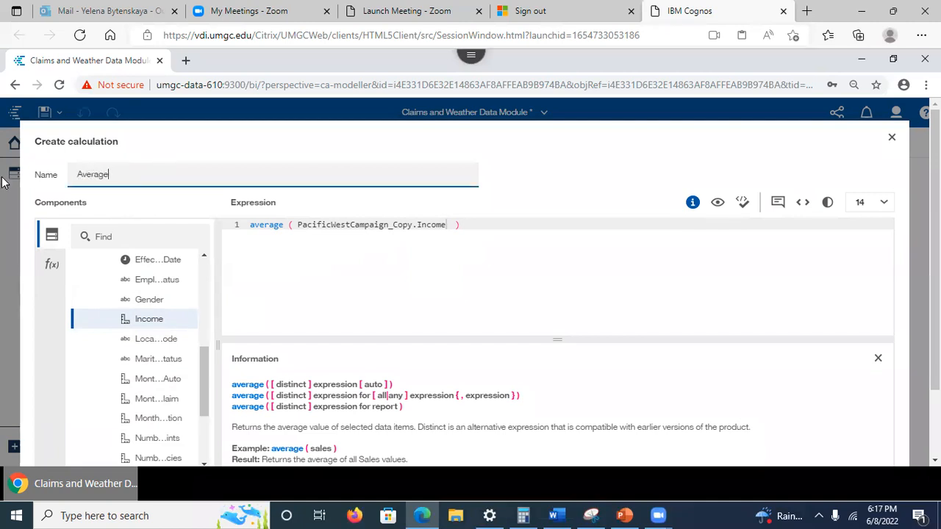
{"action": "type", "text": "Income"}
{"action": "scroll", "coordinate": [909, 327], "scroll_direction": "down", "scroll_amount": 2}
{"action": "left_click", "coordinate": [767, 421]}
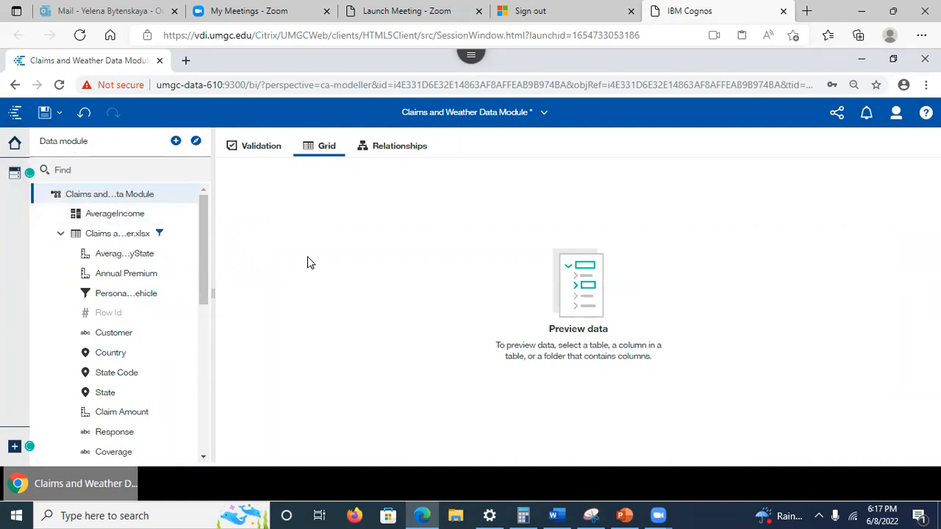
{"action": "left_click", "coordinate": [43, 114]}
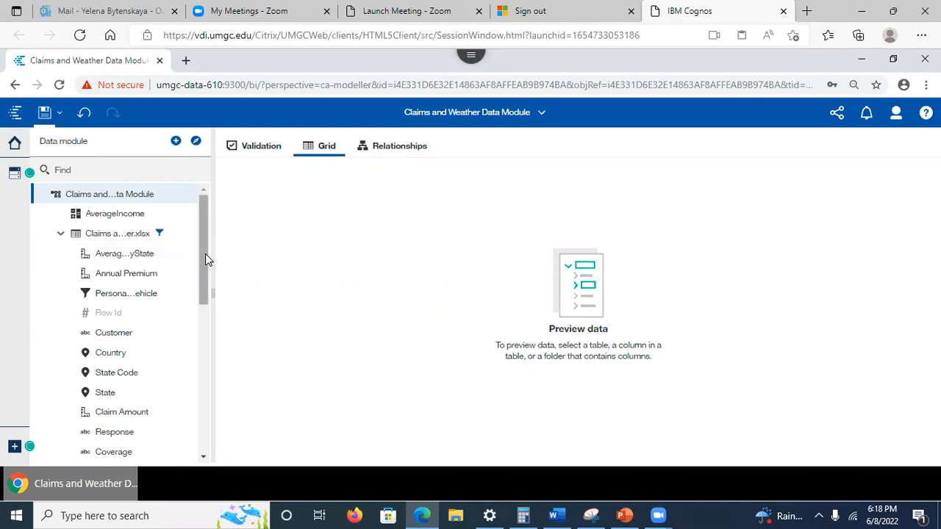
Create a data group from the Income column with five groups, the default range borders and the name Income (Group)
{"action": "left_click_drag", "start_coordinate": [206, 255], "coordinate": [228, 322]}
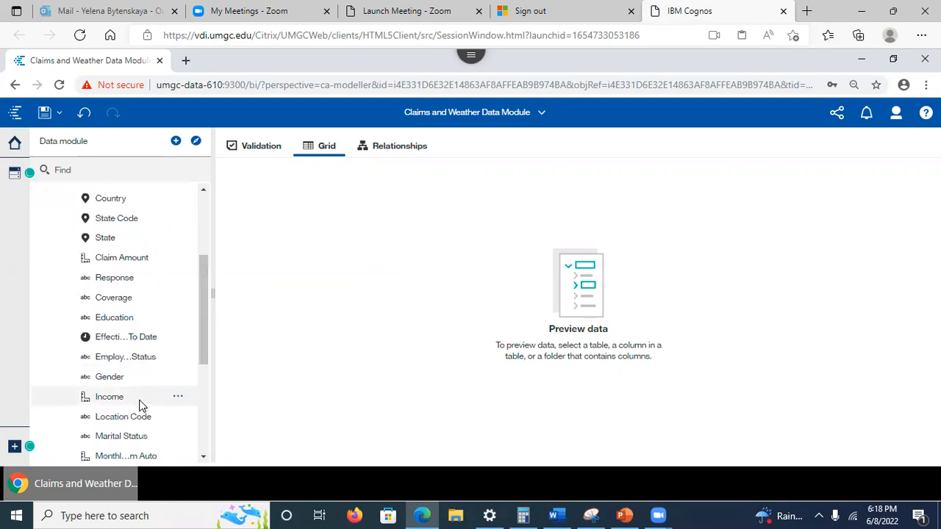
{"action": "left_click", "coordinate": [177, 398]}
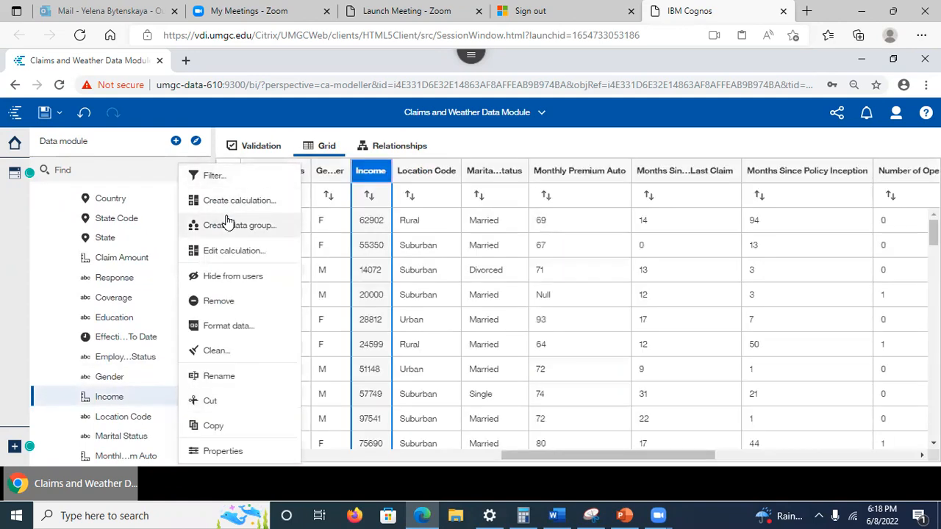
{"action": "left_click", "coordinate": [224, 230]}
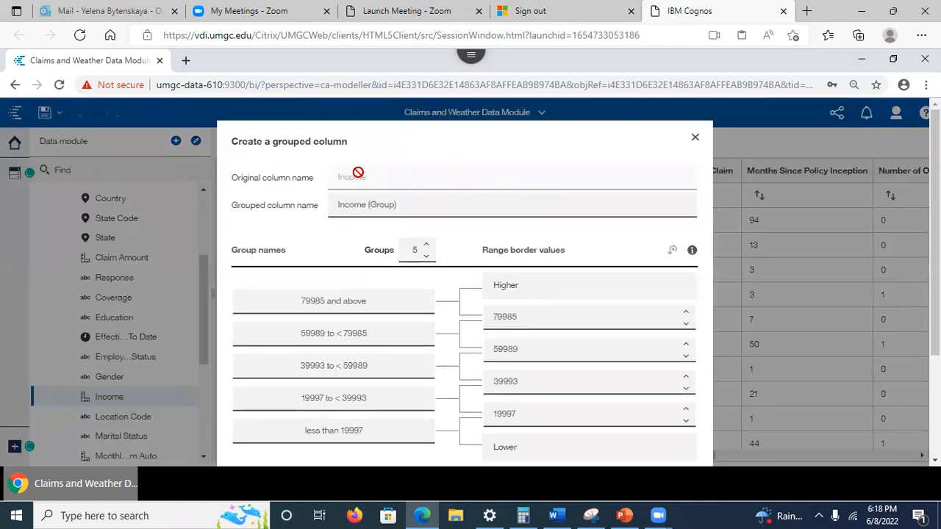
{"action": "left_click", "coordinate": [391, 211]}
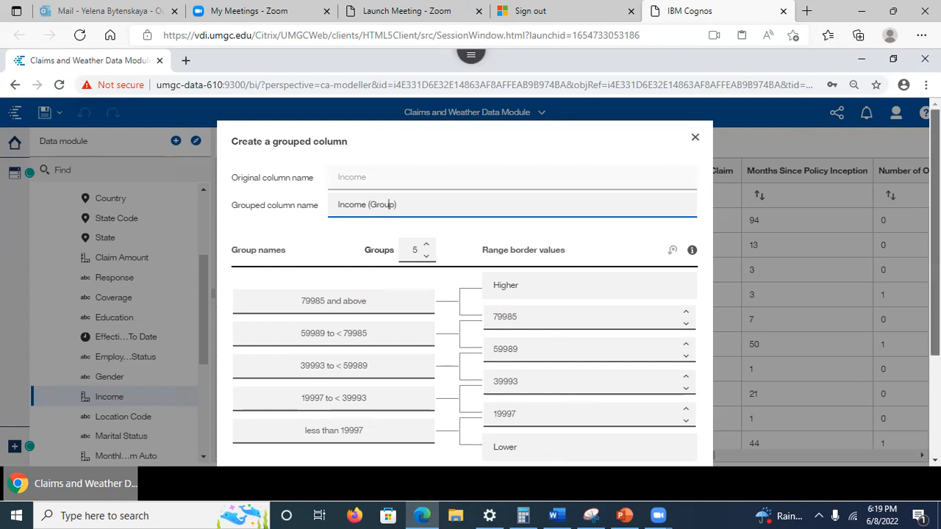
{"action": "scroll", "coordinate": [320, 293], "scroll_direction": "down", "scroll_amount": 2}
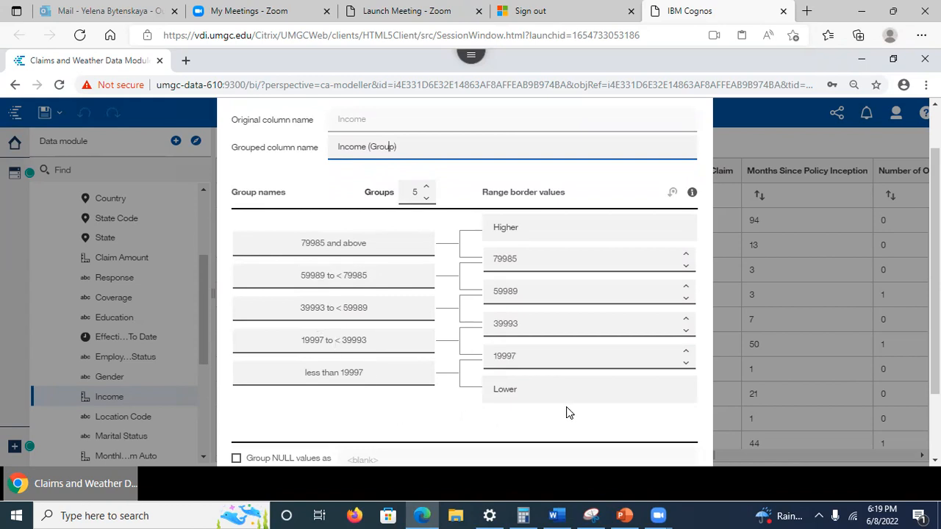
{"action": "scroll", "coordinate": [936, 294], "scroll_direction": "down", "scroll_amount": 2}
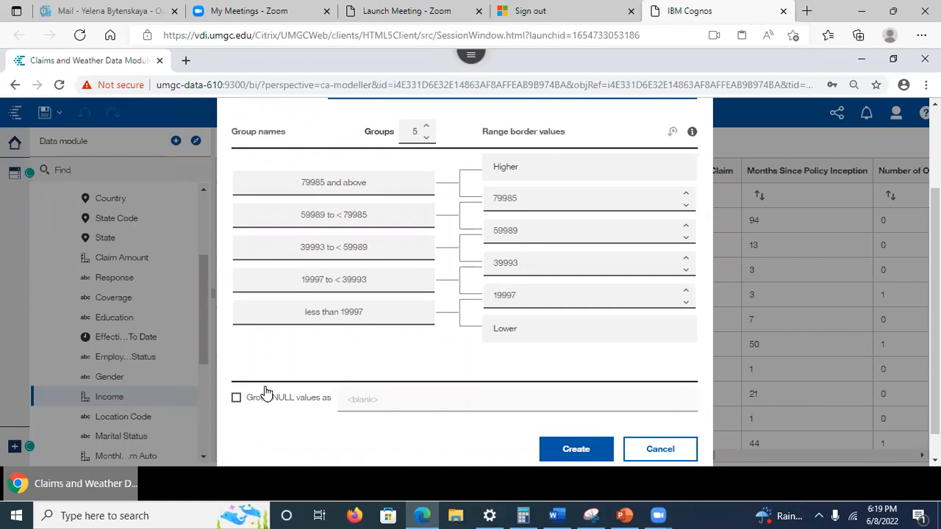
{"action": "left_click", "coordinate": [575, 450]}
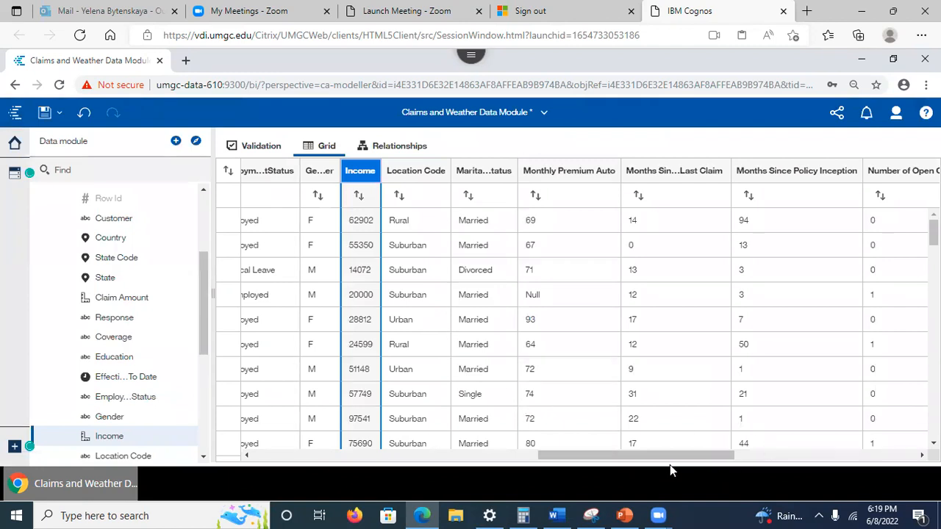
Review the grouped income columns at the start of the grid and search the data module for income
{"action": "left_click_drag", "start_coordinate": [656, 453], "coordinate": [574, 455]}
{"action": "left_click_drag", "start_coordinate": [436, 455], "coordinate": [298, 464]}
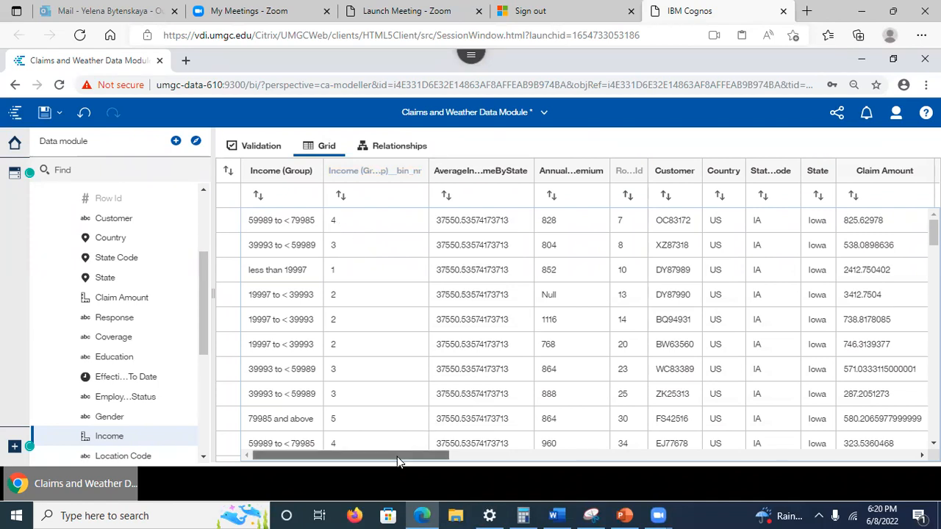
{"action": "left_click_drag", "start_coordinate": [397, 457], "coordinate": [398, 457]}
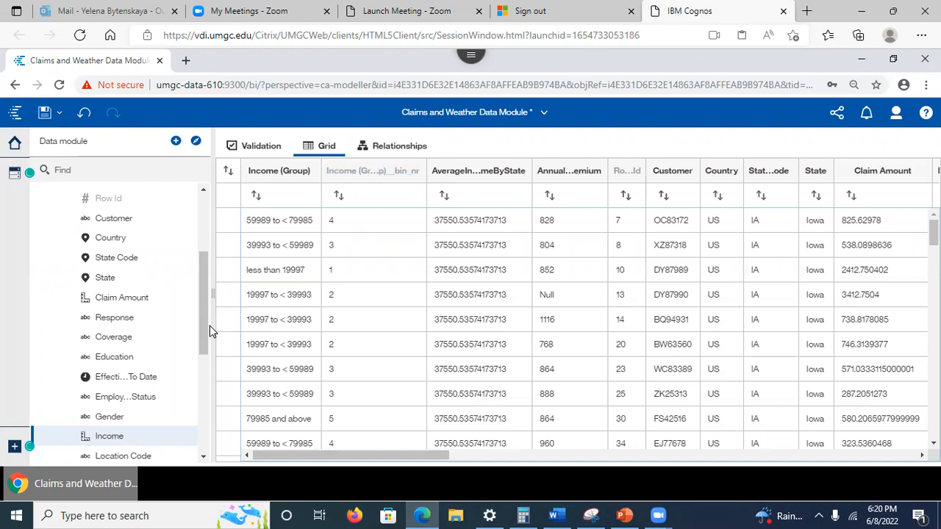
{"action": "left_click_drag", "start_coordinate": [207, 336], "coordinate": [74, 168]}
{"action": "left_click", "coordinate": [78, 170]}
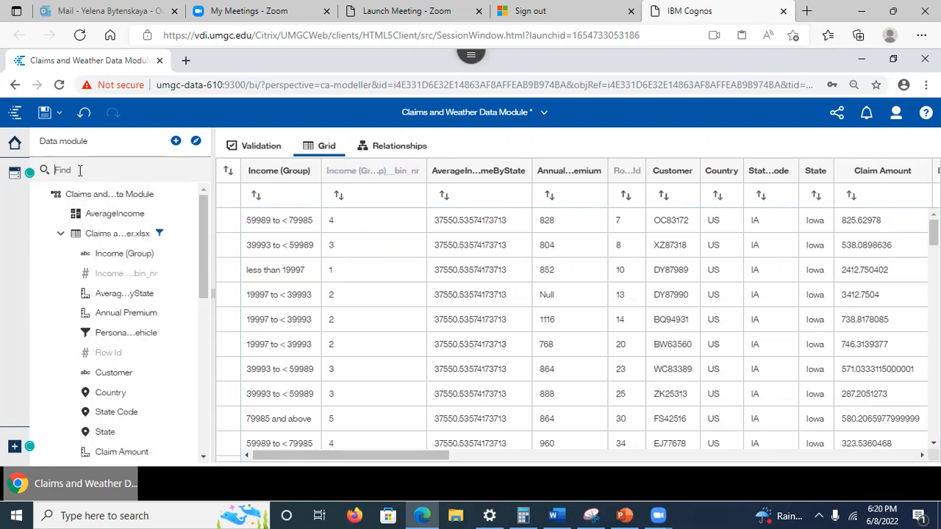
{"action": "type", "text": "income"}
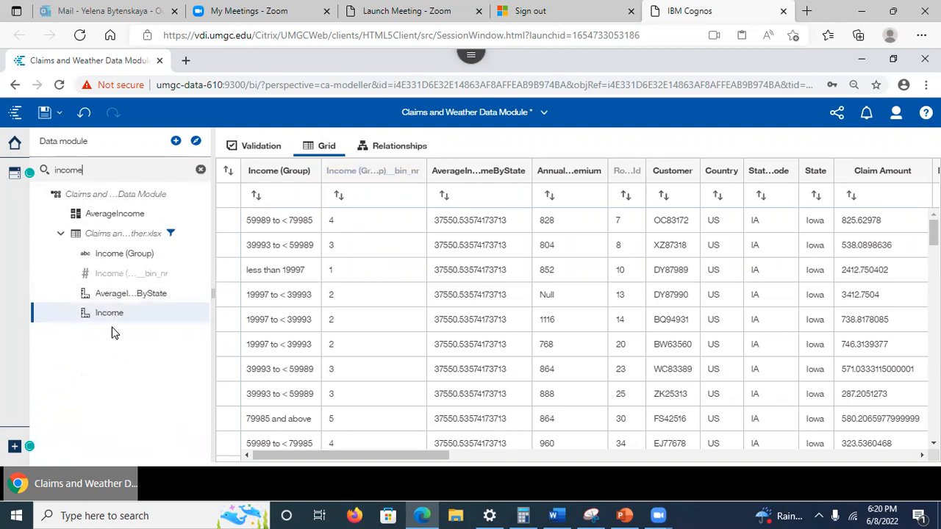
Inspect the properties of the Income (Group) column and view its calculation expression without changing it
{"action": "left_click", "coordinate": [136, 256]}
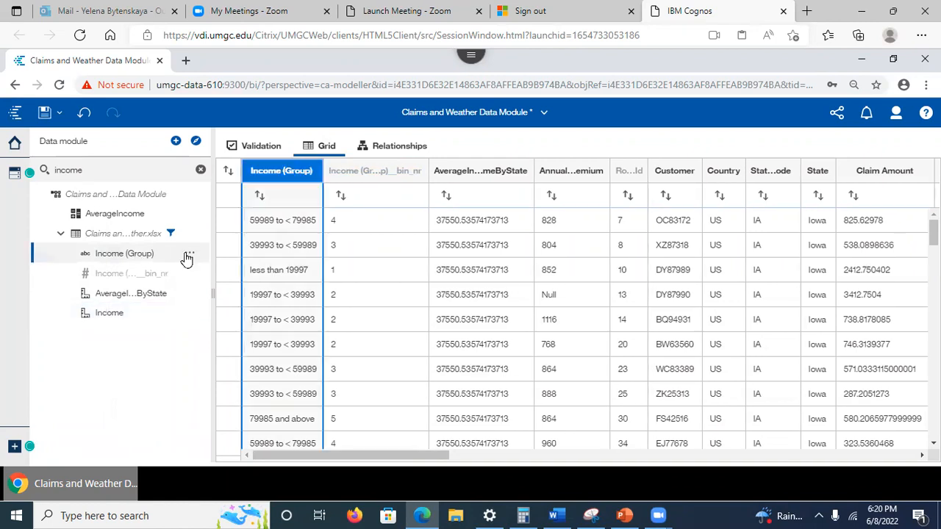
{"action": "left_click", "coordinate": [189, 257]}
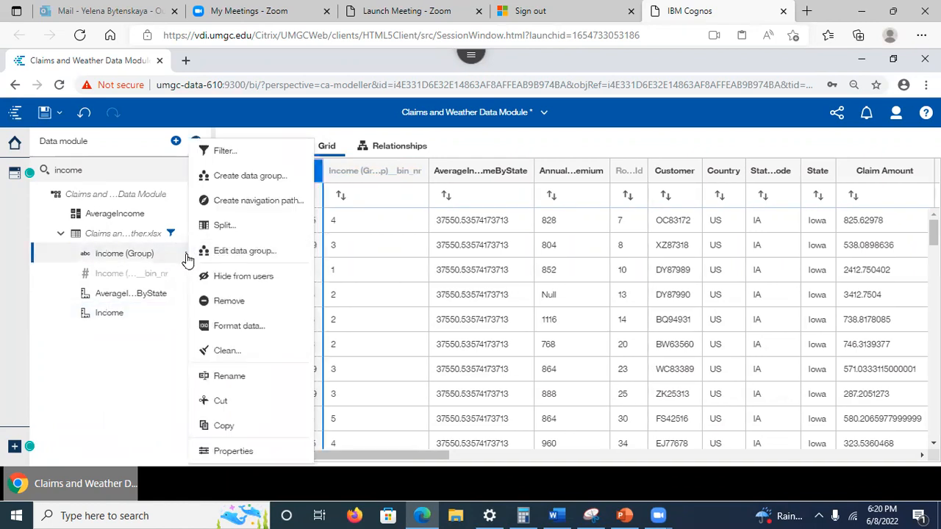
{"action": "left_click", "coordinate": [217, 450]}
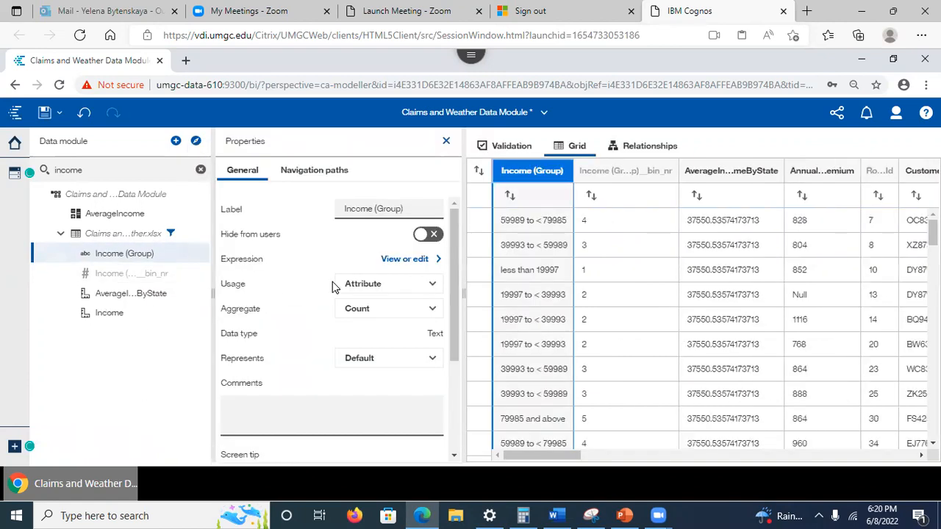
{"action": "left_click", "coordinate": [401, 259]}
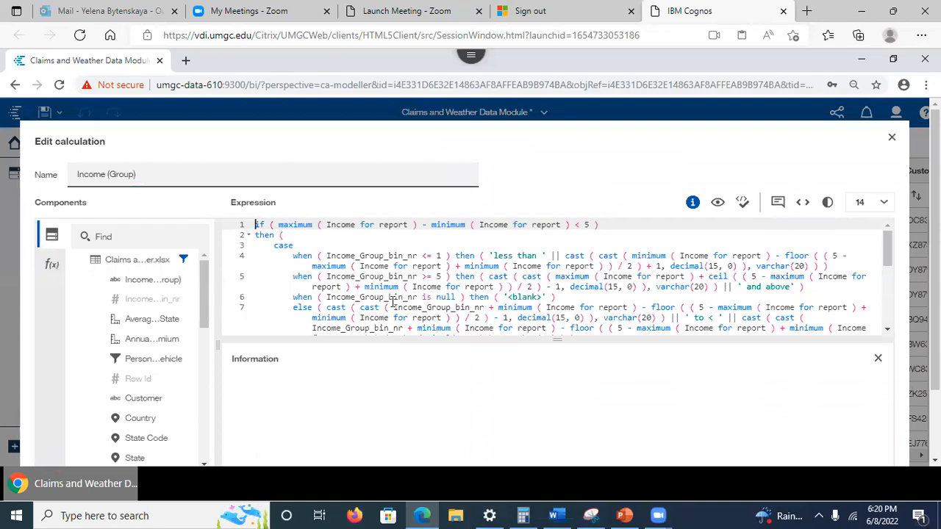
{"action": "left_click", "coordinate": [892, 137]}
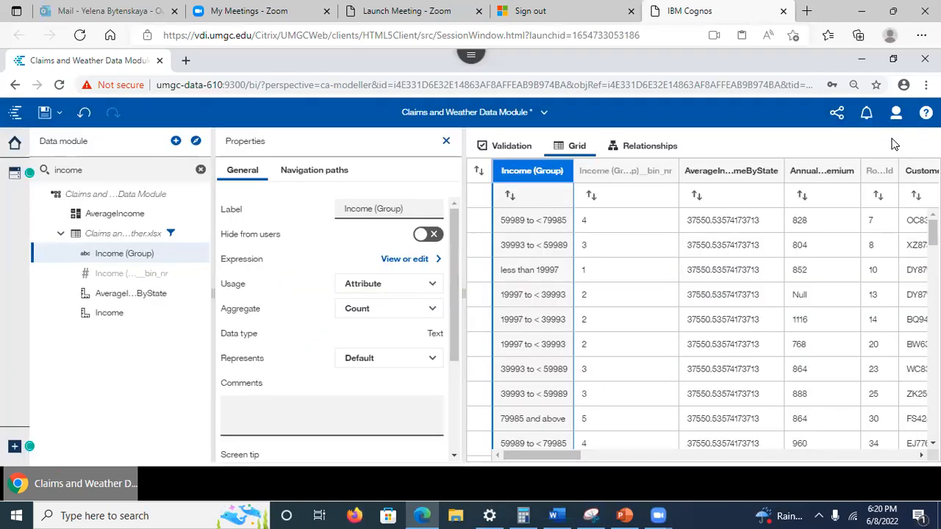
View the filter options of the Income (Group) column without applying a filter
{"action": "right_click", "coordinate": [530, 177]}
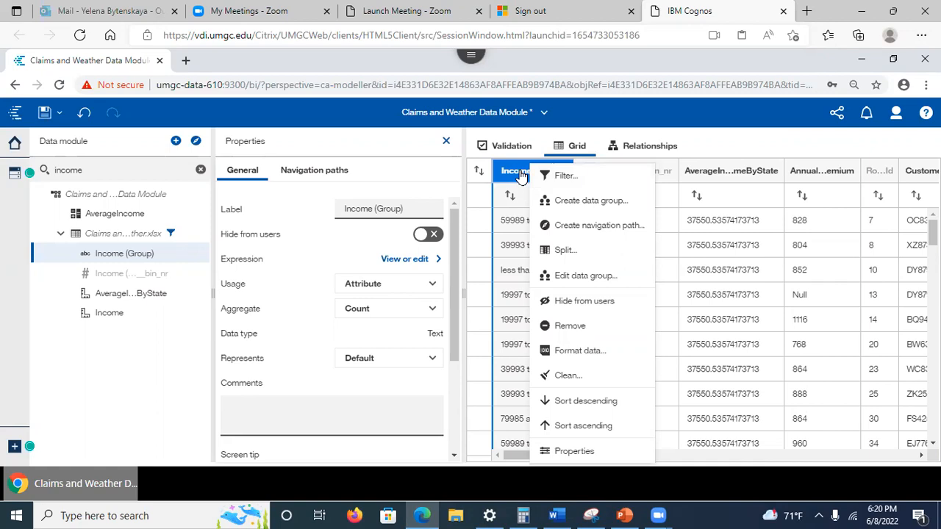
{"action": "left_click", "coordinate": [541, 175]}
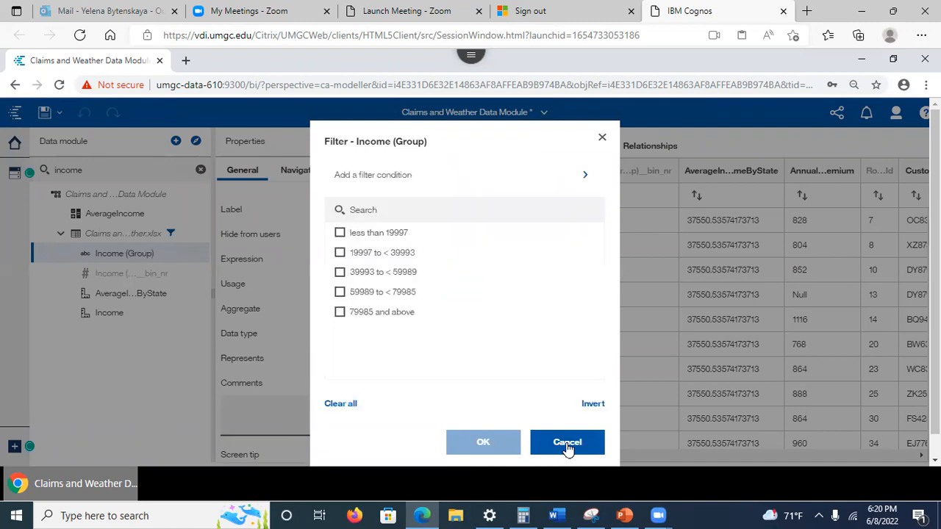
{"action": "left_click", "coordinate": [567, 443]}
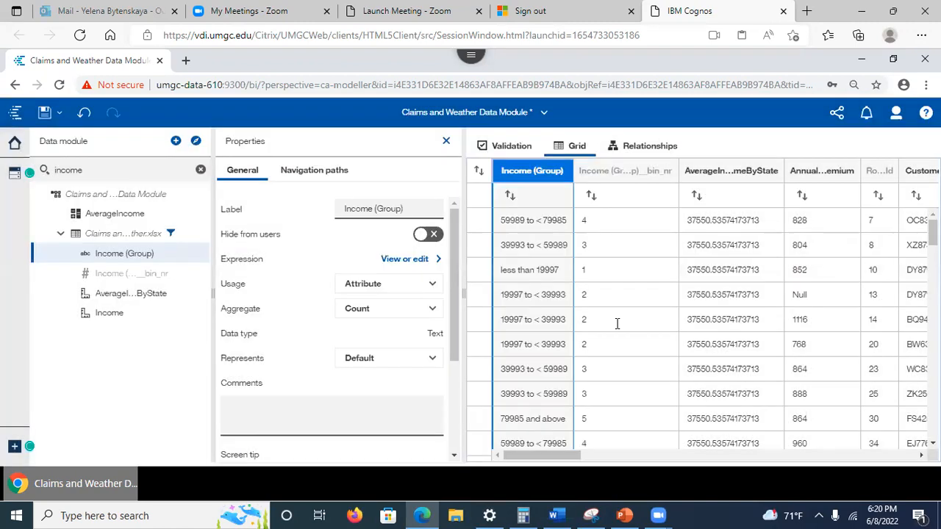
Examine the group names and range border values in the Income (Group) data group definition, leaving it unchanged
{"action": "right_click", "coordinate": [533, 173]}
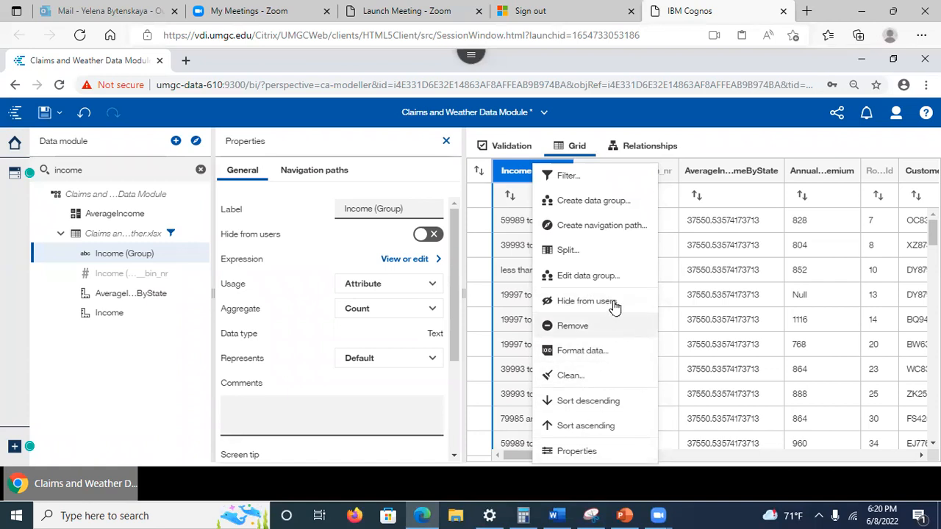
{"action": "left_click", "coordinate": [578, 280]}
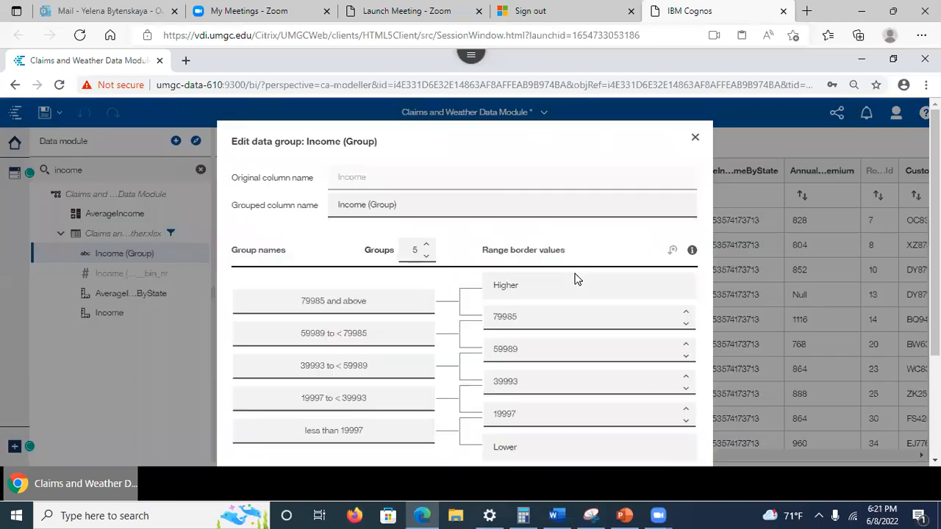
{"action": "left_click", "coordinate": [514, 387]}
{"action": "left_click", "coordinate": [528, 348]}
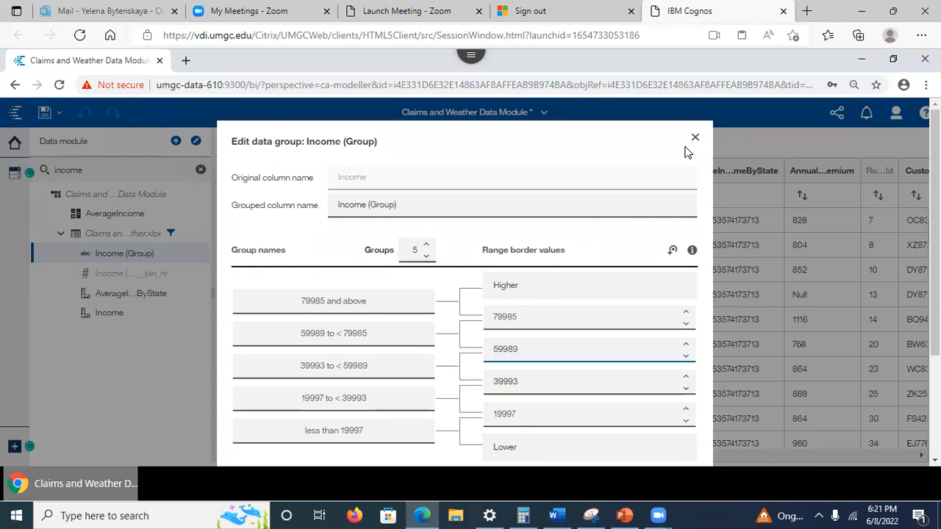
{"action": "left_click", "coordinate": [695, 138]}
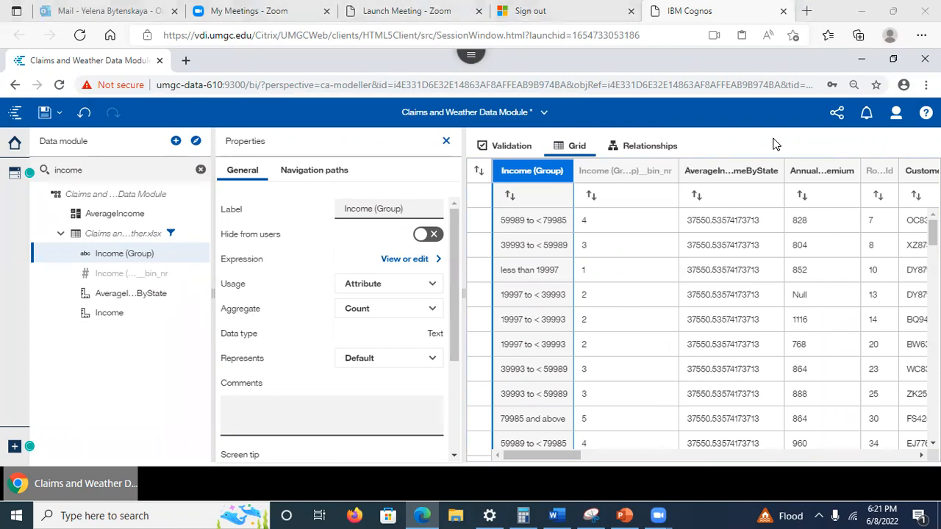
Review the label and comments properties of the Income (Group) column
{"action": "right_click", "coordinate": [534, 176]}
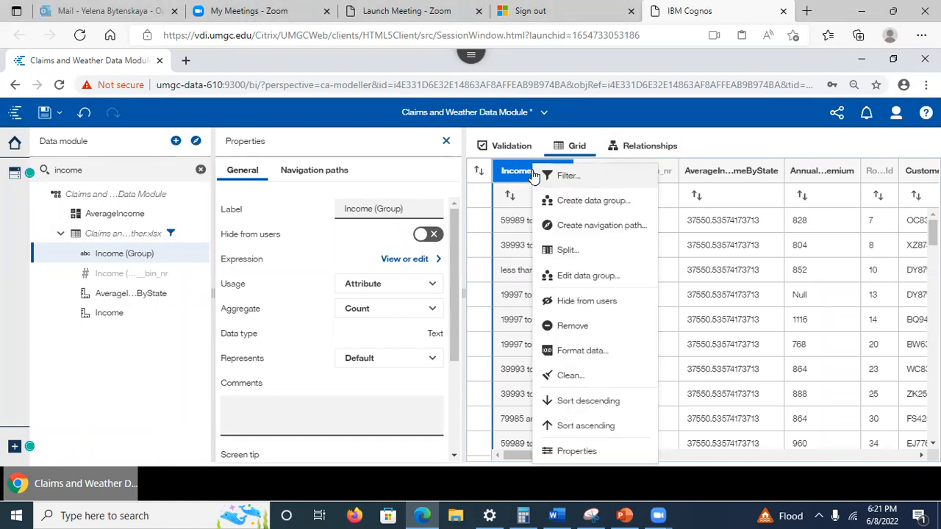
{"action": "left_click", "coordinate": [568, 450]}
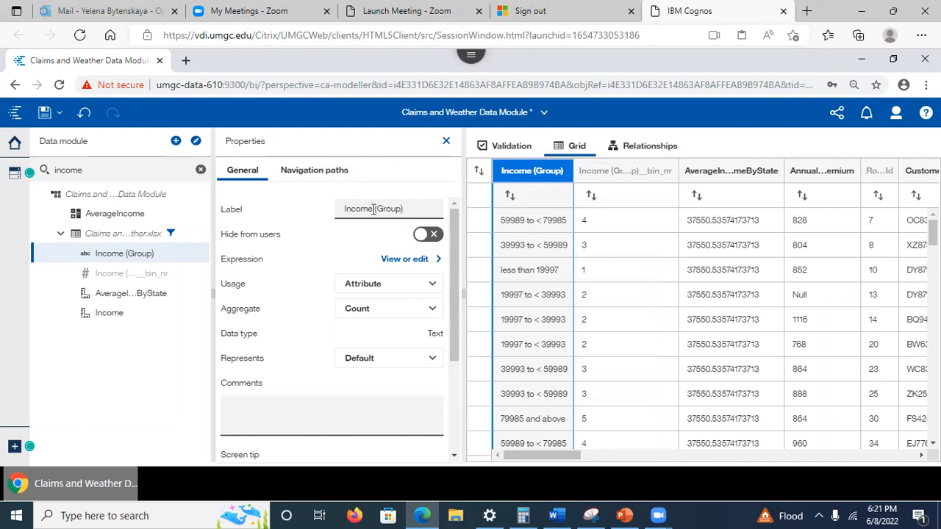
{"action": "mouse_move", "coordinate": [412, 209]}
{"action": "left_mouse_down"}
{"action": "mouse_move", "coordinate": [344, 209]}
{"action": "mouse_move", "coordinate": [425, 209]}
{"action": "left_mouse_up"}
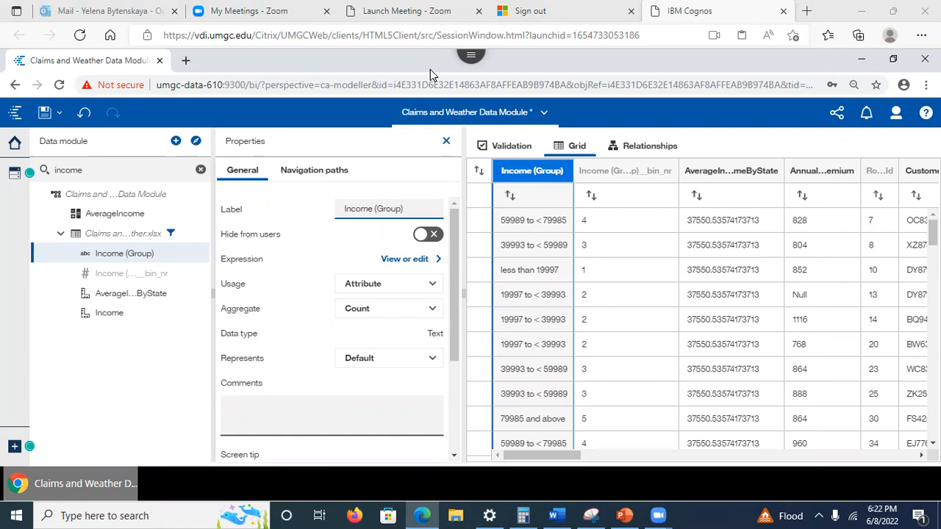
{"action": "left_click", "coordinate": [387, 405]}
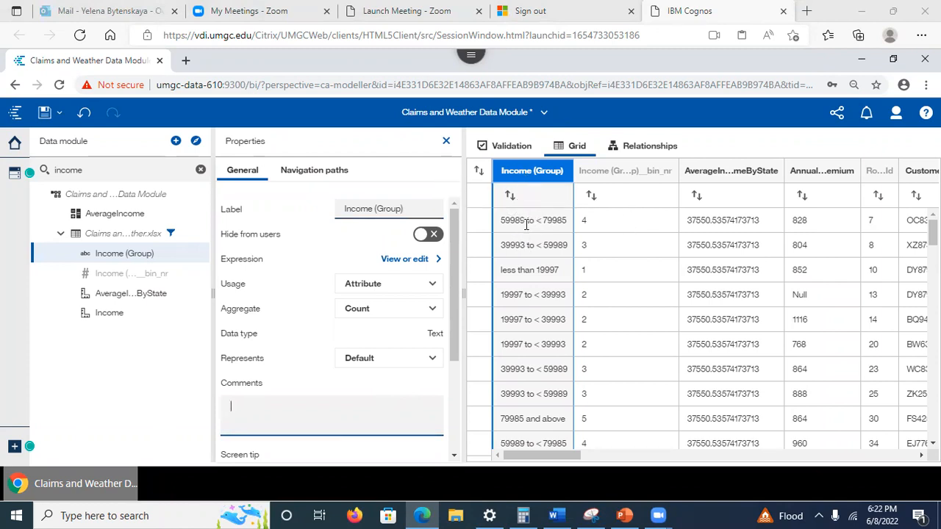
Reopen the Income (Group) data group definition, inspect the 19997 to < 39993 group, and close it without changes
{"action": "right_click", "coordinate": [527, 176]}
{"action": "left_click", "coordinate": [559, 276]}
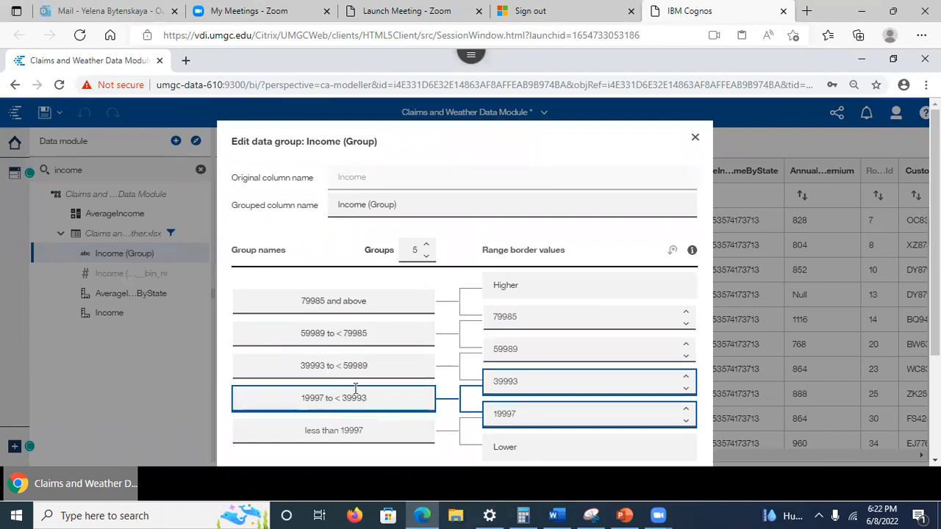
{"action": "left_click", "coordinate": [401, 394]}
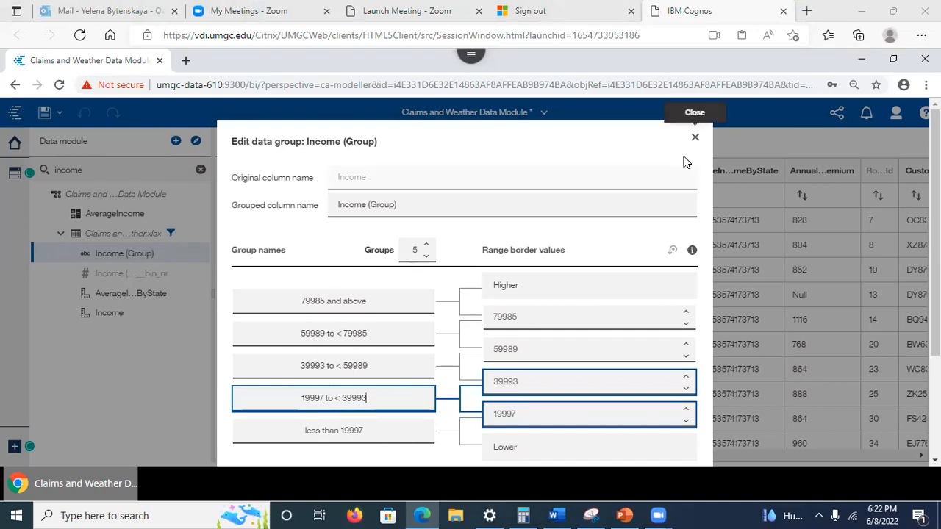
{"action": "left_click", "coordinate": [695, 137]}
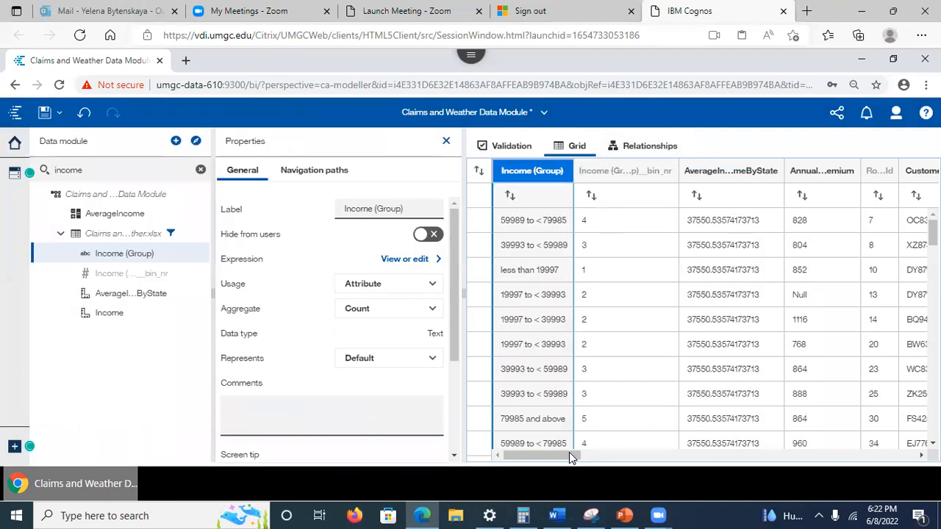
Close the column properties, search the data module for policy, and review the policy columns in the grid
{"action": "left_click_drag", "start_coordinate": [588, 461], "coordinate": [908, 443]}
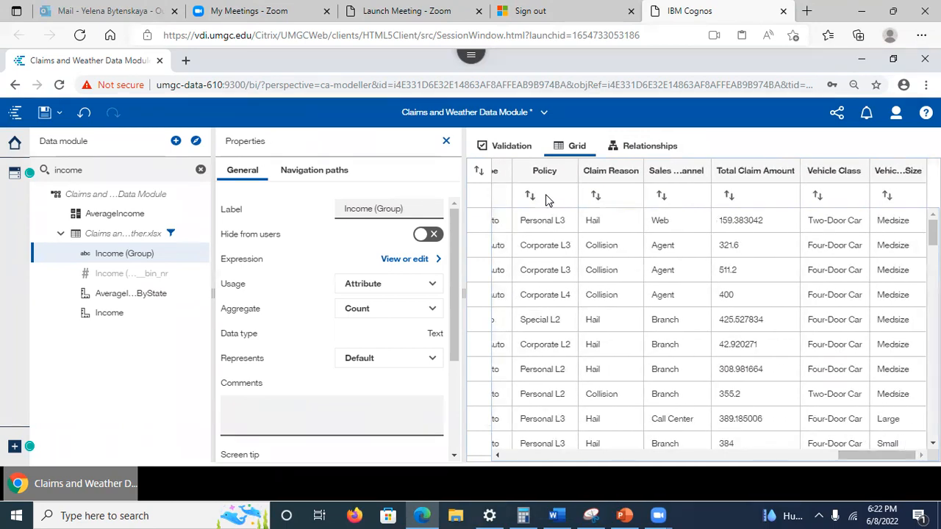
{"action": "left_click", "coordinate": [445, 141]}
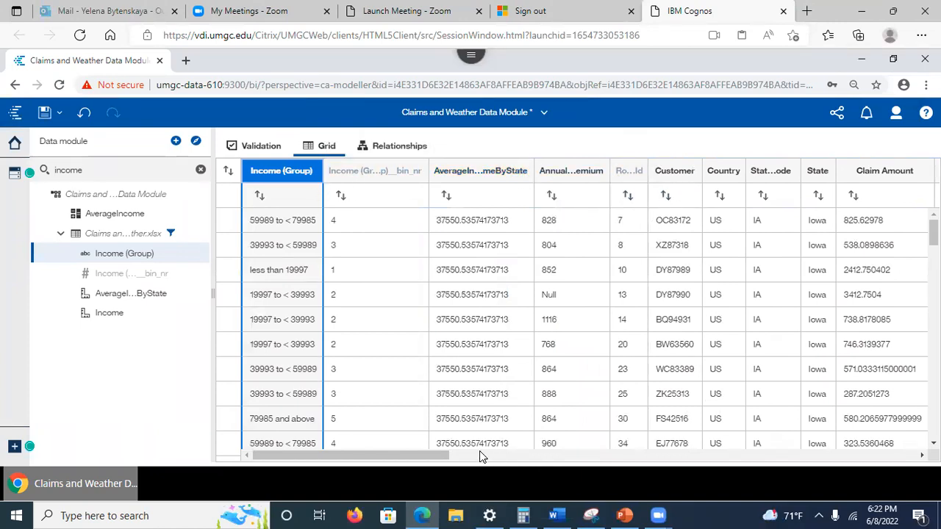
{"action": "left_click_drag", "start_coordinate": [437, 458], "coordinate": [37, 245]}
{"action": "double_click", "coordinate": [78, 171]}
{"action": "type", "text": "policy"}
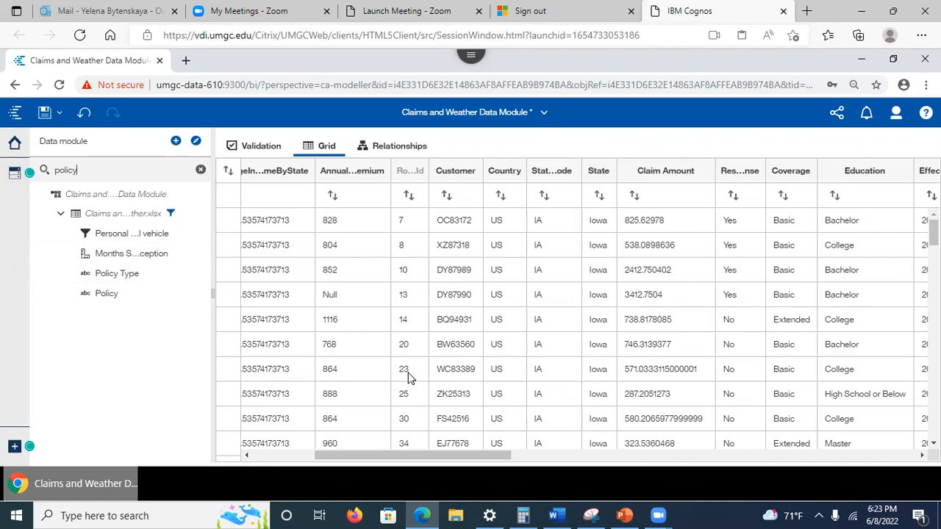
{"action": "left_click_drag", "start_coordinate": [416, 455], "coordinate": [786, 436]}
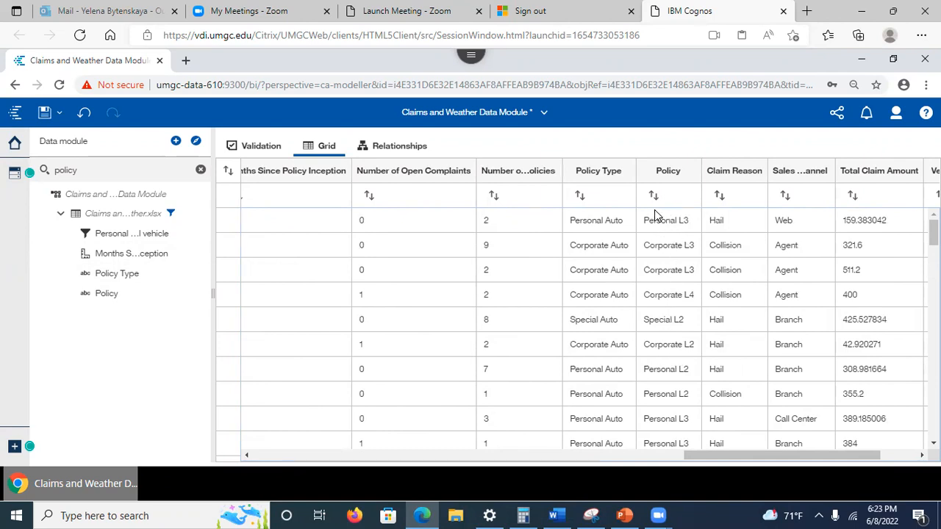
Start a custom data group from the Policy column and add a group named Corporate
{"action": "left_click", "coordinate": [189, 295]}
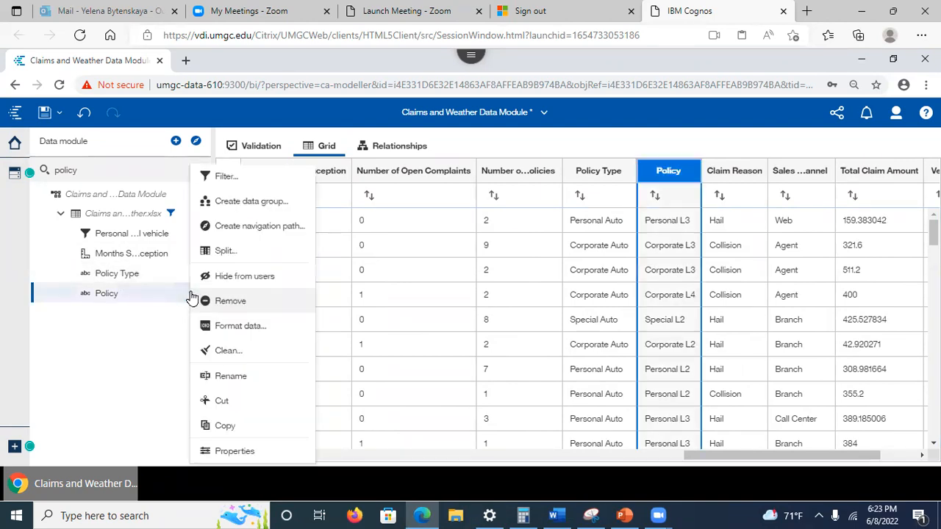
{"action": "left_click", "coordinate": [240, 203]}
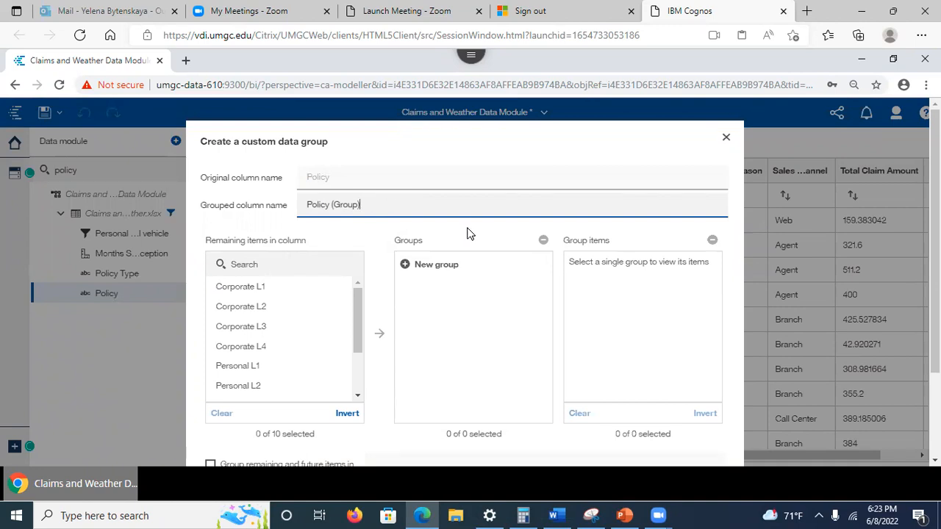
{"action": "left_click", "coordinate": [409, 267]}
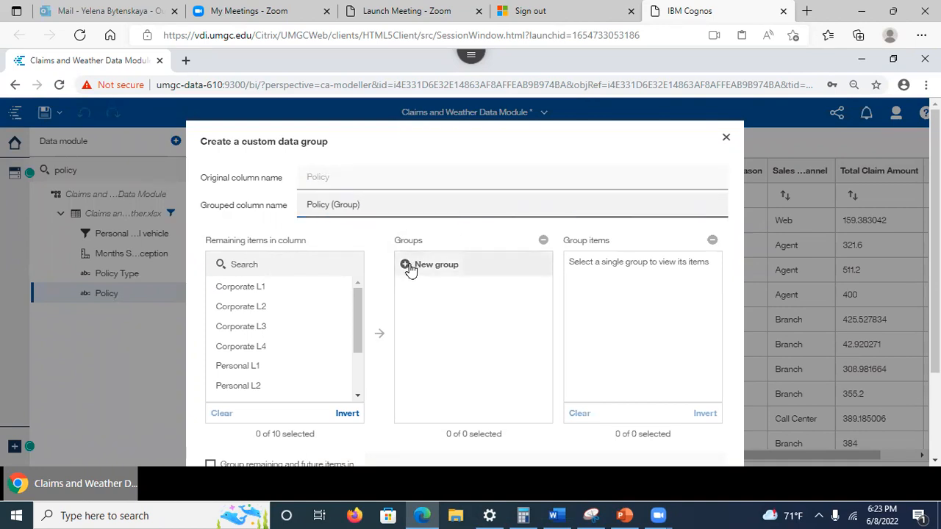
{"action": "type", "text": "C"}
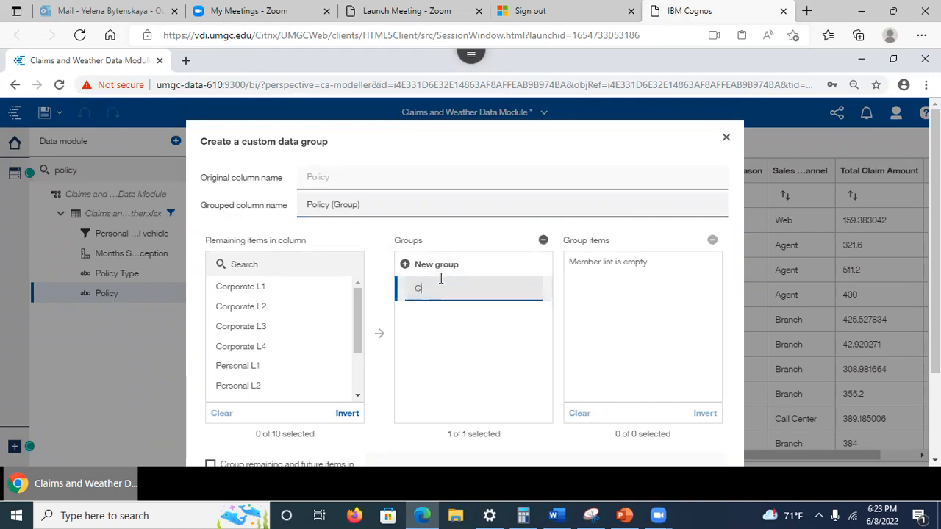
{"action": "type", "text": "orporate"}
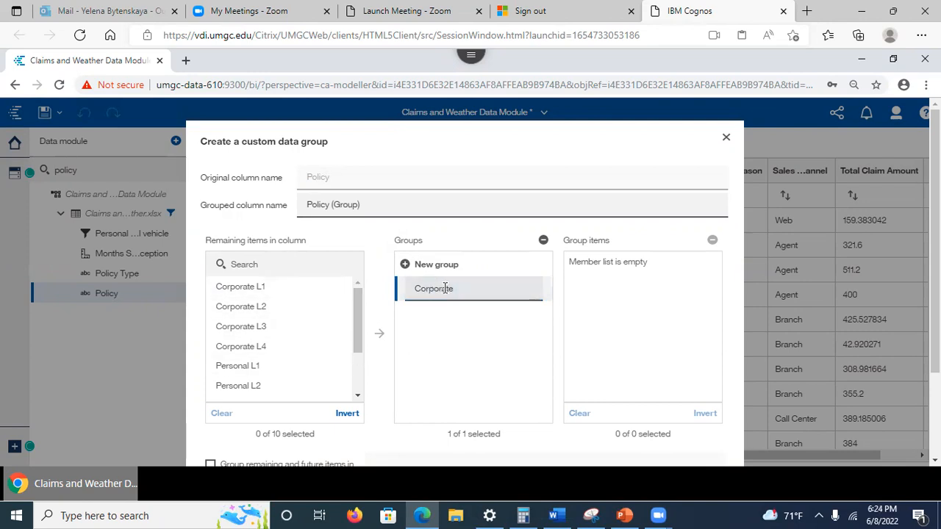
Assign Corporate L1, Corporate L2, Corporate L3 and Corporate L4 to the Corporate group
{"action": "left_click", "coordinate": [276, 287]}
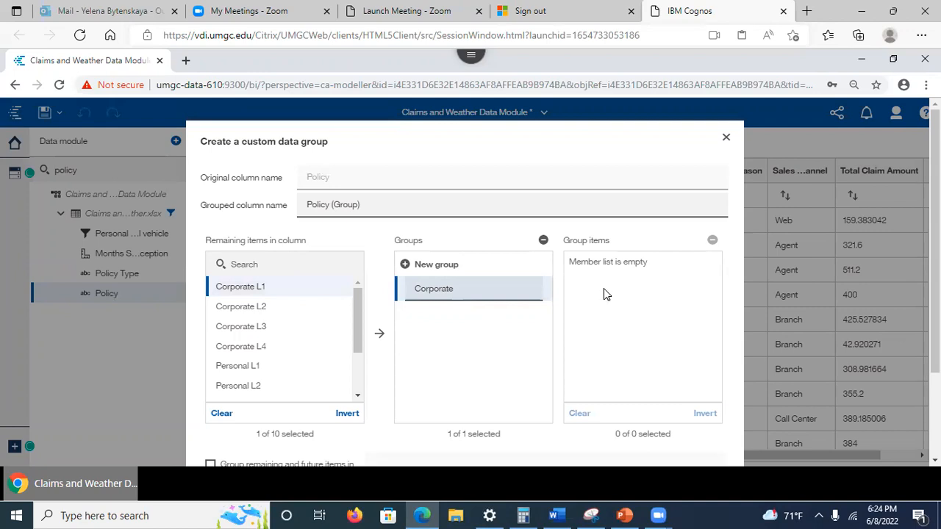
{"action": "left_click", "coordinate": [380, 335]}
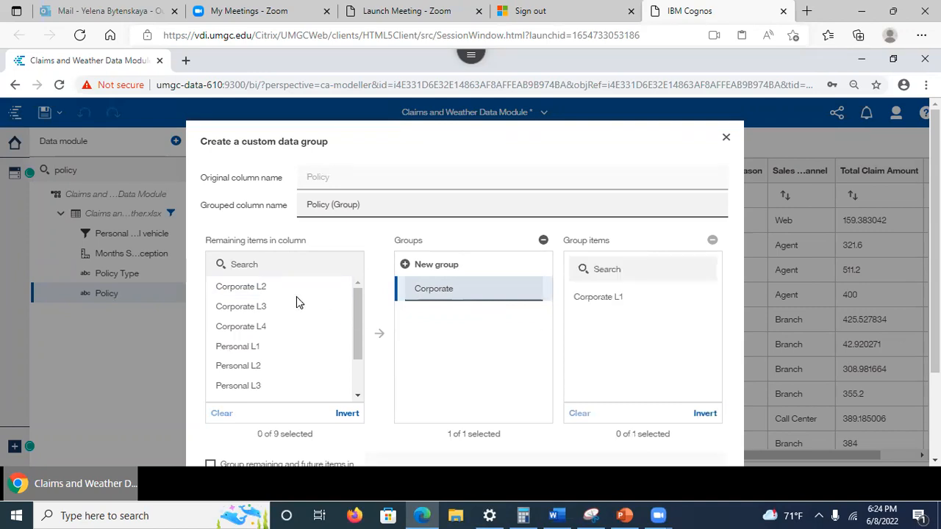
{"action": "left_click", "coordinate": [272, 289]}
{"action": "left_click", "coordinate": [380, 334]}
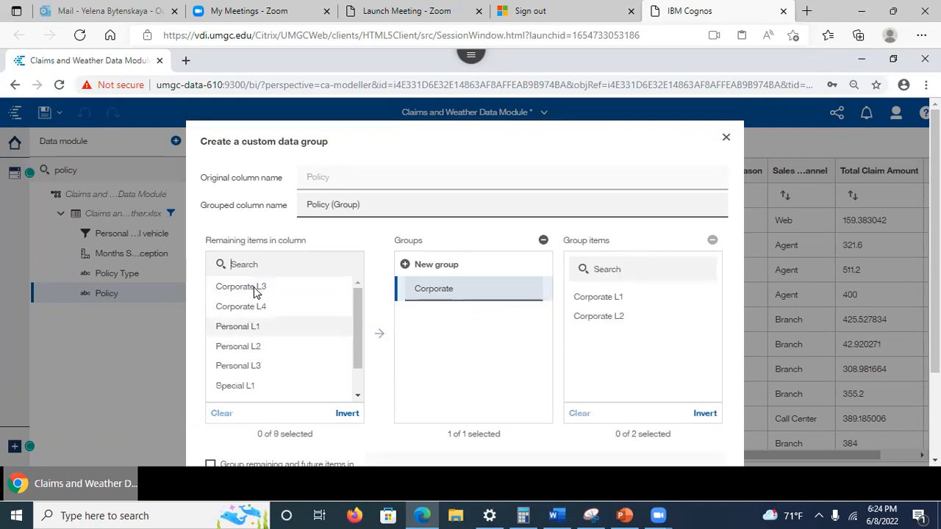
{"action": "left_click", "coordinate": [254, 290]}
{"action": "left_click", "coordinate": [379, 335]}
{"action": "left_click", "coordinate": [266, 288]}
{"action": "left_click", "coordinate": [380, 335]}
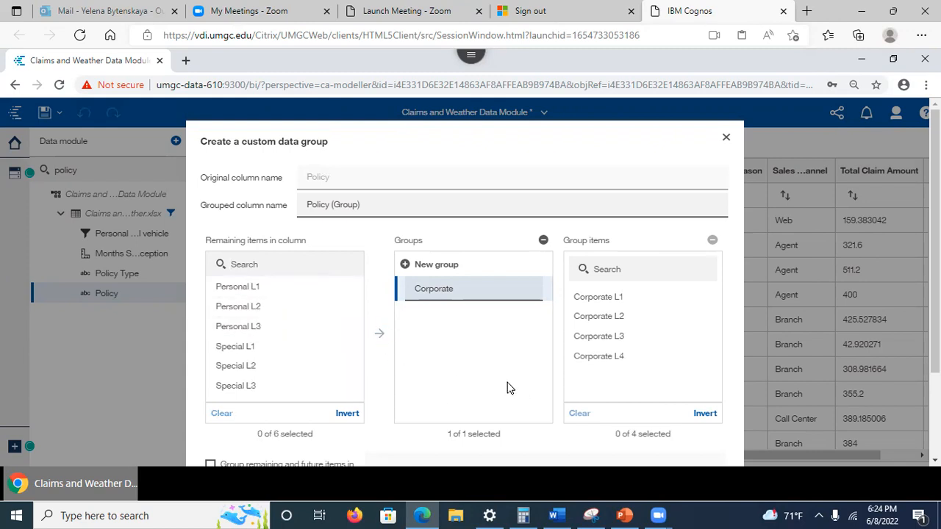
Add a second group named Peronal and assign Personal L1, Personal L2 and Personal L3 to it
{"action": "left_click", "coordinate": [405, 265]}
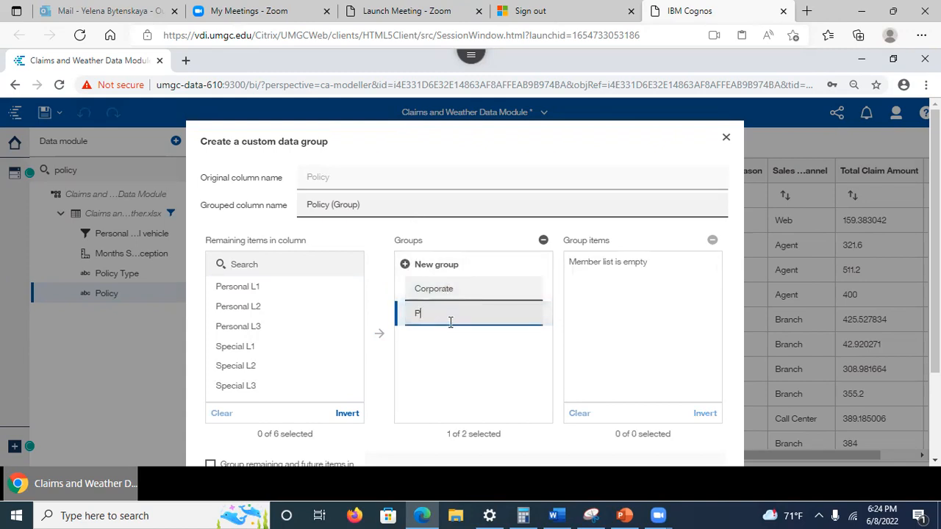
{"action": "type", "text": "Peronal"}
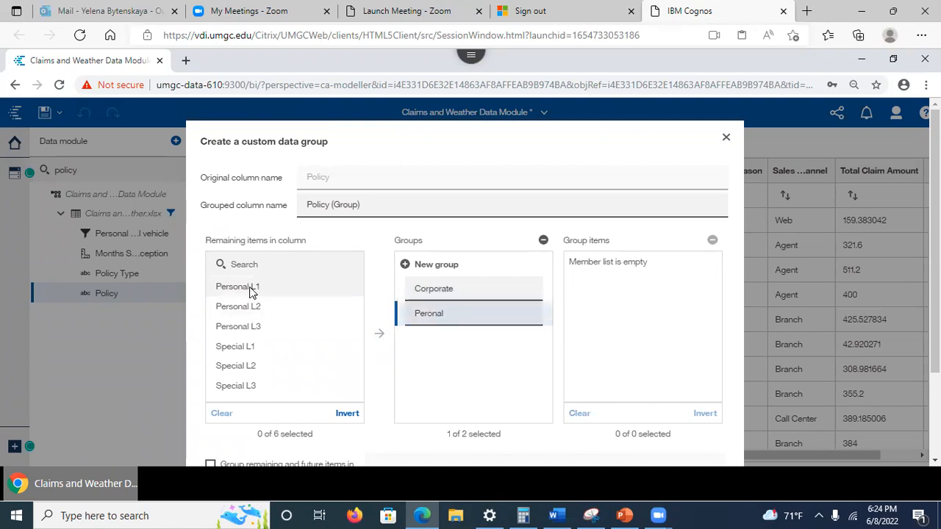
{"action": "left_click", "coordinate": [249, 289]}
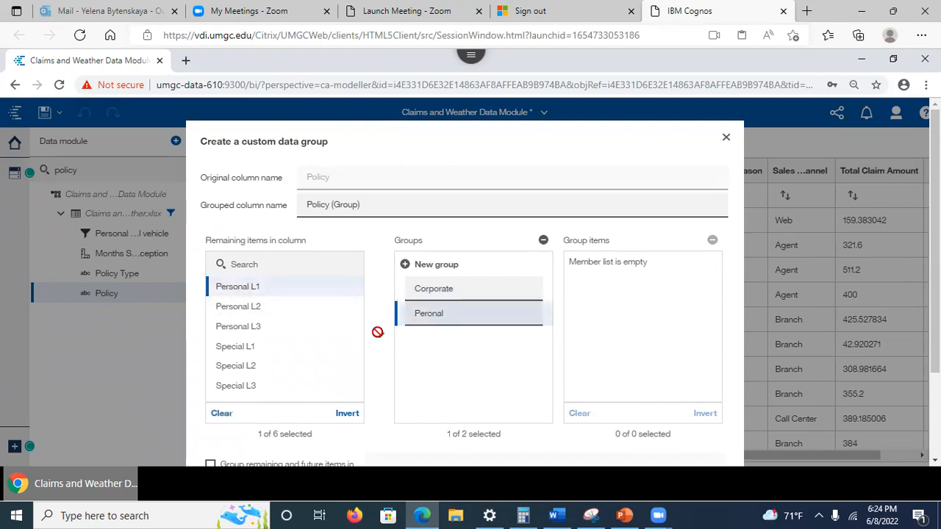
{"action": "left_click", "coordinate": [378, 331]}
{"action": "left_click", "coordinate": [248, 287]}
{"action": "left_click", "coordinate": [379, 333]}
{"action": "left_click", "coordinate": [255, 289]}
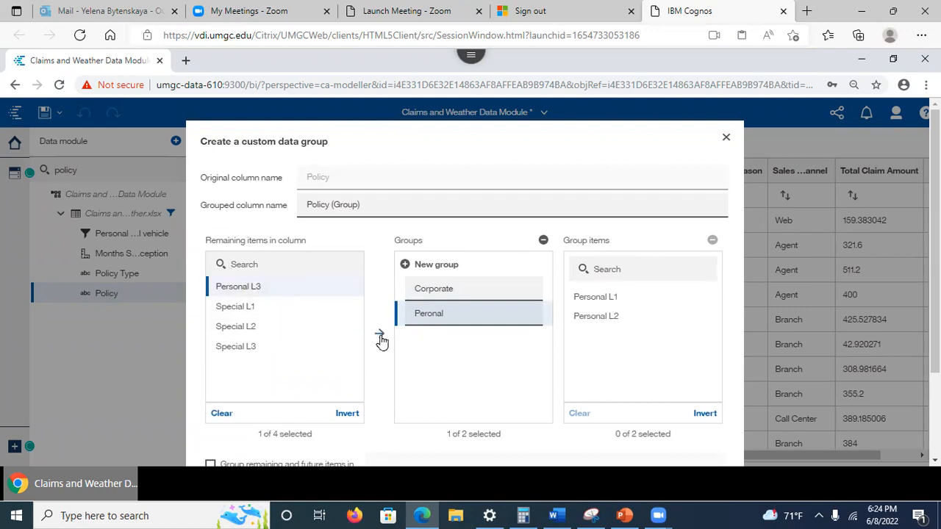
{"action": "left_click", "coordinate": [380, 335]}
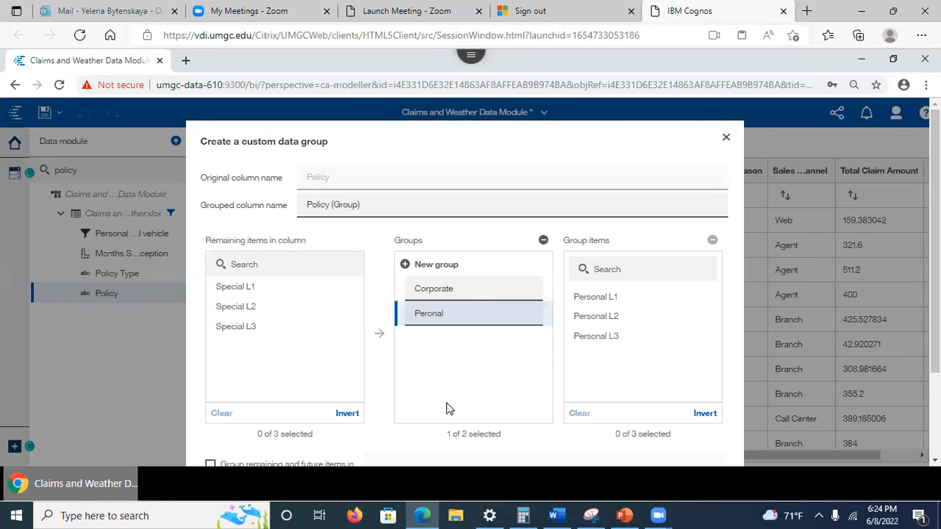
Add a third group named Special to the custom data group for Policy
{"action": "left_click", "coordinate": [405, 264]}
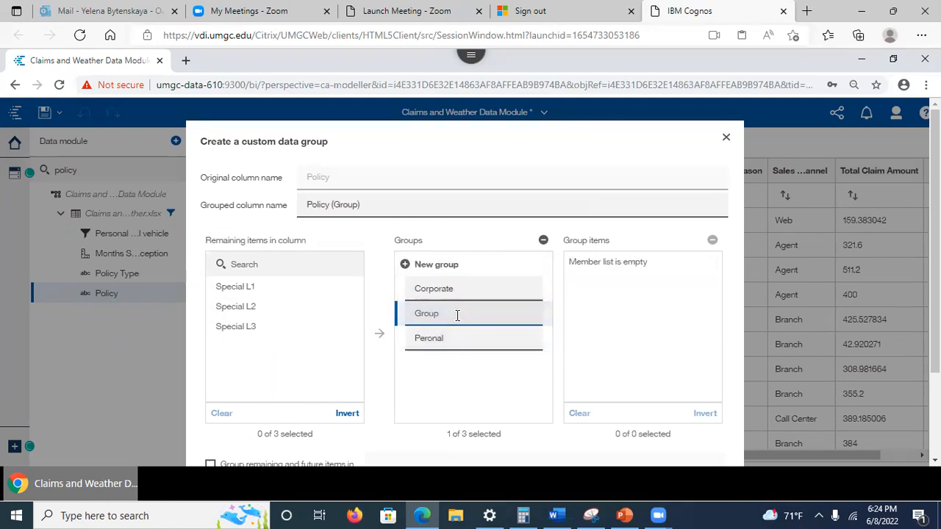
{"action": "type", "text": "Special"}
{"action": "left_click", "coordinate": [439, 416]}
{"action": "left_click", "coordinate": [434, 313]}
{"action": "left_click", "coordinate": [431, 337]}
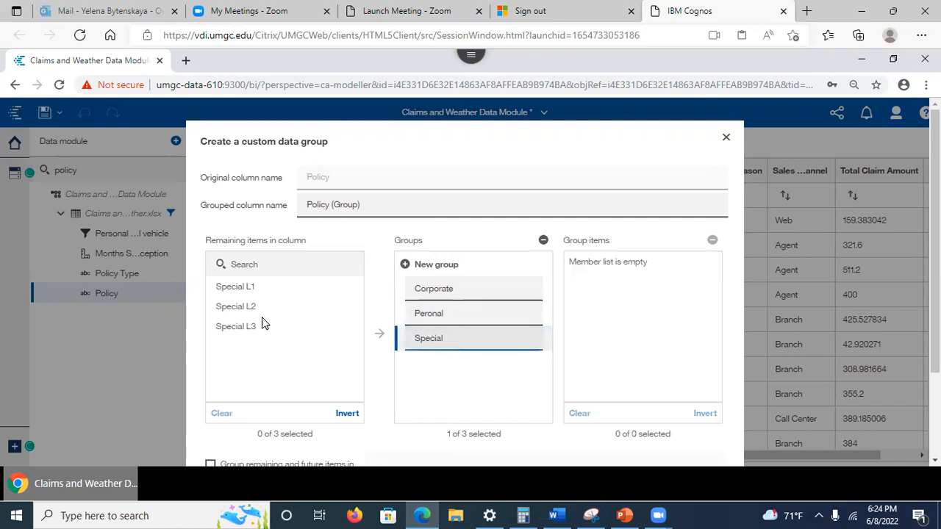
Assign Special L1, Special L2 and Special L3 to the Special group and create the grouped column
{"action": "left_click", "coordinate": [245, 292]}
{"action": "left_click", "coordinate": [379, 333]}
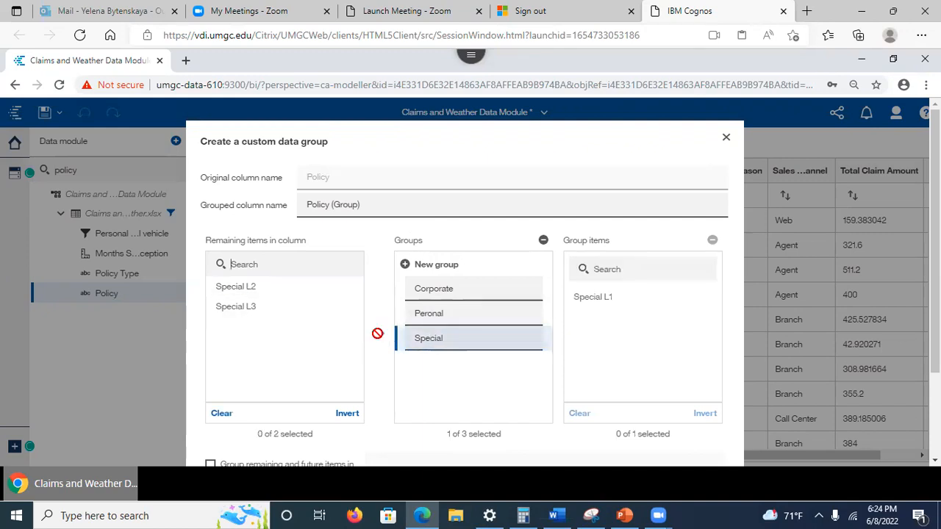
{"action": "left_click", "coordinate": [253, 290]}
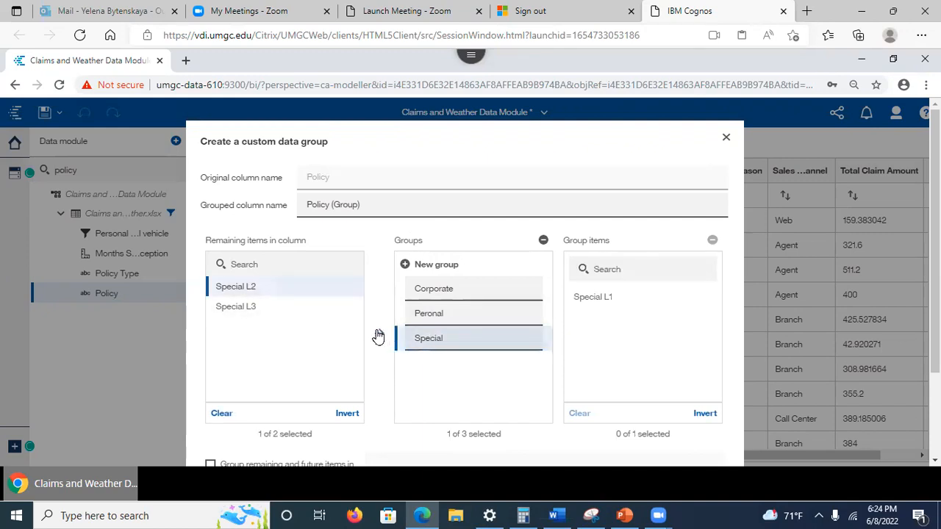
{"action": "left_click", "coordinate": [378, 334]}
{"action": "left_click", "coordinate": [233, 288]}
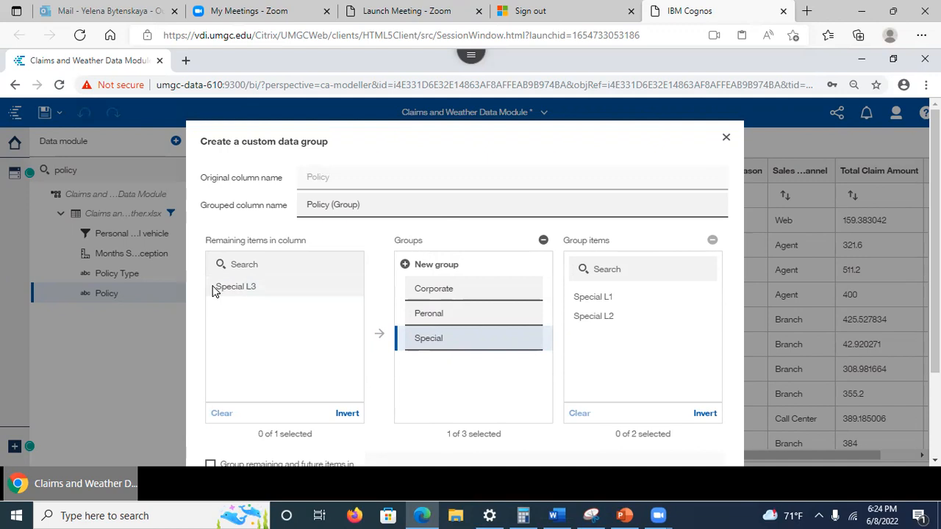
{"action": "left_click", "coordinate": [380, 335]}
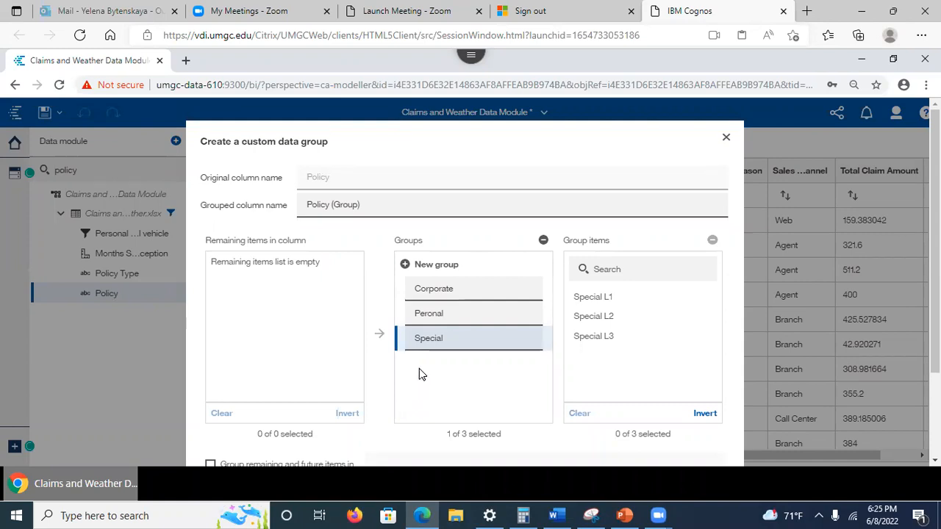
{"action": "scroll", "coordinate": [646, 289], "scroll_direction": "down", "scroll_amount": 3}
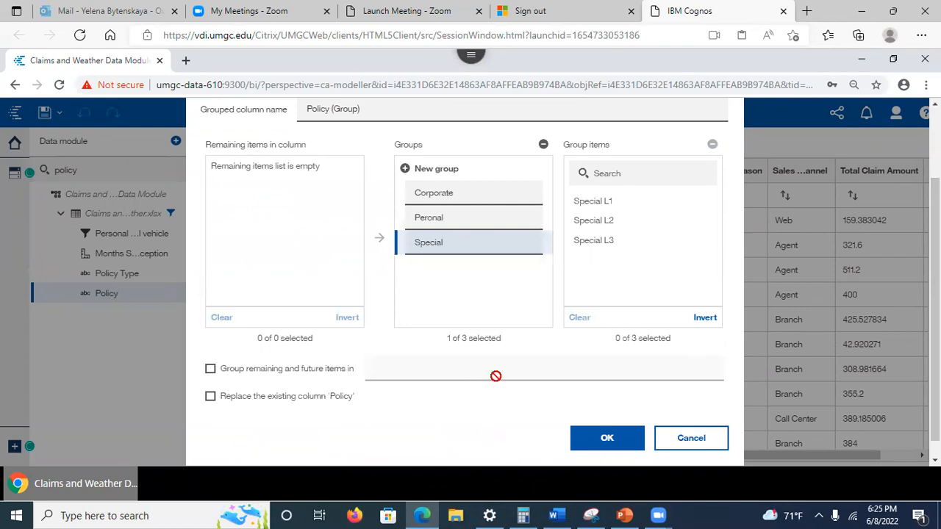
{"action": "left_click", "coordinate": [606, 440]}
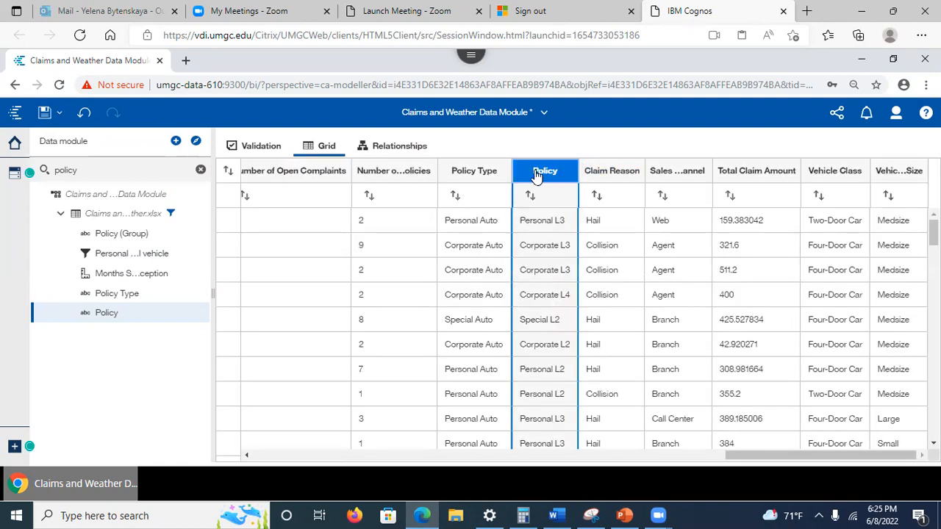
Look through the grid around the Policy Type and Policy columns for the grouped column, and show the data module's sources
{"action": "left_click_drag", "start_coordinate": [741, 456], "coordinate": [213, 470]}
{"action": "mouse_move", "coordinate": [369, 458]}
{"action": "left_mouse_down"}
{"action": "mouse_move", "coordinate": [235, 449]}
{"action": "mouse_move", "coordinate": [371, 445]}
{"action": "left_mouse_up"}
{"action": "left_click_drag", "start_coordinate": [446, 440], "coordinate": [681, 437]}
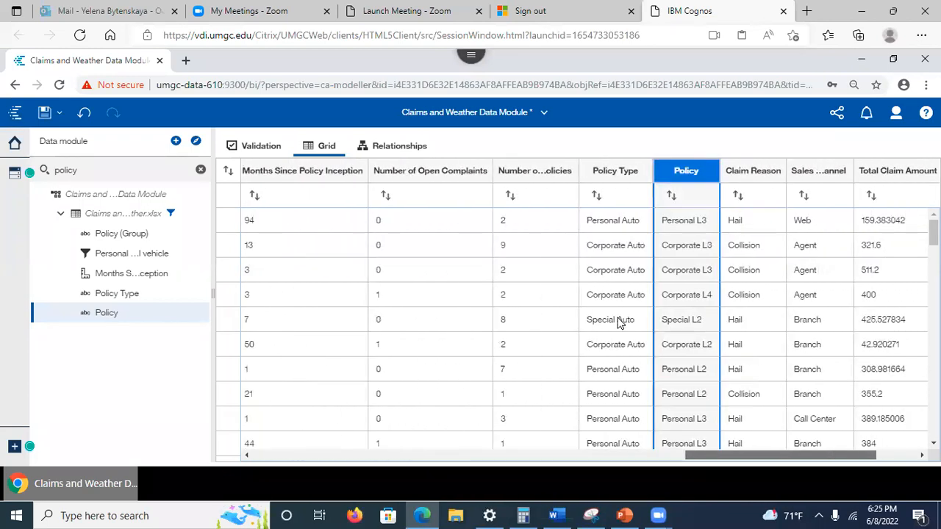
{"action": "left_click_drag", "start_coordinate": [681, 170], "coordinate": [701, 147]}
{"action": "left_click", "coordinate": [691, 151]}
{"action": "left_click", "coordinate": [702, 147]}
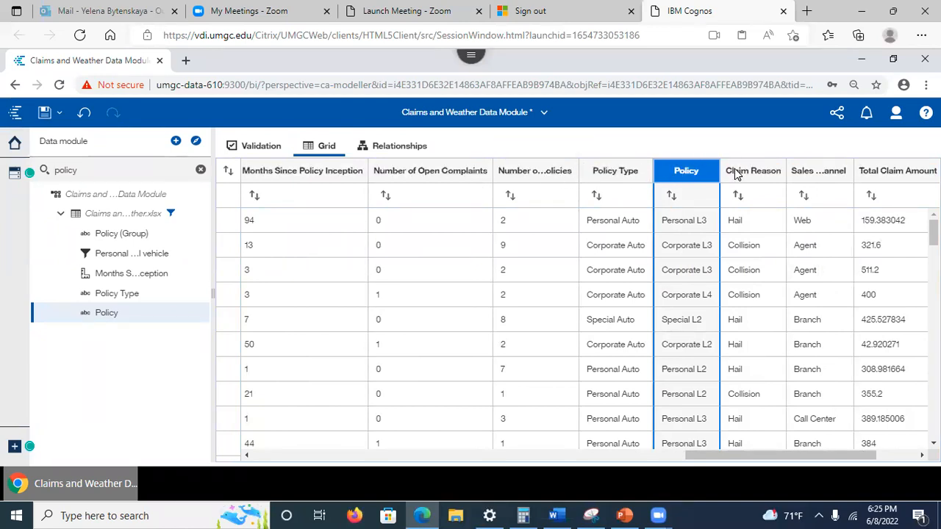
{"action": "right_click", "coordinate": [620, 172]}
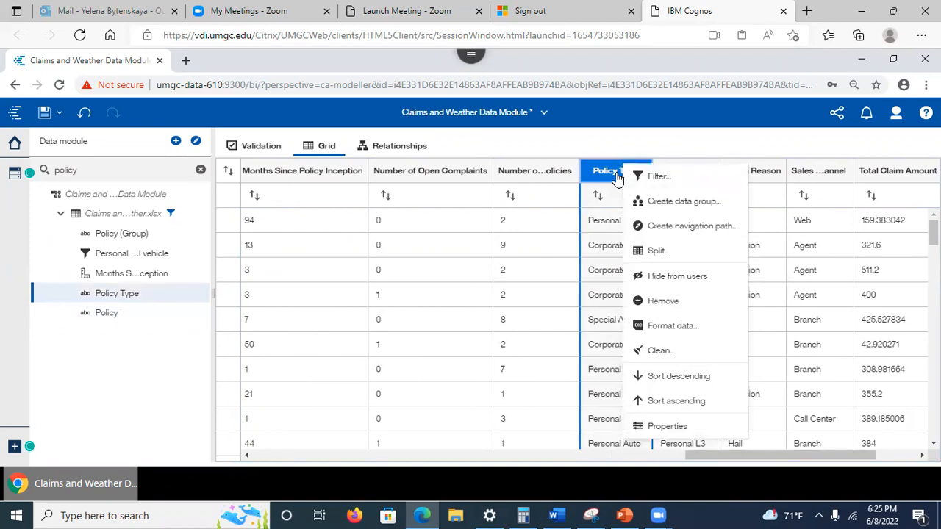
{"action": "left_click", "coordinate": [695, 125]}
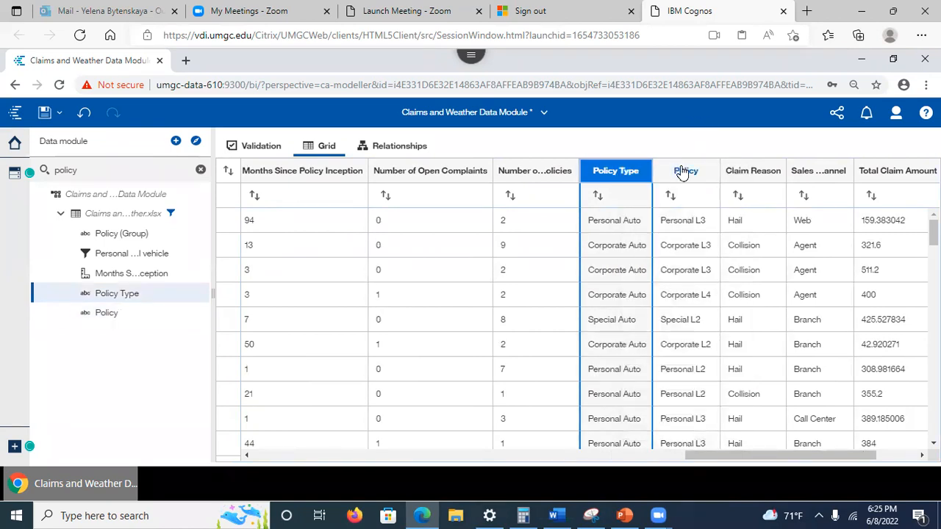
{"action": "right_click", "coordinate": [682, 174]}
{"action": "left_click", "coordinate": [665, 172]}
{"action": "left_click_drag", "start_coordinate": [644, 175], "coordinate": [684, 124]}
{"action": "left_click", "coordinate": [684, 124]}
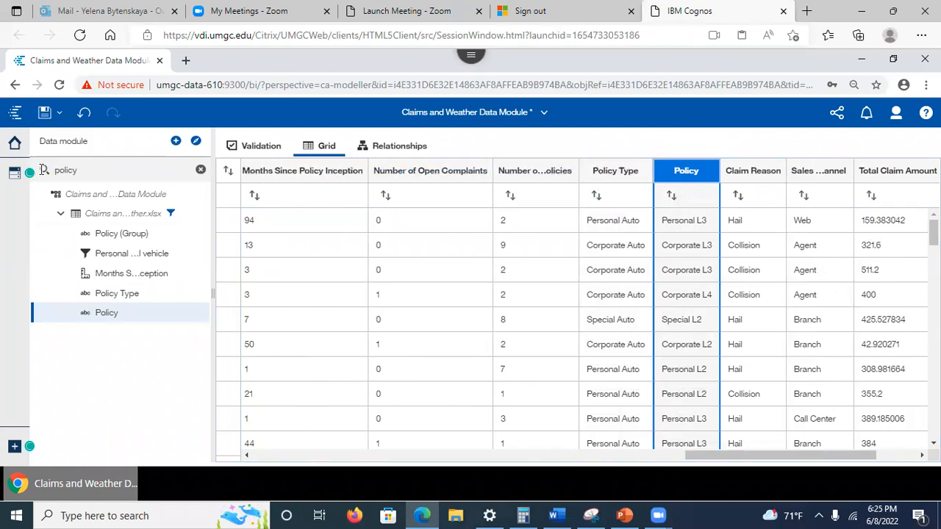
{"action": "left_click_drag", "start_coordinate": [294, 172], "coordinate": [368, 174]}
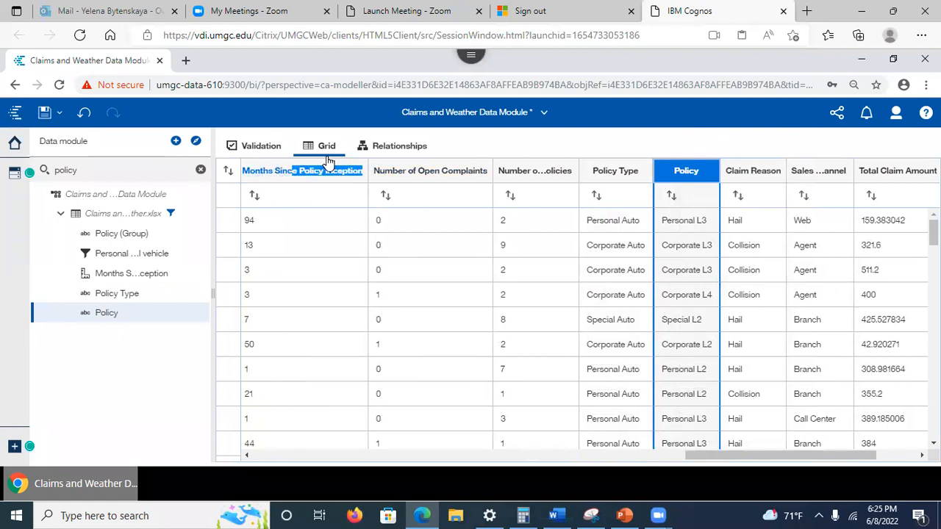
{"action": "left_click", "coordinate": [500, 150]}
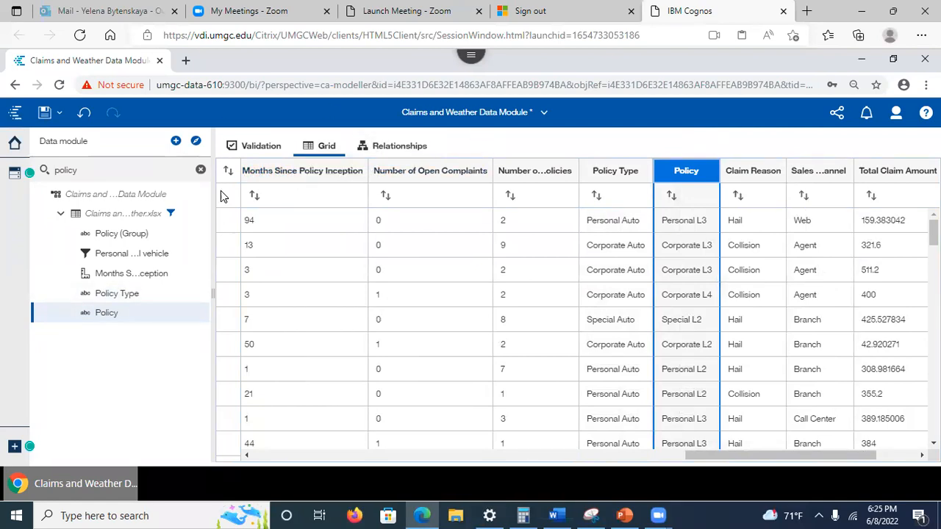
{"action": "left_click", "coordinate": [14, 174]}
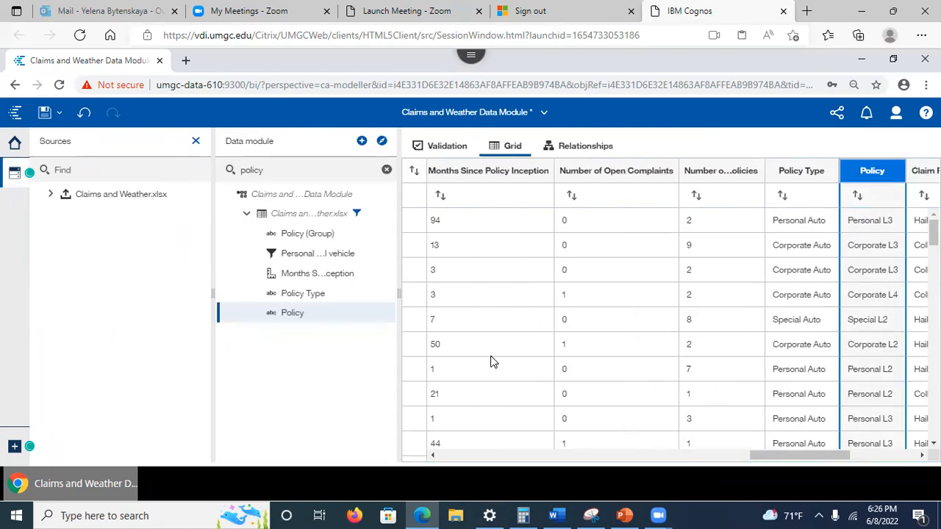
Switch to the Intro to Cognos analytics presentation in PowerPoint, review slides 34 to 37 on data groups and the spiral model, and return to Cognos
{"action": "left_click", "coordinate": [624, 516]}
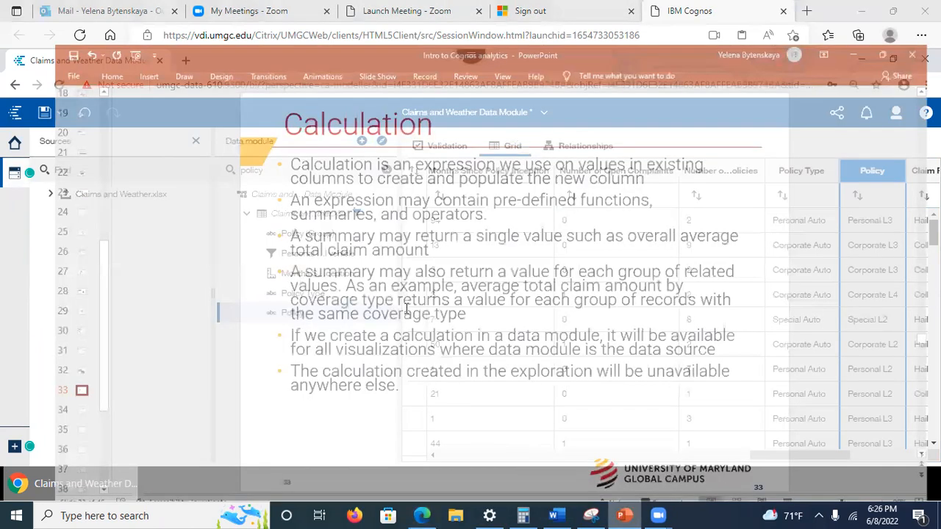
{"action": "left_click", "coordinate": [22, 393]}
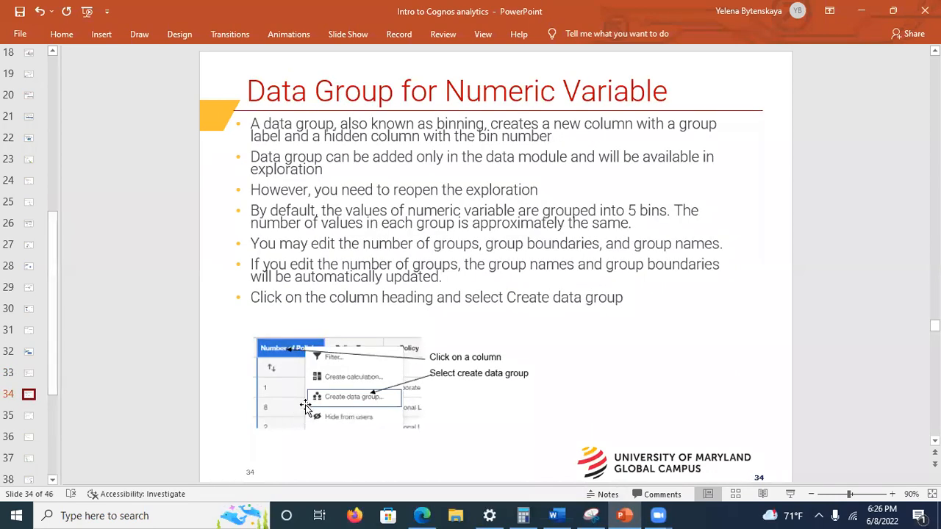
{"action": "scroll", "coordinate": [47, 364], "scroll_direction": "down", "scroll_amount": 5}
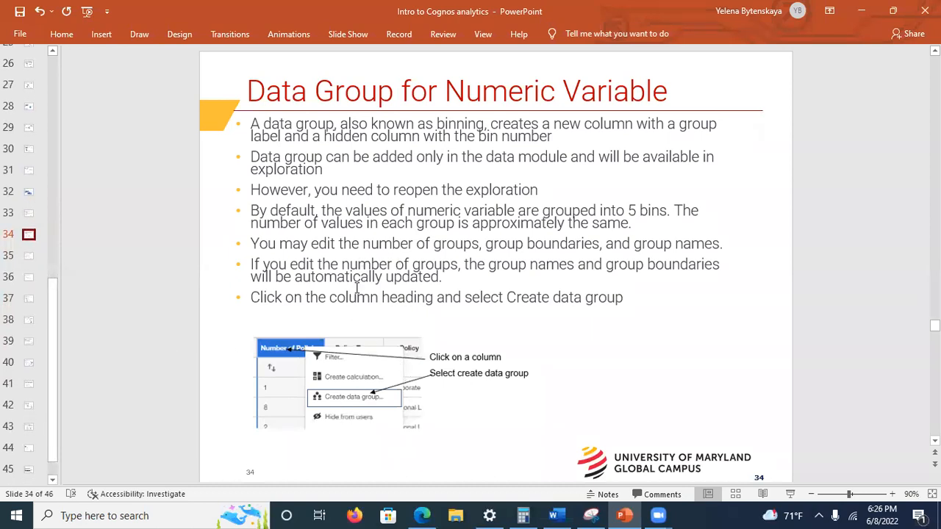
{"action": "left_click", "coordinate": [29, 257]}
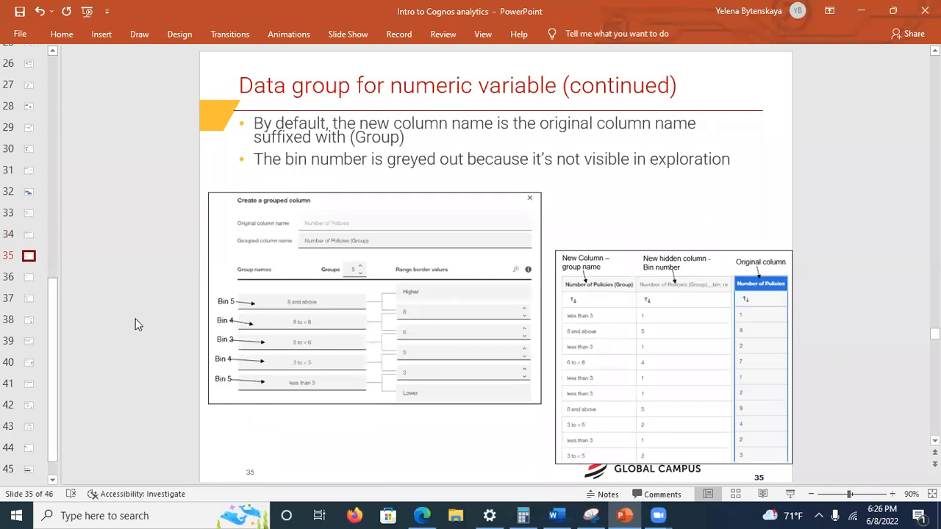
{"action": "left_click", "coordinate": [28, 279]}
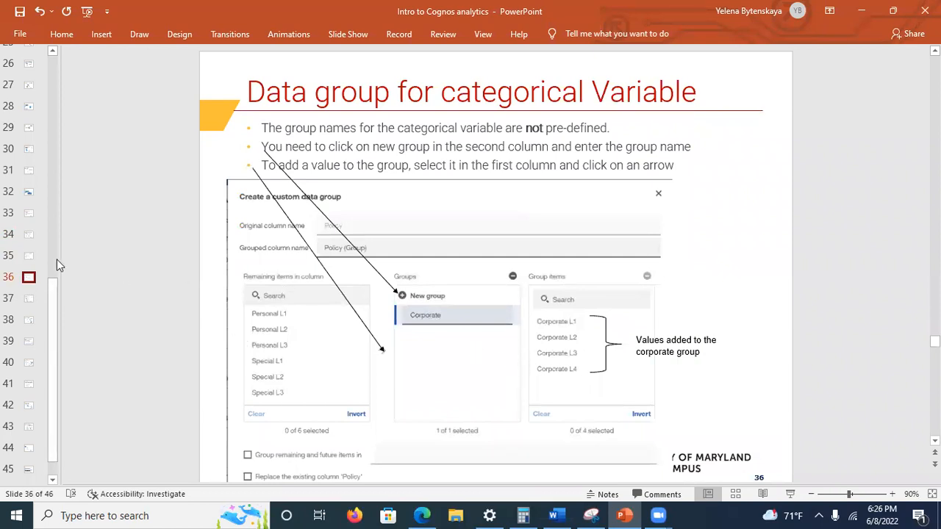
{"action": "left_click", "coordinate": [29, 300]}
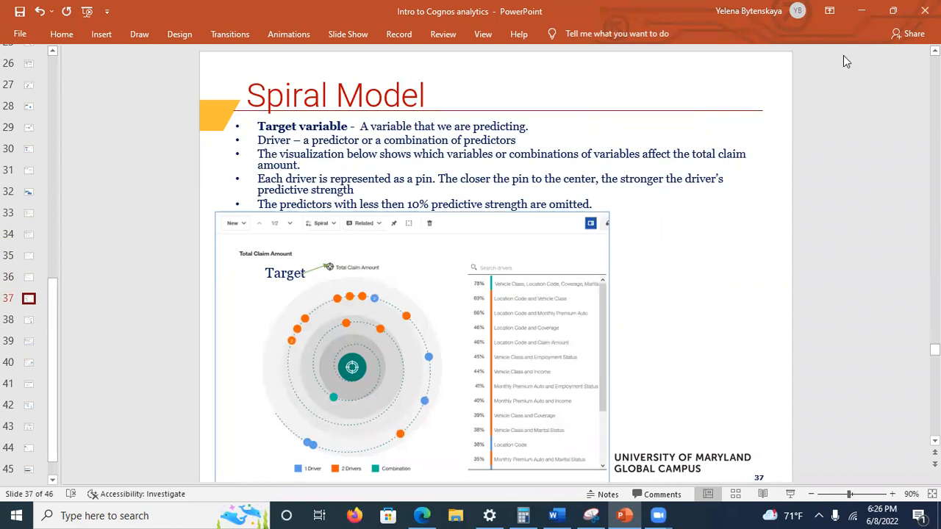
{"action": "left_click", "coordinate": [863, 18]}
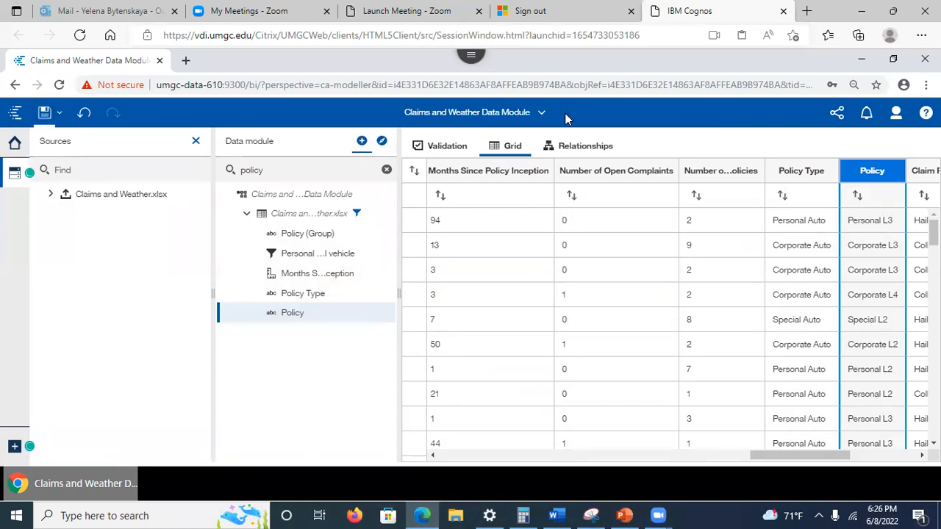
Leave the data module for the welcome page and open the recent Claims and weather exploration
{"action": "left_click", "coordinate": [542, 112]}
{"action": "left_click", "coordinate": [583, 174]}
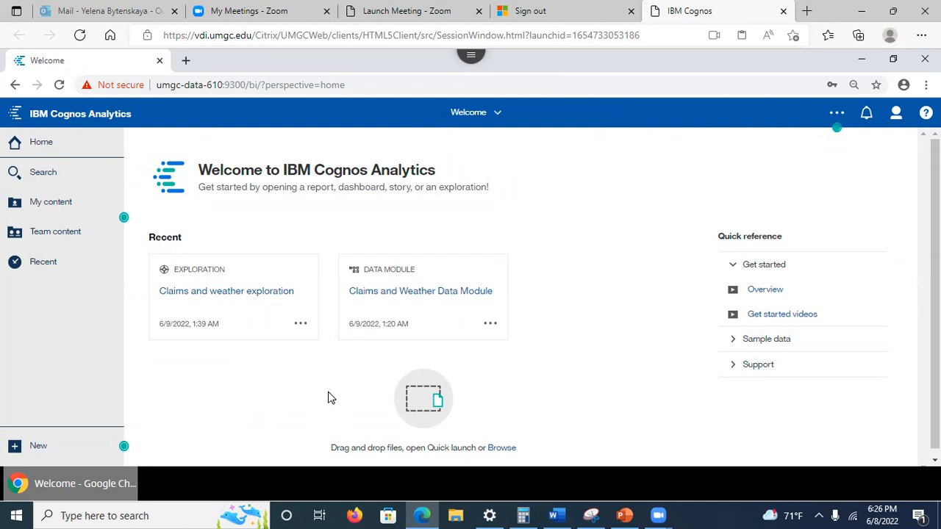
{"action": "left_click", "coordinate": [220, 302]}
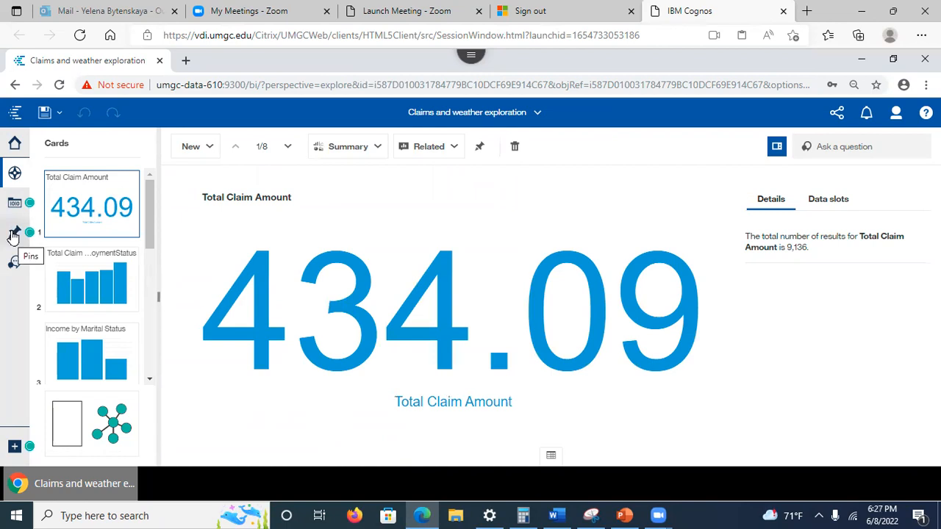
Examine the grouped and calculated columns under the Claims and Weather spreadsheet in the exploration's data sources
{"action": "left_click", "coordinate": [13, 205]}
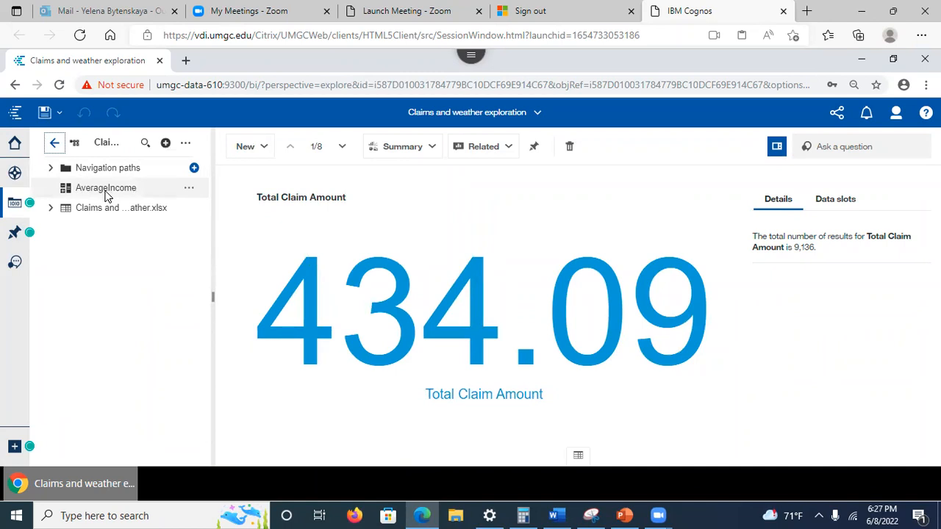
{"action": "left_click", "coordinate": [50, 210]}
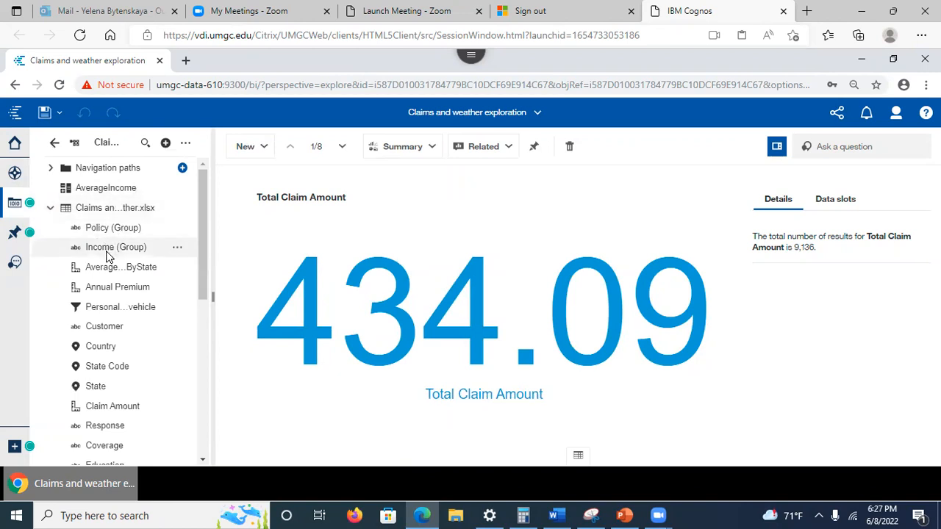
{"action": "mouse_move", "coordinate": [206, 273]}
{"action": "left_mouse_down"}
{"action": "mouse_move", "coordinate": [201, 454]}
{"action": "mouse_move", "coordinate": [206, 267]}
{"action": "left_mouse_up"}
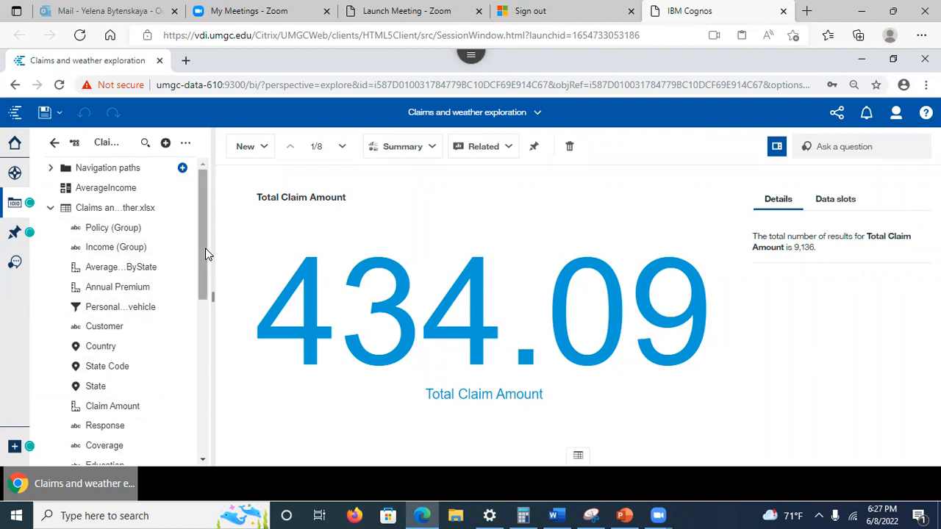
{"action": "left_click_drag", "start_coordinate": [203, 258], "coordinate": [196, 189]}
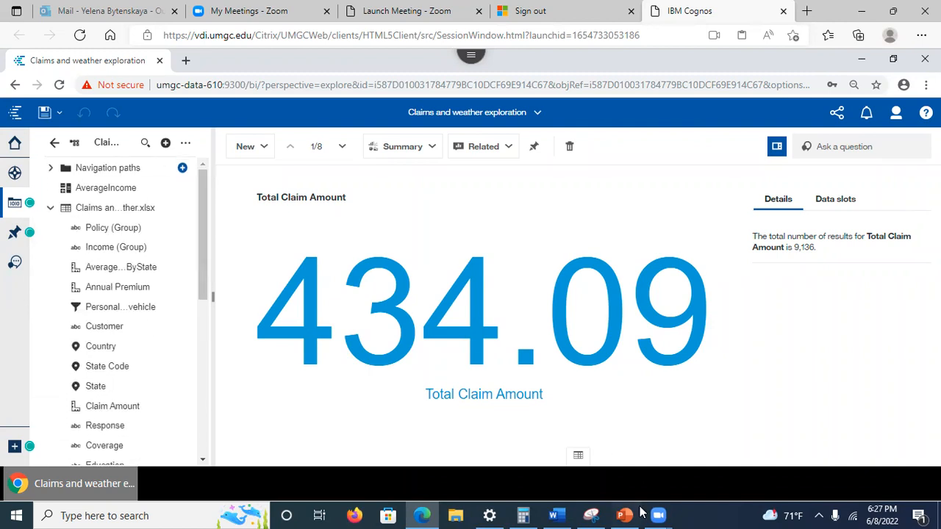
{"action": "mouse_move", "coordinate": [628, 515]}
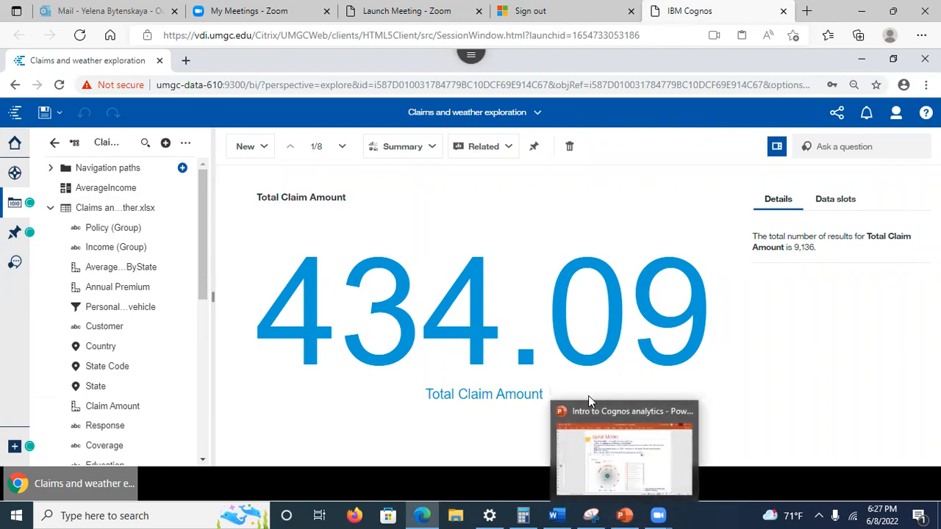
Open the Total Claim Amount spiral card and review the driver selection of its target without changing it
{"action": "left_click", "coordinate": [14, 175]}
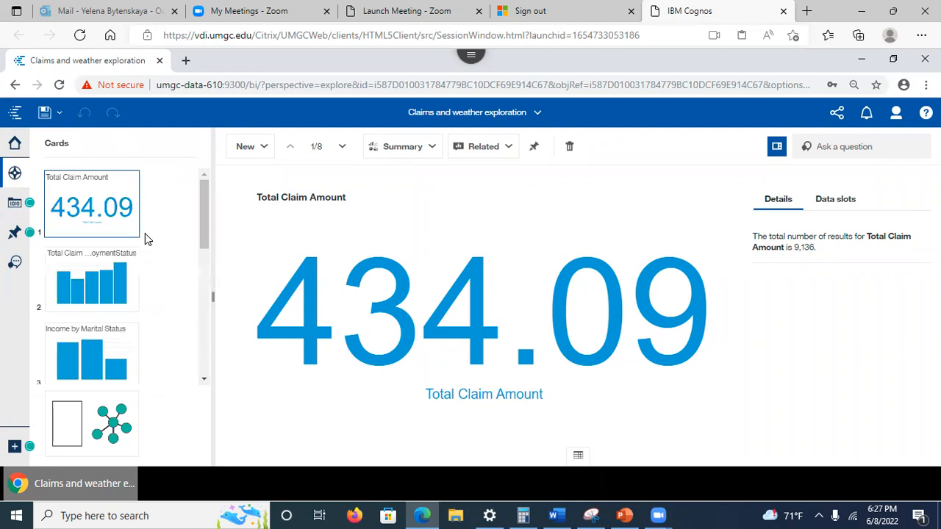
{"action": "left_click_drag", "start_coordinate": [208, 199], "coordinate": [207, 376]}
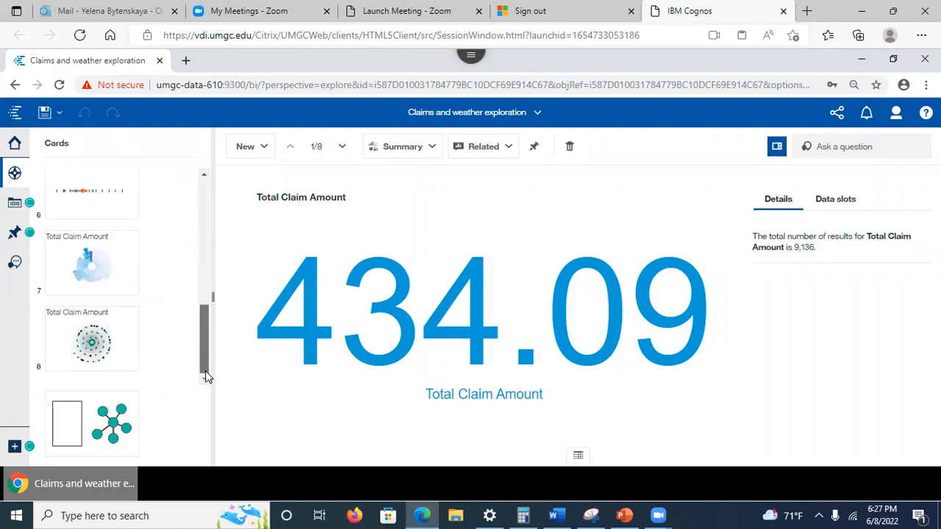
{"action": "left_click", "coordinate": [72, 337]}
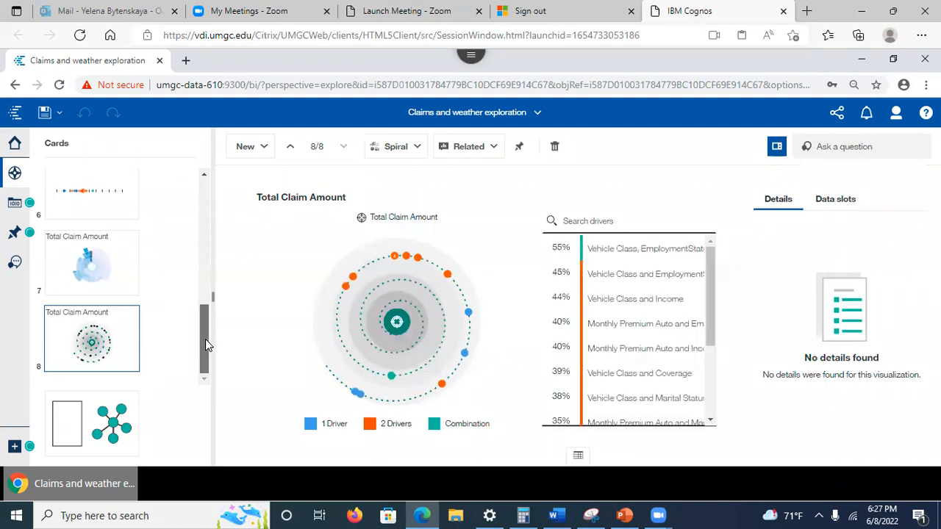
{"action": "left_click", "coordinate": [837, 200]}
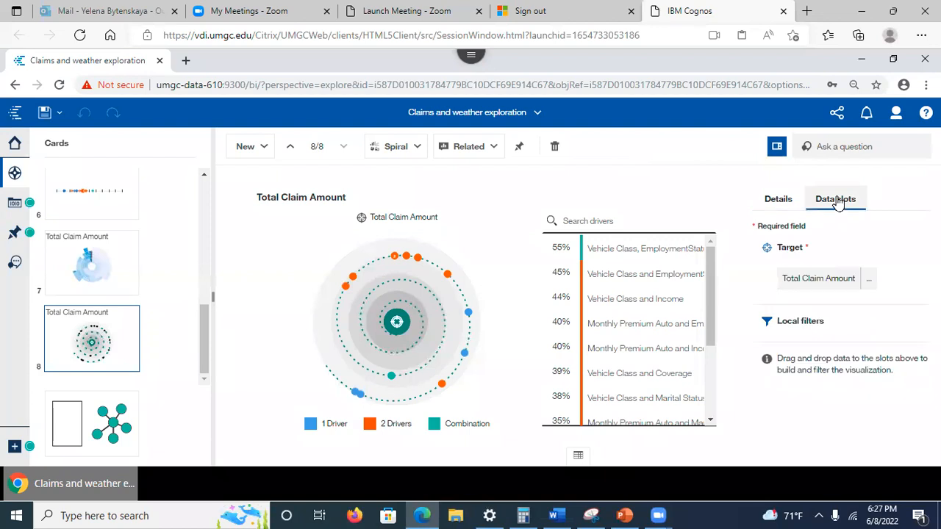
{"action": "left_click", "coordinate": [868, 283]}
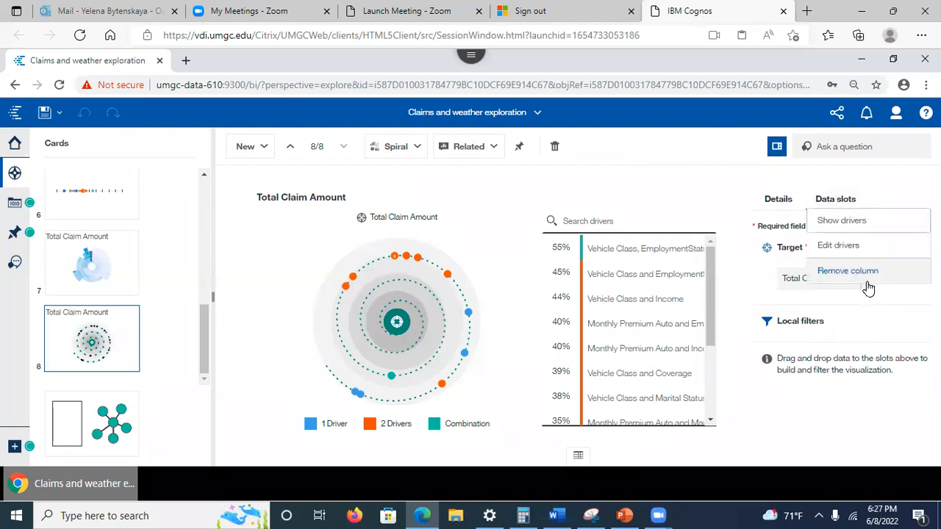
{"action": "left_click", "coordinate": [849, 245]}
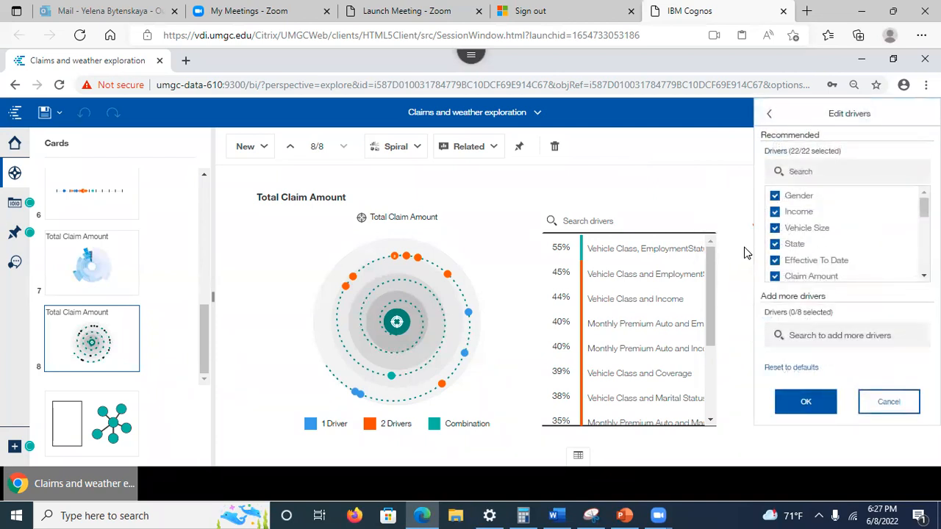
{"action": "left_click", "coordinate": [878, 412]}
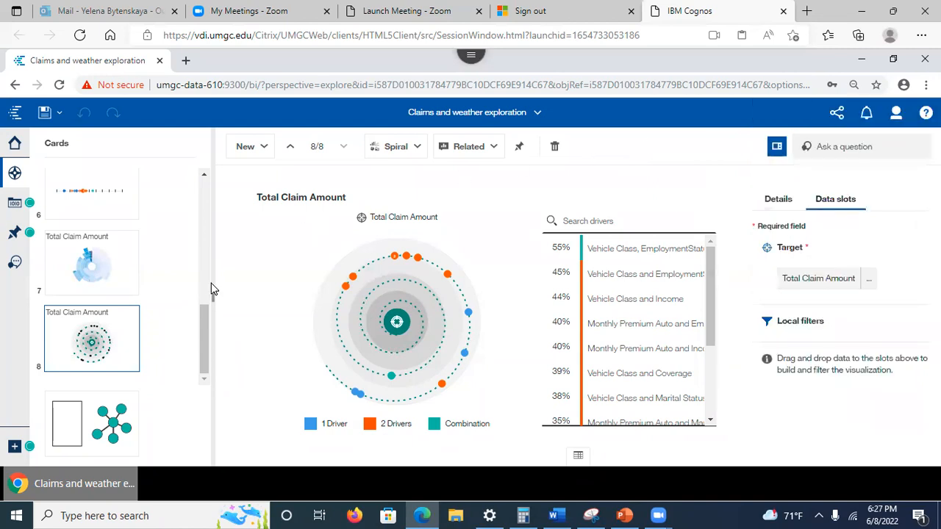
Switch to the Intro to Cognos analytics presentation in PowerPoint and review the Spiral Model slide
{"action": "left_click_drag", "start_coordinate": [208, 313], "coordinate": [196, 193]}
{"action": "left_click", "coordinate": [625, 515]}
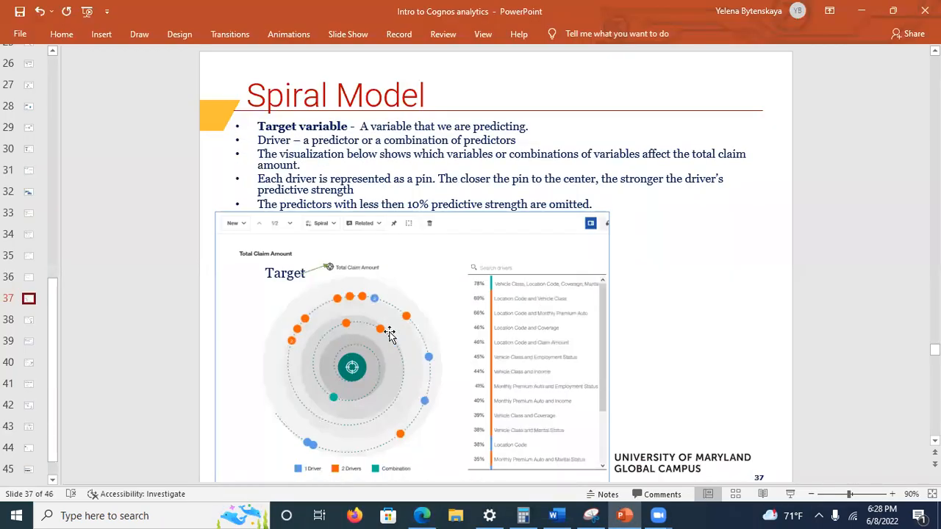
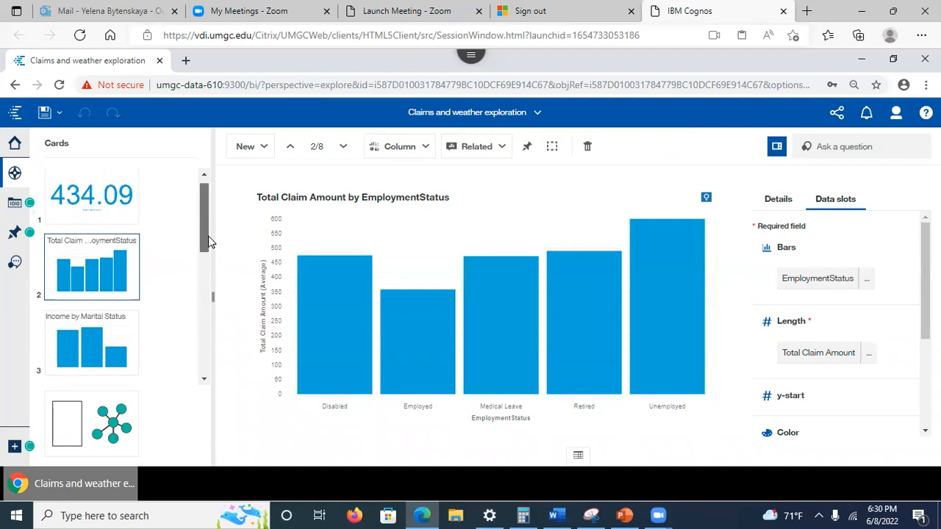
Duplicate the Total Claim Amount by EmploymentStatus card in the exploration
{"action": "mouse_move", "coordinate": [208, 238]}
{"action": "left_mouse_down"}
{"action": "mouse_move", "coordinate": [205, 230]}
{"action": "mouse_move", "coordinate": [207, 250]}
{"action": "left_mouse_up"}
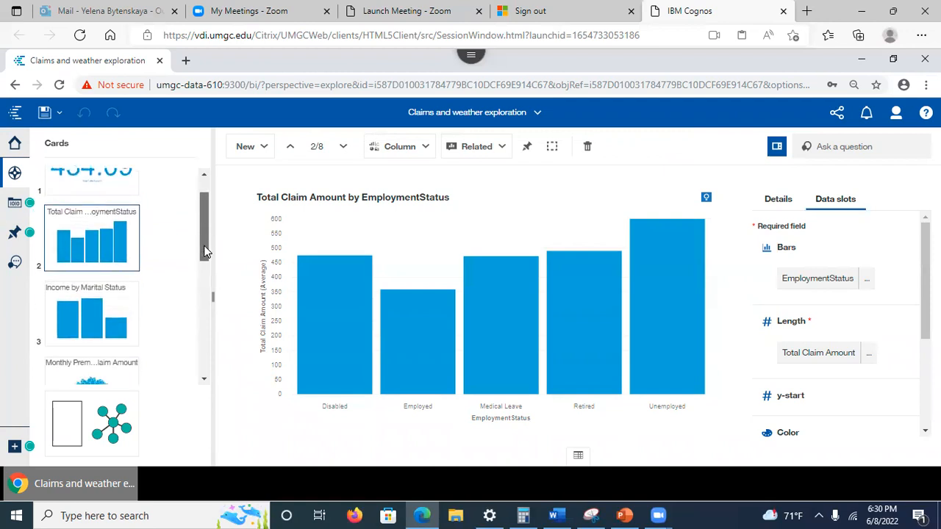
{"action": "left_click", "coordinate": [126, 264]}
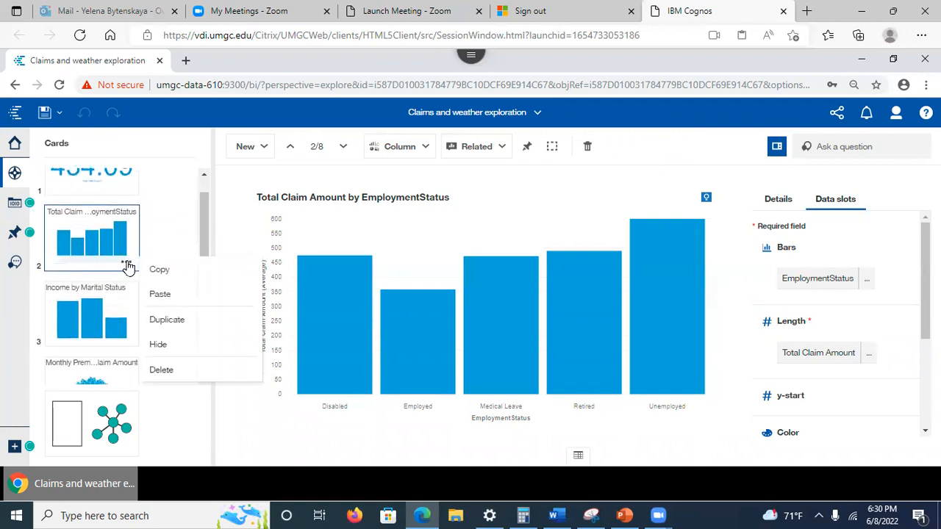
{"action": "left_click", "coordinate": [175, 322]}
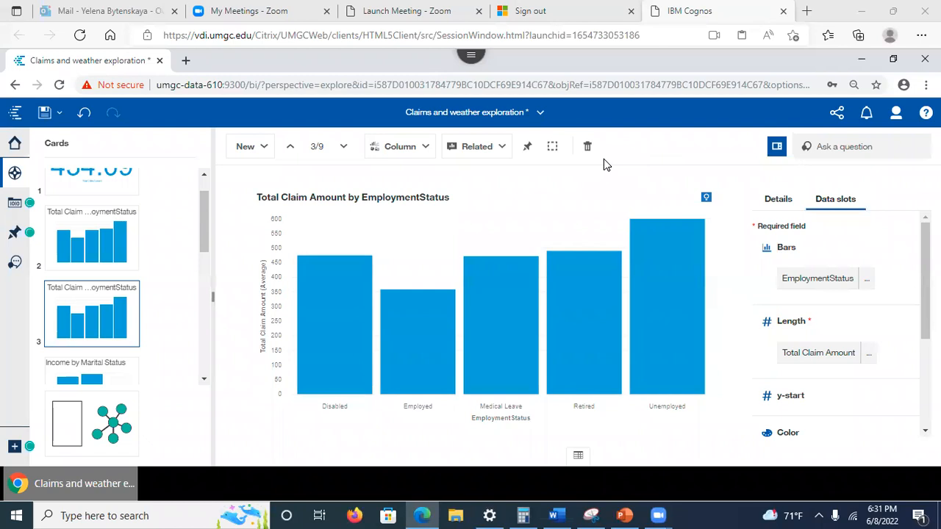
Look through the exploration's cards and view the relationship diagram with Total Claim Amount as field of interest
{"action": "left_click_drag", "start_coordinate": [205, 231], "coordinate": [198, 408]}
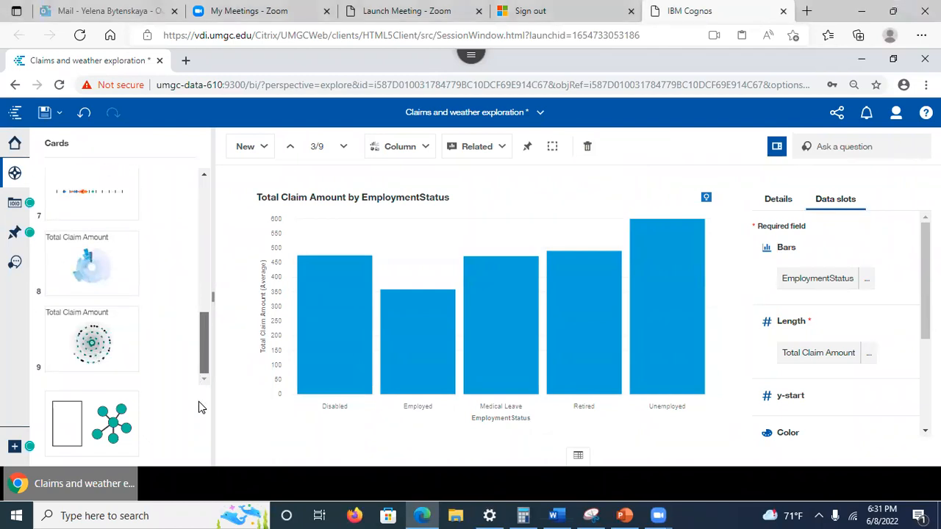
{"action": "left_click", "coordinate": [87, 428]}
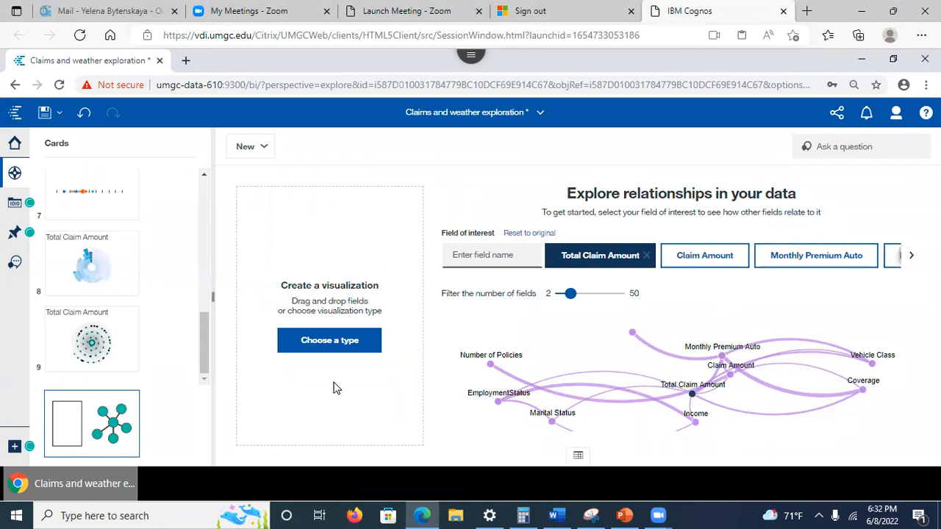
{"action": "left_click_drag", "start_coordinate": [205, 349], "coordinate": [210, 236]}
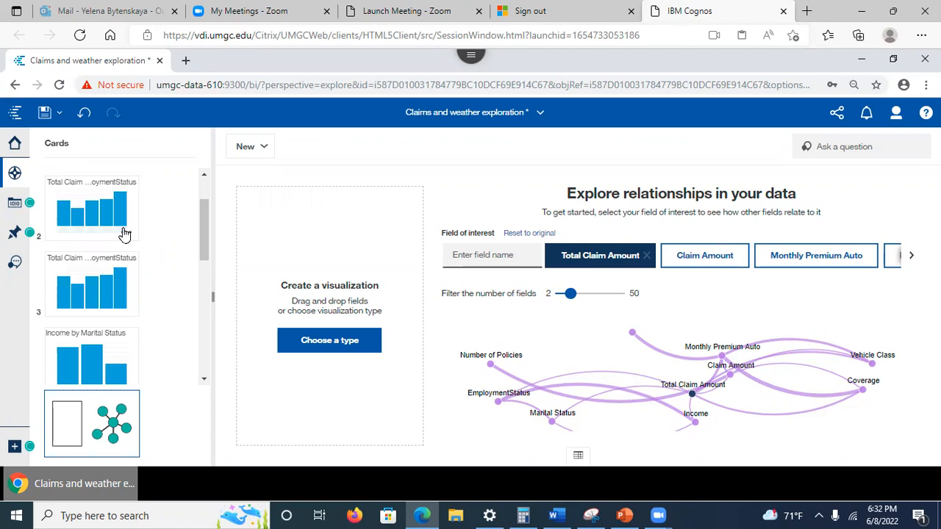
{"action": "left_click", "coordinate": [385, 100]}
{"action": "mouse_move", "coordinate": [754, 418]}
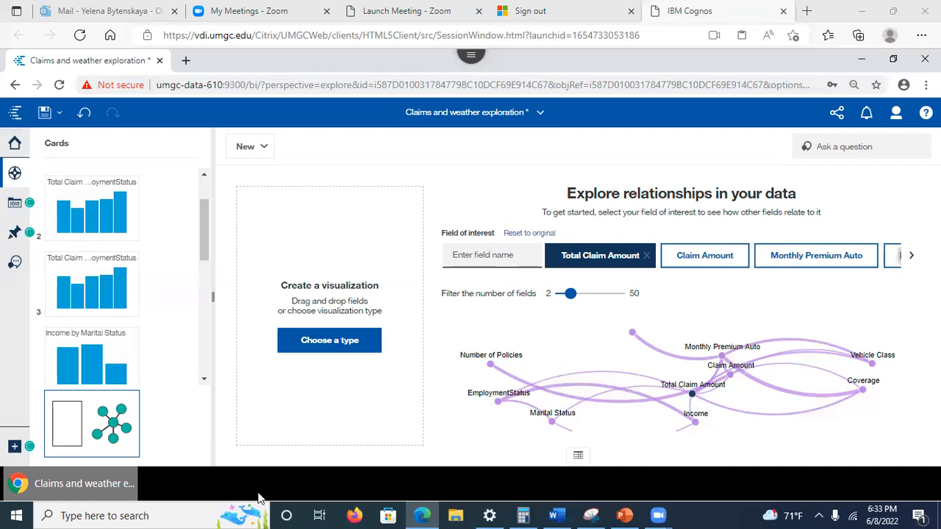
Add a local Gender filter that includes only F to the original Total Claim Amount by EmploymentStatus card
{"action": "left_click", "coordinate": [123, 222]}
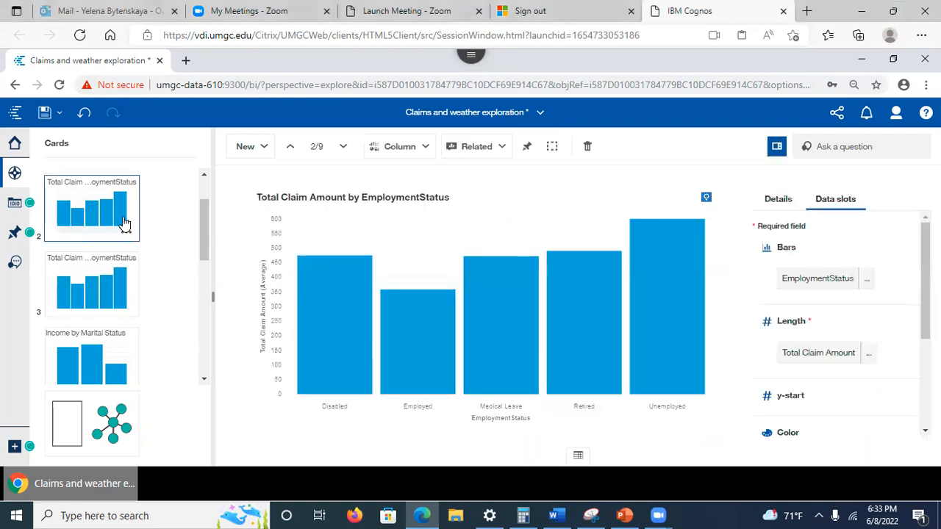
{"action": "scroll", "coordinate": [838, 324], "scroll_direction": "down", "scroll_amount": 1}
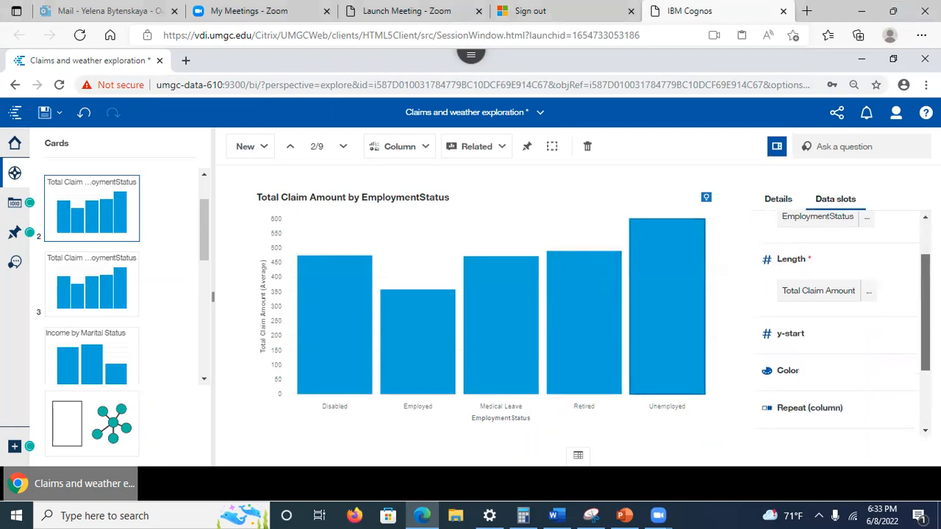
{"action": "scroll", "coordinate": [868, 331], "scroll_direction": "down", "scroll_amount": 2}
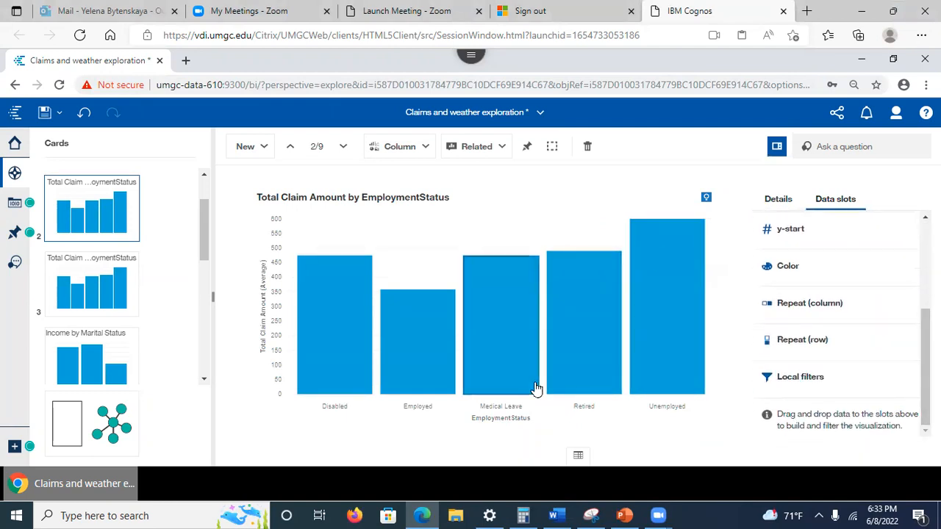
{"action": "left_click", "coordinate": [25, 234]}
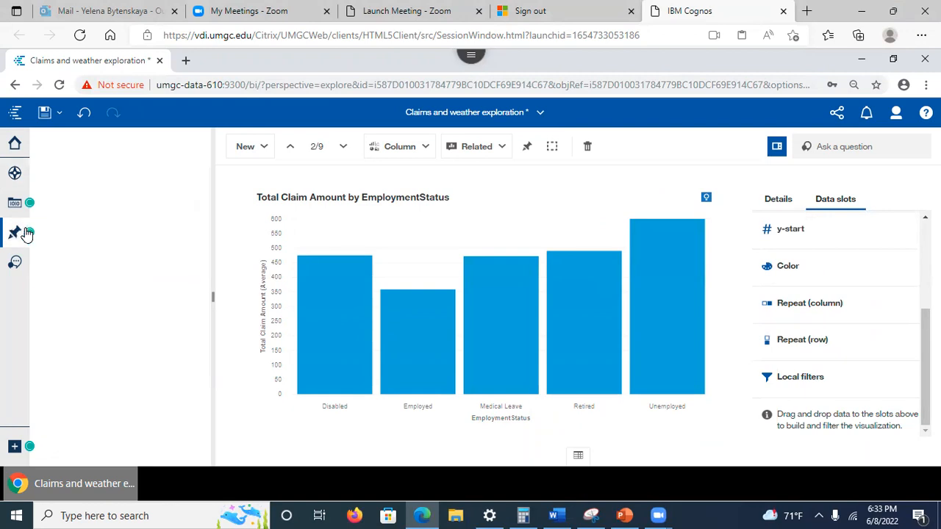
{"action": "left_click", "coordinate": [16, 204]}
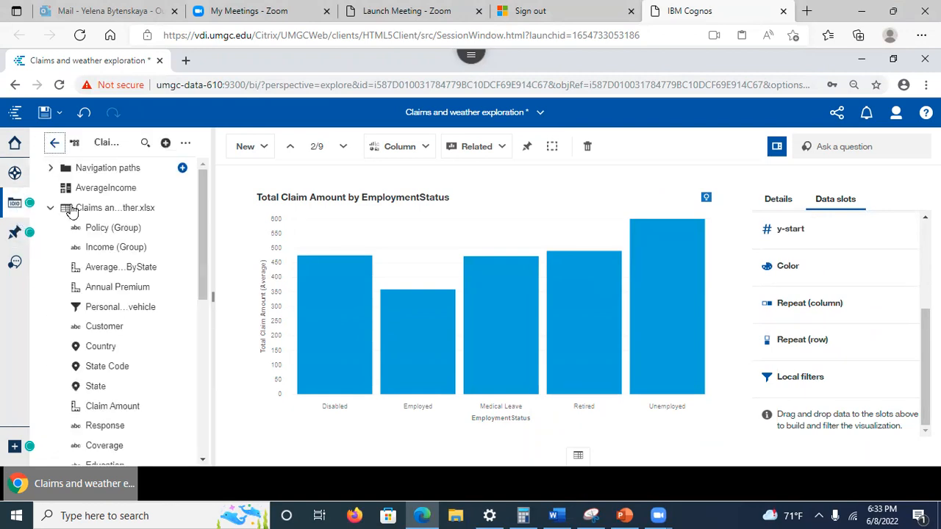
{"action": "scroll", "coordinate": [202, 272], "scroll_direction": "down", "scroll_amount": 1}
{"action": "left_click_drag", "start_coordinate": [203, 275], "coordinate": [213, 303]}
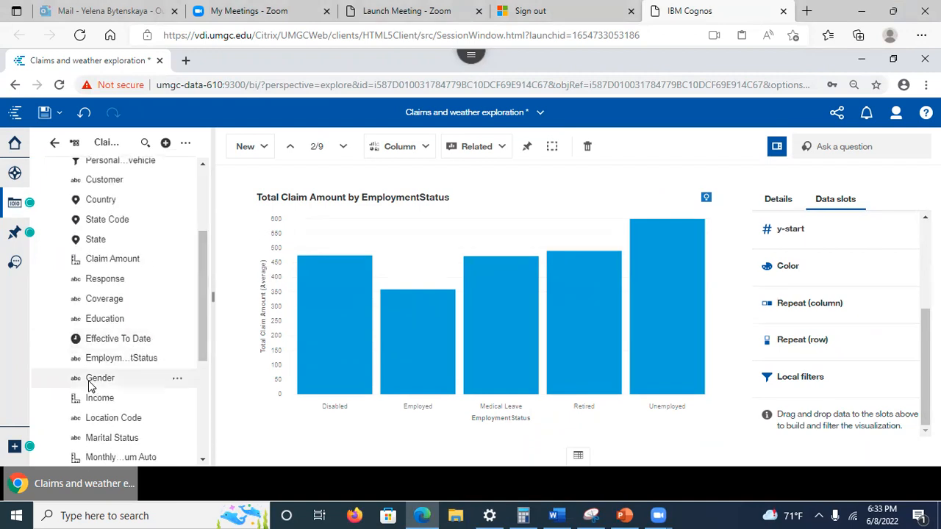
{"action": "left_click_drag", "start_coordinate": [90, 382], "coordinate": [813, 386]}
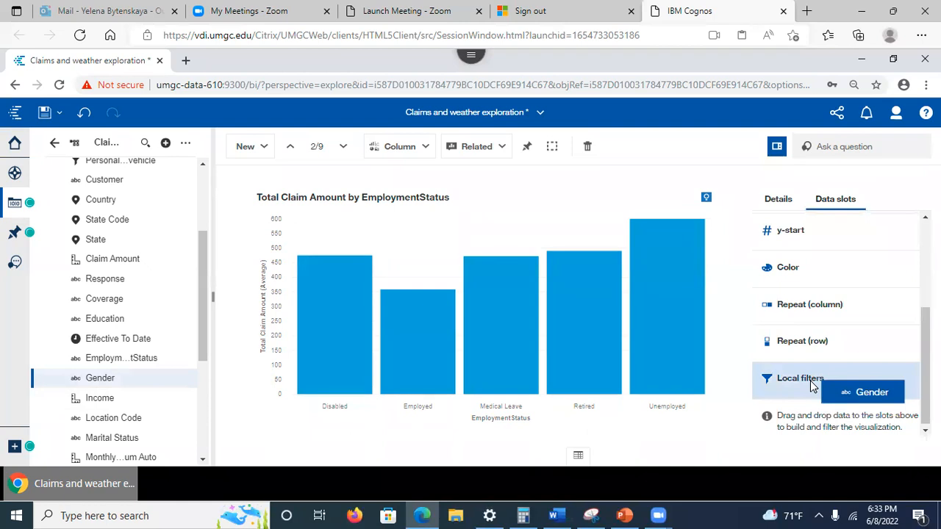
{"action": "left_click_drag", "start_coordinate": [812, 386], "coordinate": [813, 386]}
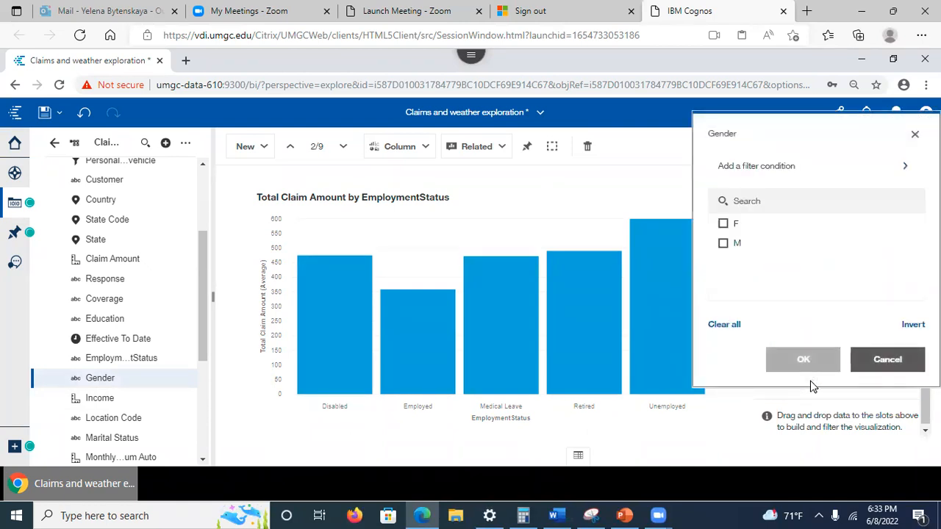
{"action": "left_click", "coordinate": [725, 224]}
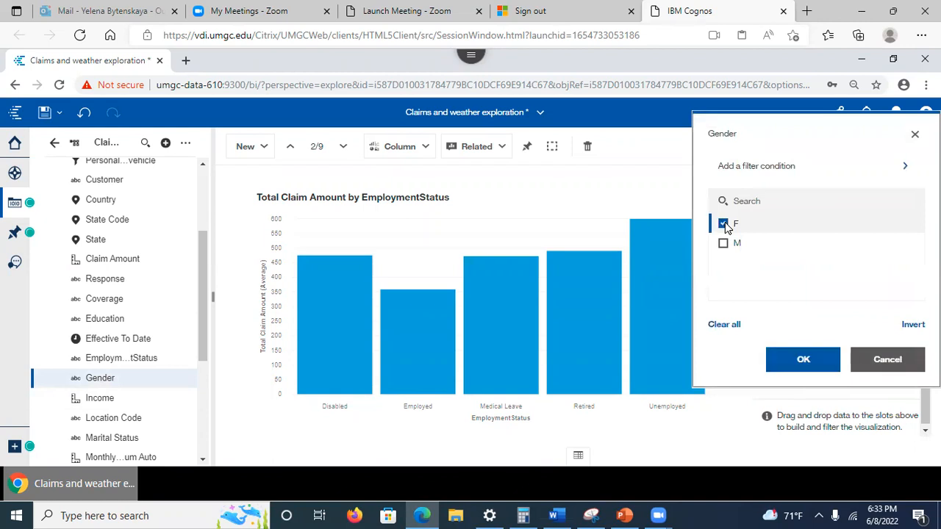
{"action": "left_click", "coordinate": [803, 356]}
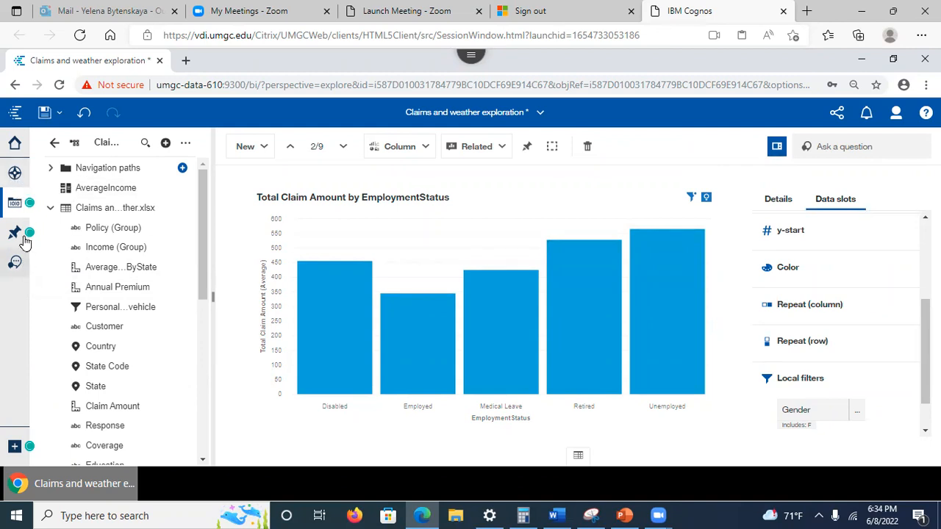
Open the duplicated Total Claim Amount by EmploymentStatus card and bring up its local filters slot and the Gender source column
{"action": "left_click", "coordinate": [17, 175]}
{"action": "scroll", "coordinate": [110, 353], "scroll_direction": "down", "scroll_amount": 1}
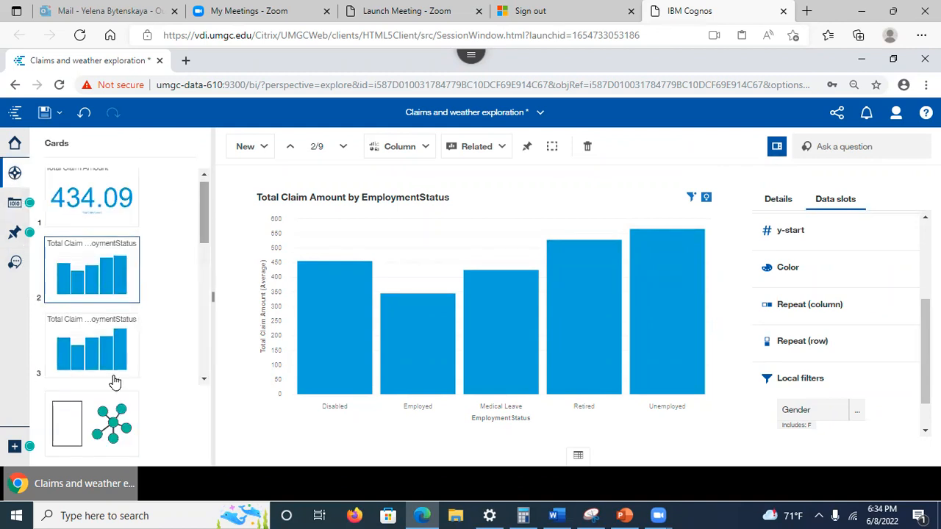
{"action": "left_click", "coordinate": [109, 356]}
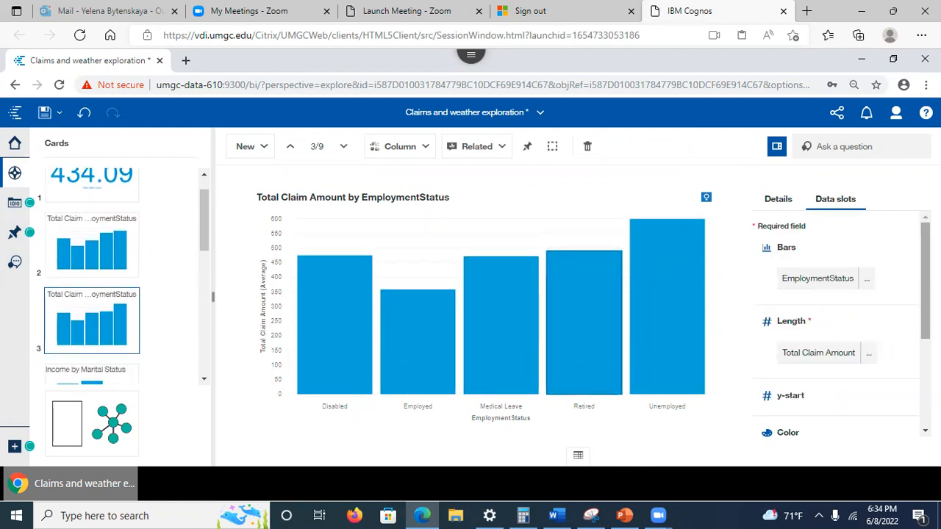
{"action": "left_click_drag", "start_coordinate": [926, 281], "coordinate": [869, 379]}
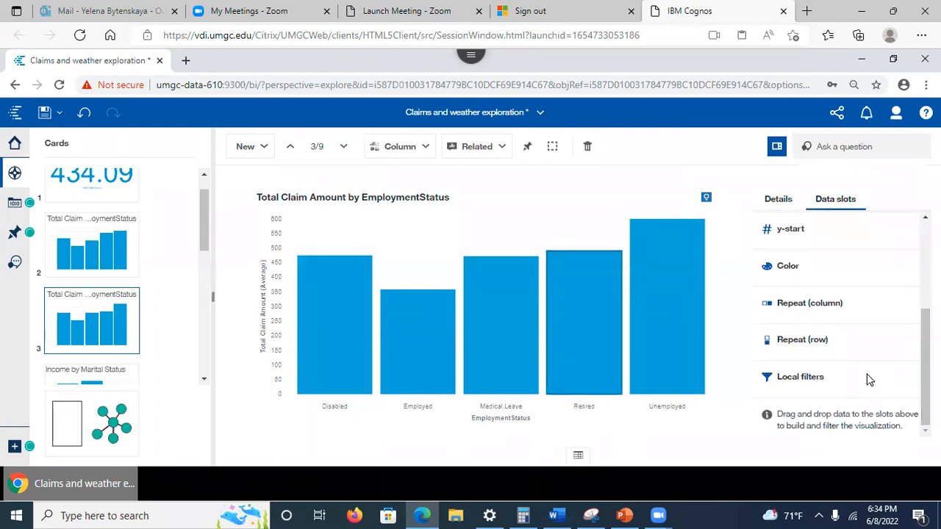
{"action": "left_click", "coordinate": [14, 203]}
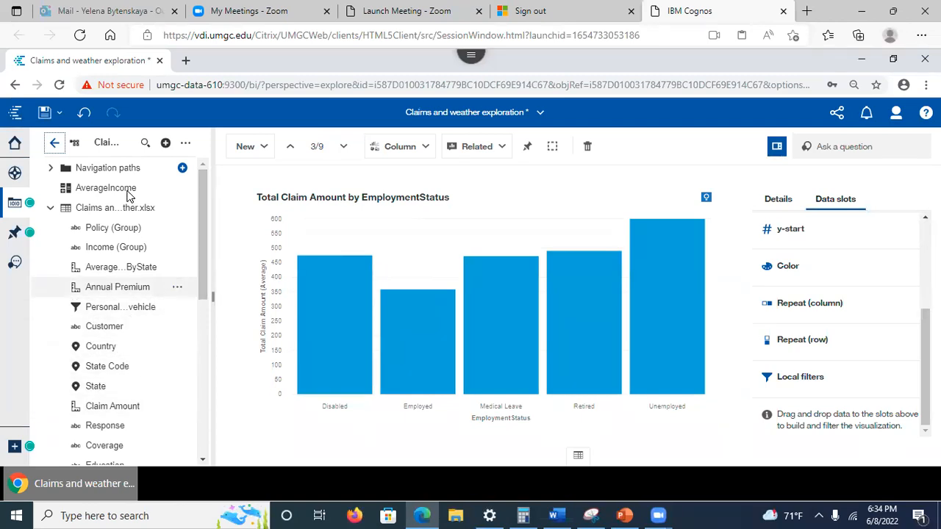
{"action": "left_click_drag", "start_coordinate": [200, 250], "coordinate": [210, 380]}
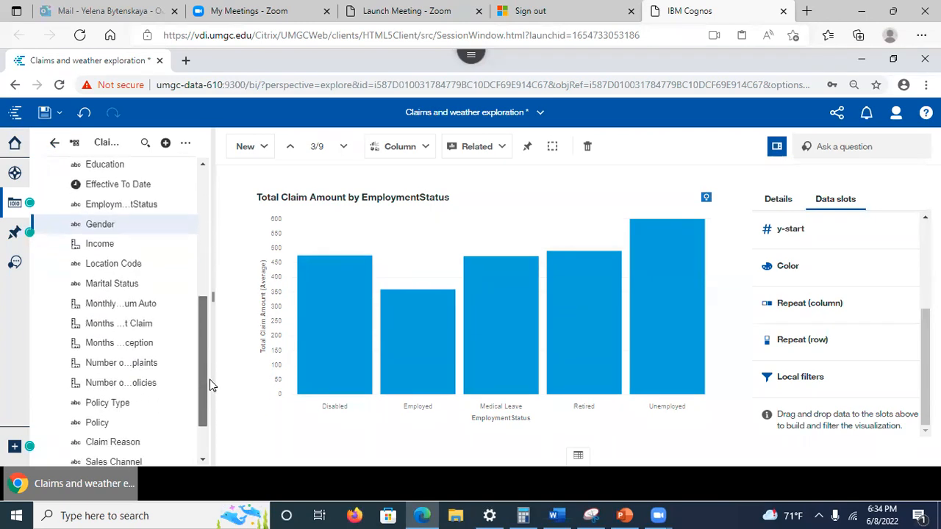
{"action": "left_click_drag", "start_coordinate": [90, 225], "coordinate": [814, 378]}
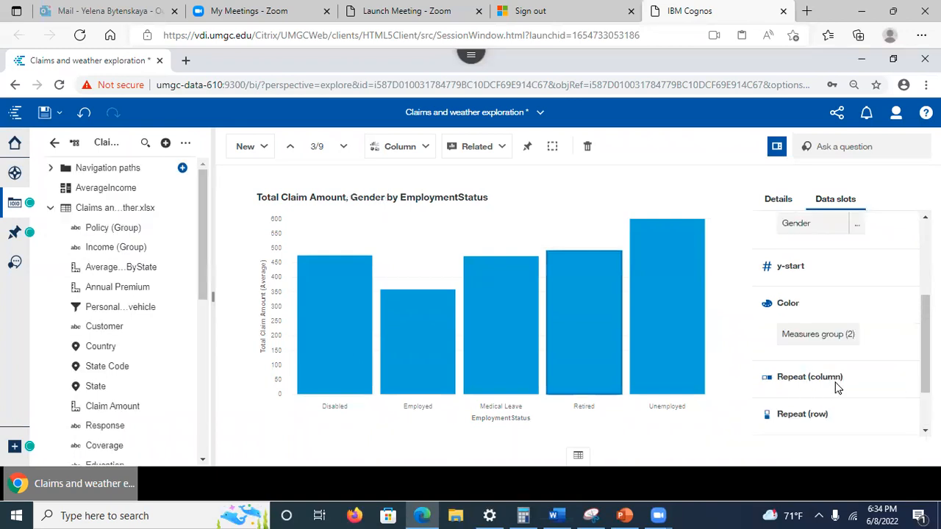
{"action": "left_click", "coordinate": [858, 223]}
{"action": "left_click", "coordinate": [837, 211]}
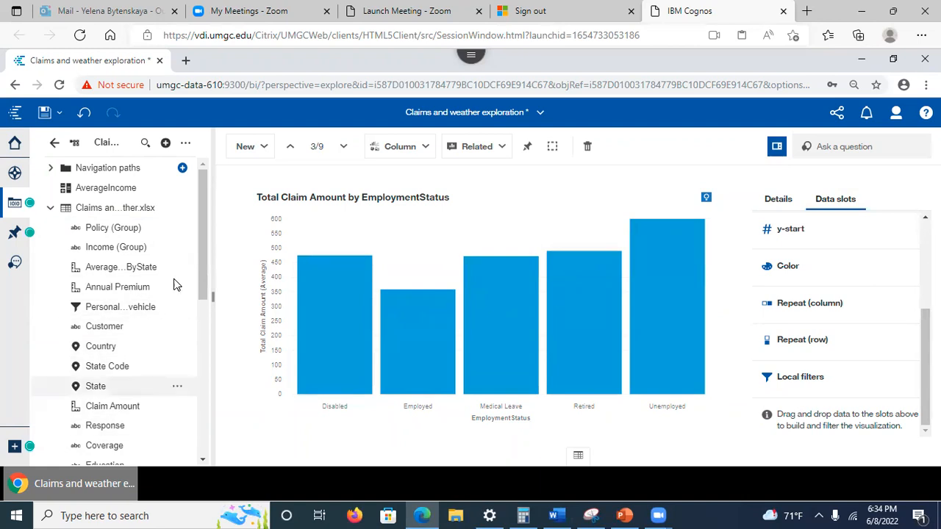
Try to add Gender as a local filter to the duplicated Total Claim Amount by EmploymentStatus card
{"action": "left_click_drag", "start_coordinate": [202, 281], "coordinate": [203, 336]}
{"action": "left_click_drag", "start_coordinate": [94, 395], "coordinate": [853, 385]}
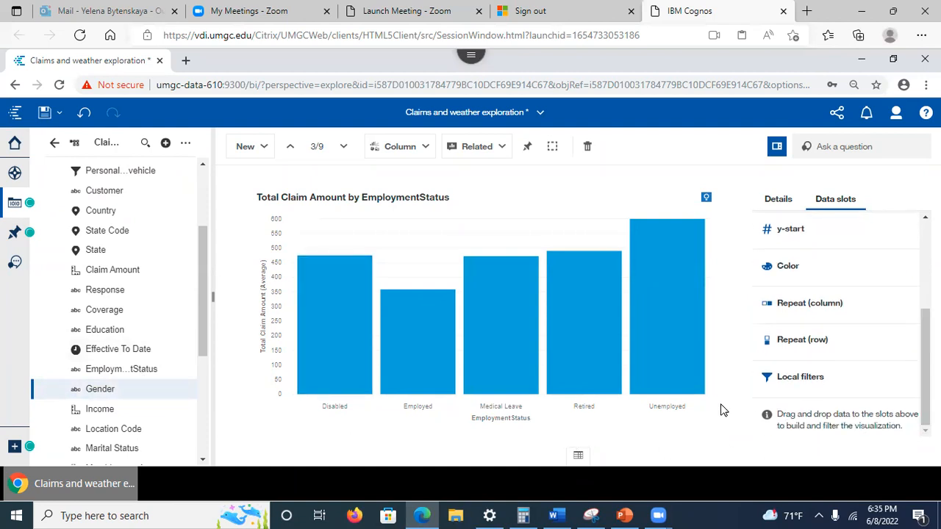
{"action": "left_click_drag", "start_coordinate": [87, 389], "coordinate": [778, 390]}
{"action": "scroll", "coordinate": [907, 253], "scroll_direction": "up", "scroll_amount": 3}
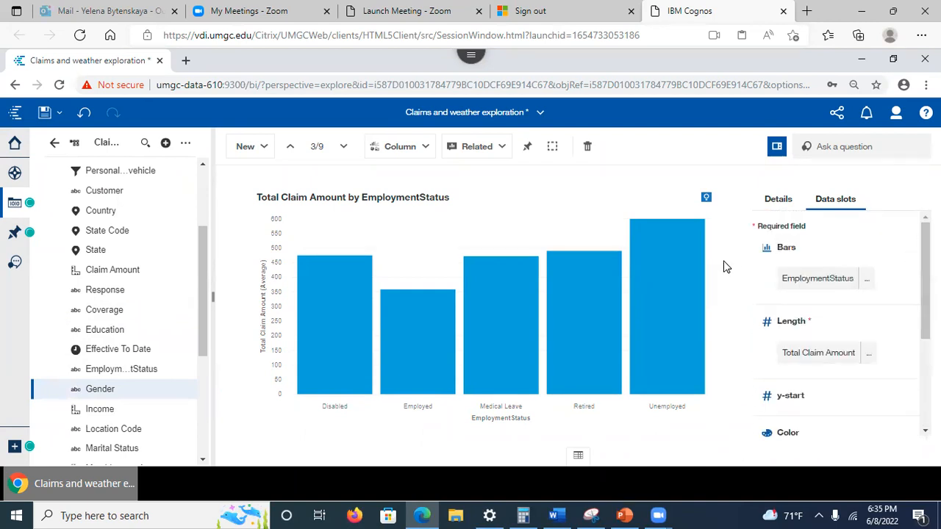
{"action": "scroll", "coordinate": [838, 323], "scroll_direction": "down", "scroll_amount": 3}
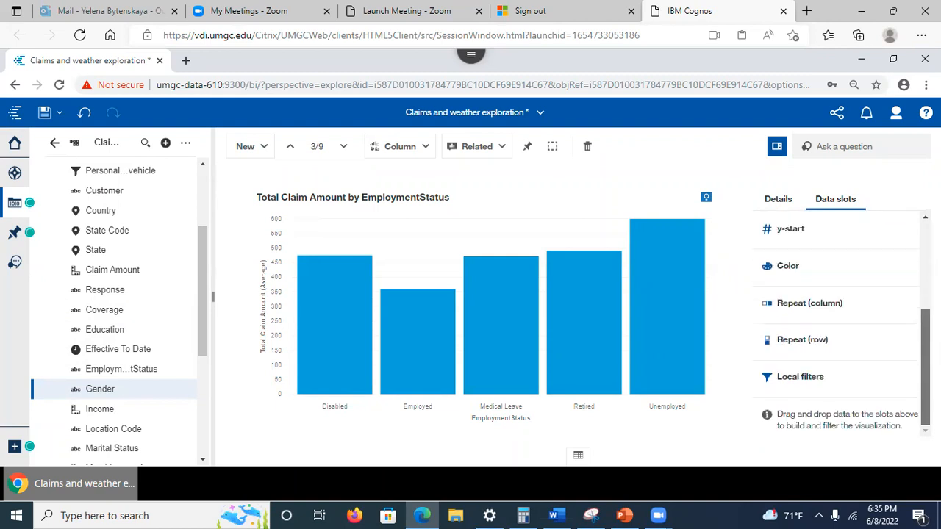
{"action": "left_click_drag", "start_coordinate": [525, 426], "coordinate": [811, 404]}
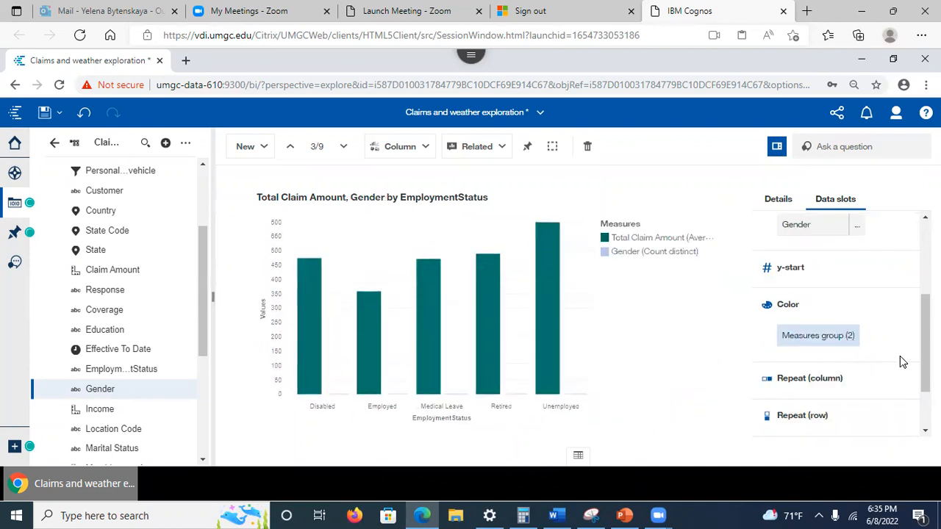
{"action": "scroll", "coordinate": [897, 308], "scroll_direction": "up", "scroll_amount": 3}
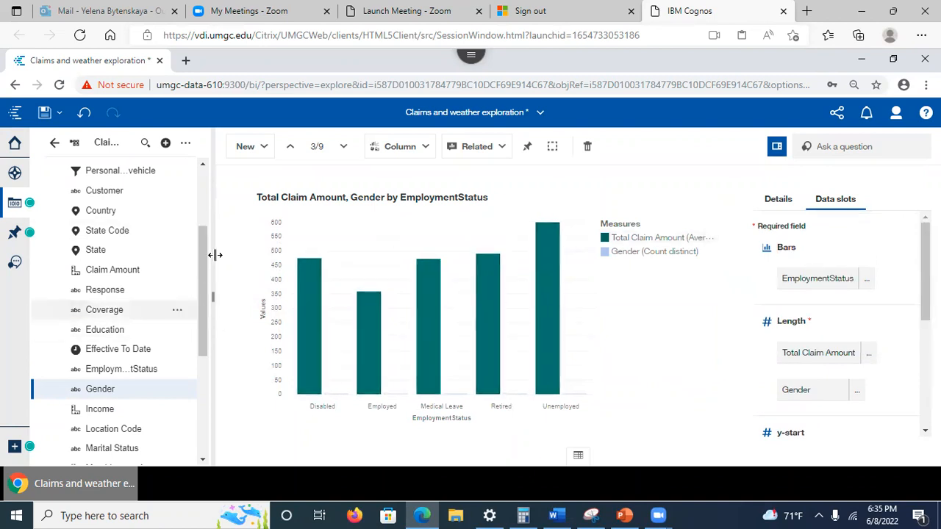
Duplicate the Total Claim Amount by EmploymentStatus card that is already filtered to Gender F
{"action": "left_click", "coordinate": [15, 175]}
{"action": "left_click_drag", "start_coordinate": [205, 199], "coordinate": [205, 226]}
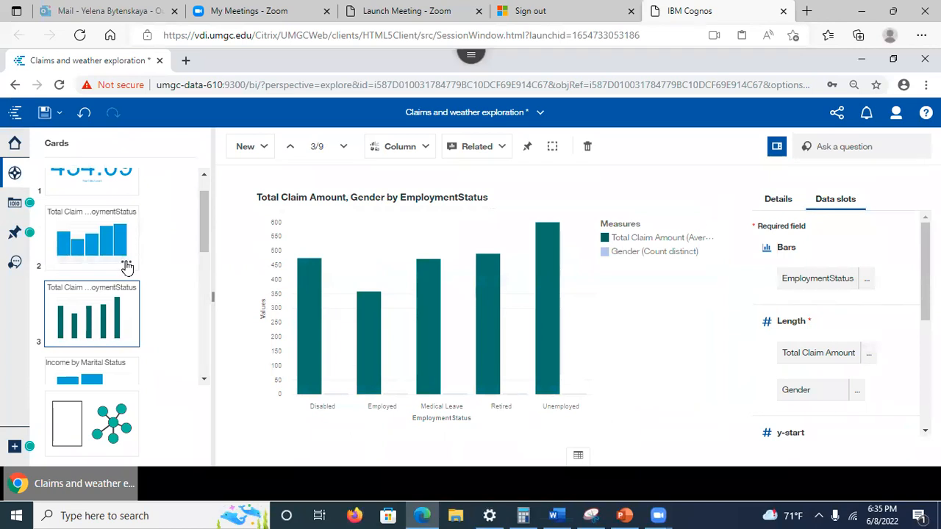
{"action": "left_click", "coordinate": [126, 265]}
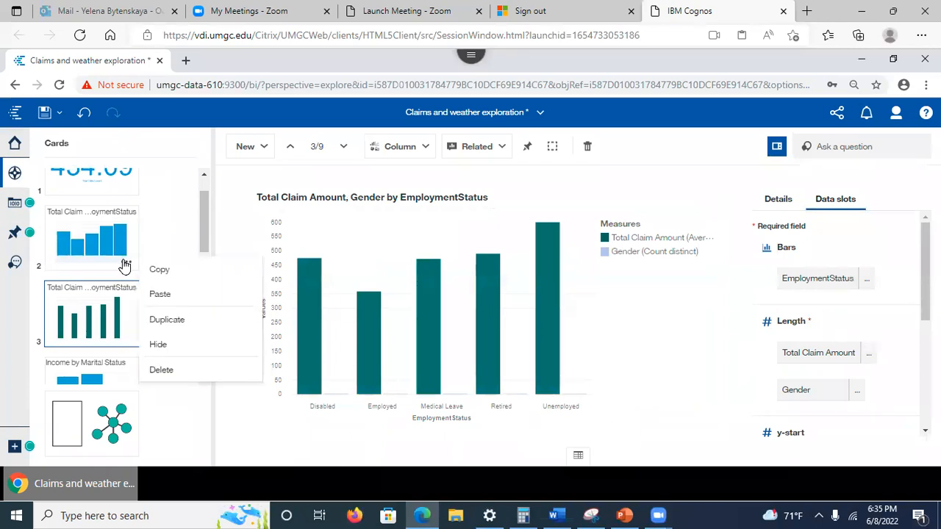
{"action": "left_click", "coordinate": [166, 324]}
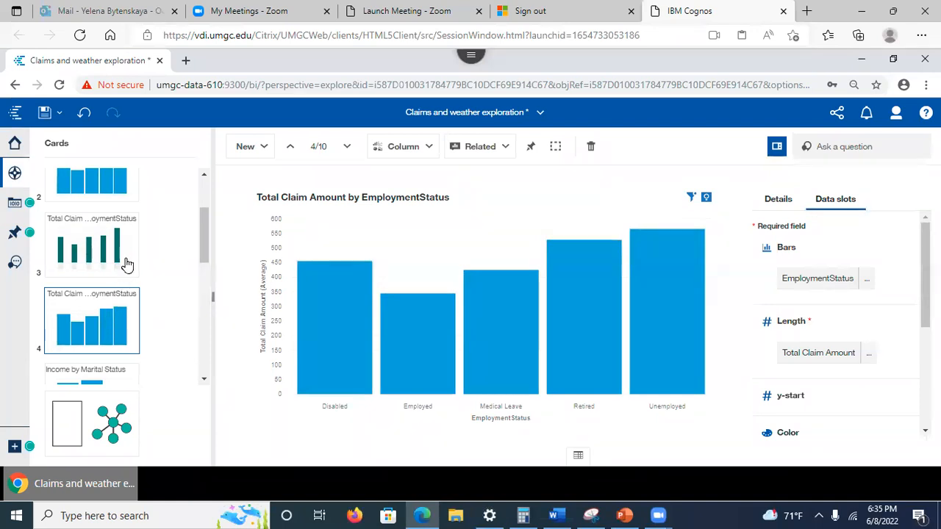
Delete the card that shows Total Claim Amount and Gender by EmploymentStatus as two measures
{"action": "left_click", "coordinate": [123, 257]}
{"action": "left_click", "coordinate": [126, 270]}
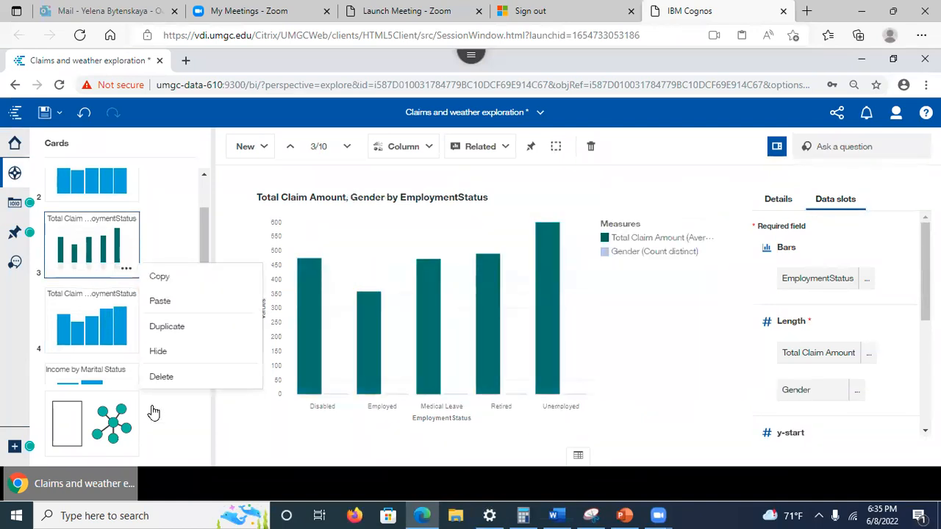
{"action": "left_click", "coordinate": [179, 384]}
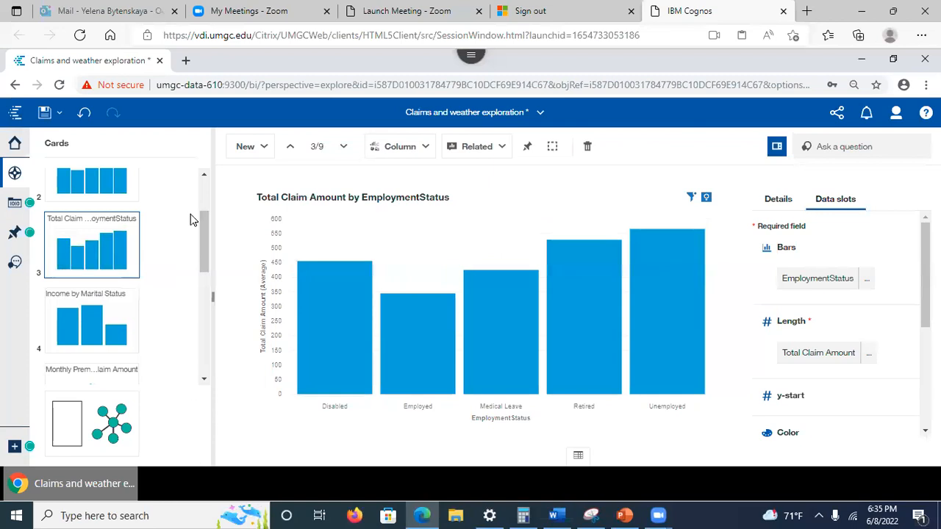
Change the local Gender filter of the new duplicate card to include only M
{"action": "scroll", "coordinate": [202, 234], "scroll_direction": "up", "scroll_amount": 1}
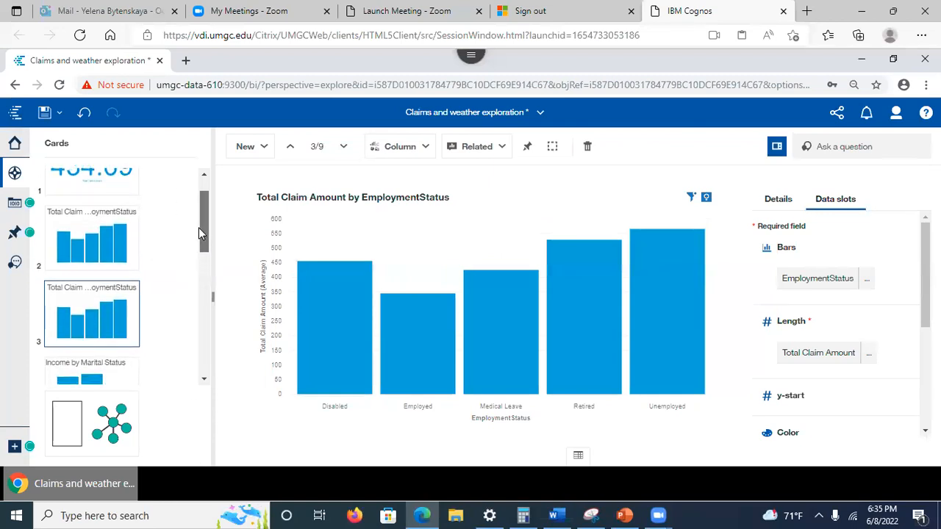
{"action": "left_click", "coordinate": [98, 246]}
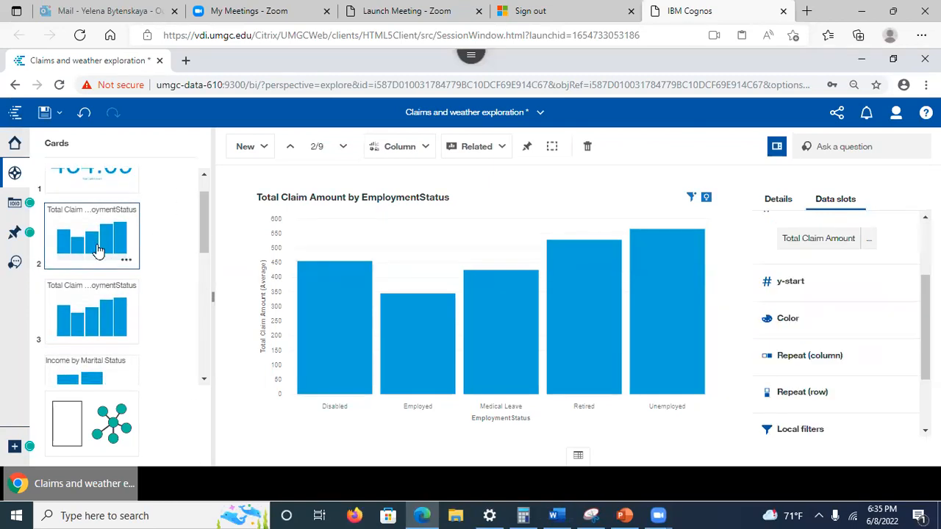
{"action": "left_click", "coordinate": [104, 323]}
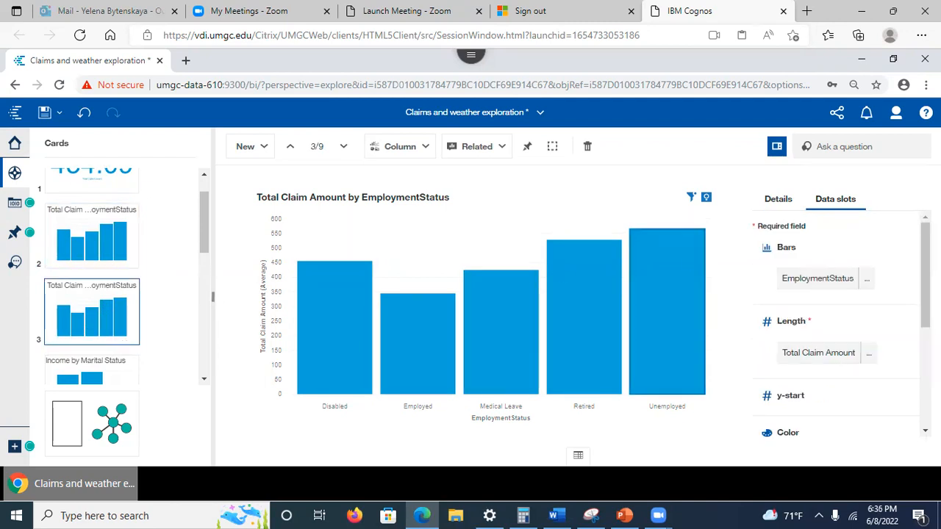
{"action": "scroll", "coordinate": [867, 390], "scroll_direction": "down", "scroll_amount": 5}
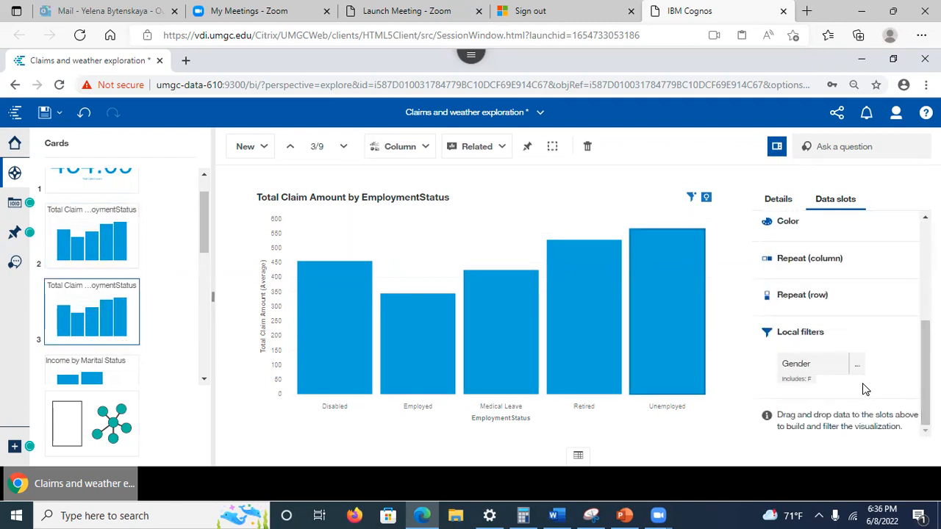
{"action": "left_click", "coordinate": [858, 368]}
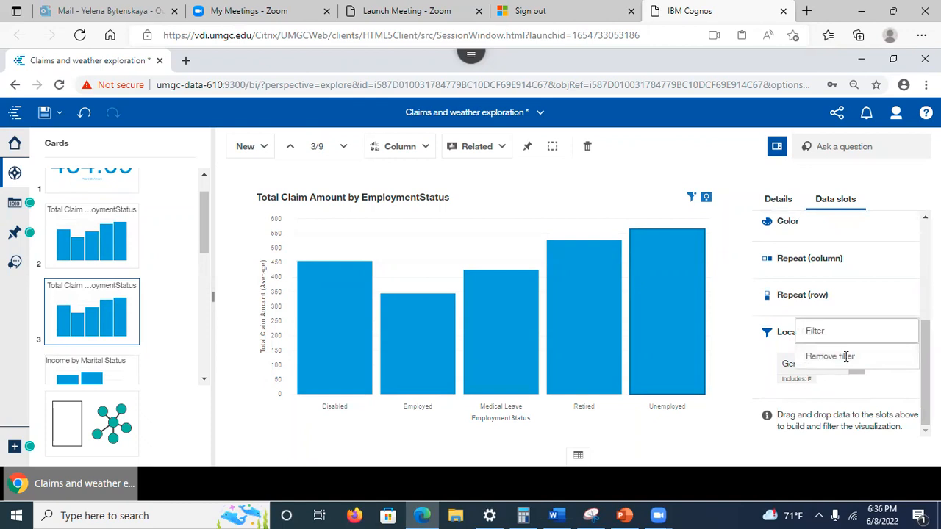
{"action": "left_click", "coordinate": [819, 332]}
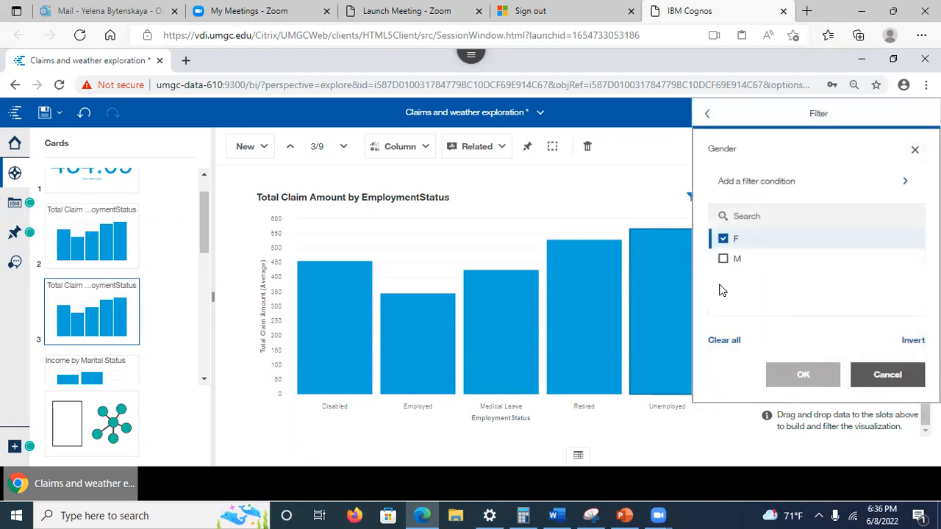
{"action": "left_click", "coordinate": [724, 259]}
{"action": "left_click", "coordinate": [804, 376]}
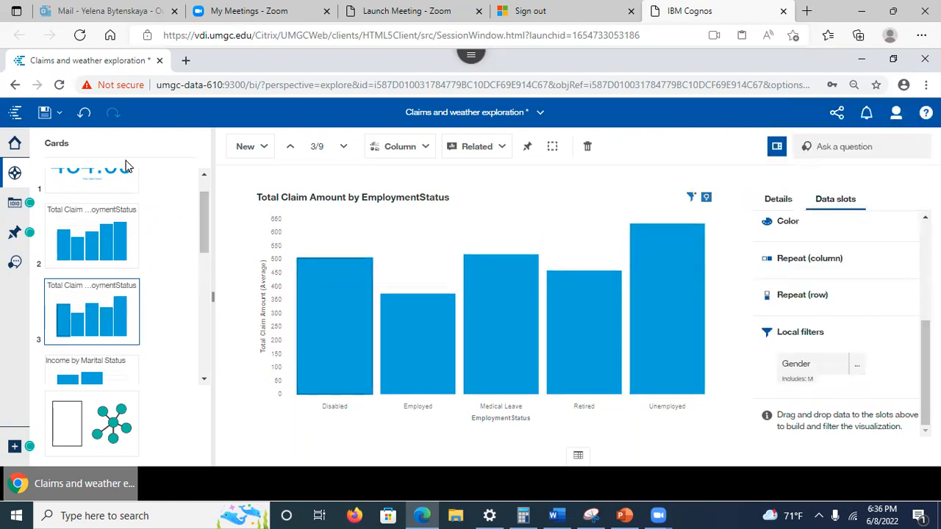
Create a comparison card from the two gender-filtered Total Claim Amount by EmploymentStatus cards and save the exploration
{"action": "left_click", "coordinate": [109, 236], "text": "ctrl"}
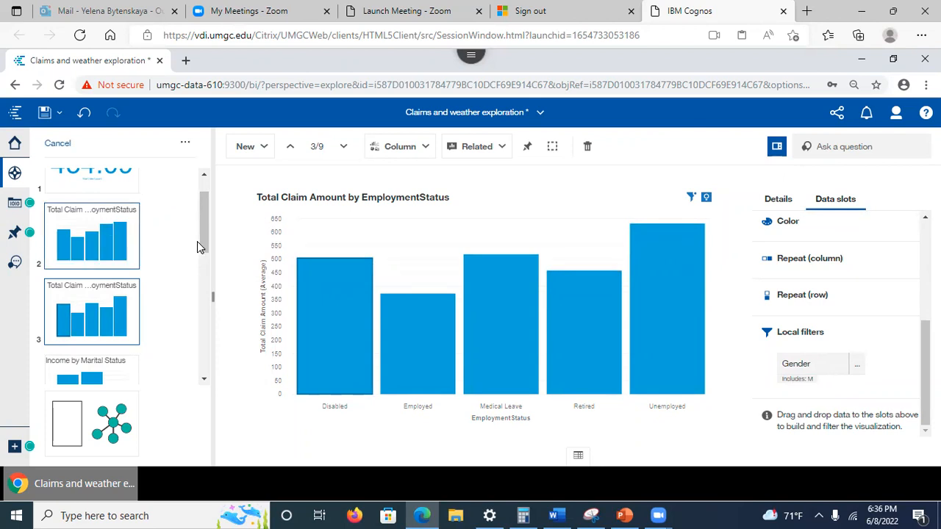
{"action": "left_click", "coordinate": [185, 144]}
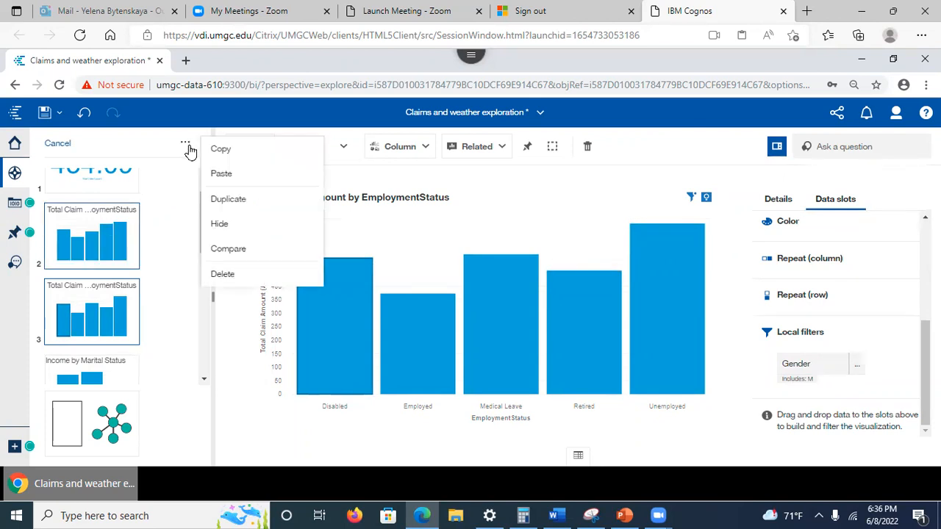
{"action": "left_click", "coordinate": [222, 248]}
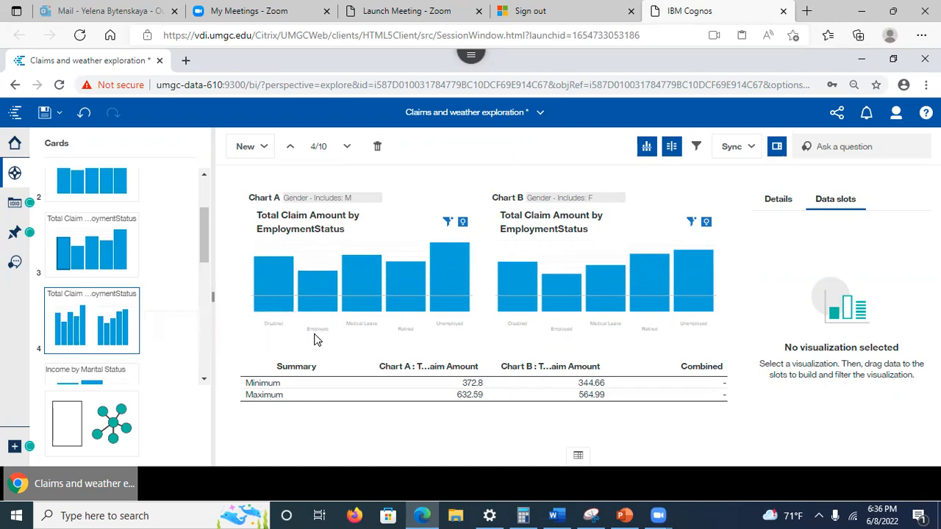
{"action": "mouse_move", "coordinate": [316, 337]}
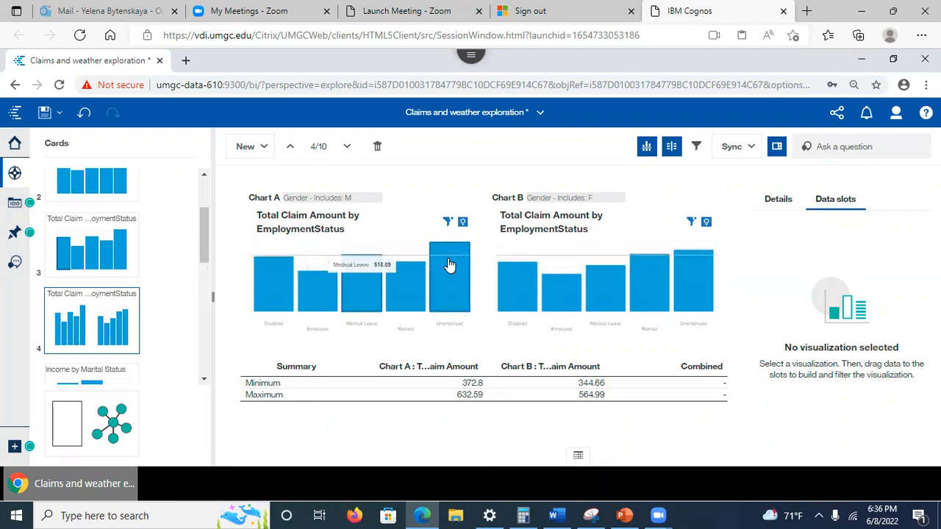
{"action": "mouse_move", "coordinate": [450, 264]}
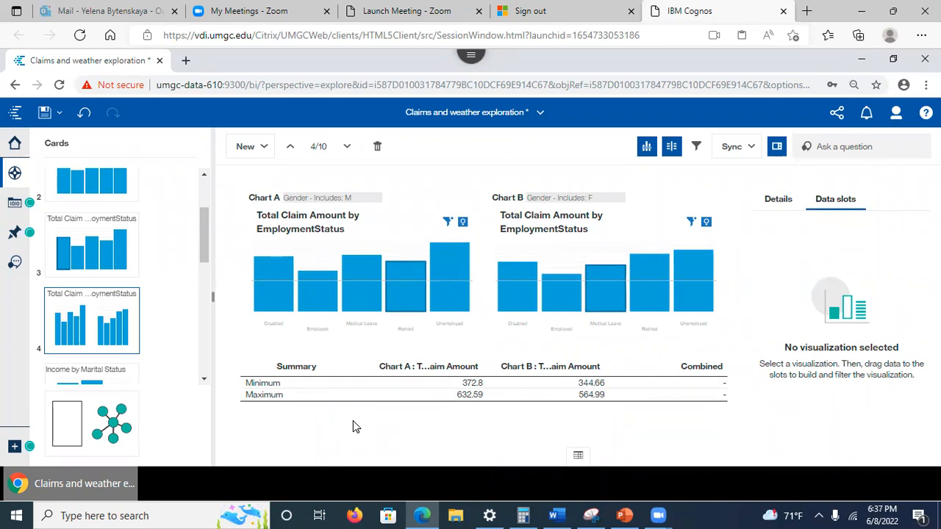
{"action": "left_click", "coordinate": [45, 112]}
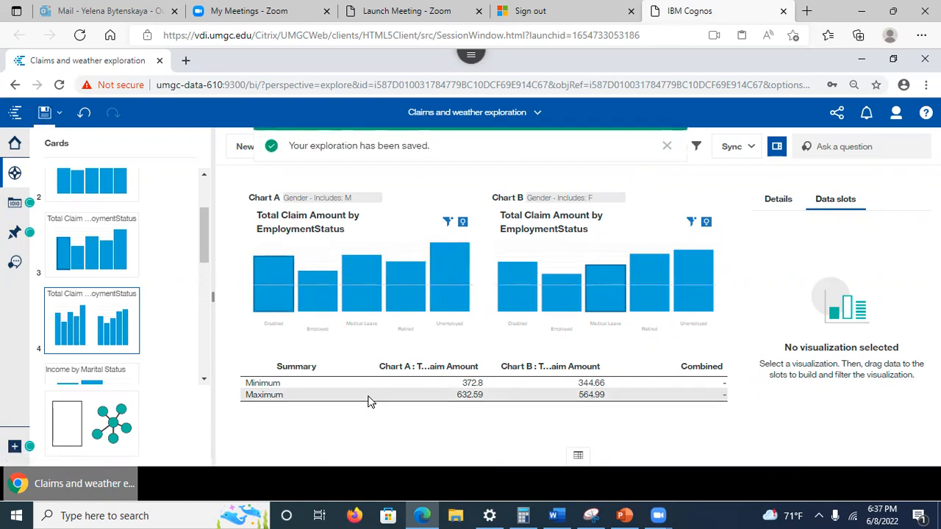
Add a new empty visualization card to the exploration and look through the available visualization types
{"action": "left_click", "coordinate": [244, 150]}
{"action": "left_click", "coordinate": [282, 215]}
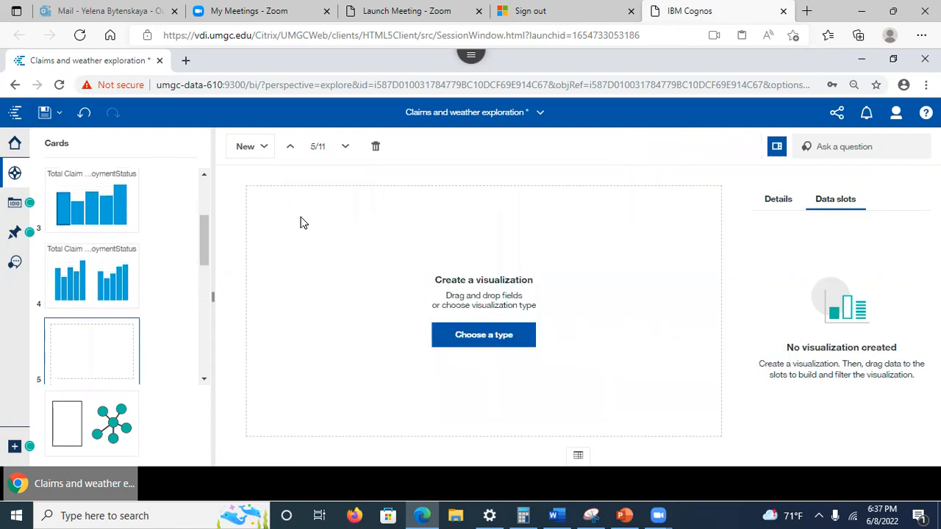
{"action": "left_click", "coordinate": [498, 338]}
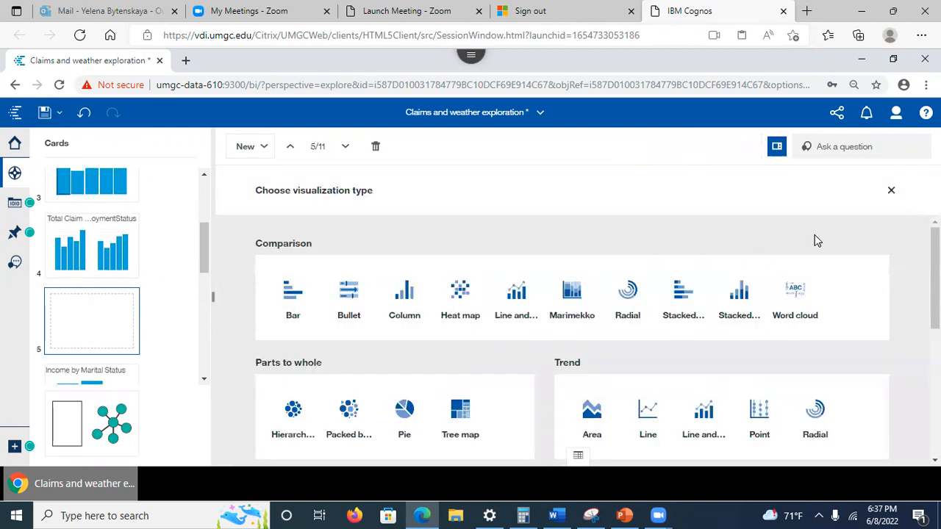
{"action": "scroll", "coordinate": [934, 294], "scroll_direction": "down", "scroll_amount": 2}
{"action": "scroll", "coordinate": [598, 341], "scroll_direction": "down", "scroll_amount": 3}
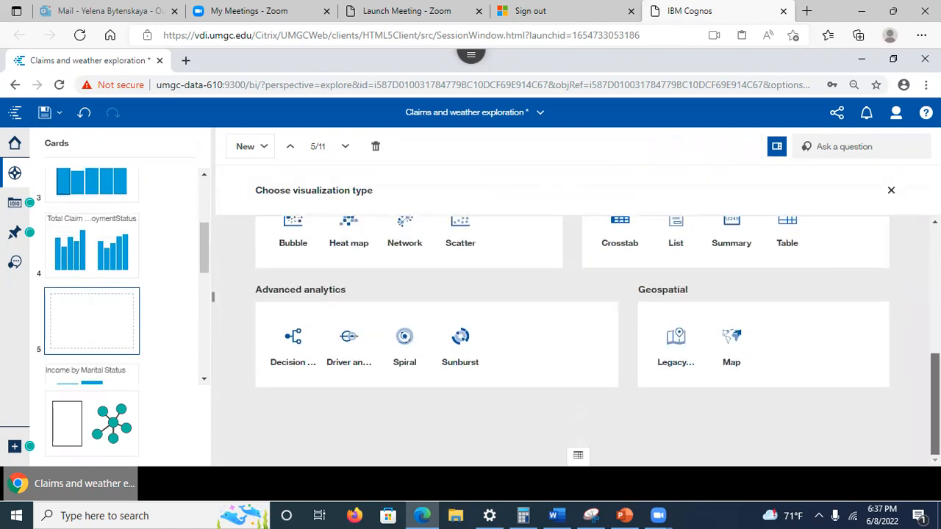
{"action": "scroll", "coordinate": [572, 338], "scroll_direction": "up", "scroll_amount": 5}
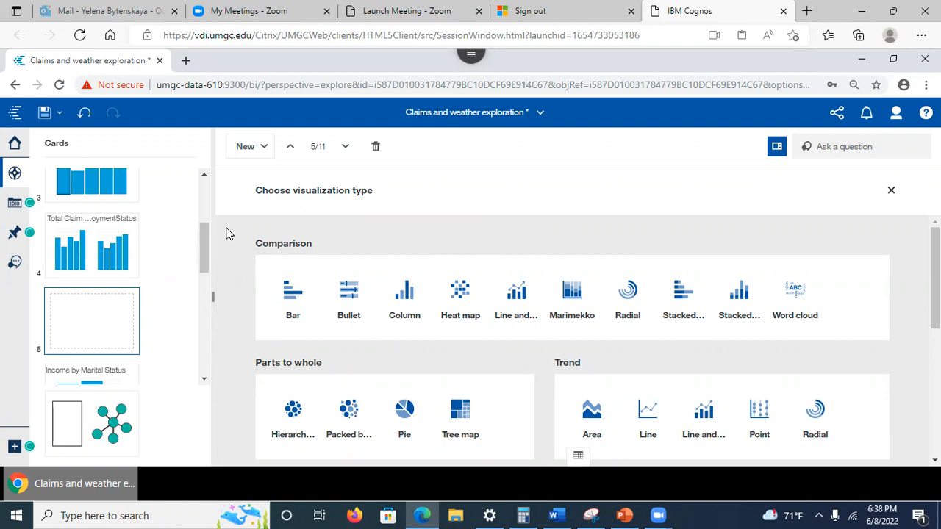
{"action": "left_click_drag", "start_coordinate": [204, 248], "coordinate": [210, 205]}
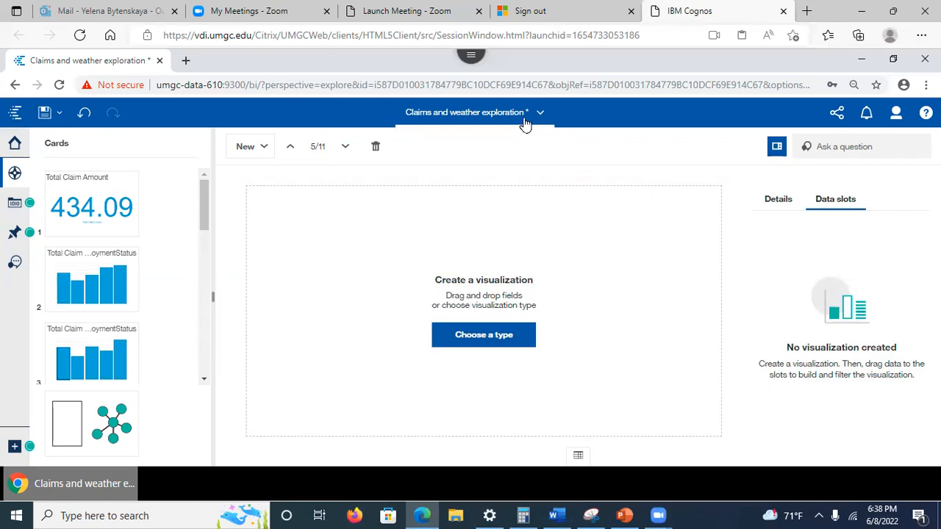
Save the exploration and return to the Welcome page
{"action": "left_click", "coordinate": [46, 113]}
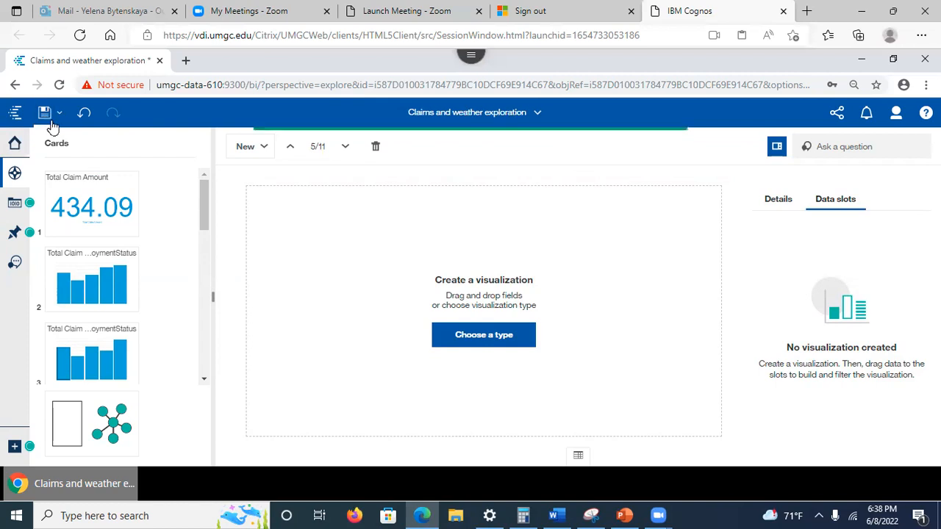
{"action": "left_click", "coordinate": [539, 115]}
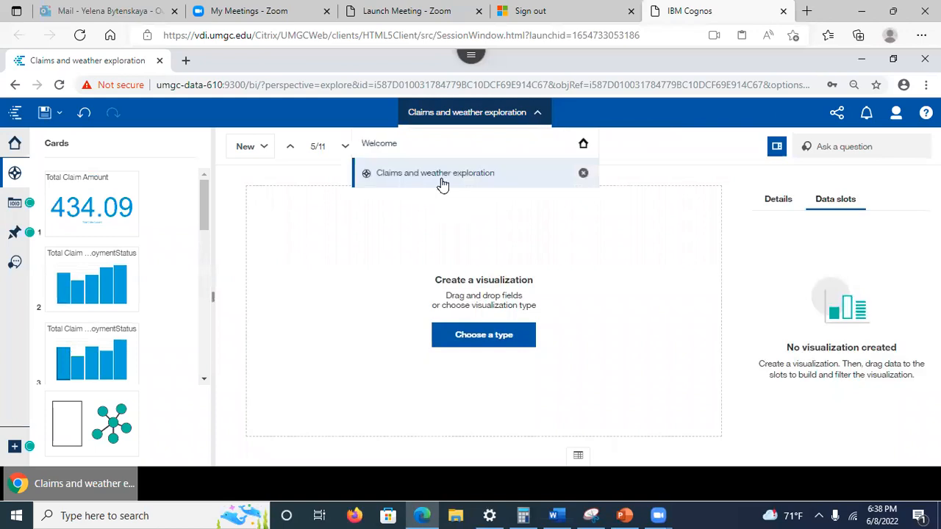
{"action": "left_click", "coordinate": [423, 146]}
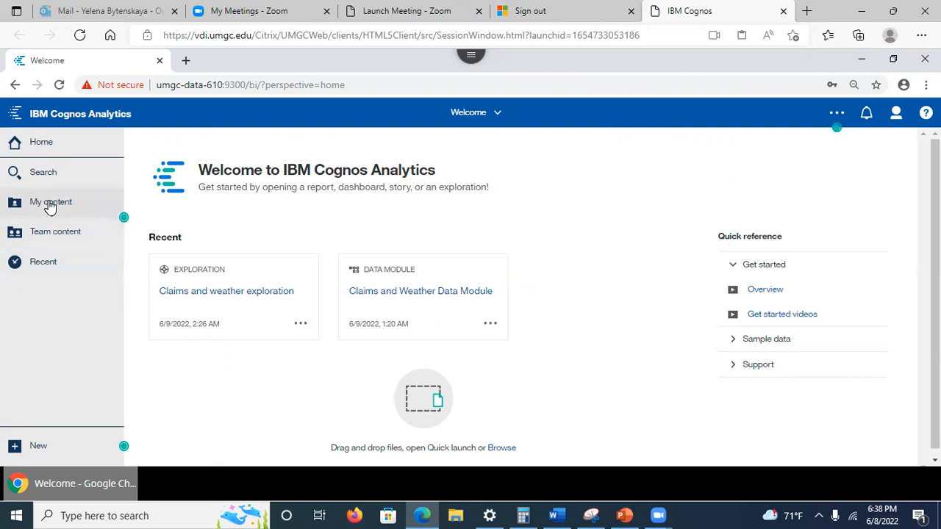
View the Team content folders and create a new folder named Assignment2 in My content
{"action": "left_click", "coordinate": [51, 235]}
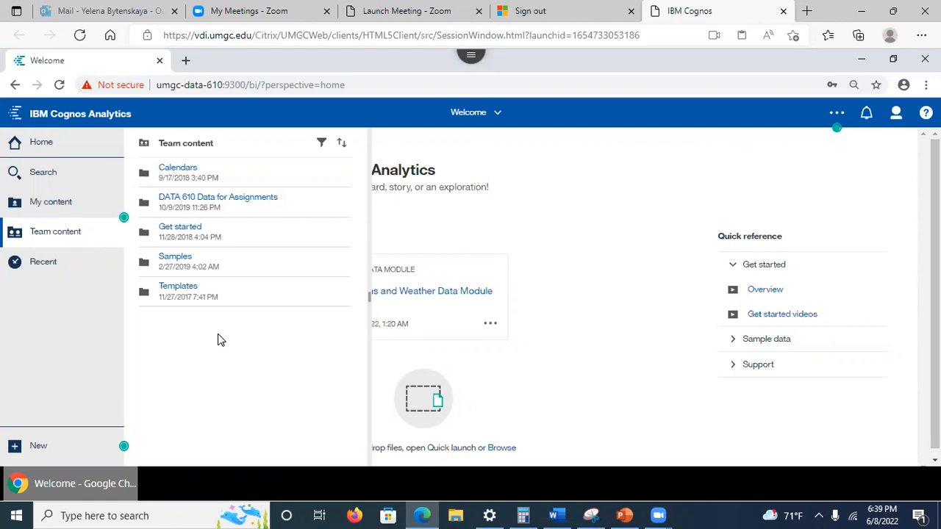
{"action": "left_click", "coordinate": [53, 297]}
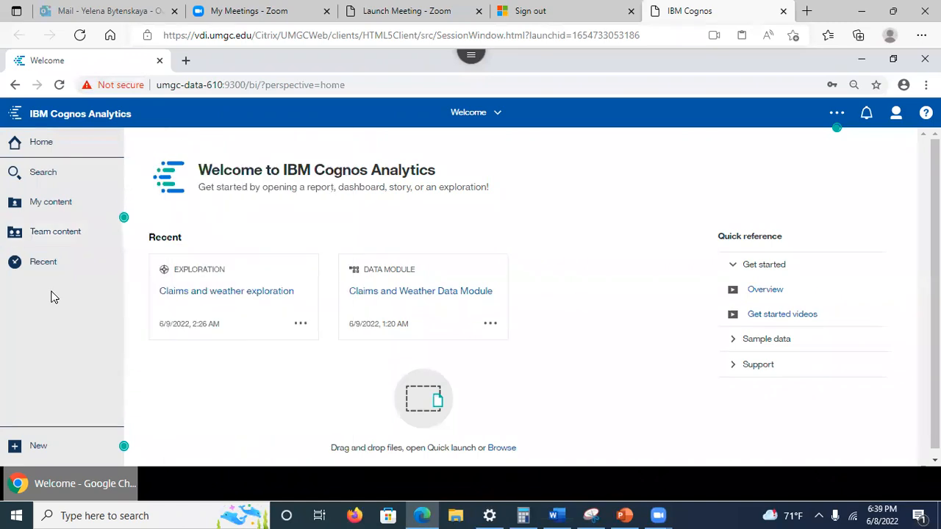
{"action": "left_click", "coordinate": [34, 203]}
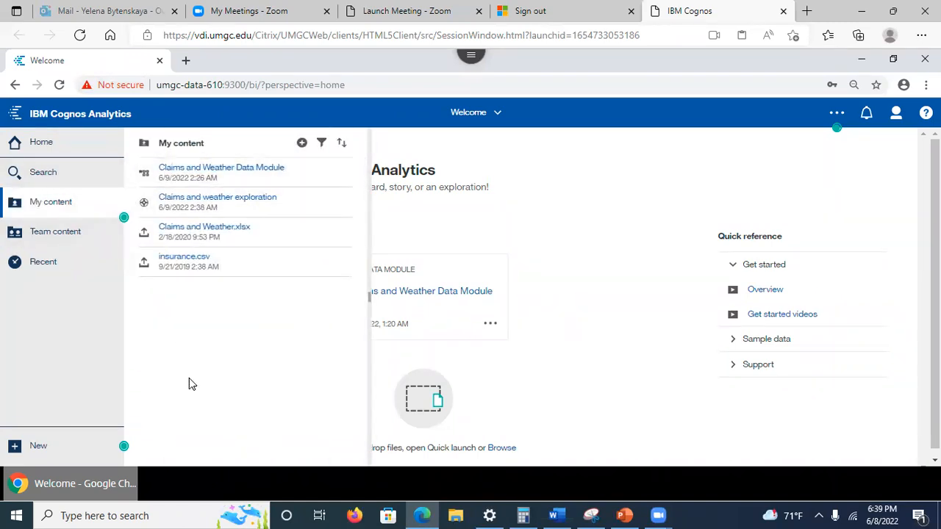
{"action": "left_click", "coordinate": [303, 144]}
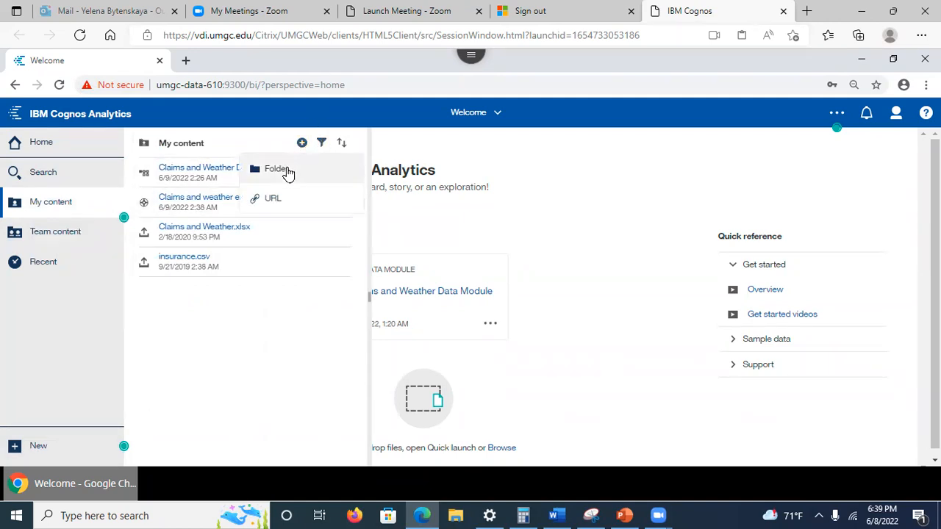
{"action": "left_click", "coordinate": [288, 171]}
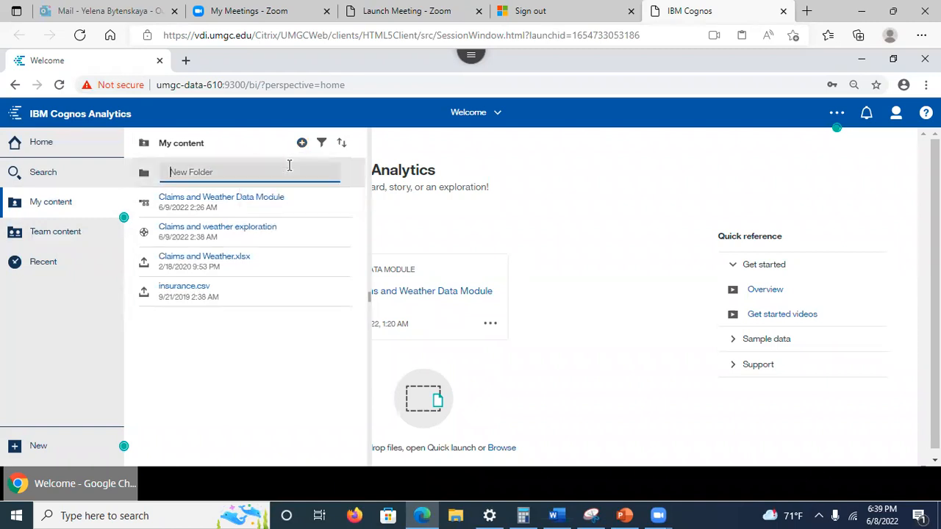
{"action": "type", "text": "Assignment2"}
{"action": "left_click", "coordinate": [254, 352]}
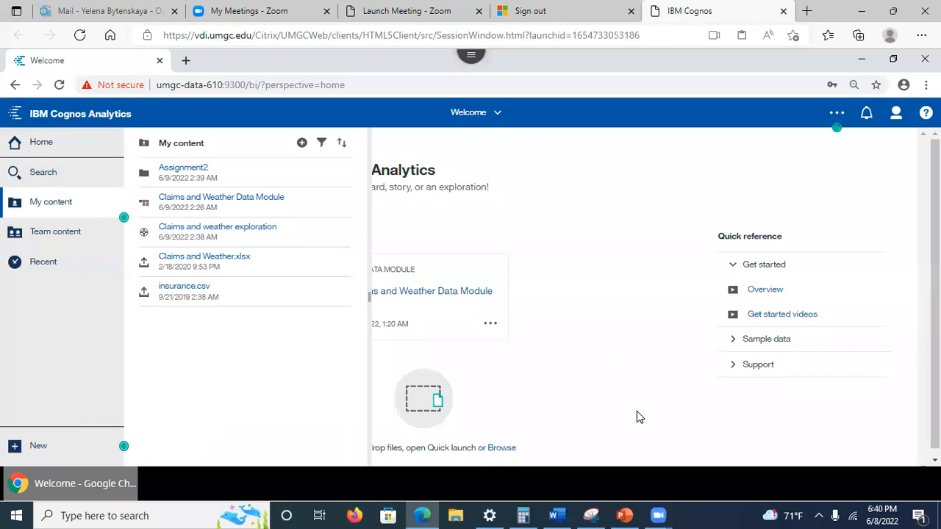
Switch to the Intro to Cognos analytics presentation in PowerPoint, show slide 44, and copy the YouTube playlist link from slide 45
{"action": "left_click", "coordinate": [627, 514]}
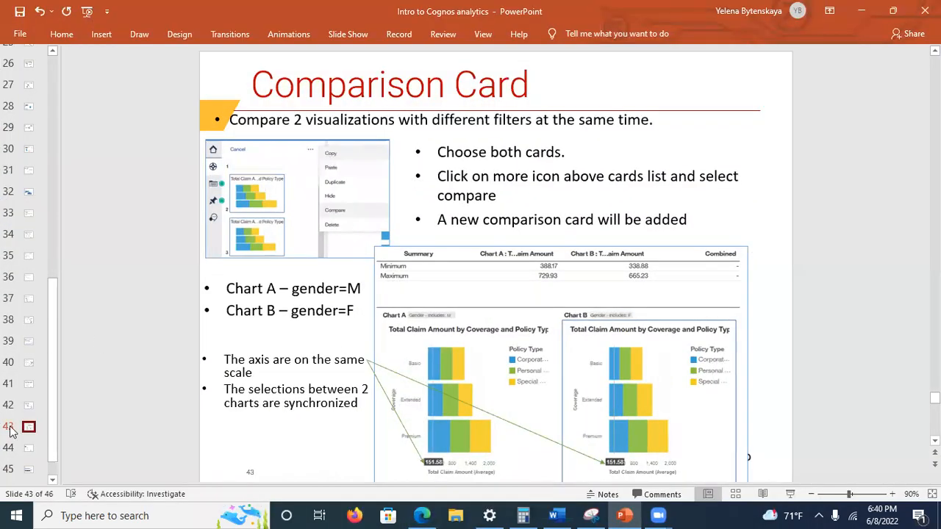
{"action": "left_click", "coordinate": [27, 447]}
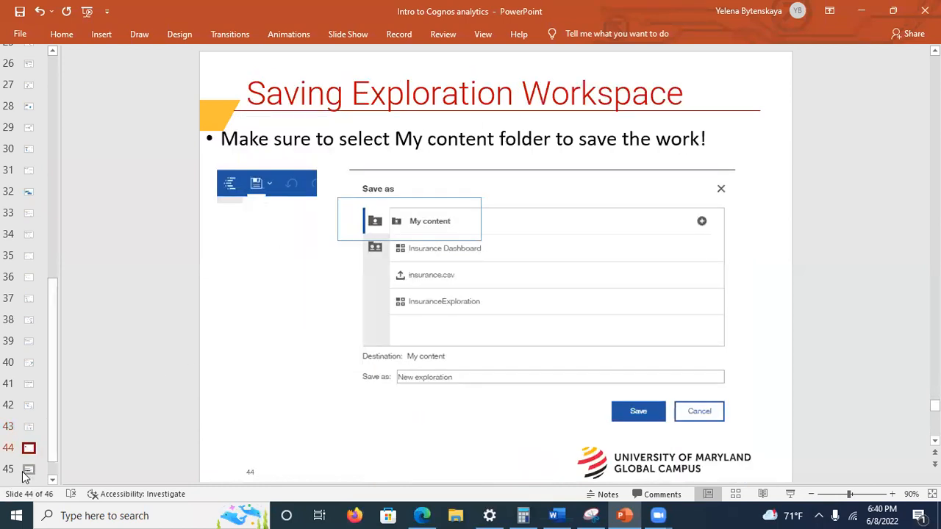
{"action": "left_click", "coordinate": [28, 470]}
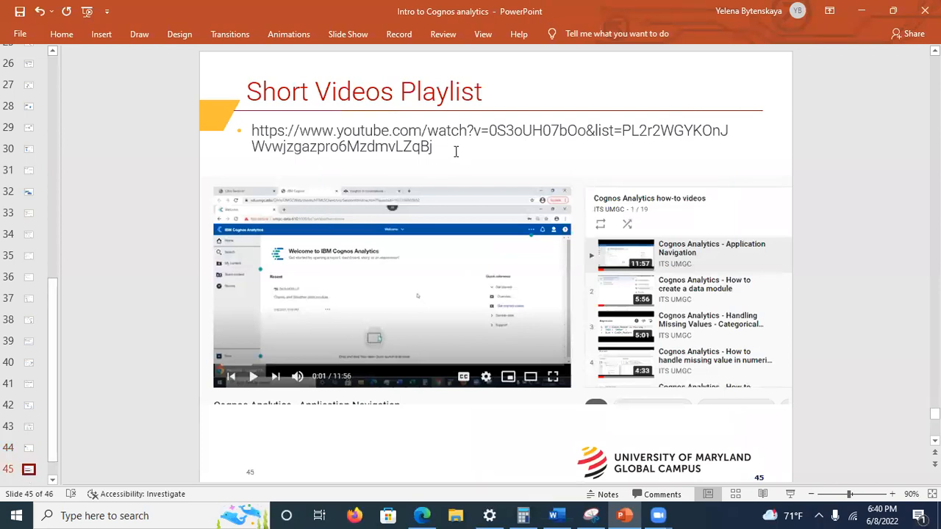
{"action": "left_click_drag", "start_coordinate": [442, 146], "coordinate": [254, 131]}
{"action": "key", "text": "ctrl+c"}
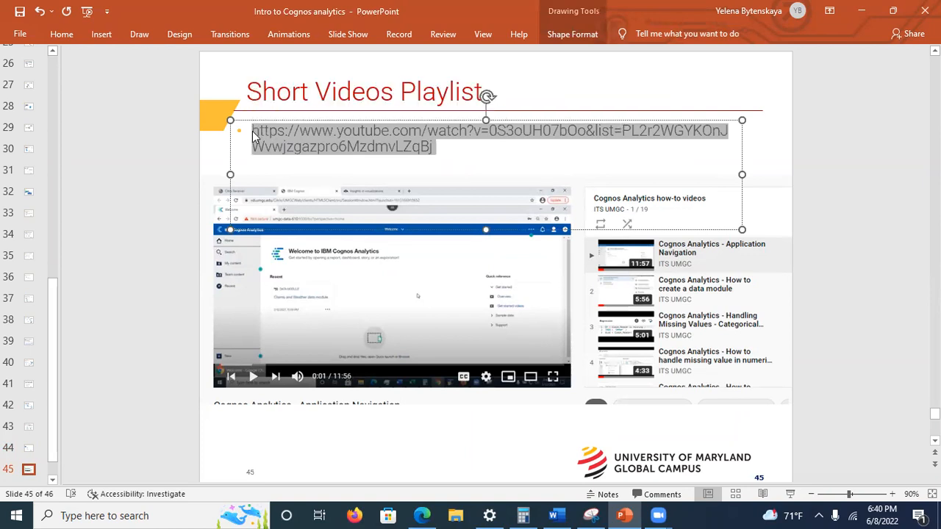
Switch to Edge, open the copied YouTube playlist link in a new browser tab, and pause the video playback
{"action": "left_click", "coordinate": [422, 515]}
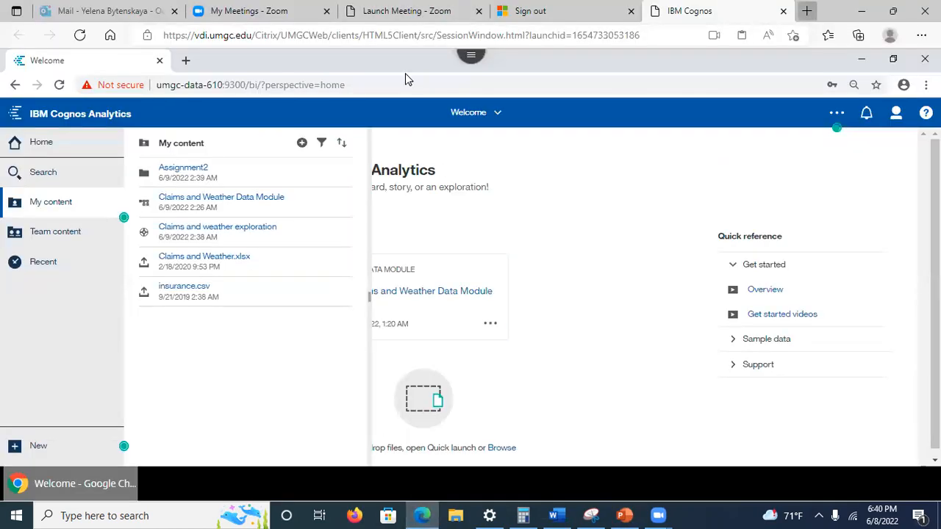
{"action": "key", "text": "ctrl+t"}
{"action": "key", "text": "ctrl+v"}
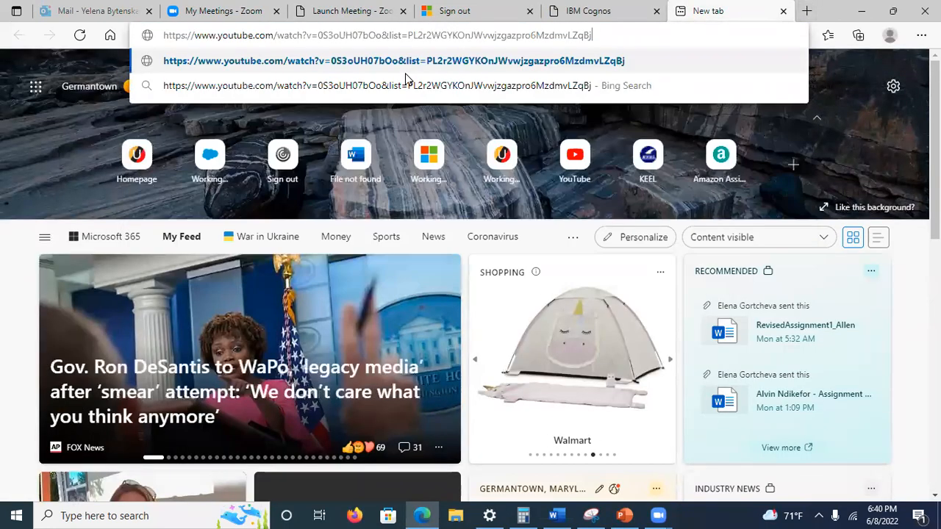
{"action": "key", "text": "Return"}
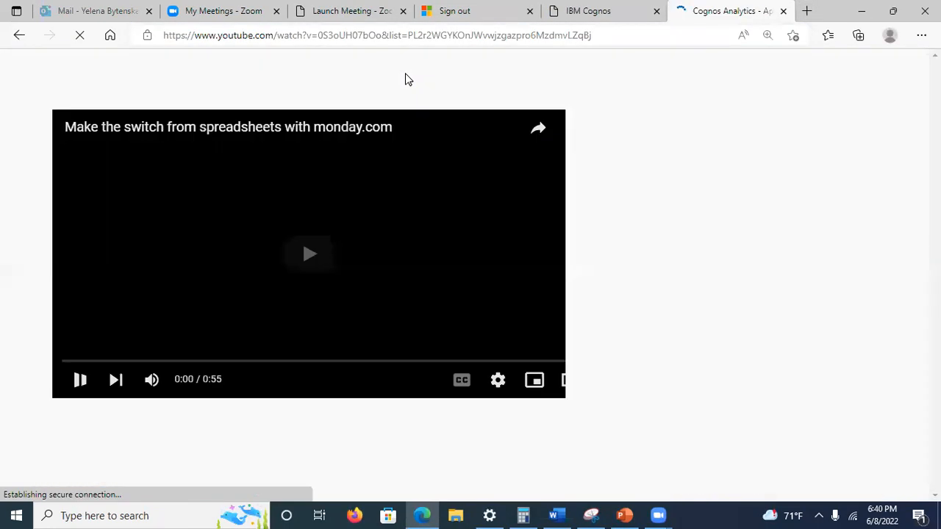
{"action": "left_click_drag", "start_coordinate": [593, 36], "coordinate": [305, 98]}
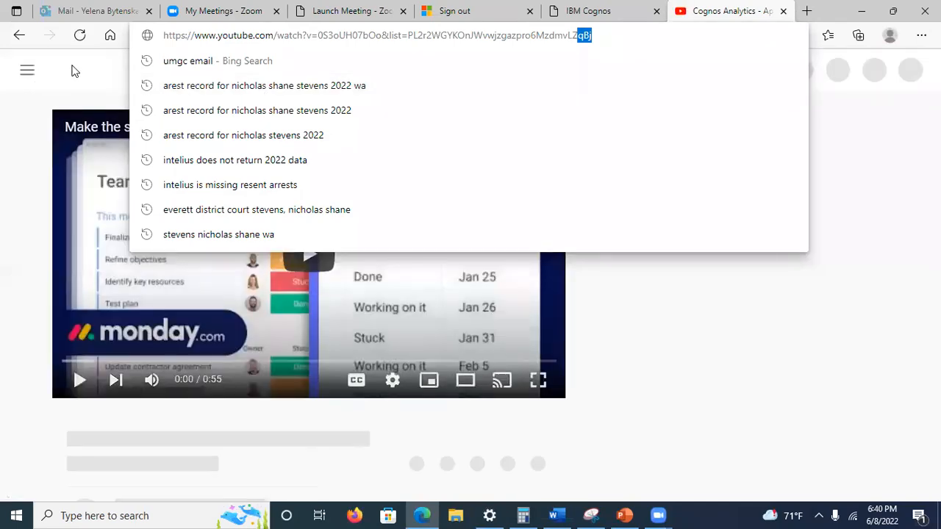
{"action": "left_click", "coordinate": [7, 91]}
{"action": "left_click", "coordinate": [79, 381]}
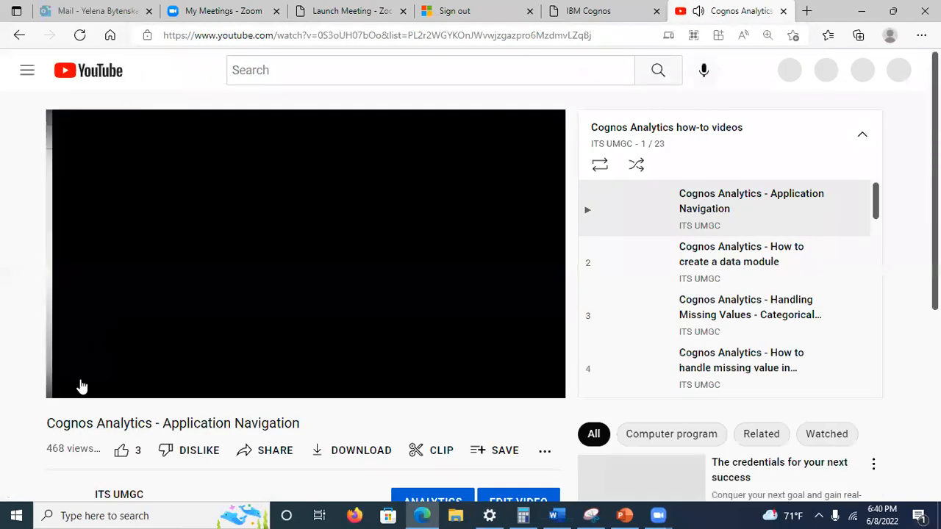
{"action": "left_click", "coordinate": [114, 381]}
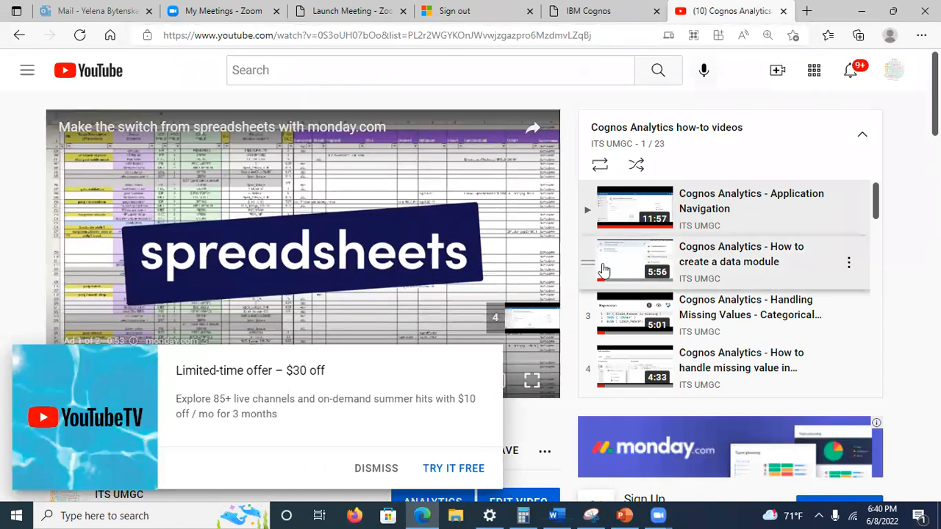
Look through the video titles in the Cognos Analytics how-to videos playlist and return to its first entry
{"action": "left_click_drag", "start_coordinate": [876, 206], "coordinate": [870, 229]}
{"action": "left_click_drag", "start_coordinate": [873, 275], "coordinate": [878, 309]}
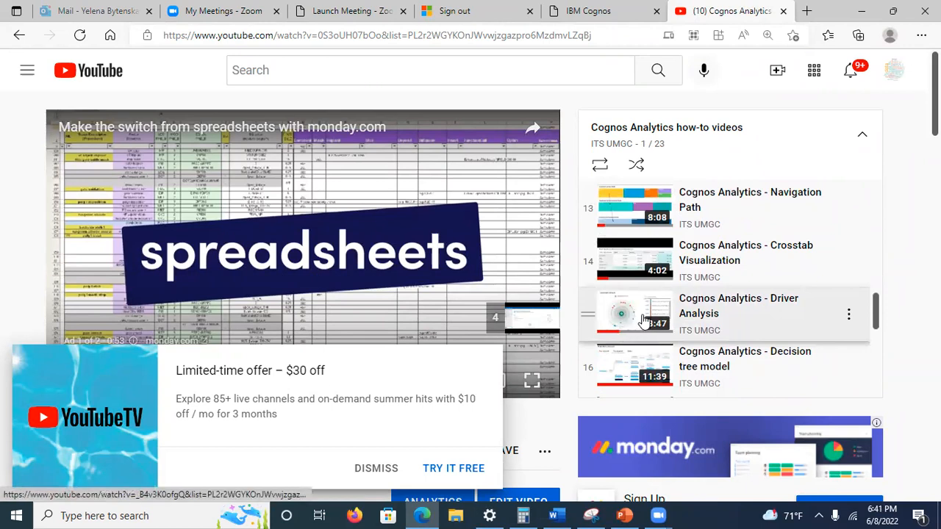
{"action": "left_click_drag", "start_coordinate": [875, 314], "coordinate": [882, 334]}
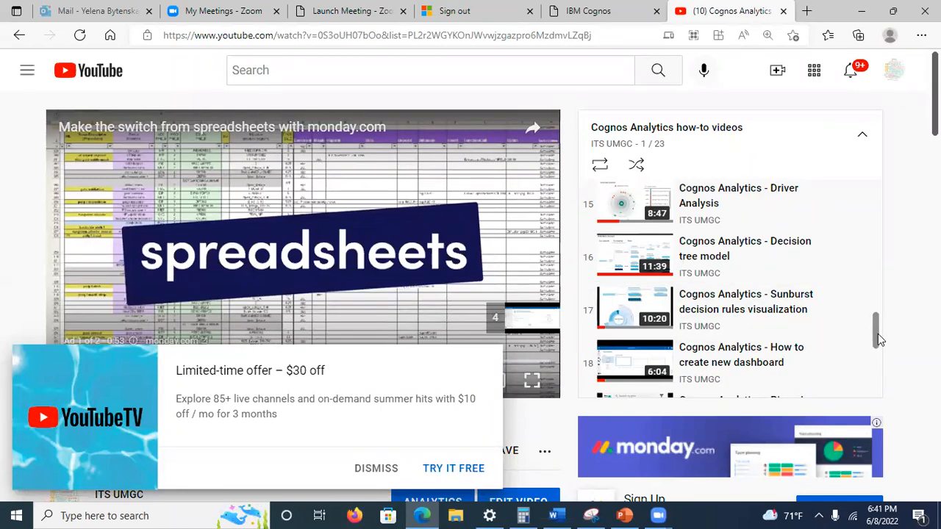
{"action": "left_click_drag", "start_coordinate": [880, 339], "coordinate": [879, 366]}
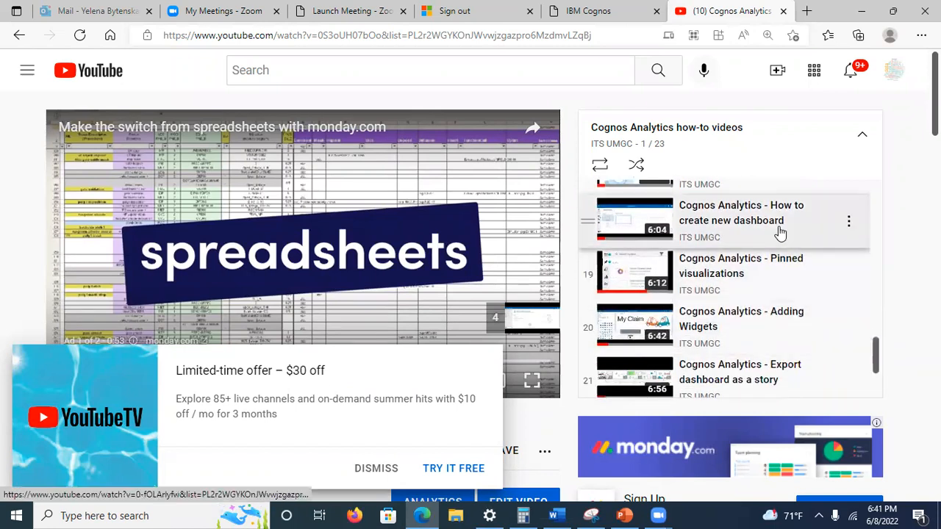
{"action": "left_click_drag", "start_coordinate": [879, 353], "coordinate": [878, 185]}
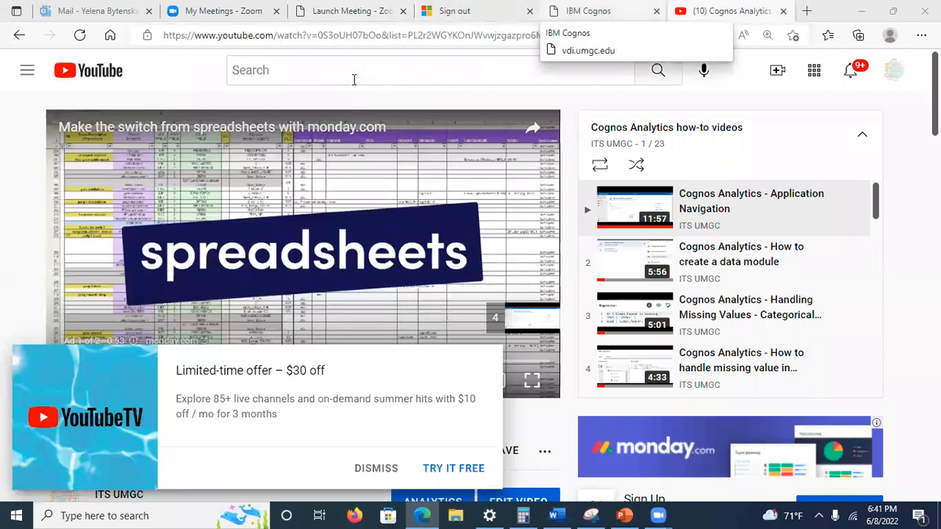
Return to the IBM Cognos browser tab and close the My content list
{"action": "key", "text": "ctrl+shift+Tab"}
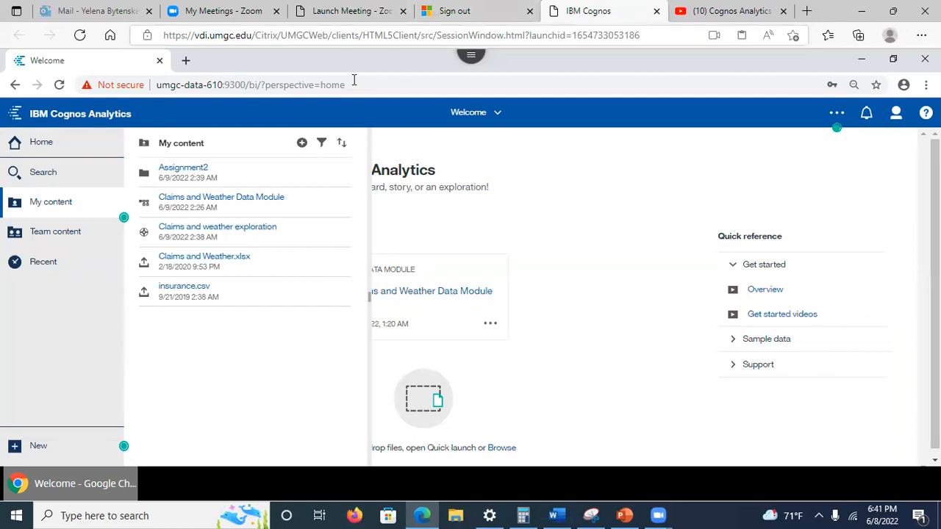
{"action": "mouse_move", "coordinate": [343, 279]}
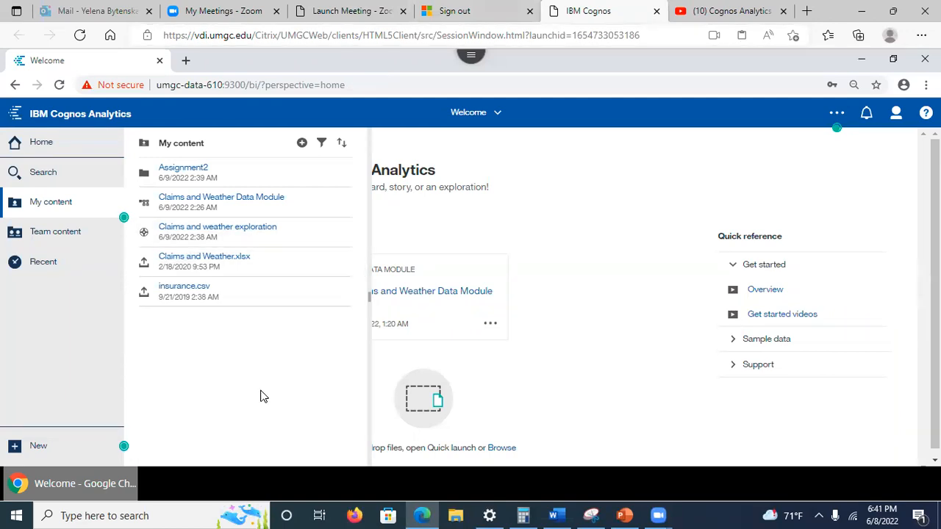
{"action": "left_click", "coordinate": [630, 405]}
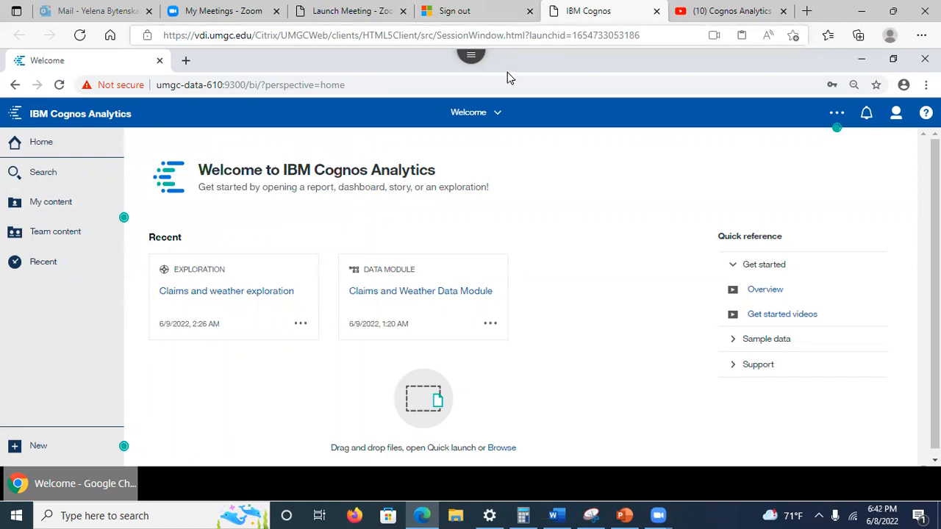
Switch back to PowerPoint and show slide 5 on accessing the Cognos Analytics application
{"action": "left_click", "coordinate": [627, 515]}
{"action": "left_click_drag", "start_coordinate": [53, 345], "coordinate": [52, 76]}
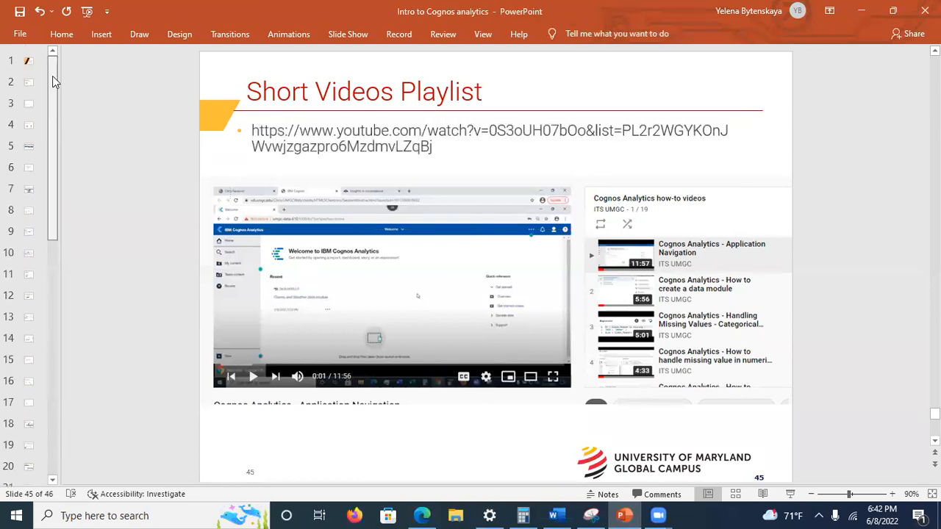
{"action": "left_click", "coordinate": [29, 147]}
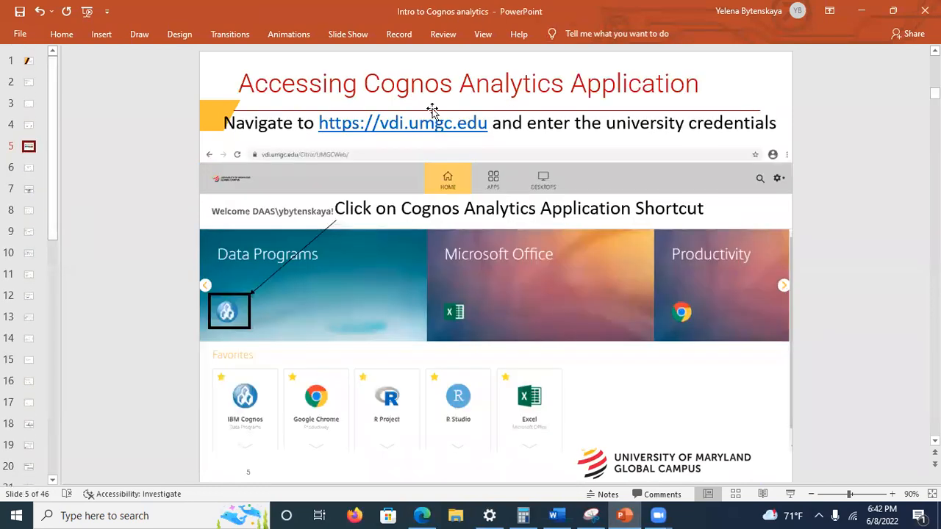